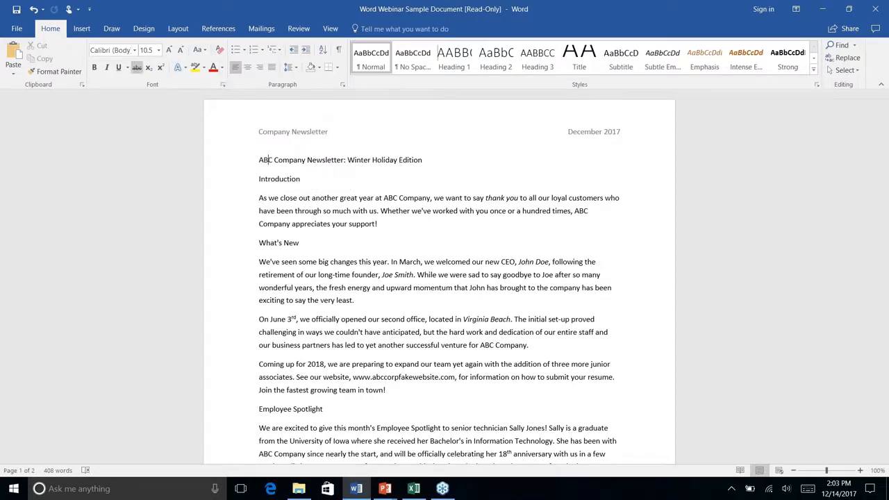
Step: Show the Quick Access Toolbar below the ribbon
right_click(232, 68)
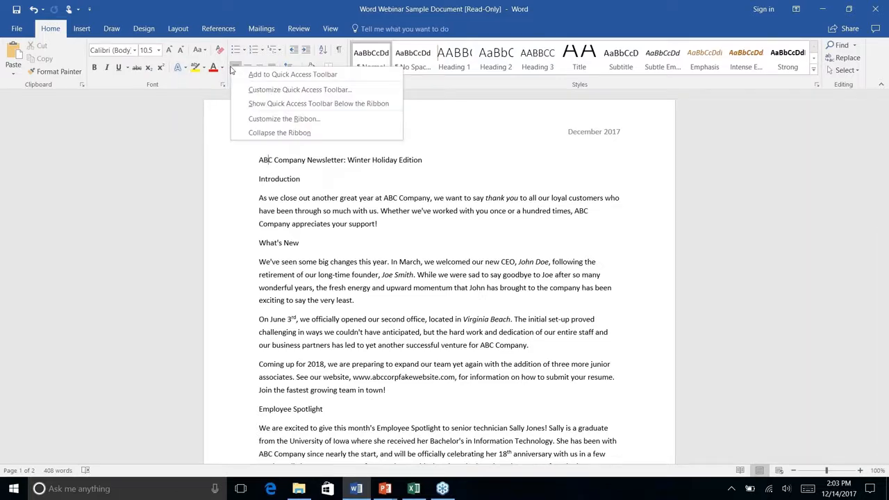
click(302, 108)
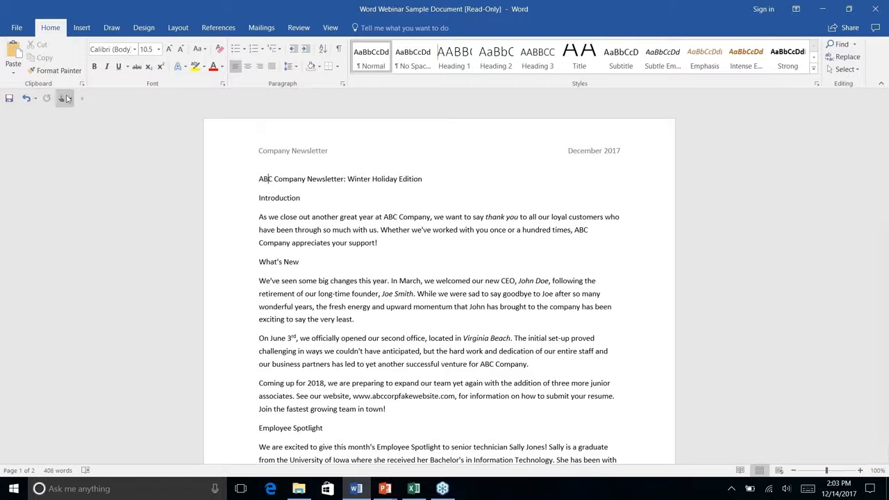
right_click(235, 70)
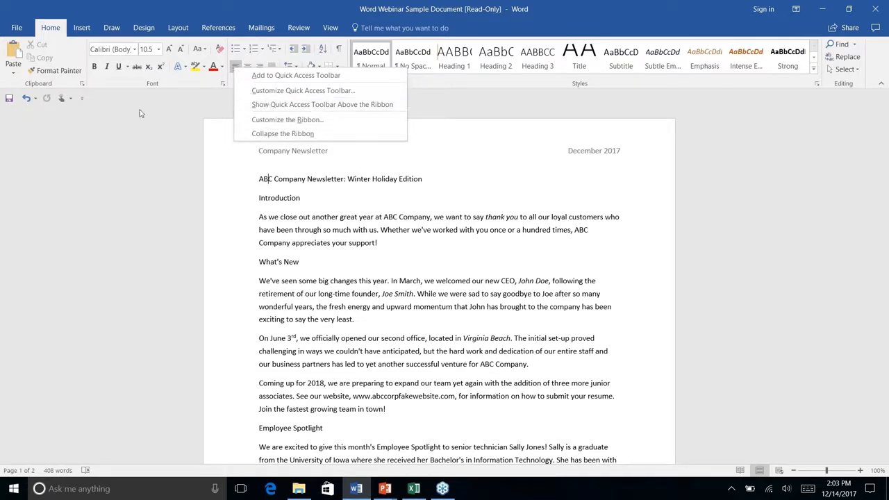
click(111, 101)
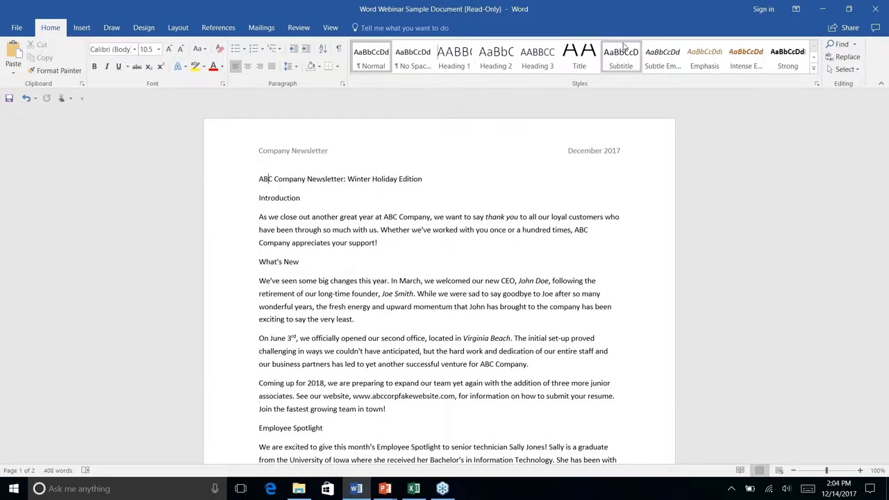
right_click(580, 61)
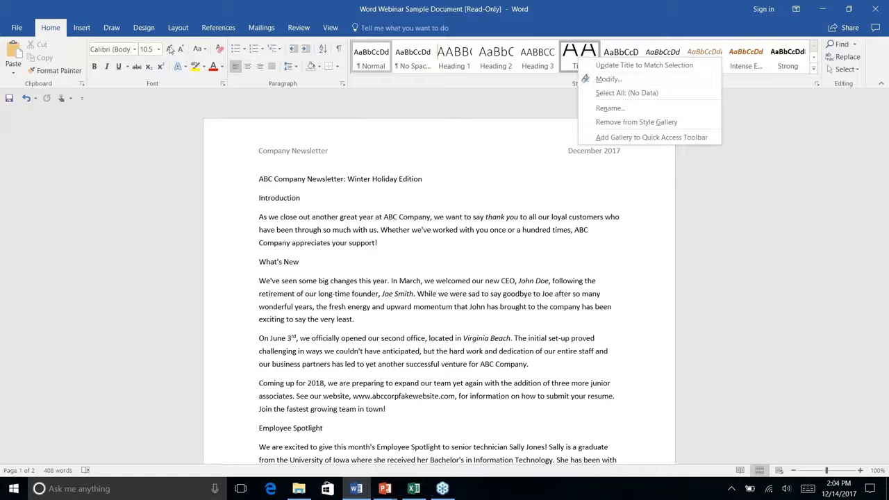
click(243, 51)
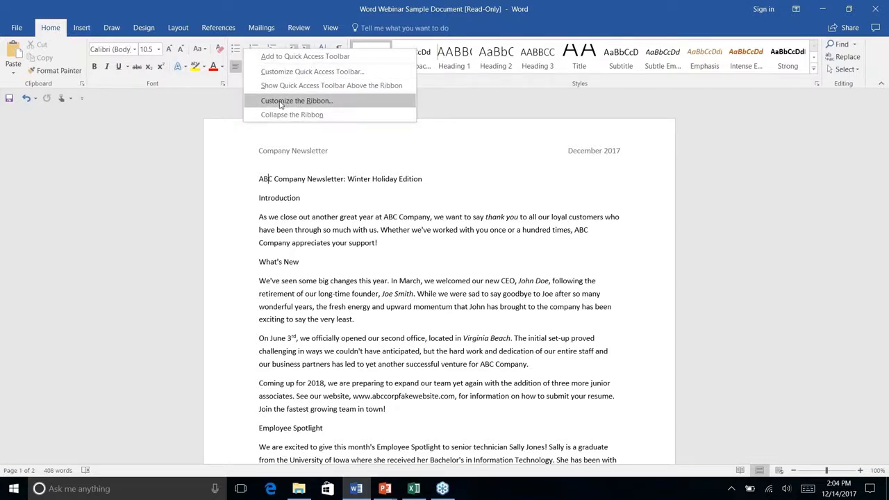
click(96, 98)
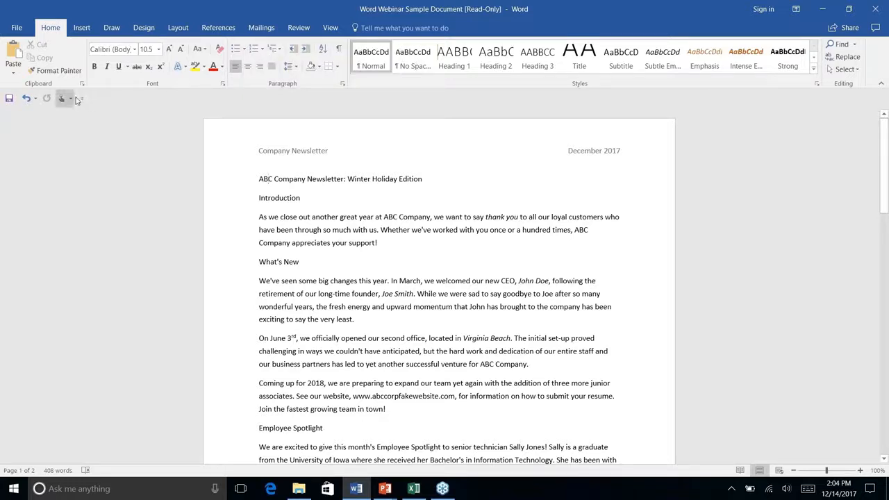
Step: Collapse the ribbon to its tab names, pin it open again while showing the View commands, and collapse it once more
click(881, 84)
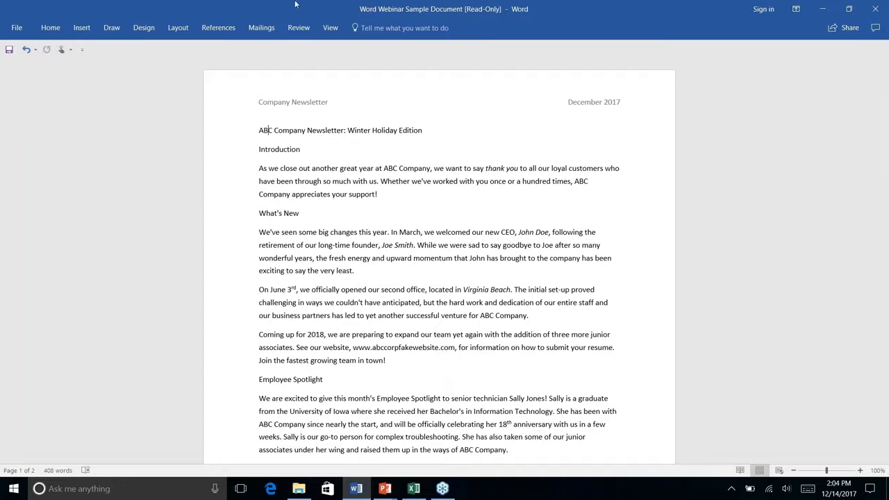
click(332, 28)
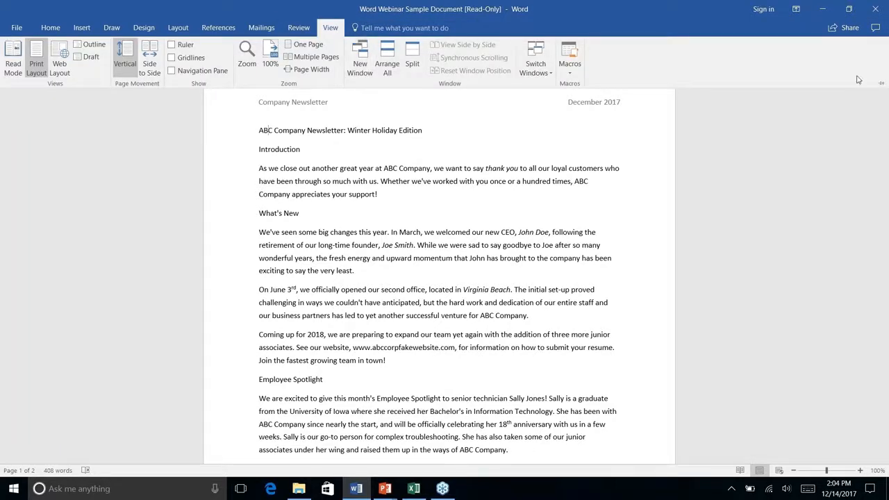
click(881, 83)
double_click(333, 28)
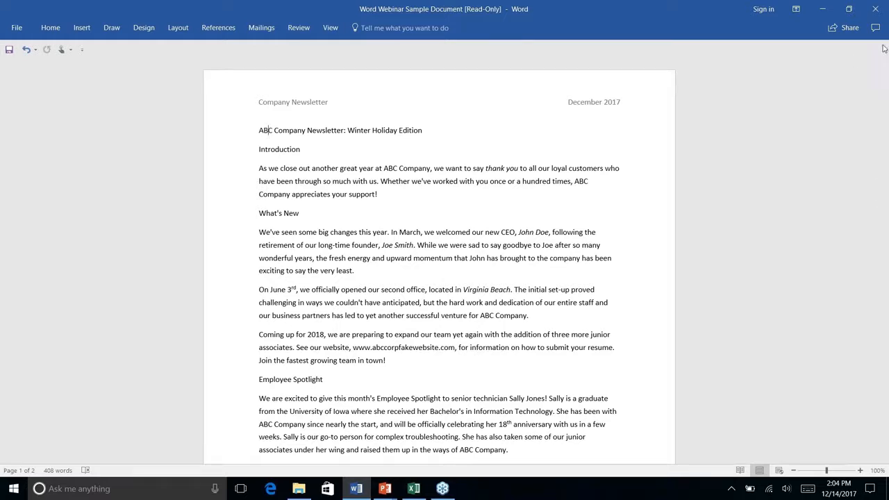
Step: Look through the View, Home, Insert, Draw, Design, Layout and References commands of the collapsed ribbon
click(330, 27)
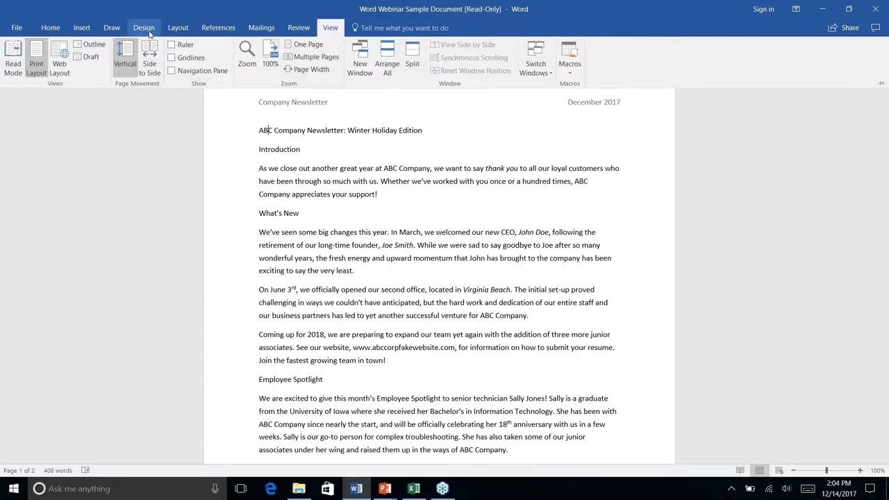
click(143, 28)
click(60, 27)
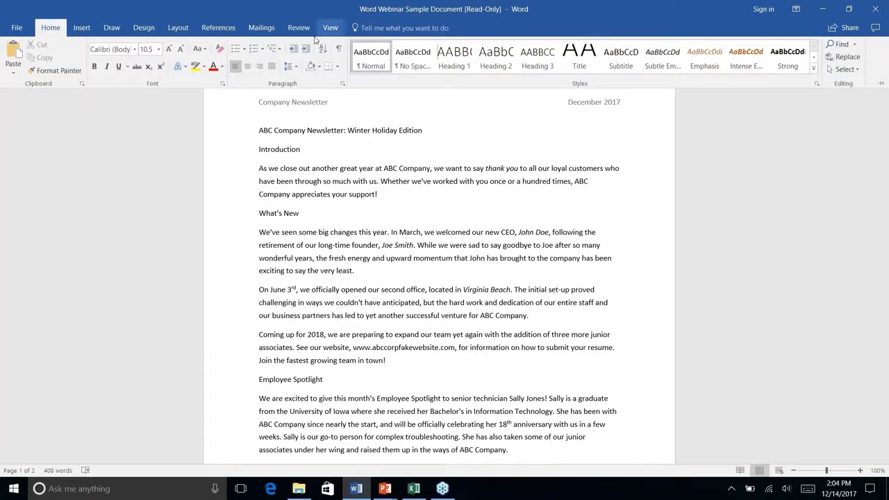
click(82, 29)
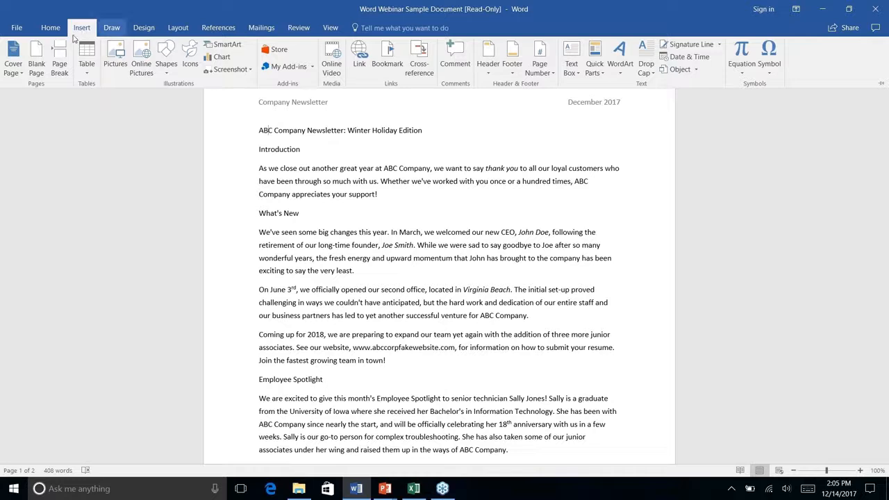
click(115, 32)
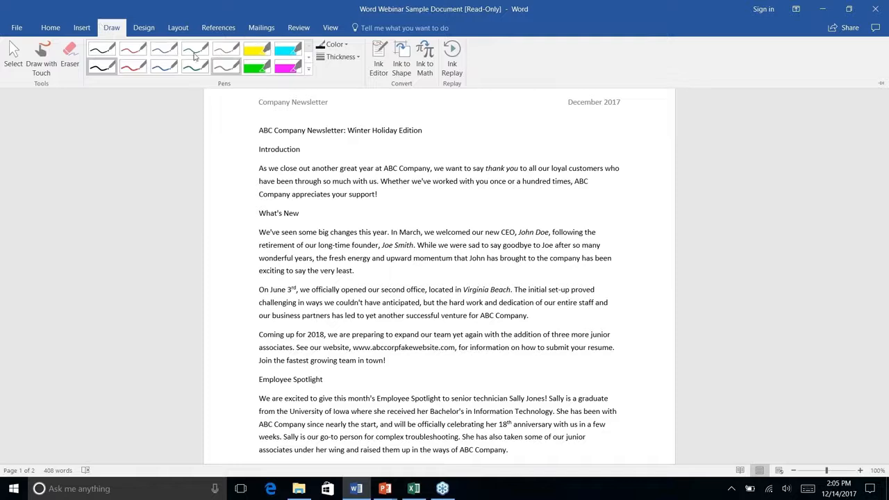
click(141, 28)
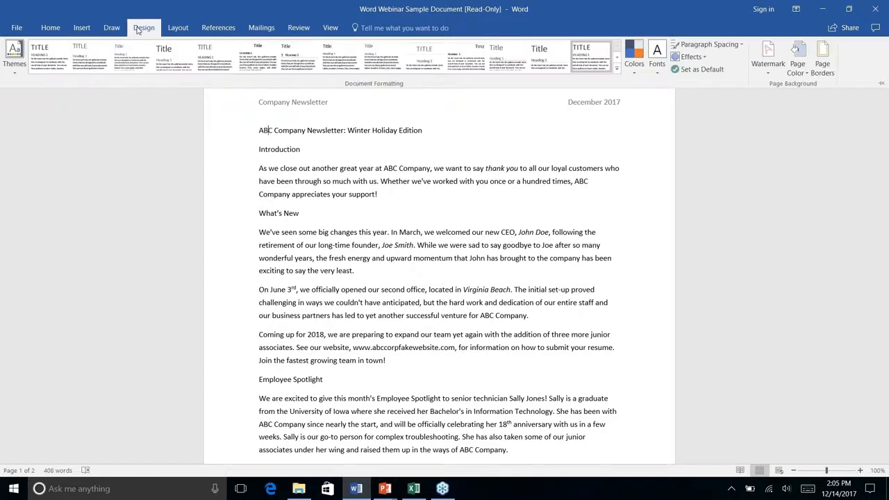
click(181, 28)
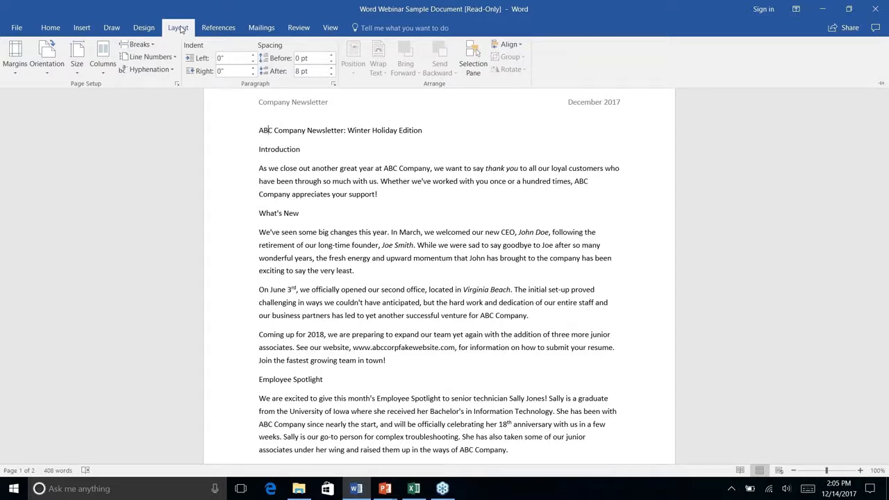
click(222, 30)
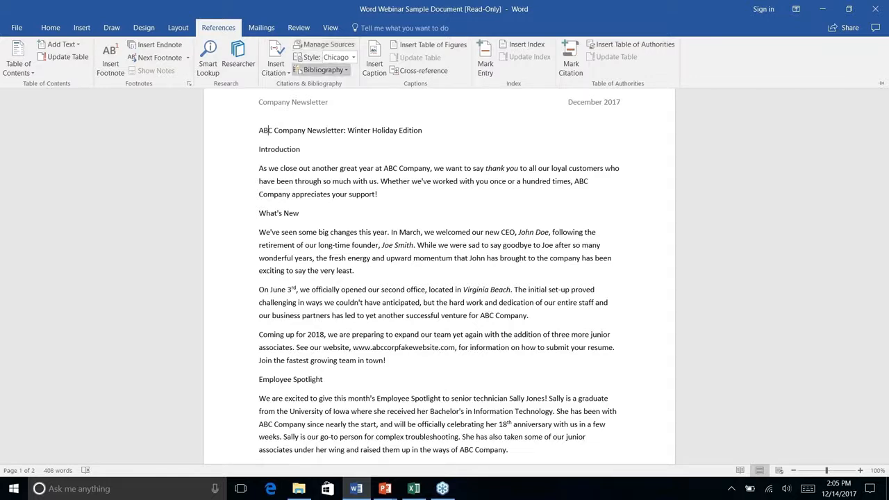
Step: Examine the ribbon customization options, browsing Popular Commands and Commands Not in the Ribbon, and close them without making changes
click(51, 28)
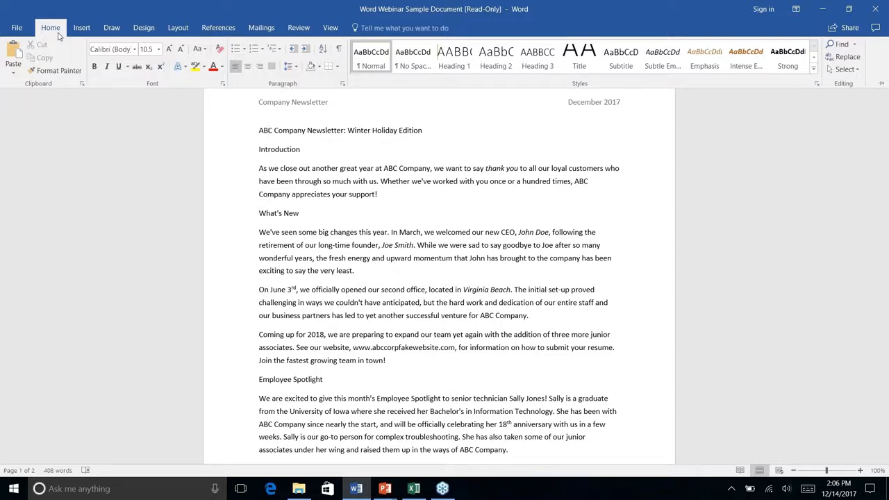
right_click(200, 66)
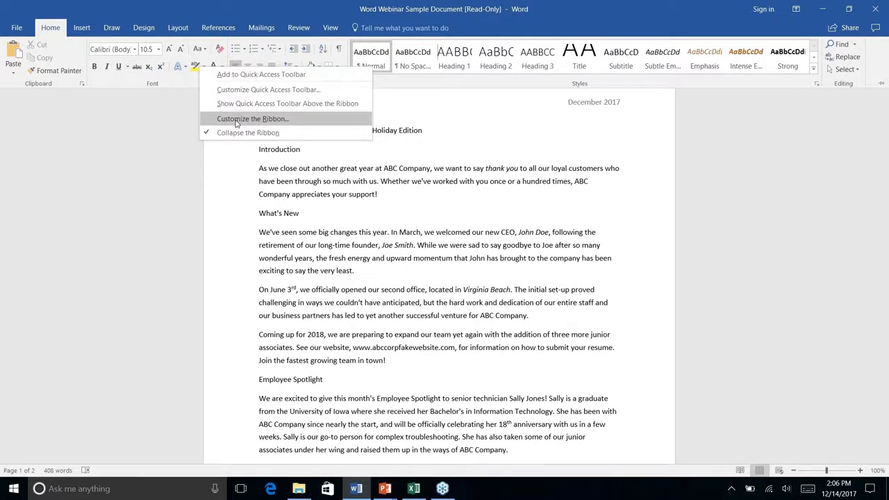
click(292, 132)
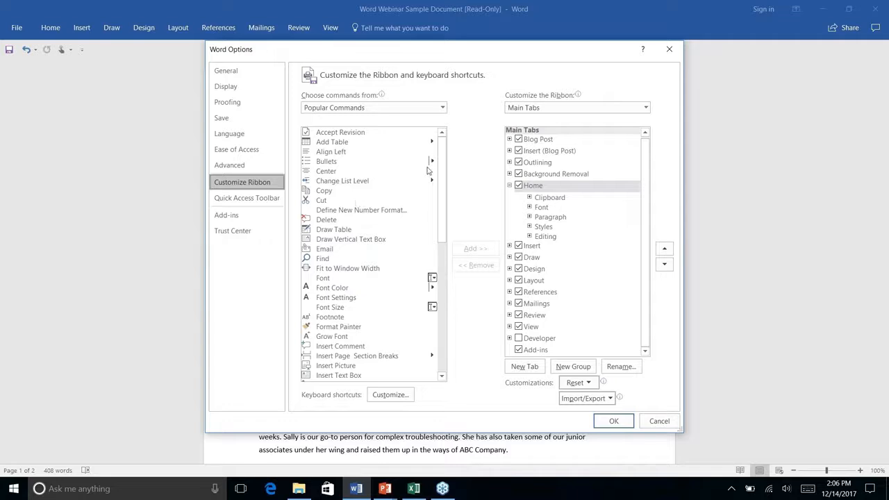
scroll(441, 179, down, 2)
drag(441, 179, 431, 316)
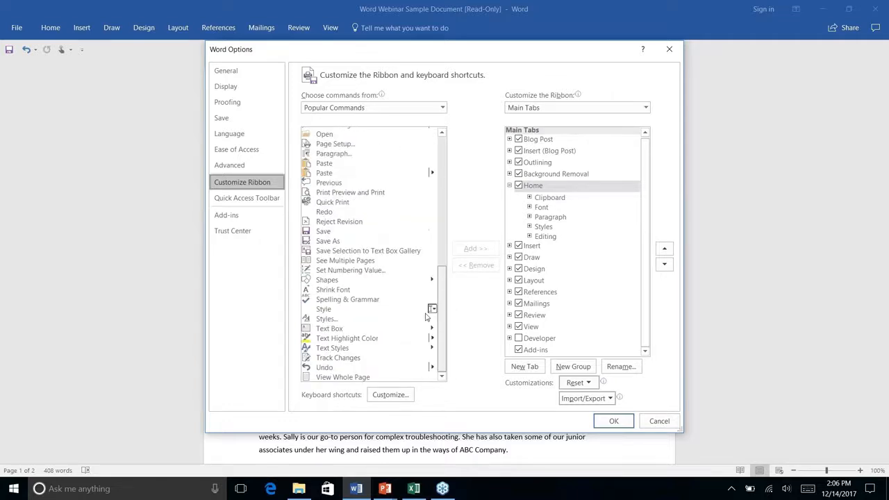
click(442, 108)
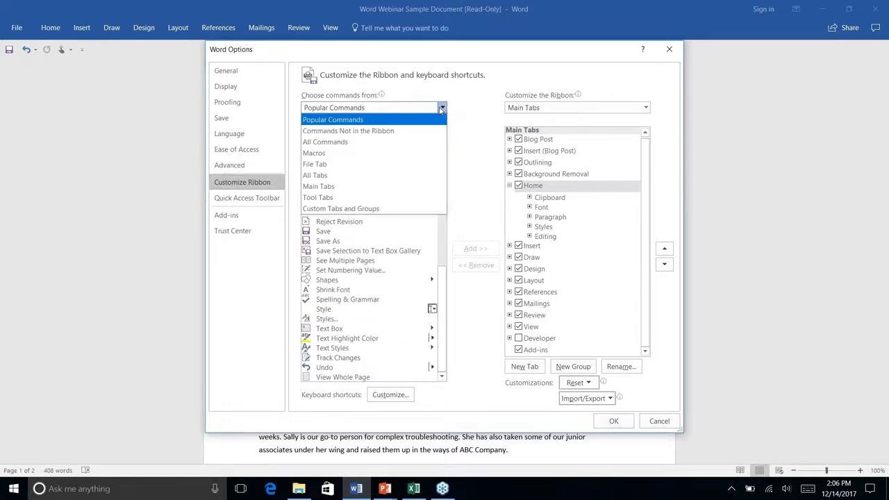
click(382, 131)
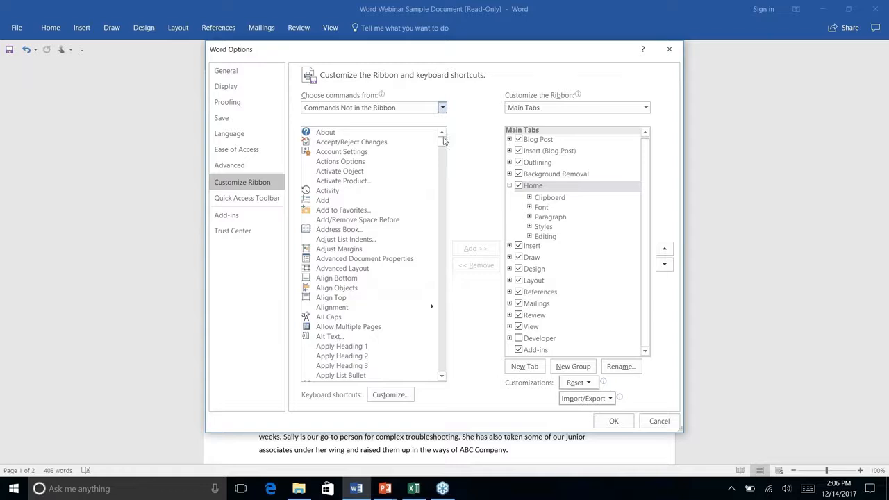
drag(438, 142, 440, 242)
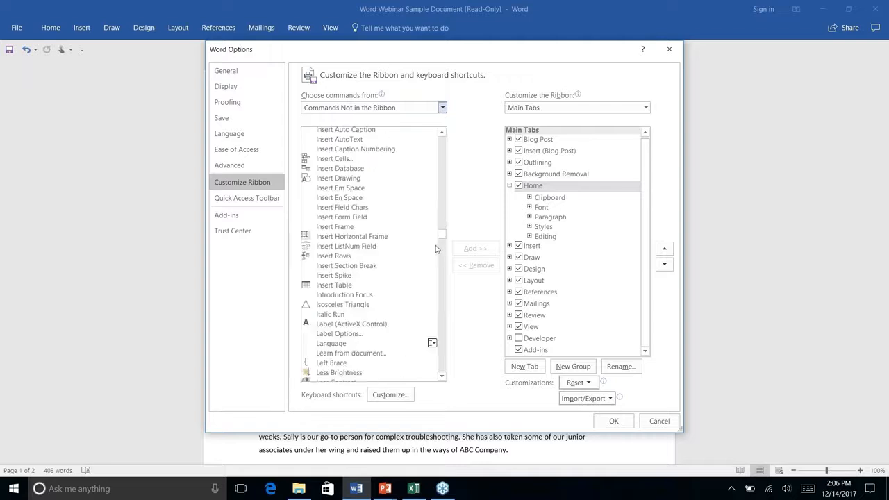
scroll(380, 263, down, 4)
scroll(380, 262, up, 8)
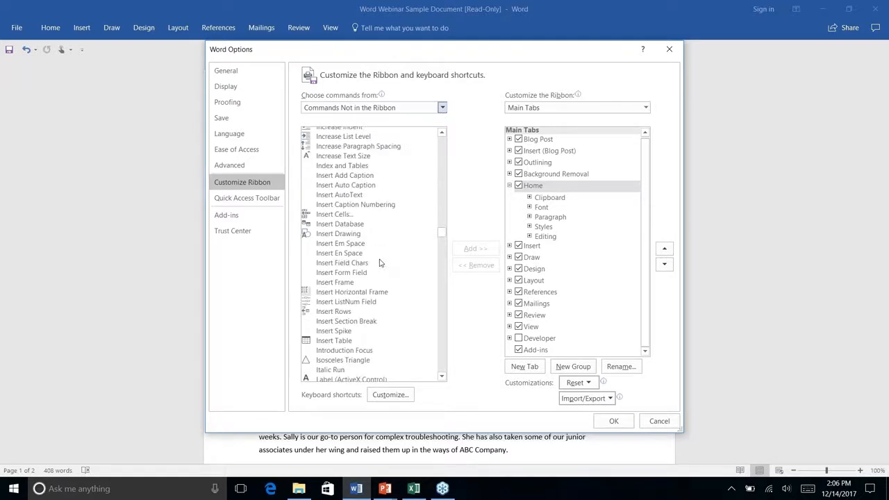
scroll(380, 263, up, 20)
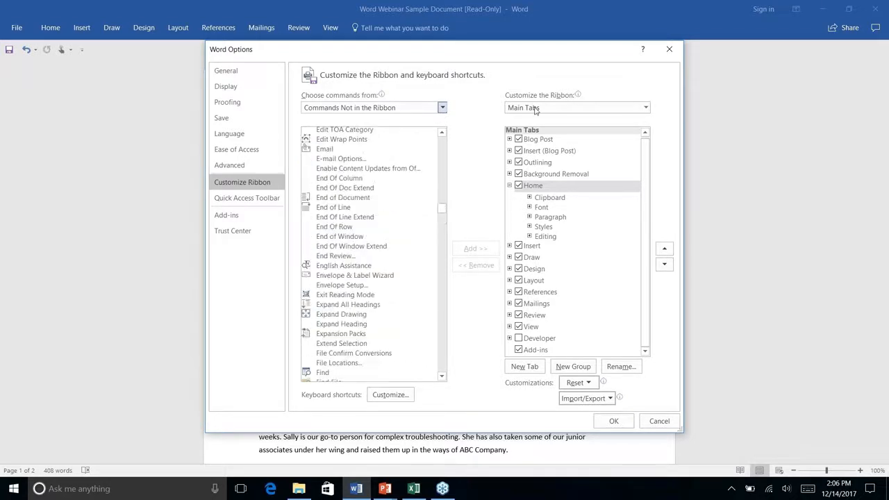
click(670, 52)
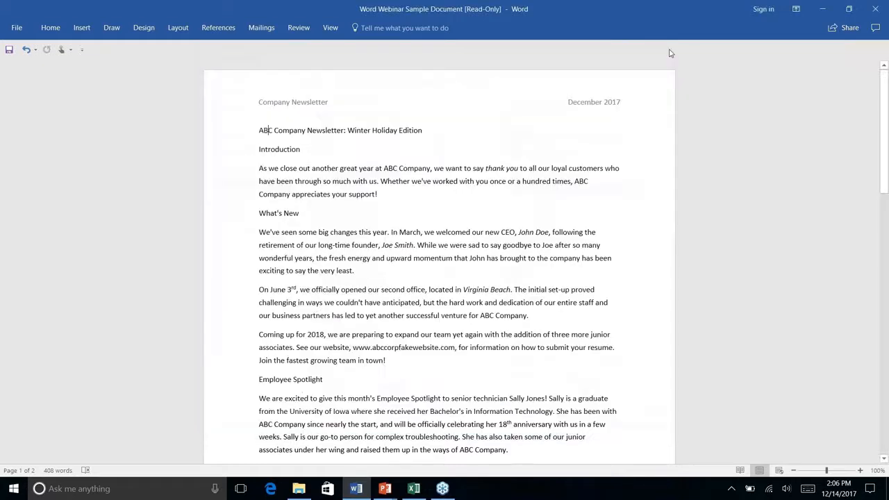
Step: View the recently used and suggested commands in the Tell Me search, and dismiss them
click(383, 25)
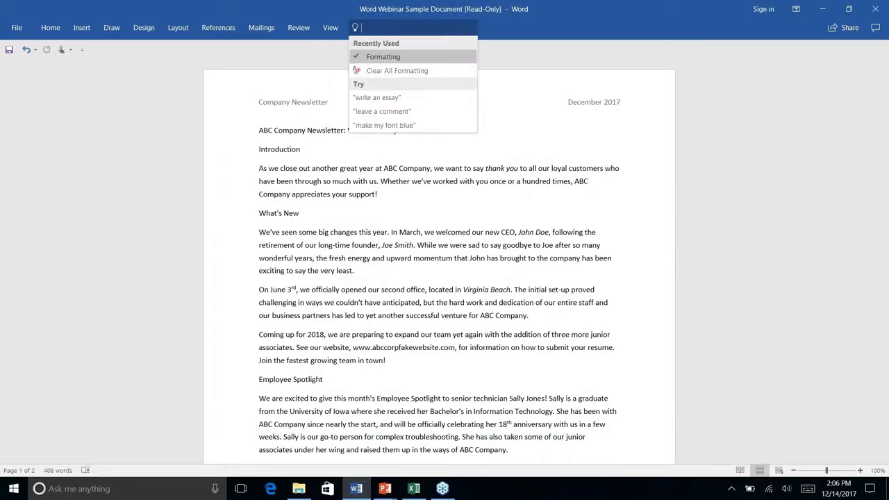
click(538, 25)
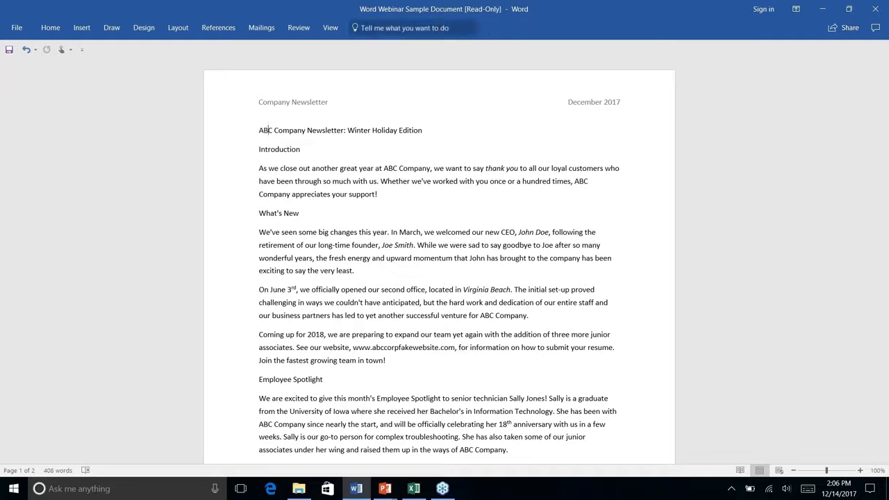
click(414, 28)
click(521, 23)
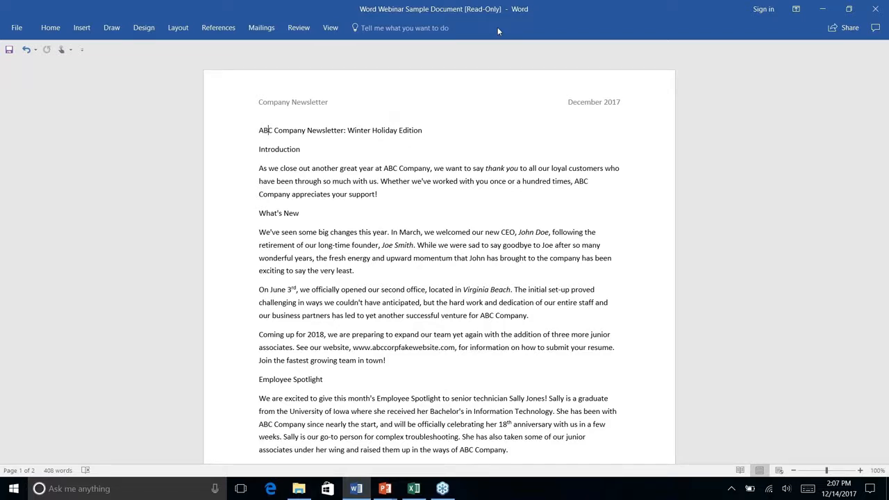
Step: Search Tell Me for "add link", open Add a Hyperlink from the results, and close the dialog without inserting a link
key(alt+q)
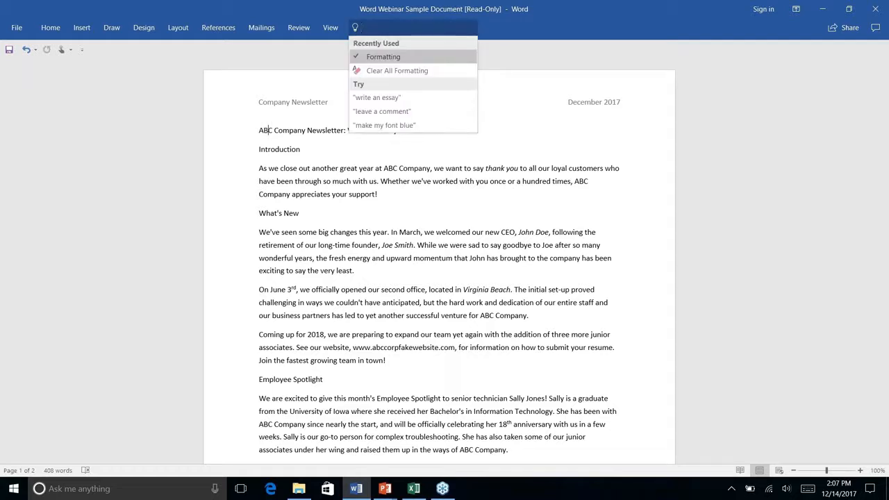
text(add)
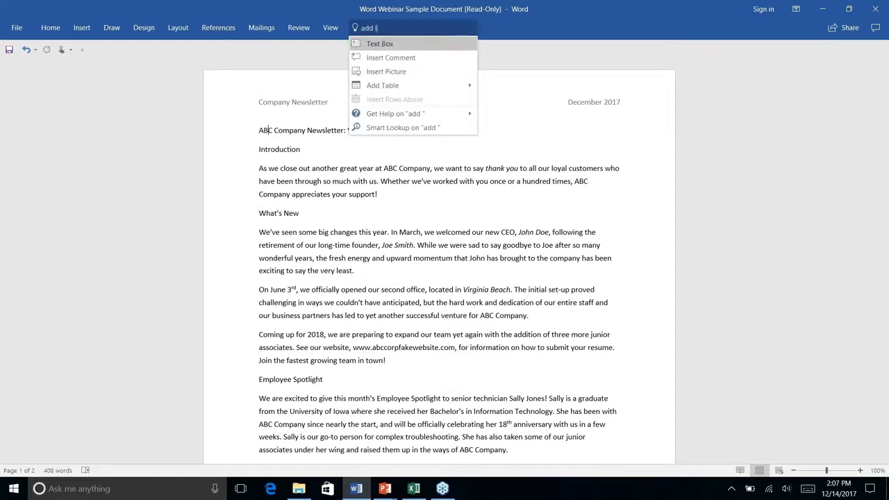
text( link)
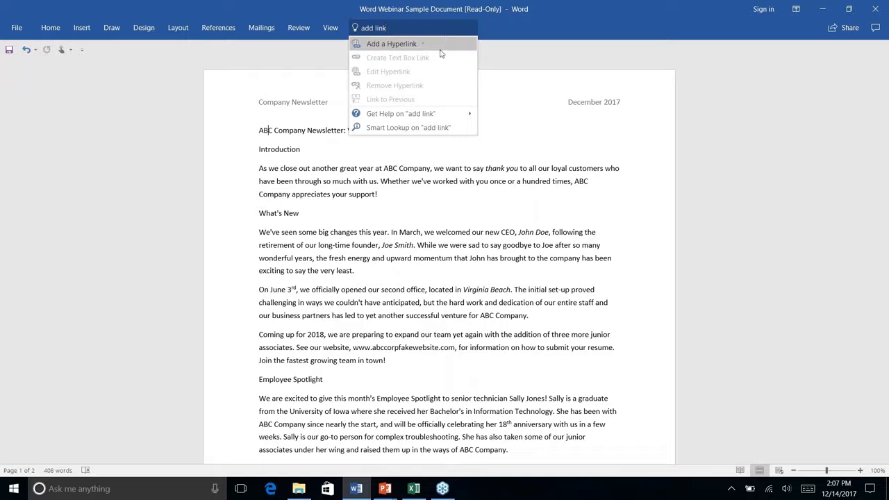
click(439, 47)
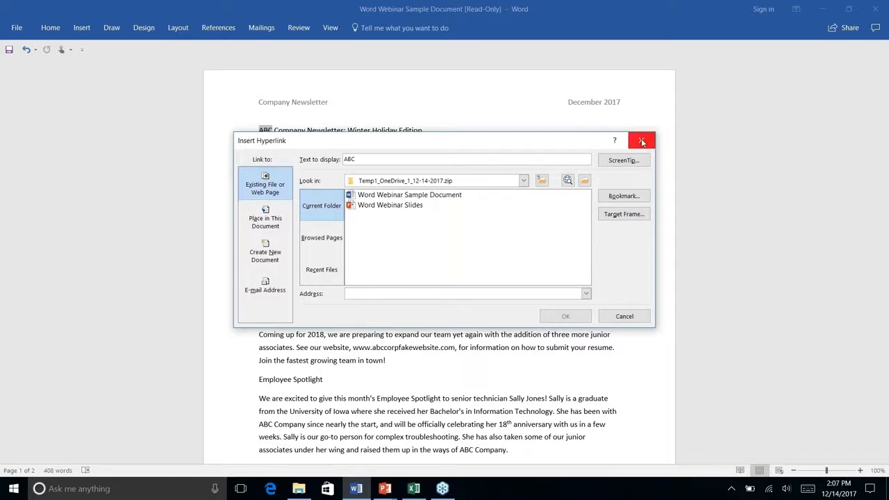
key(Escape)
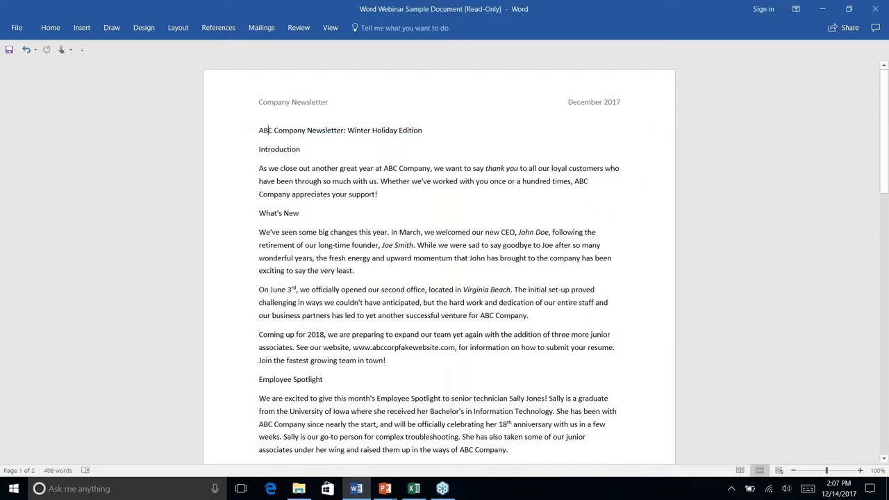
click(405, 30)
click(624, 56)
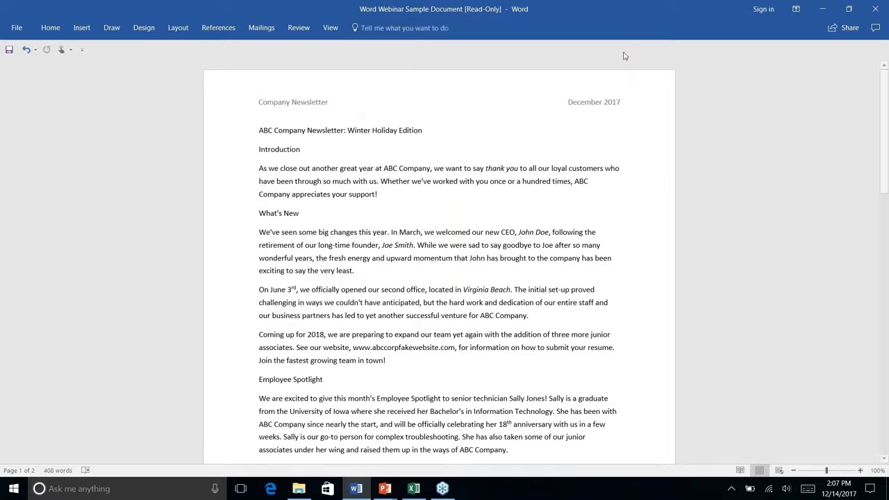
click(50, 31)
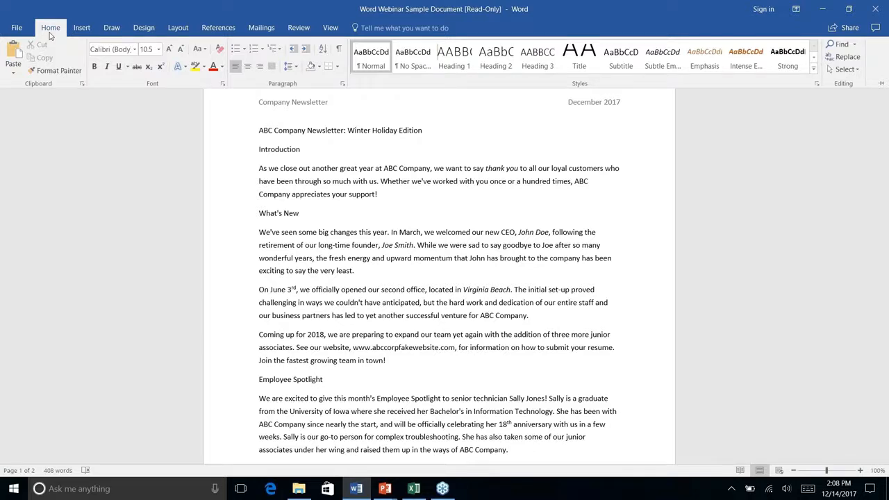
Step: Switch to the PowerPoint slide show, advance it to the Researcher & Insights slide, and return to the Word document
key(alt+Tab)
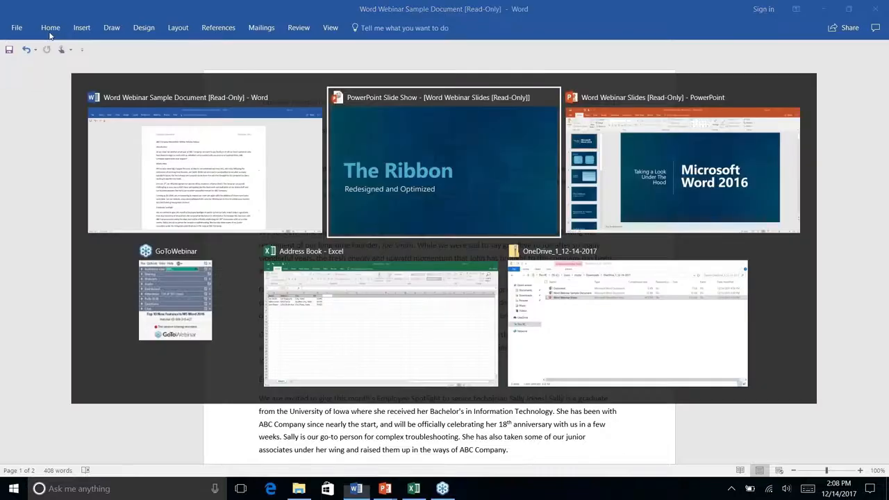
key(Right)
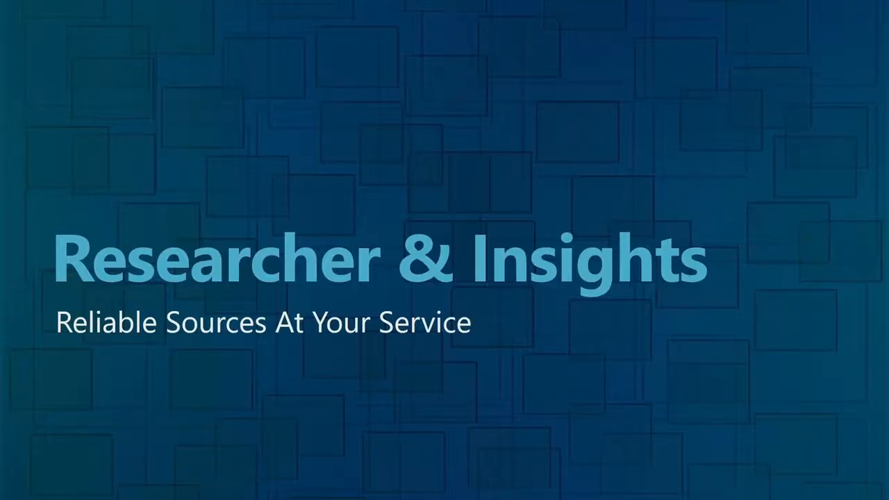
key(alt+Tab)
Step: Look through the newsletter's sections and place the cursor after the Windows 3.0 sentence under History Lesson
scroll(318, 335, down, 20)
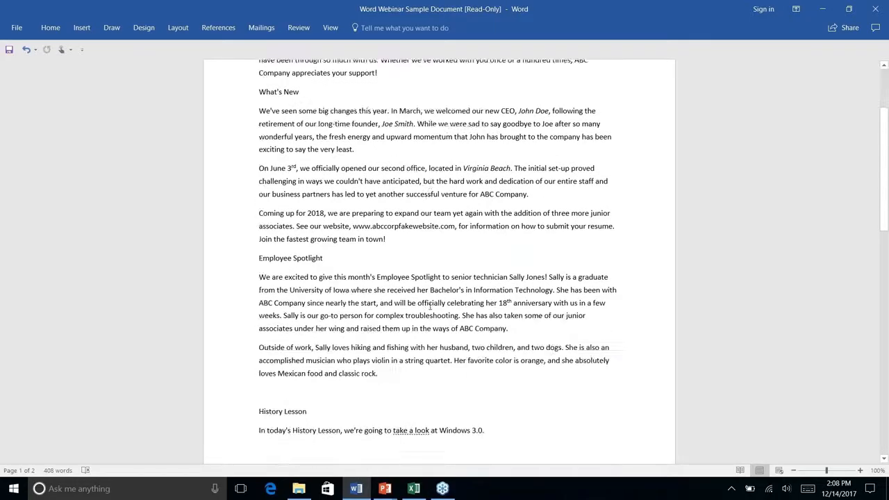
scroll(439, 260, up, 20)
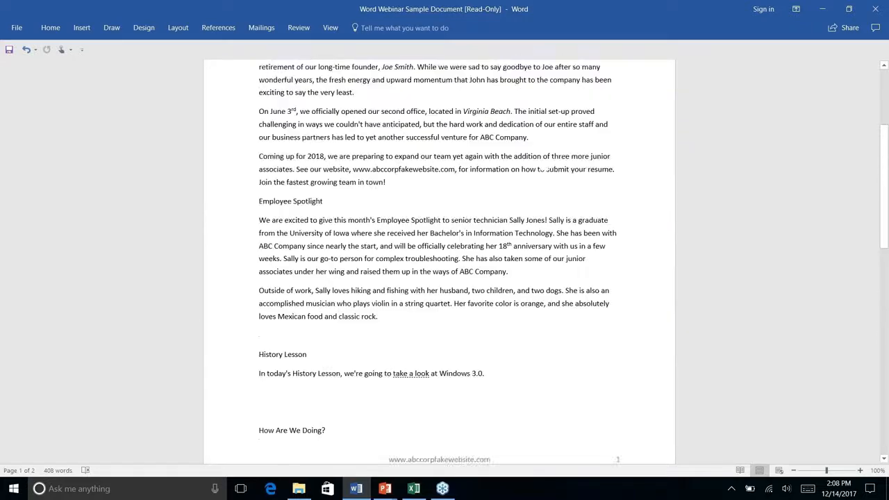
scroll(439, 260, down, 1)
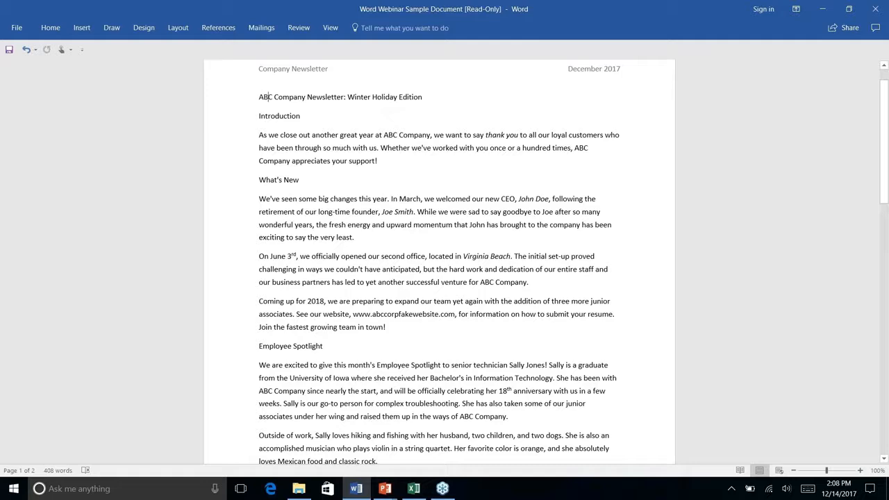
scroll(439, 305, down, 8)
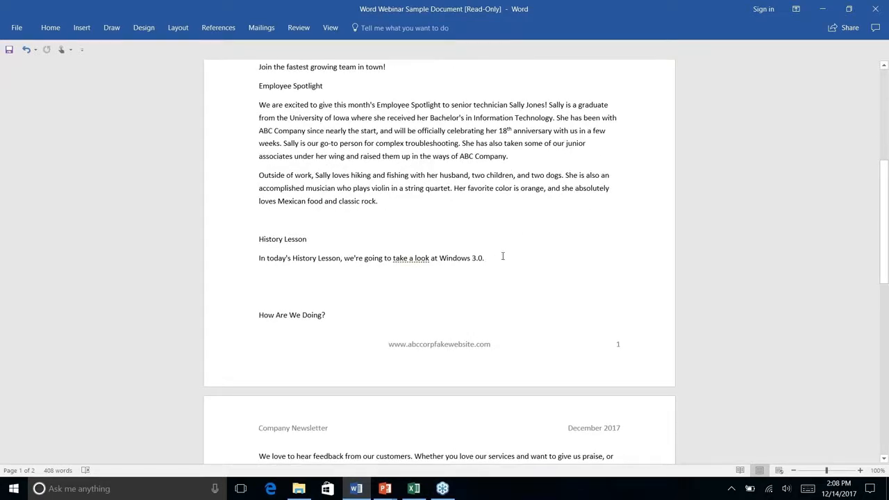
click(495, 261)
scroll(503, 274, down, 5)
scroll(503, 274, up, 7)
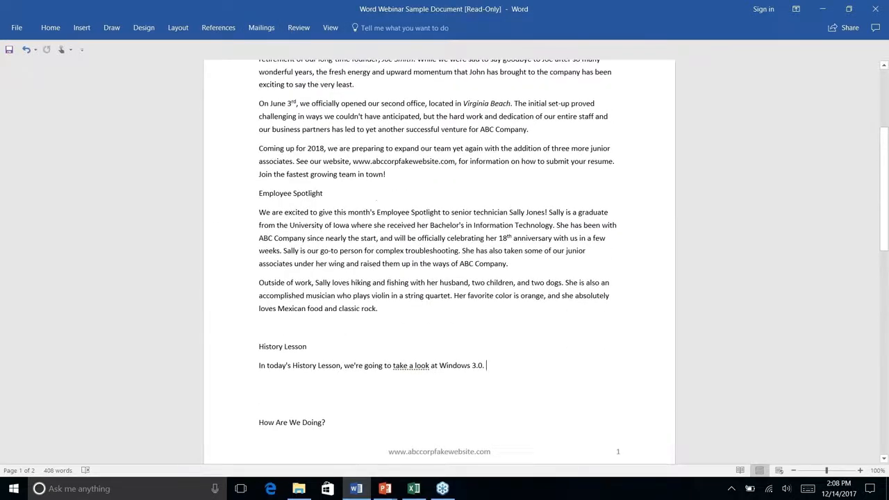
scroll(439, 257, up, 4)
scroll(439, 257, down, 5)
scroll(439, 261, down, 2)
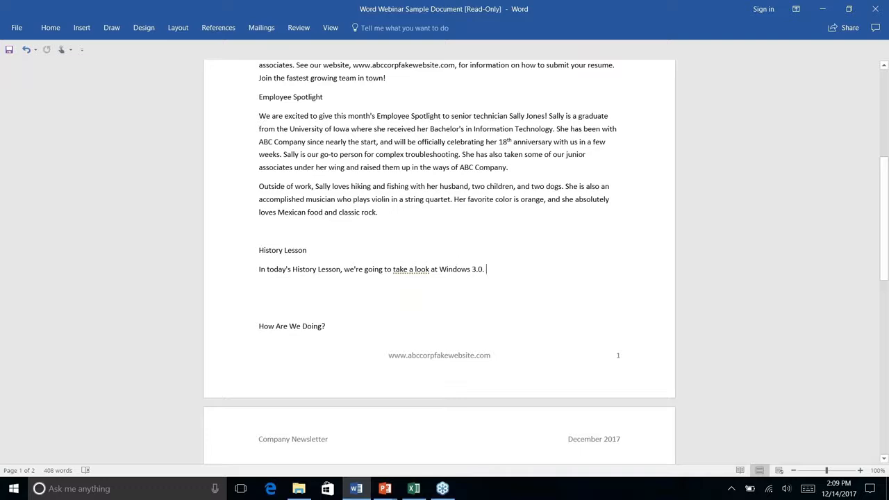
Step: Select "Windows 3.0." in the History Lesson sentence and run Smart Lookup on it
key(Up)
key(Home)
key(Down)
key(End)
drag(440, 271, 488, 269)
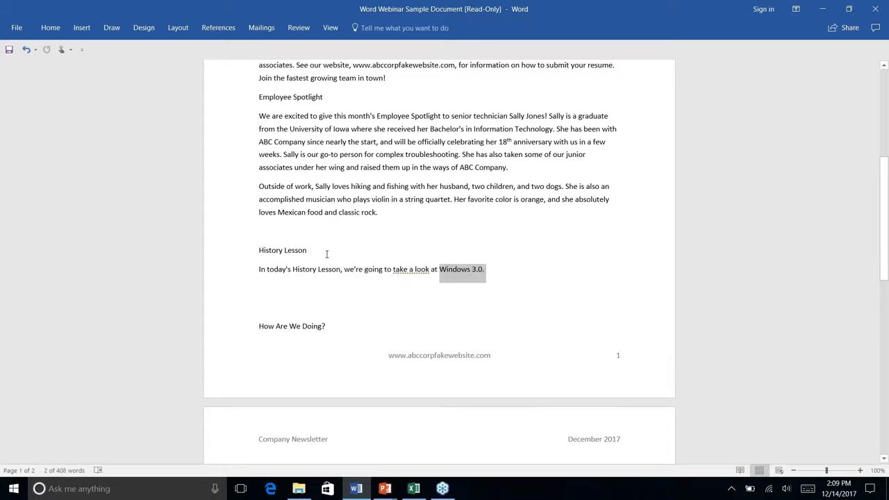
right_click(484, 274)
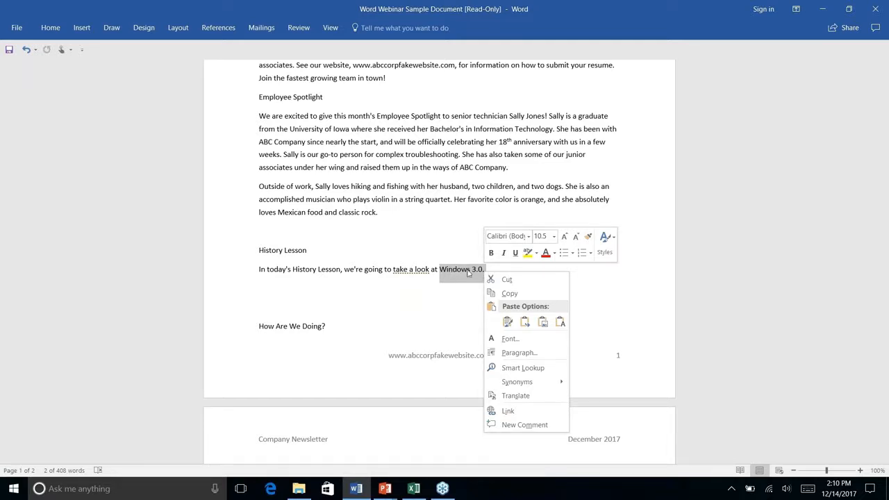
click(523, 369)
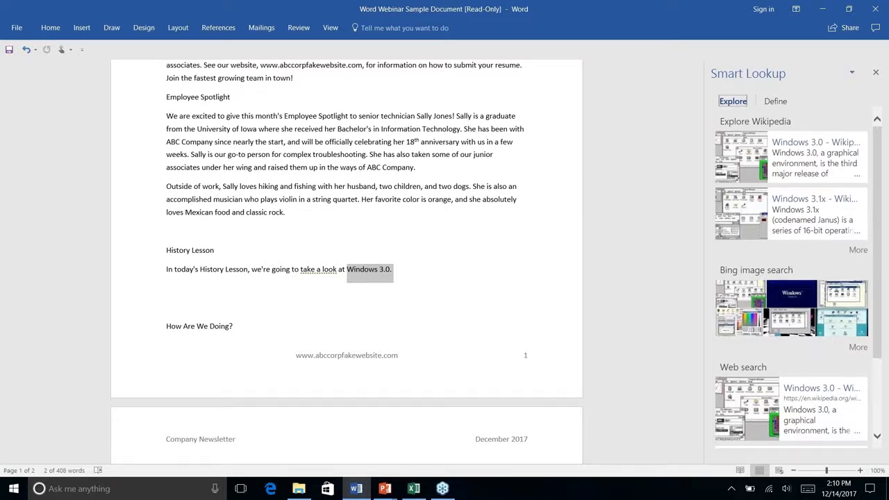
Step: Examine the Wikipedia, Bing image and web search results that Smart Lookup offers for Windows 3.0
scroll(819, 262, down, 2)
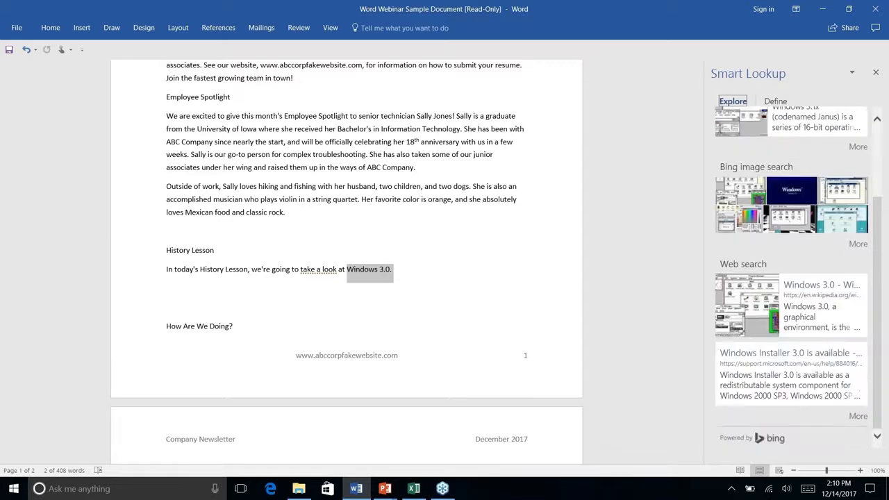
scroll(816, 205, up, 2)
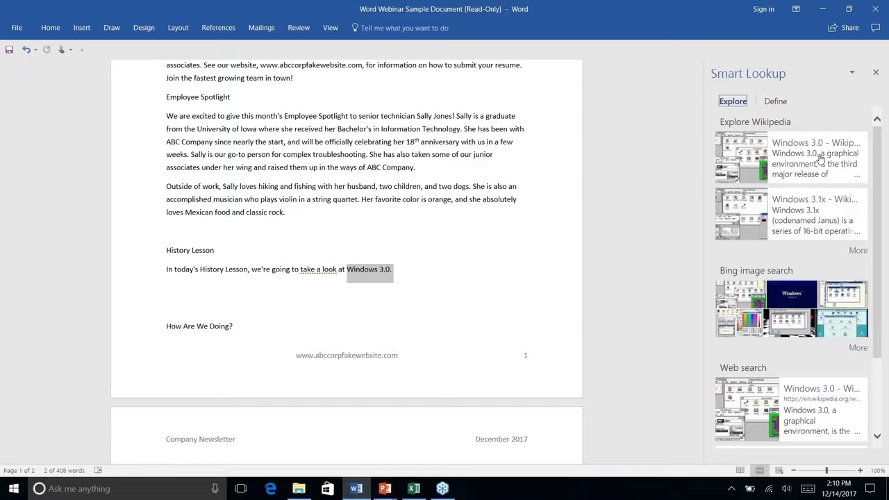
scroll(806, 220, down, 3)
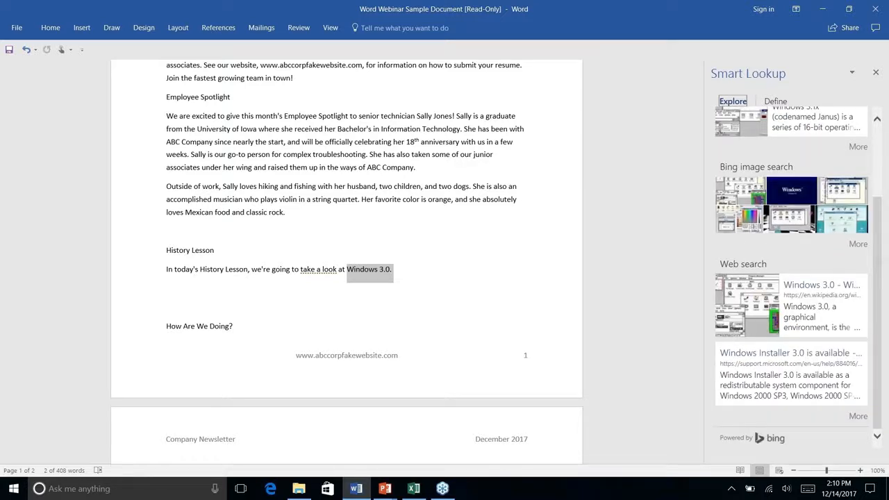
scroll(799, 278, up, 3)
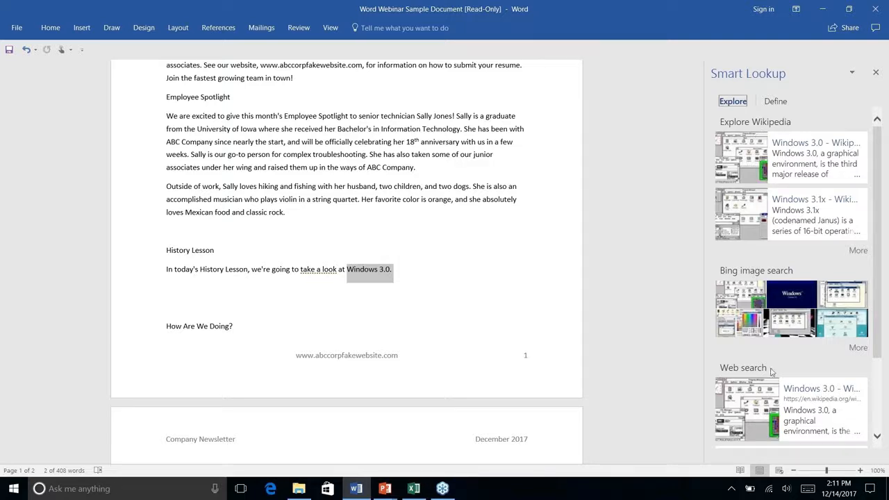
scroll(772, 372, down, 4)
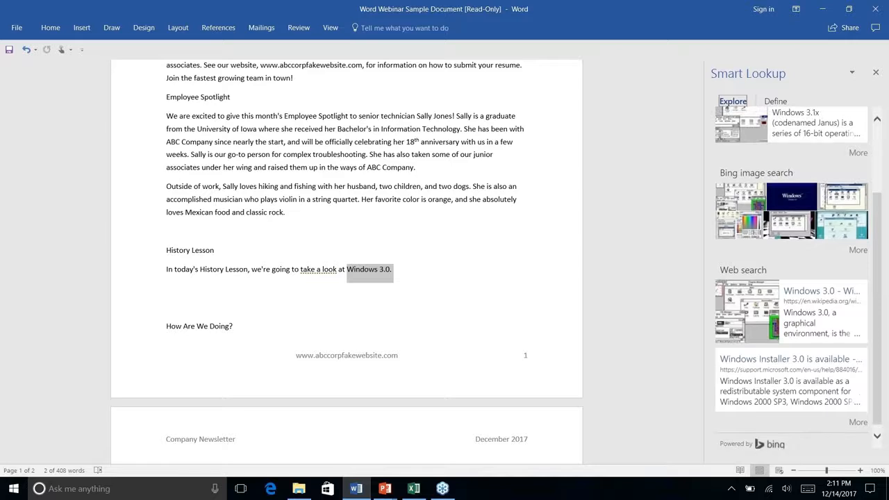
scroll(771, 372, up, 4)
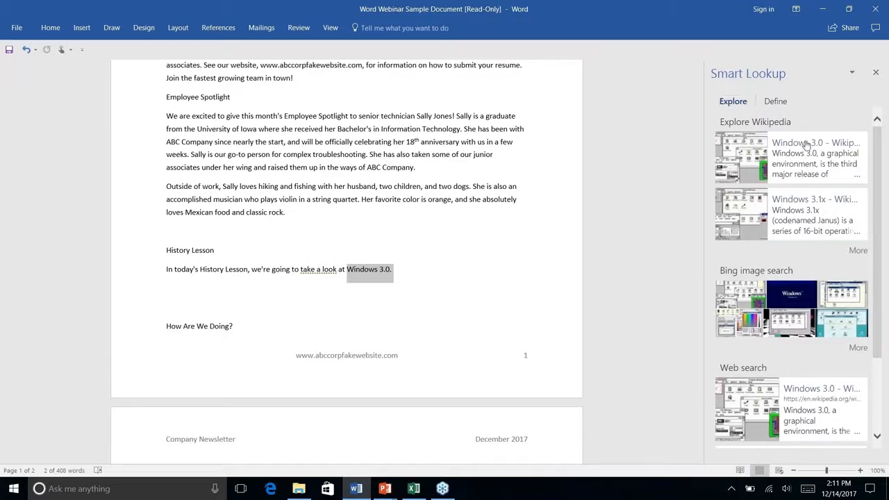
Step: Open the Windows 3.0 Wikipedia article from the Smart Lookup results, and close both the article and the lookup results
click(806, 144)
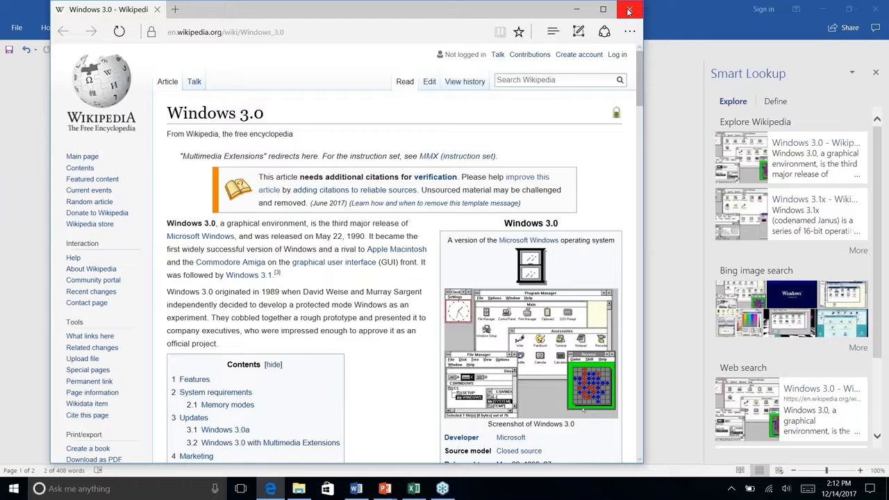
click(629, 12)
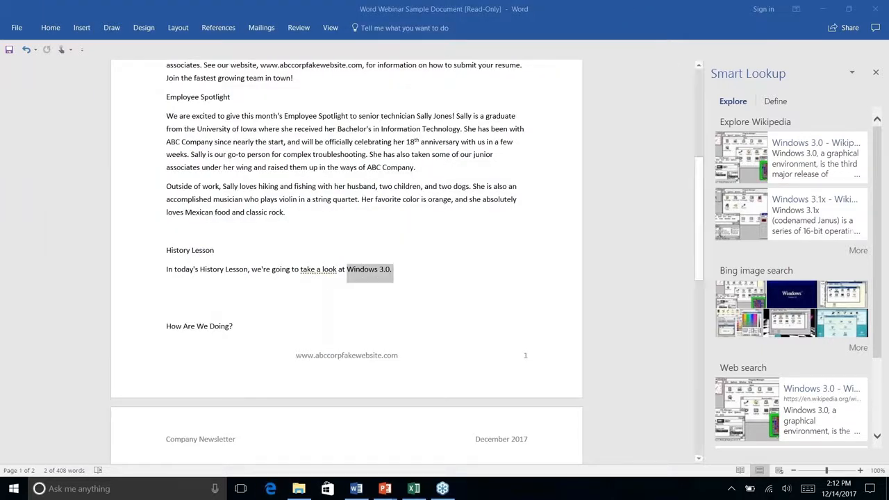
click(400, 270)
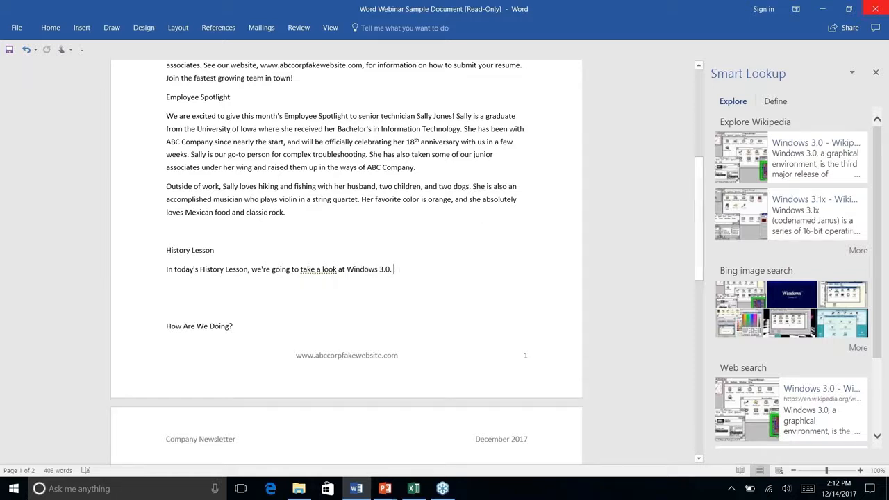
click(876, 73)
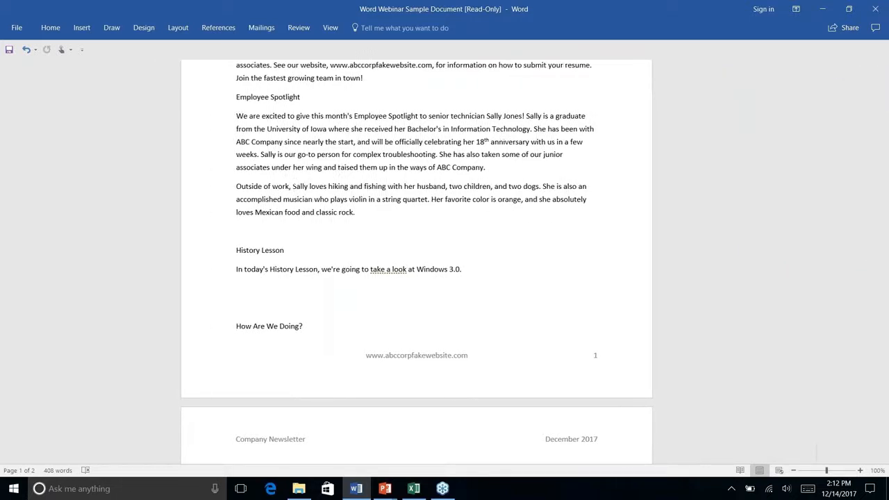
Step: View the available citation styles without changing the style, and search Researcher for "windows 3.0"
click(218, 28)
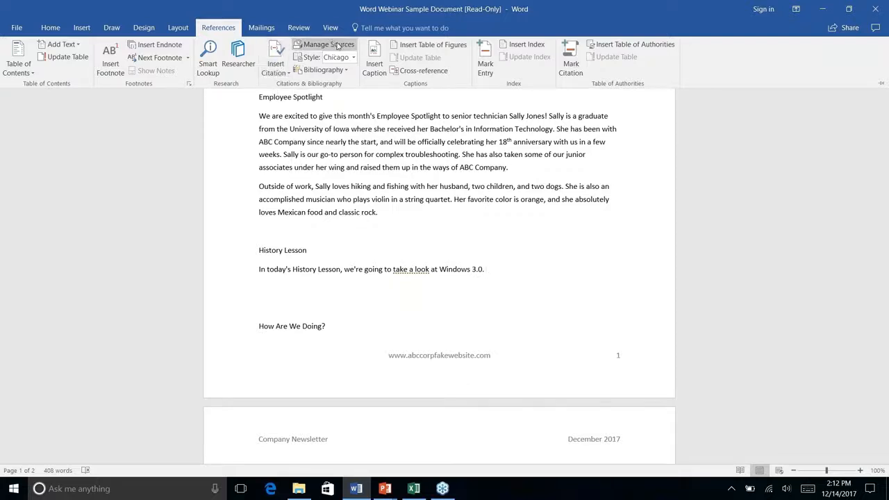
click(353, 58)
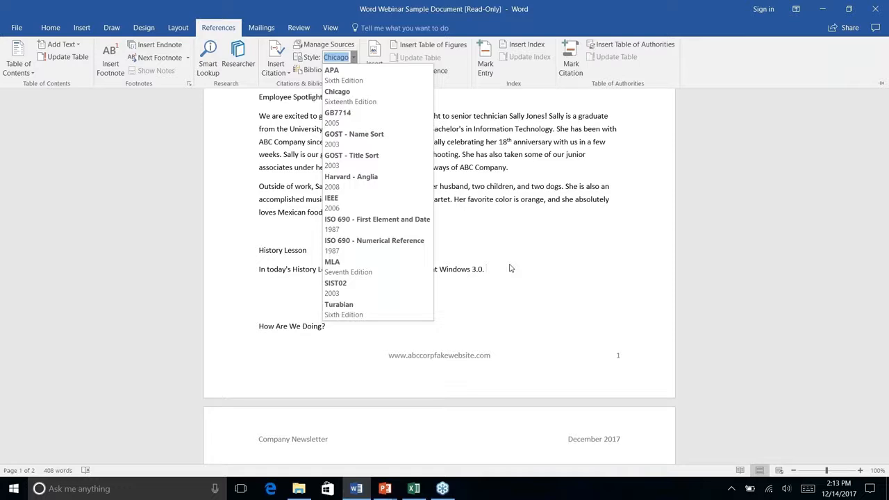
click(243, 63)
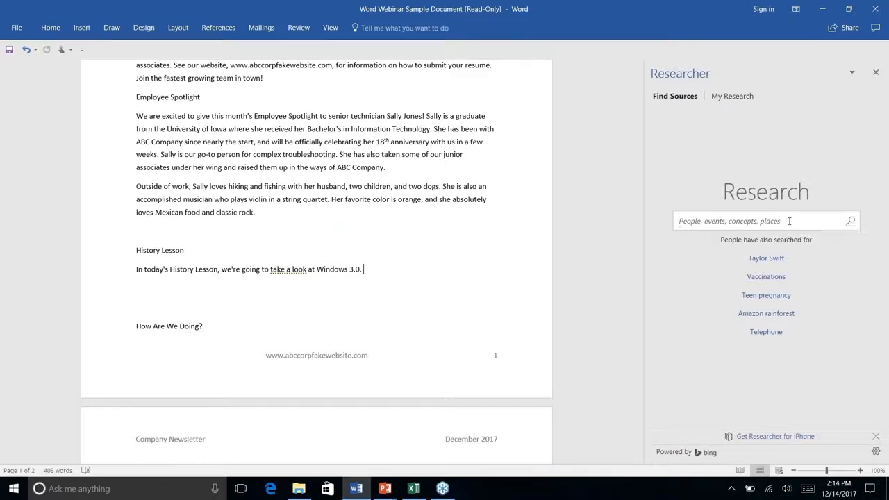
text(windows )
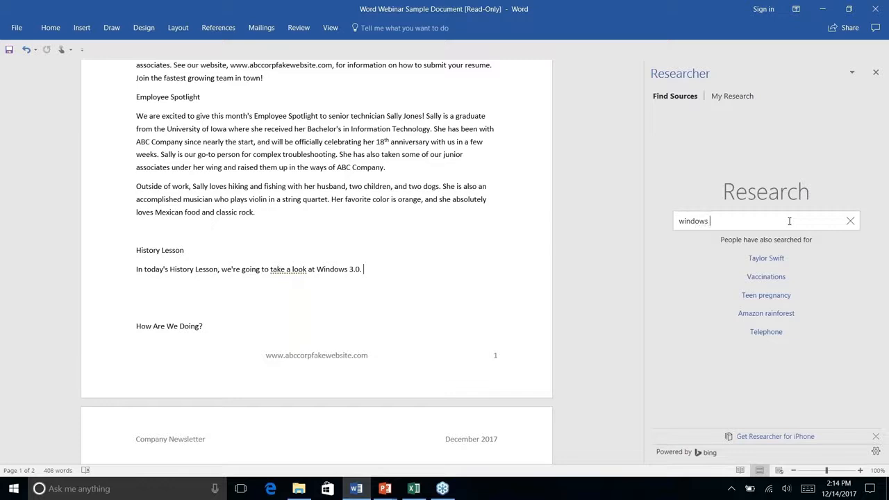
text(3.0)
key(Return)
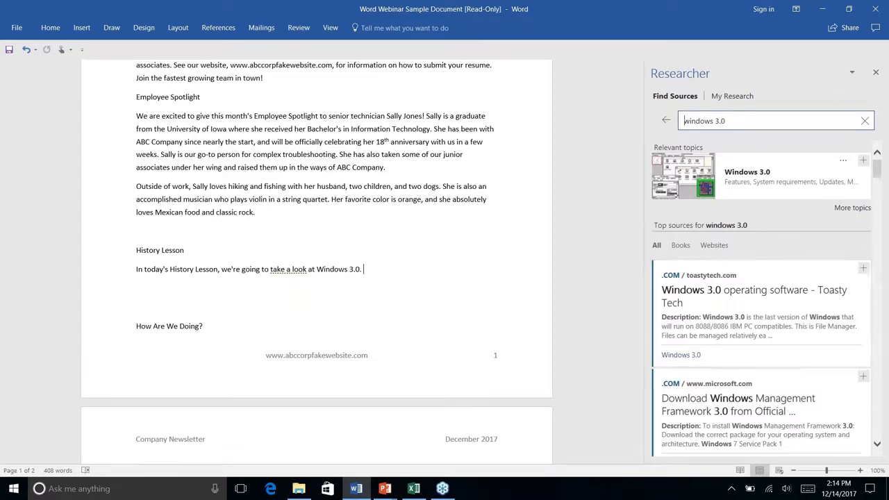
Step: Filter the Researcher sources to Books, switch back to All, and look through the listed sources
click(681, 246)
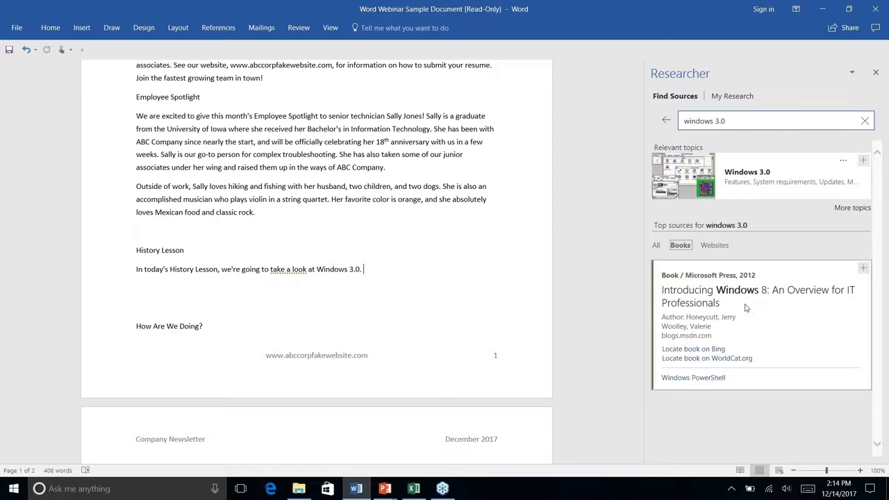
click(656, 246)
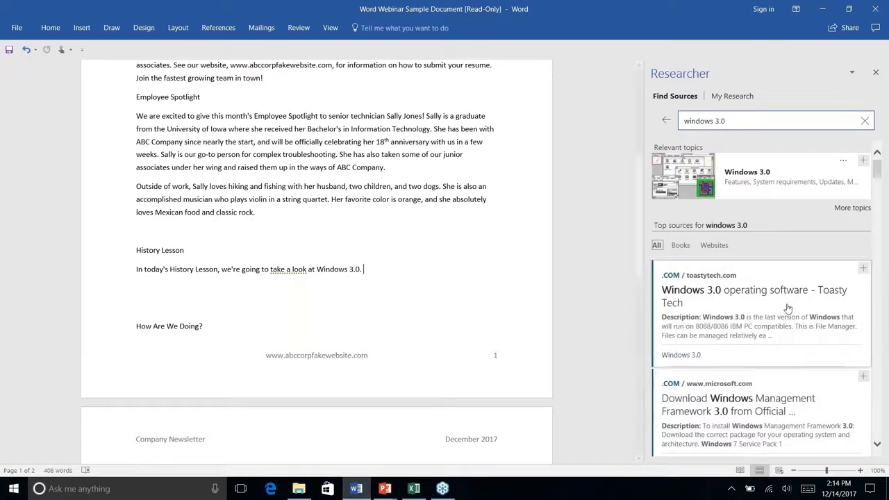
scroll(788, 308, down, 10)
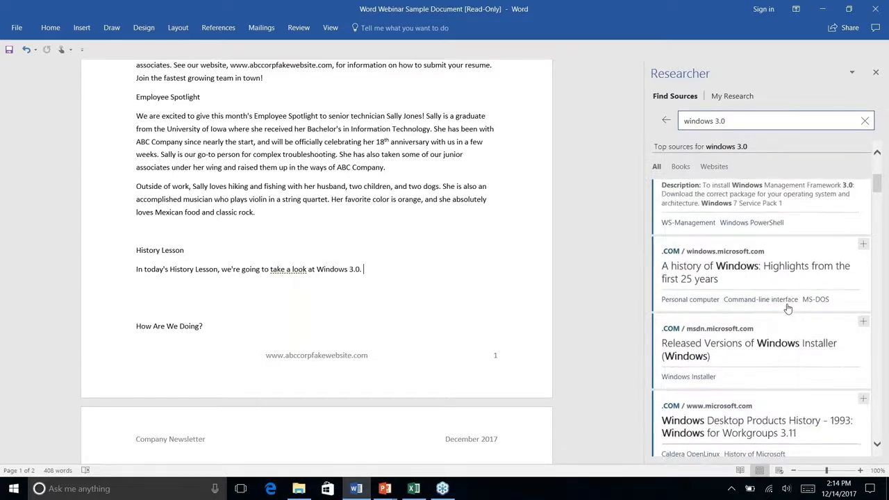
scroll(787, 307, up, 8)
scroll(788, 308, down, 6)
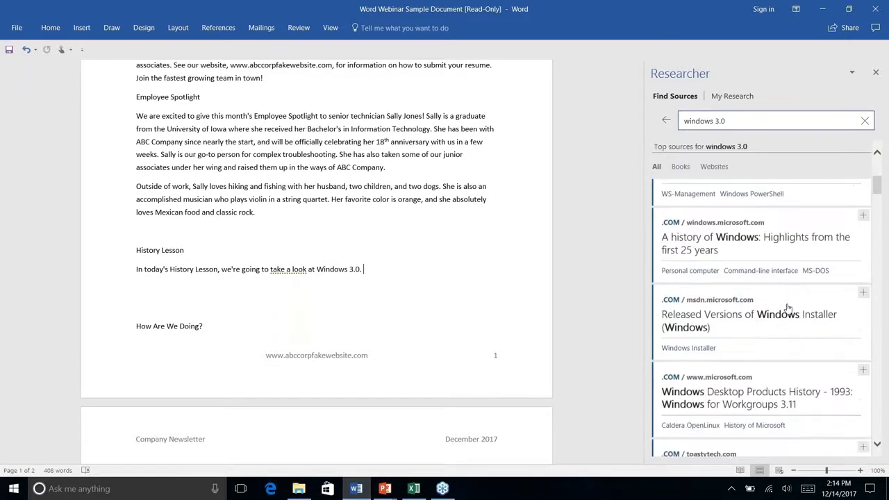
scroll(788, 308, down, 10)
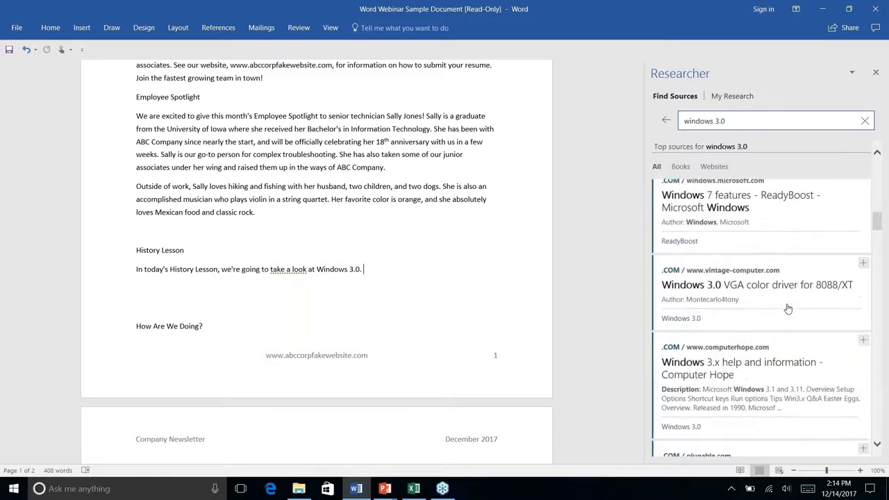
scroll(788, 307, down, 6)
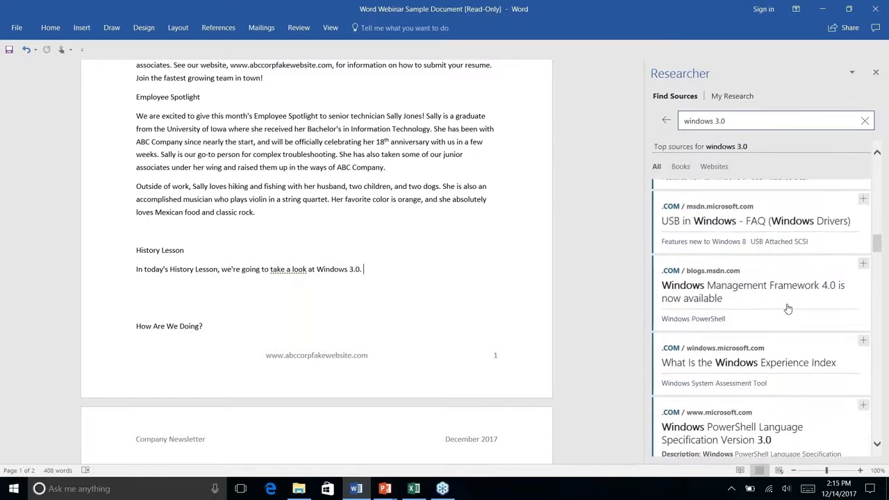
scroll(788, 308, up, 4)
scroll(788, 307, up, 6)
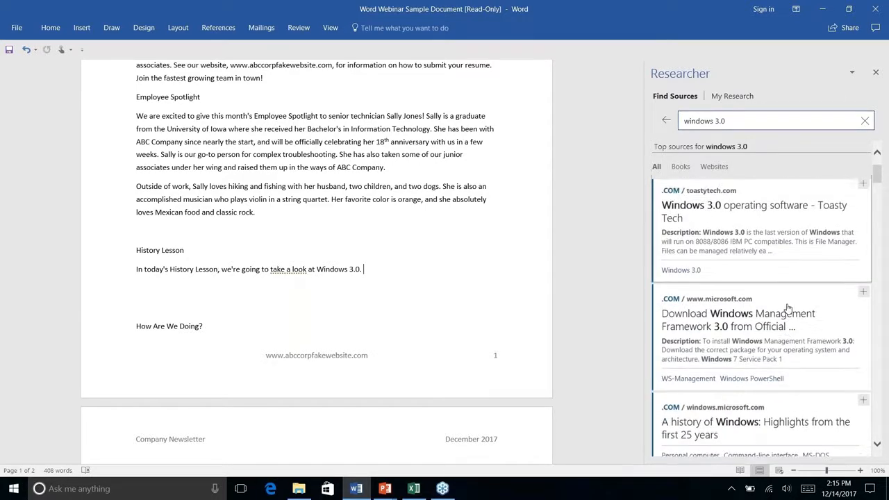
Step: View the toastytech.com source "Windows 3.0 operating software" in Researcher and return to the list of sources
scroll(788, 308, up, 3)
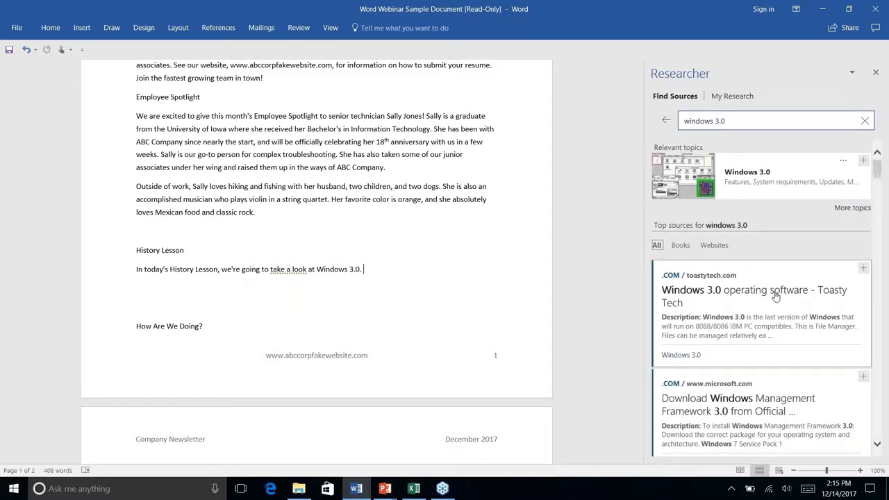
click(772, 299)
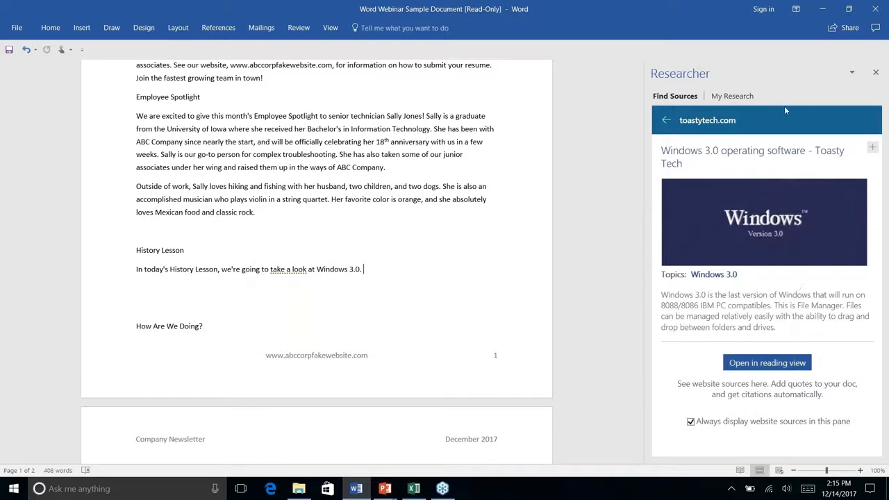
click(666, 120)
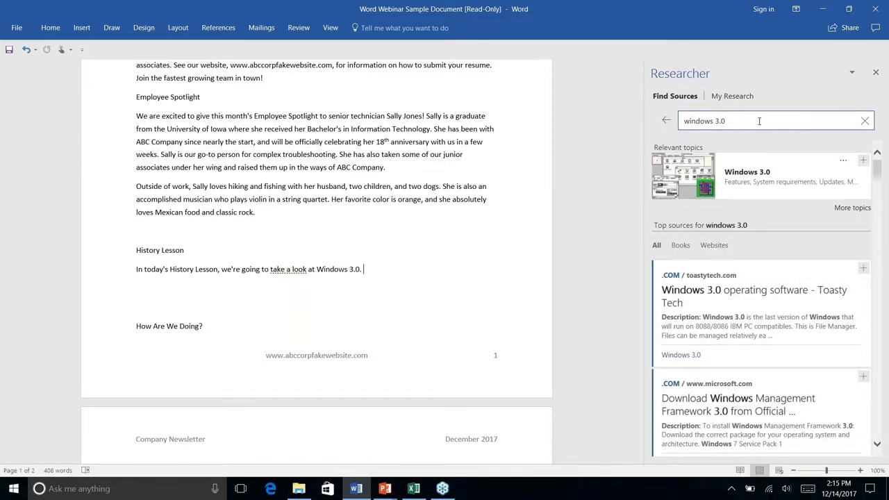
Step: Search Researcher for "windows 3.0 history", view the ITProPortal article on Windows 3.0's 20 years, and return to the "windows 3.0" sources
text(history)
key(Return)
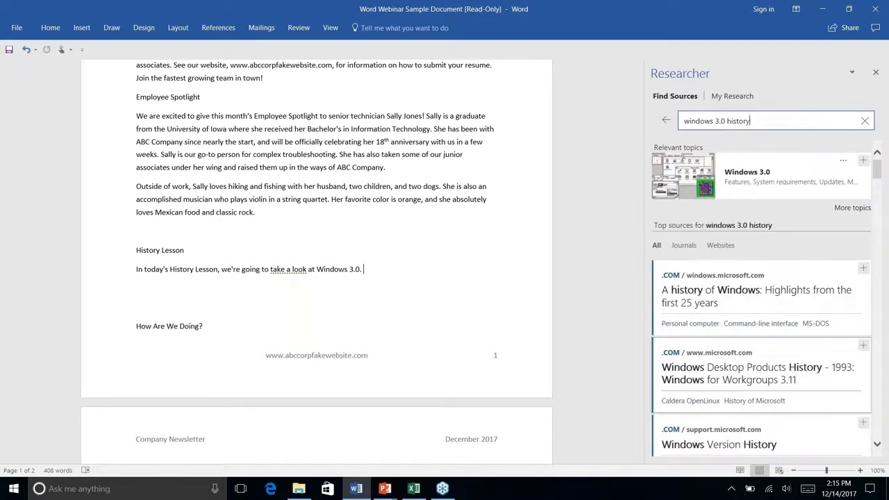
scroll(795, 312, down, 5)
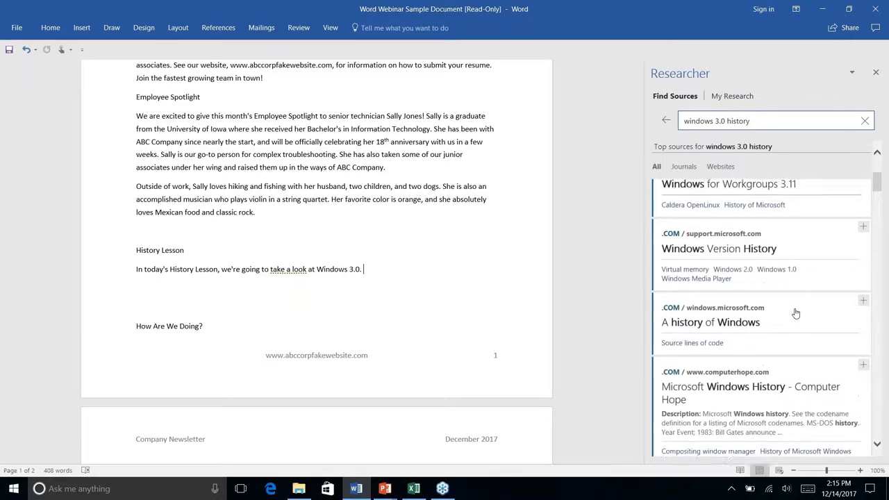
scroll(797, 314, down, 5)
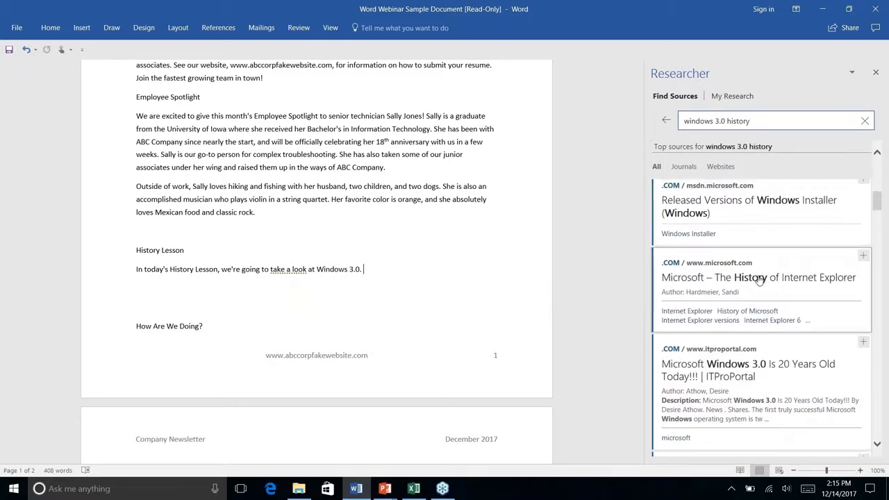
click(748, 371)
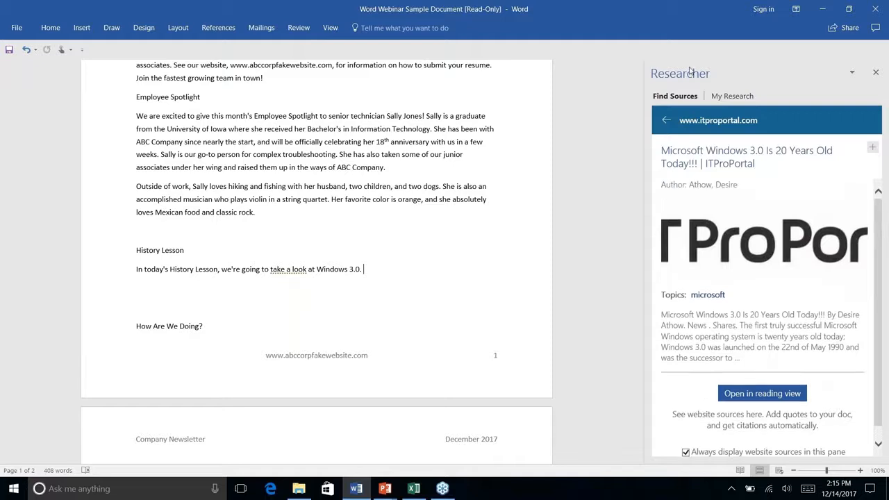
click(665, 122)
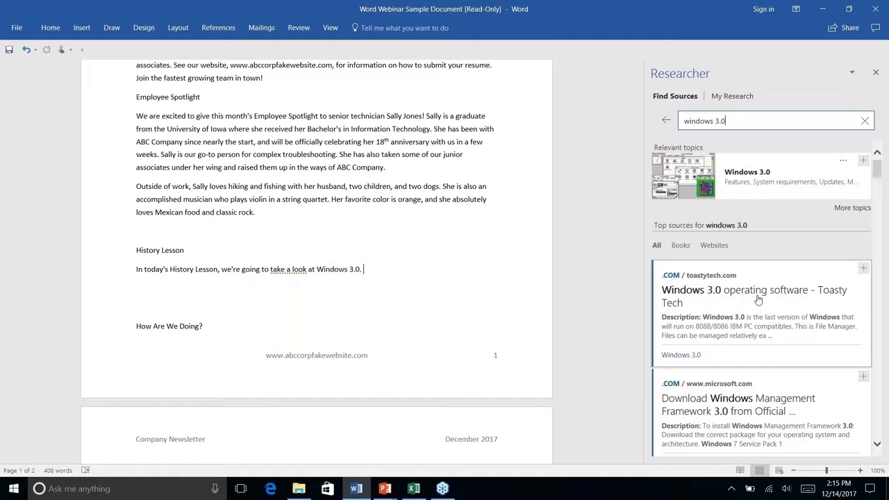
Step: Insert the summary text of the "Windows 3.0 with Multimedia Extensions" source below the History Lesson's opening sentence
scroll(758, 300, down, 5)
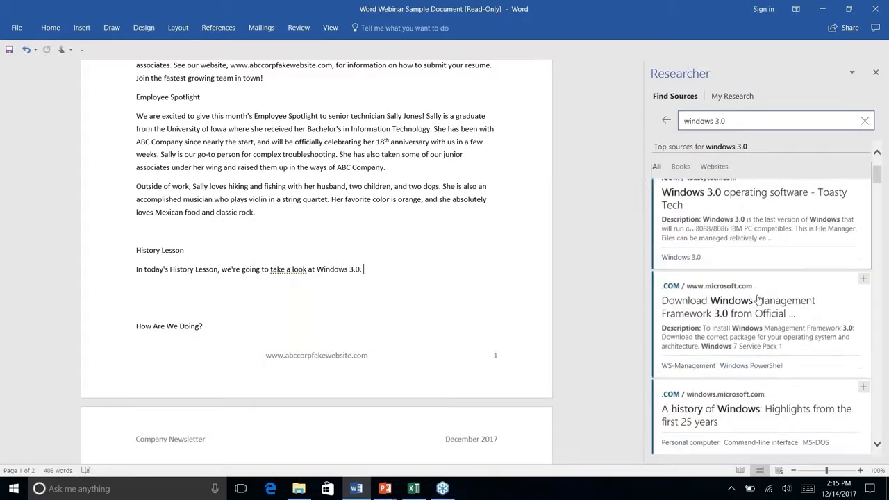
scroll(759, 299, down, 5)
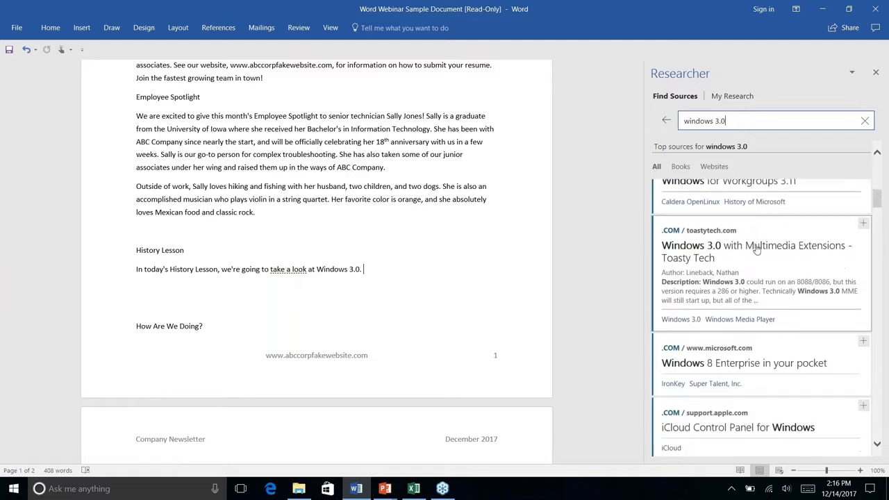
click(756, 246)
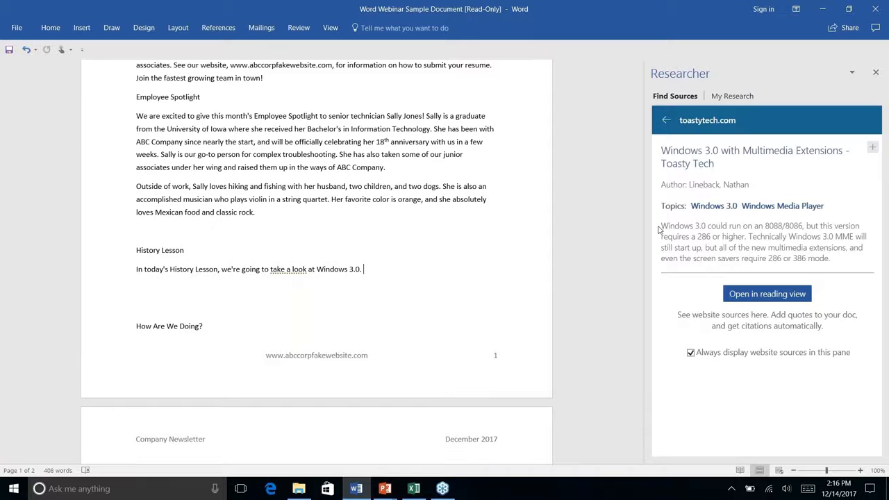
drag(661, 232, 849, 260)
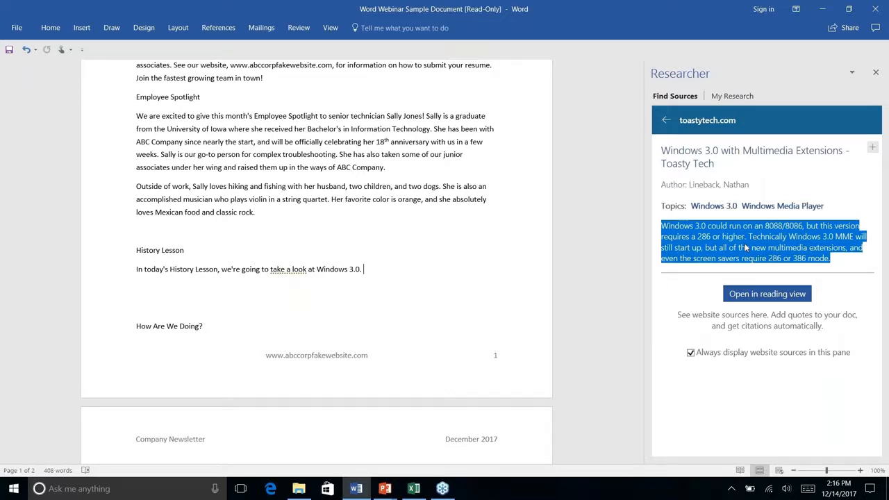
drag(745, 243, 437, 298)
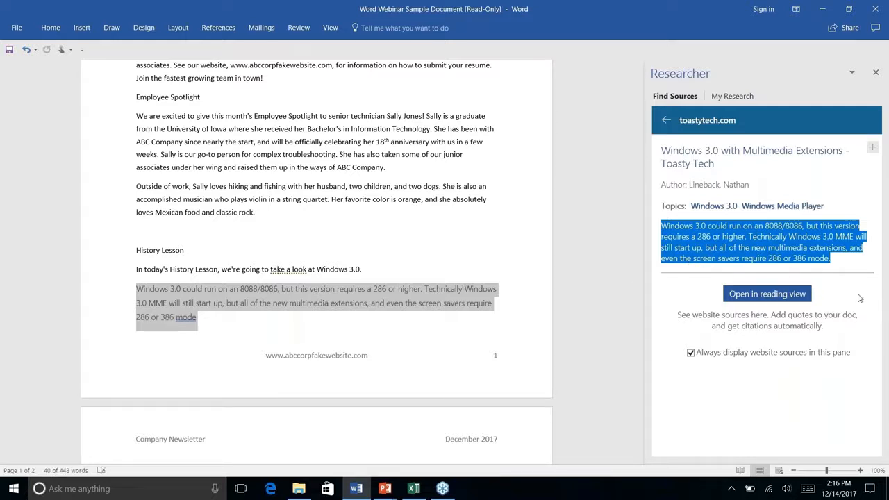
Step: Open the "Windows 3.0 with Multimedia Extensions" source in reading view and look through its text and screenshots for a quotable passage
click(755, 295)
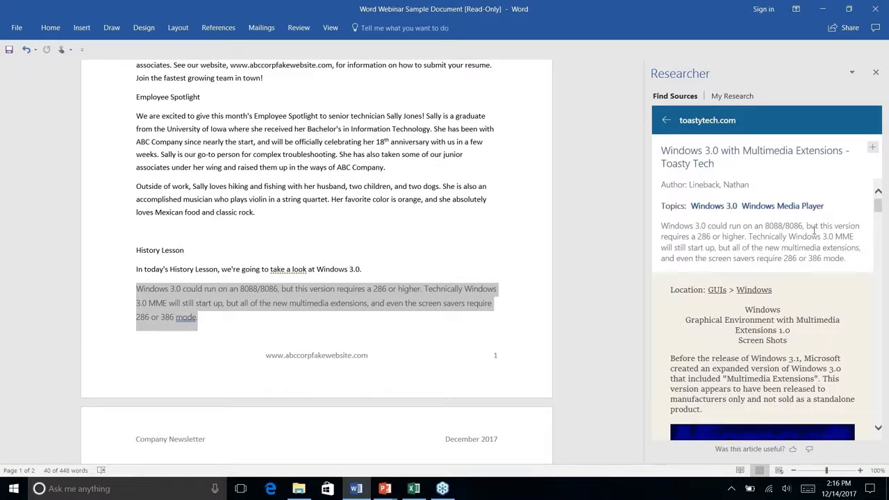
scroll(814, 230, down, 6)
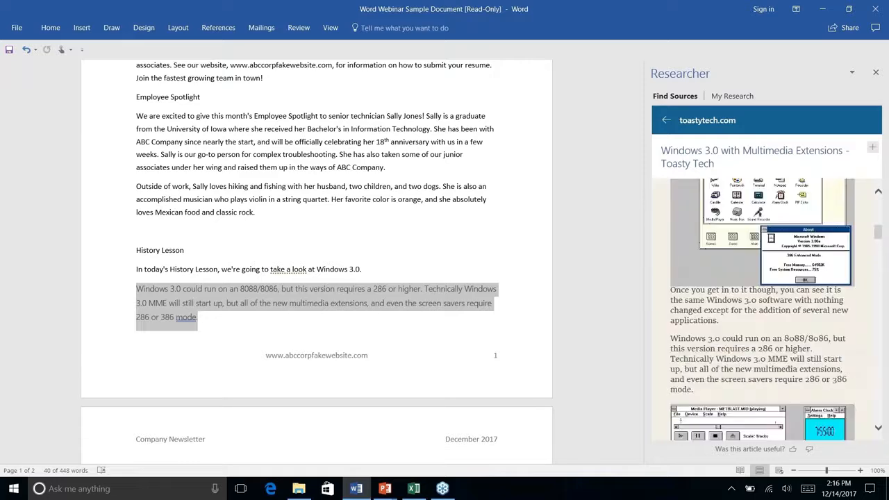
scroll(787, 315, down, 5)
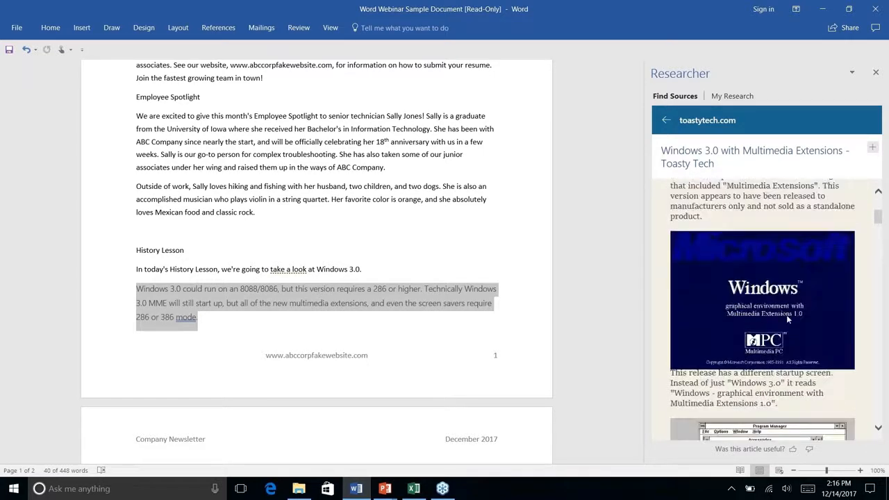
scroll(787, 315, down, 10)
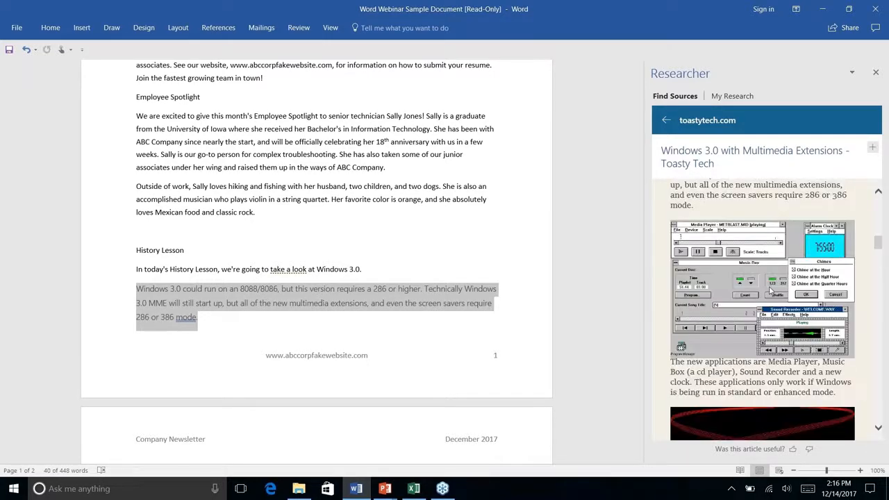
scroll(769, 292, up, 3)
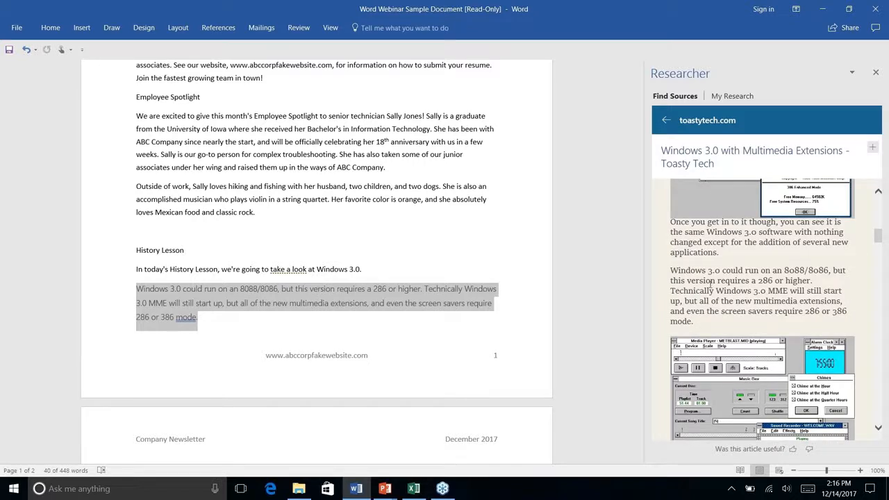
scroll(697, 278, up, 1)
drag(672, 276, 752, 329)
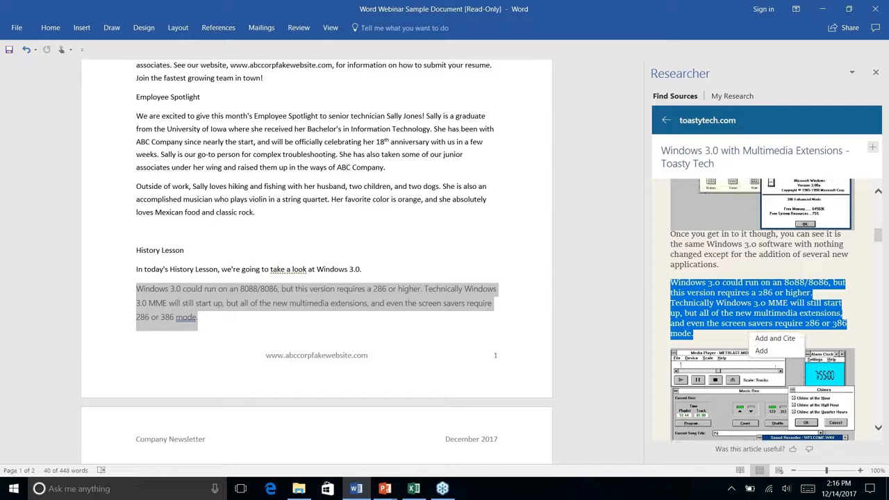
scroll(763, 310, up, 5)
scroll(763, 310, down, 10)
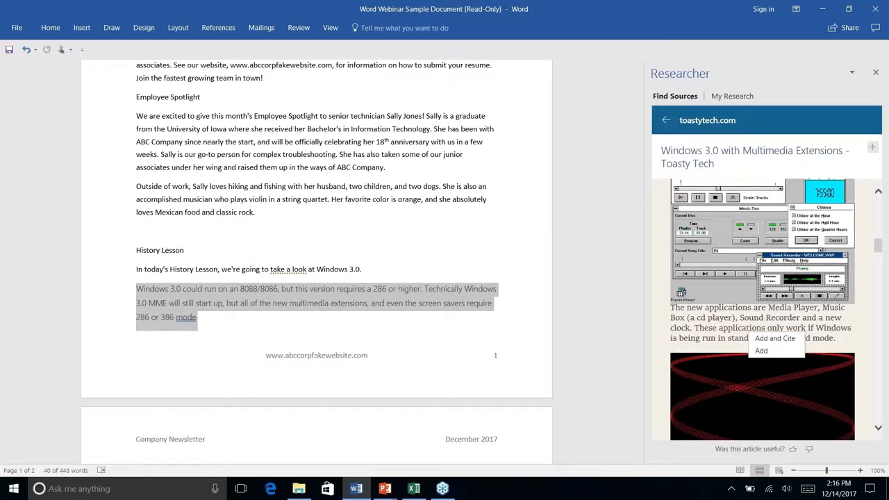
scroll(763, 310, down, 5)
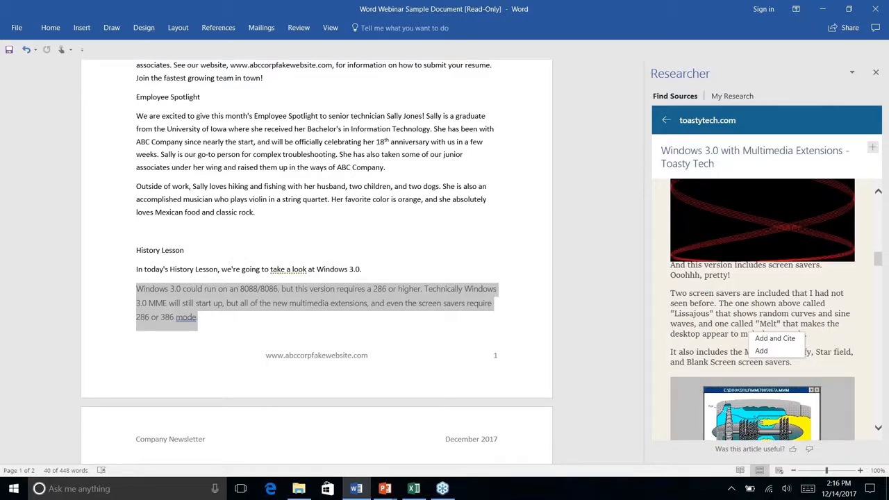
scroll(697, 299, down, 5)
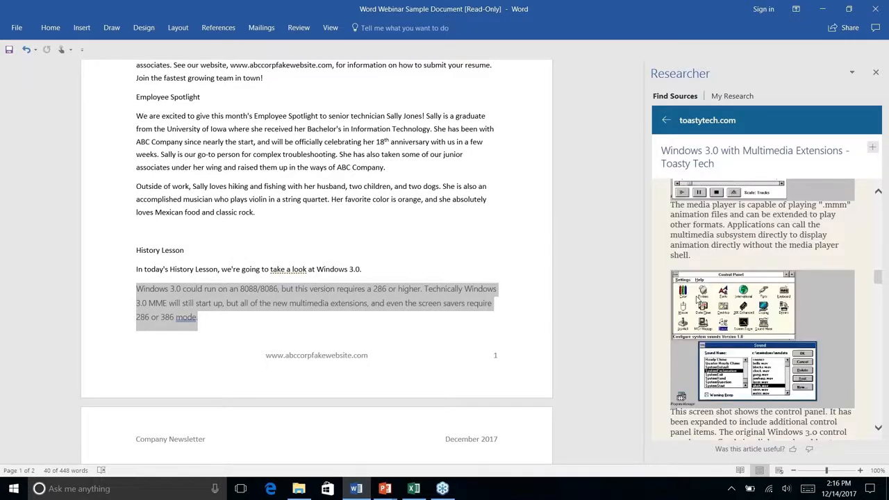
Step: Add and cite the article's paragraph about the media player playing ".mmm" animation files in the History Lesson, and check the inserted text
scroll(697, 299, up, 1)
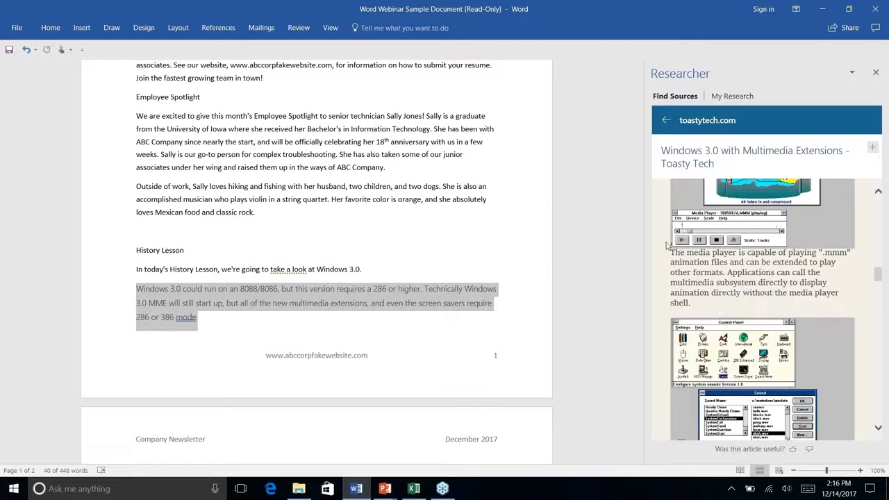
drag(670, 250, 711, 303)
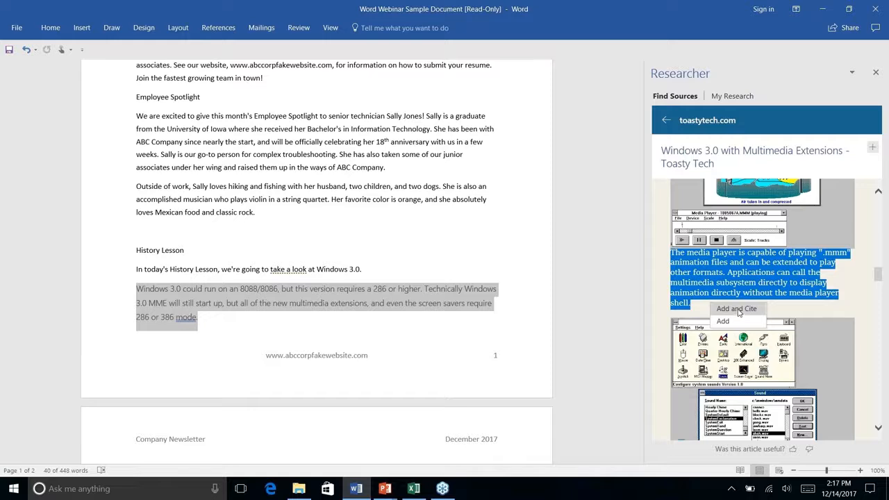
click(737, 309)
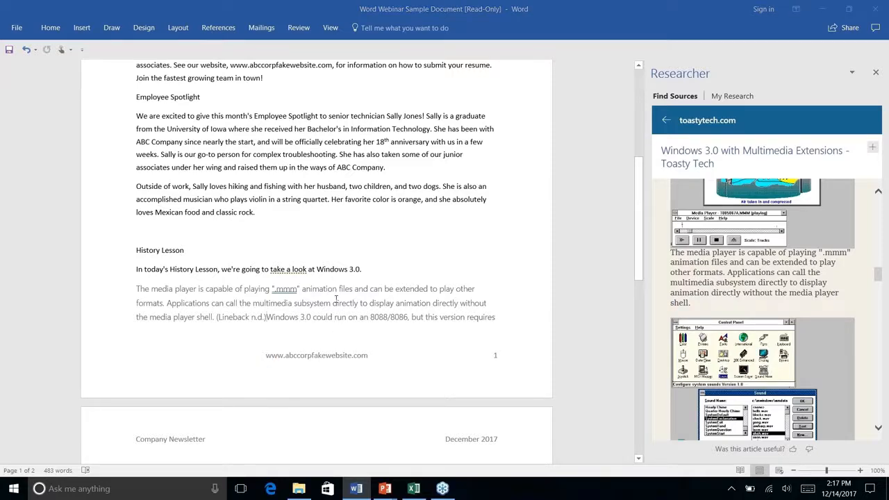
scroll(336, 299, up, 1)
scroll(336, 299, down, 3)
scroll(336, 299, down, 3)
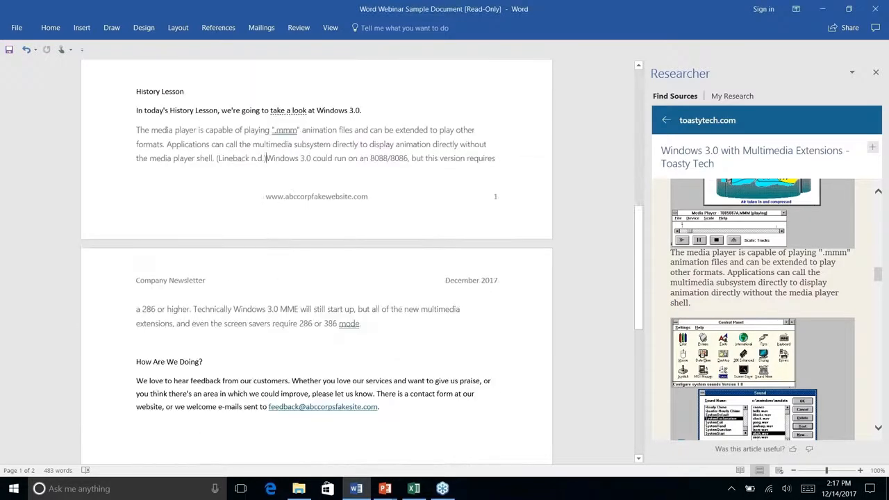
Step: Change the document's citation style to APA
click(218, 27)
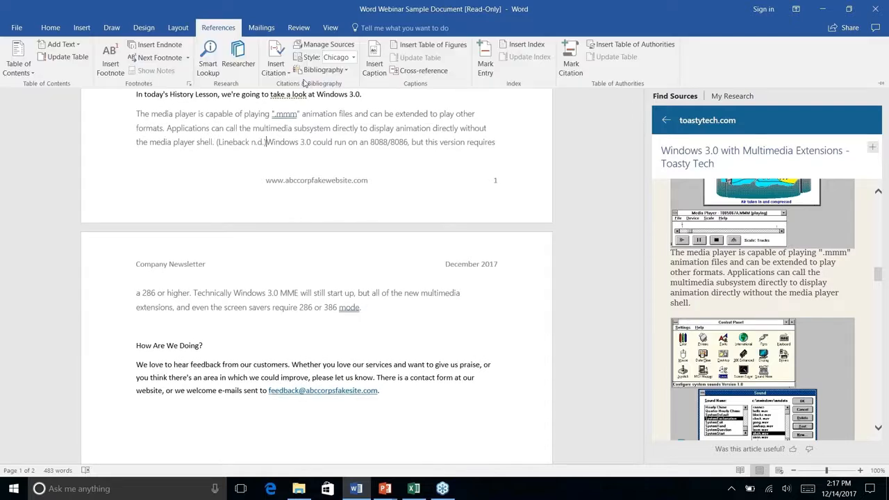
click(353, 59)
click(345, 80)
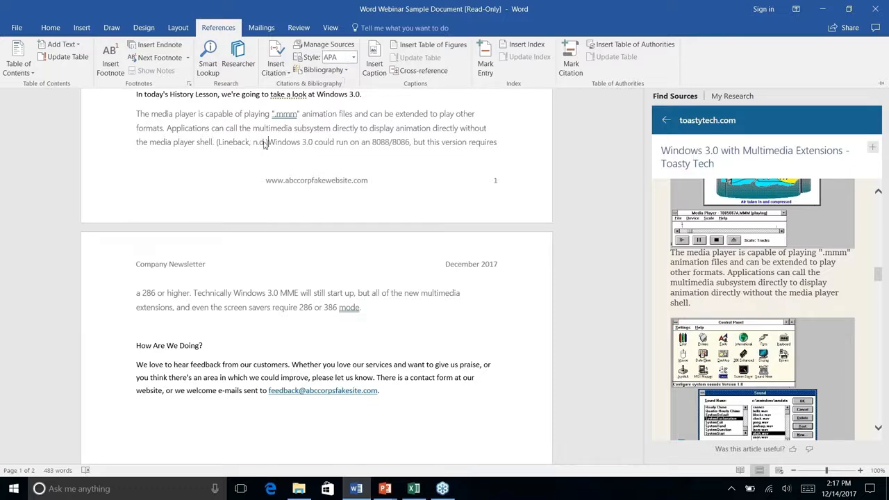
Step: Open the source details of the in-text citation, check the available source types, and cancel without changing anything
click(236, 143)
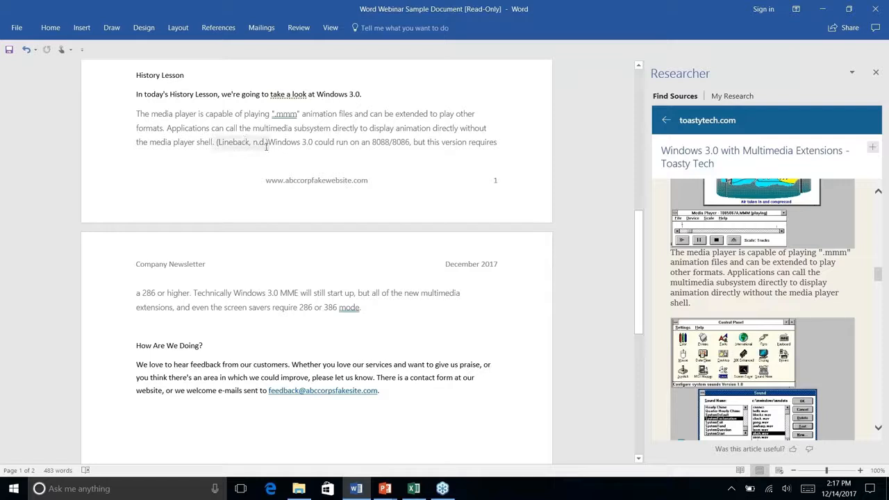
click(272, 143)
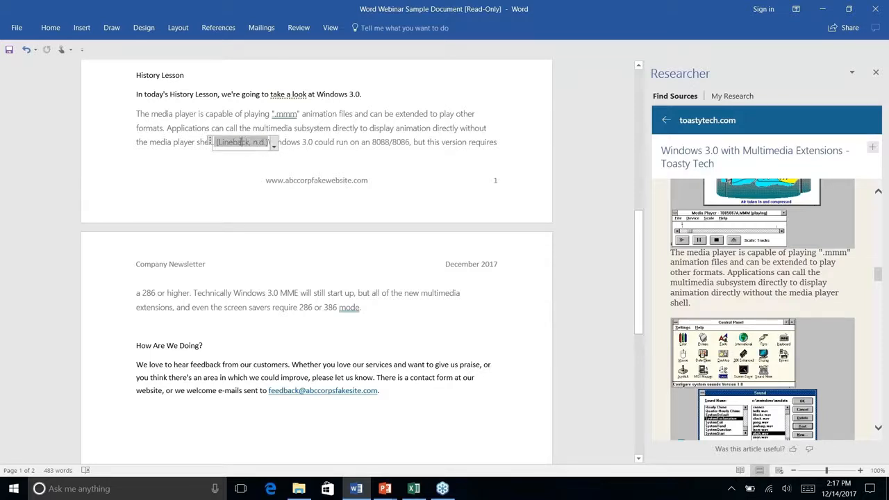
click(274, 147)
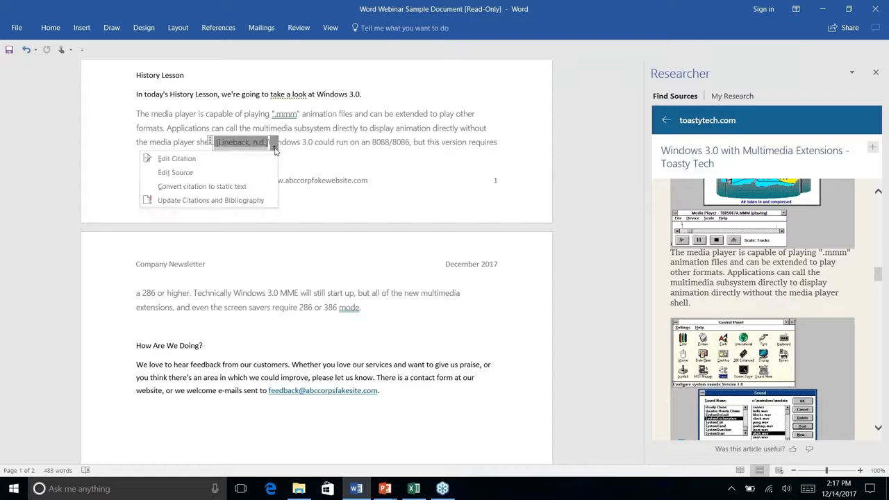
click(198, 174)
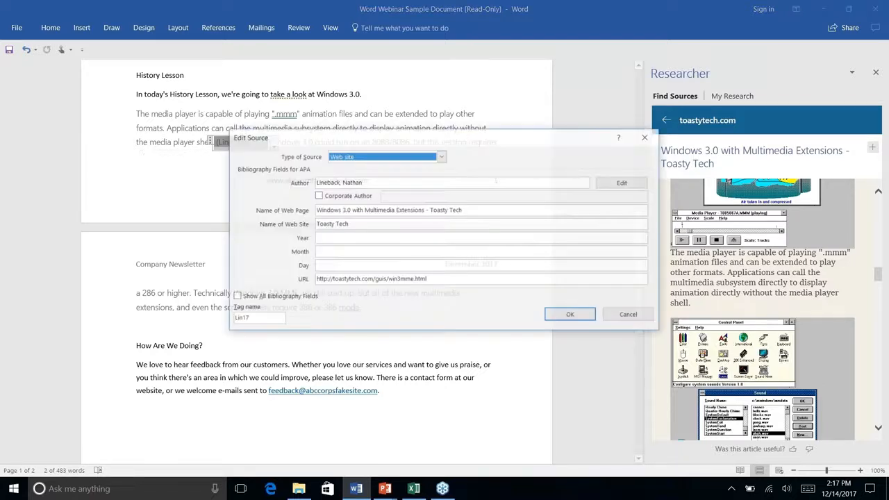
click(441, 157)
click(490, 164)
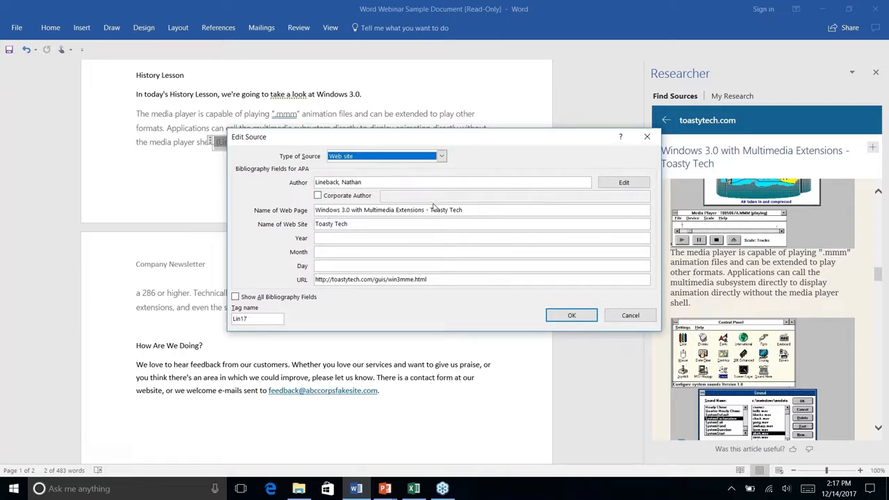
click(631, 318)
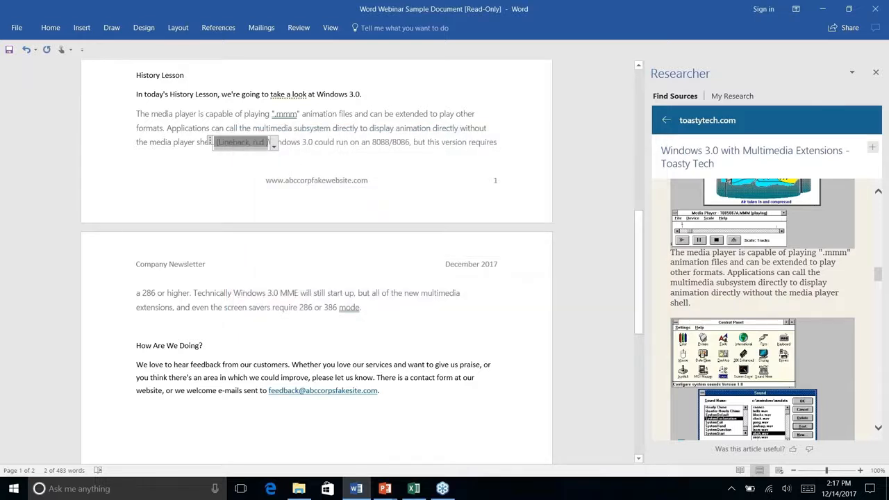
click(217, 29)
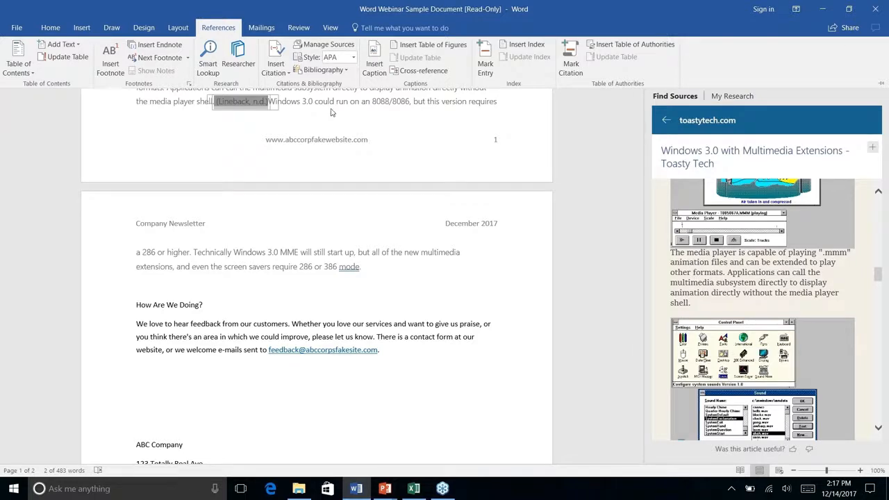
click(419, 182)
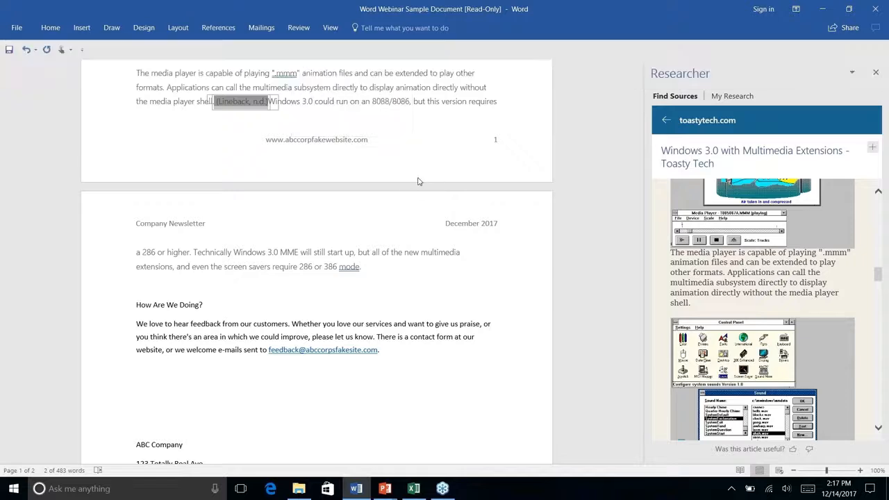
scroll(419, 181, down, 3)
scroll(409, 182, up, 5)
scroll(403, 171, up, 1)
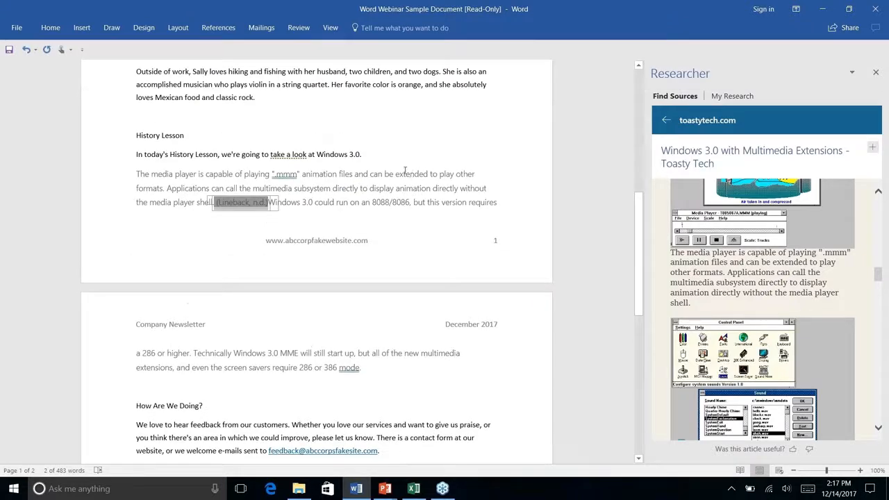
click(406, 171)
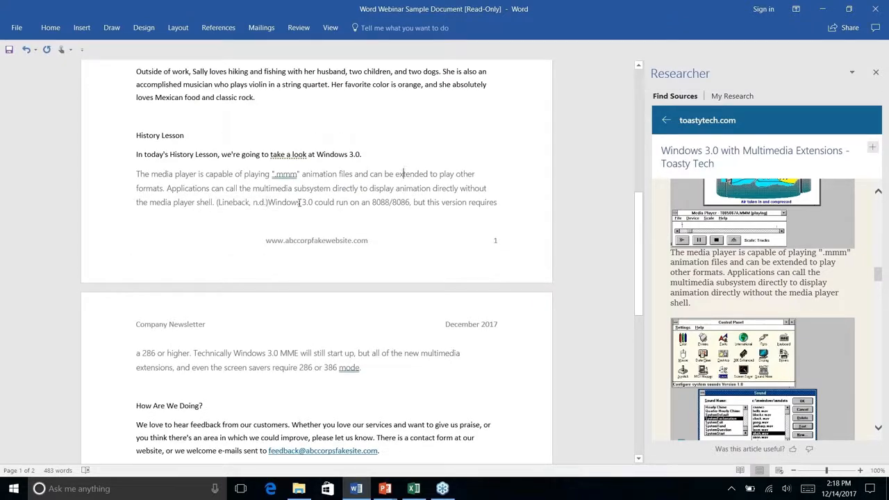
Step: Insert the built-in References bibliography at the end of the quoted Windows 3.0 text in the History Lesson
click(212, 29)
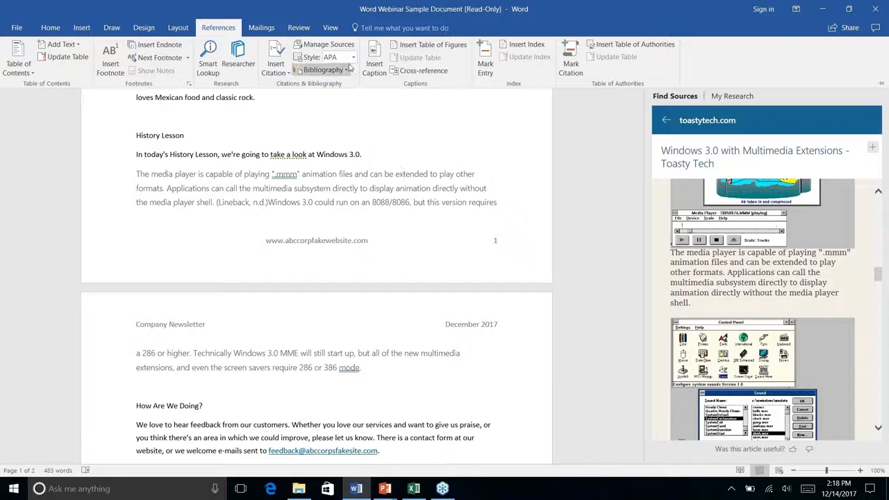
click(386, 375)
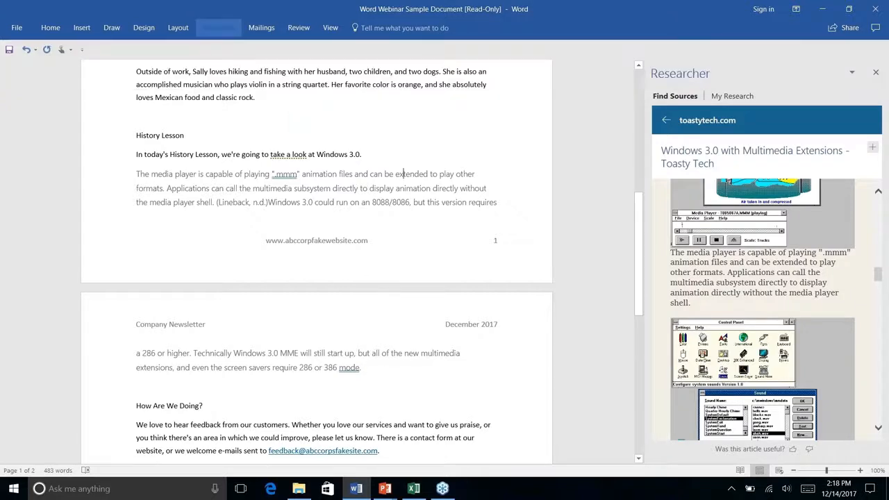
right_click(364, 369)
key(Escape)
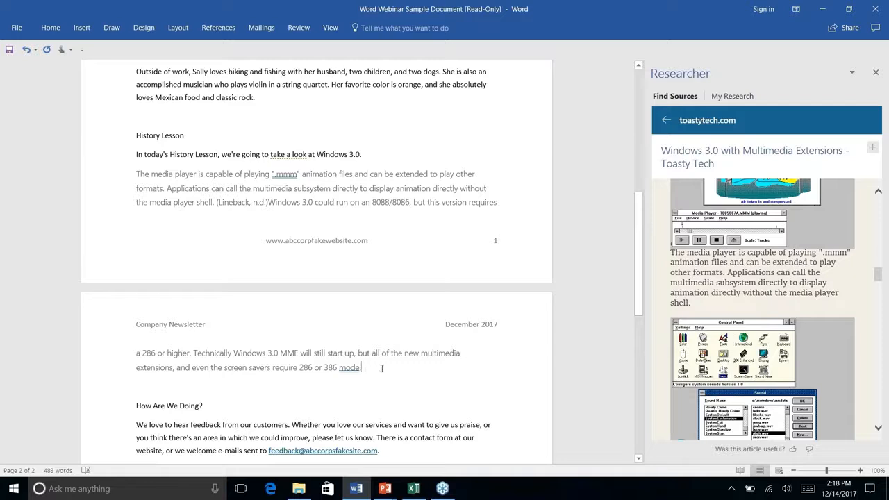
click(224, 31)
click(346, 71)
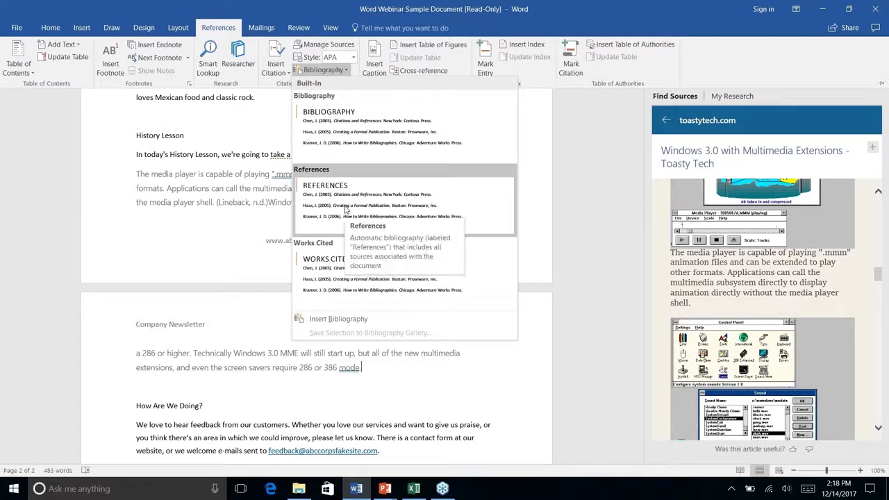
click(346, 210)
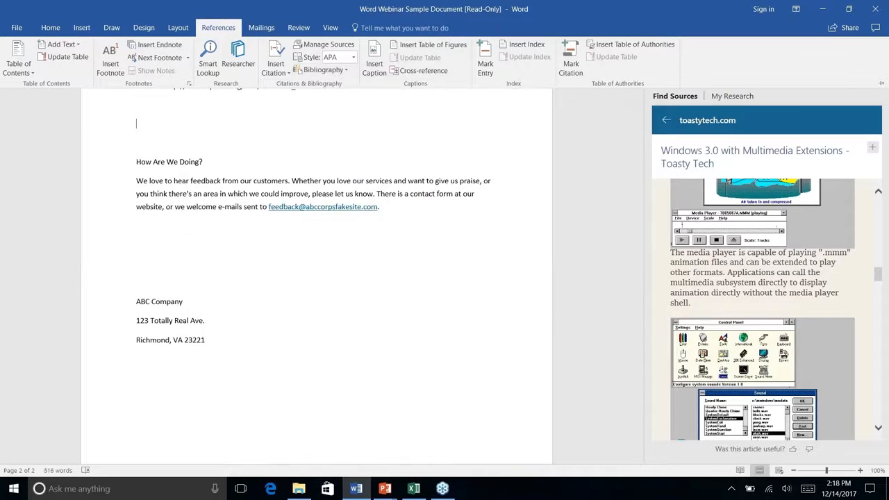
key(ctrl+F1)
Step: Compare the in-text citation in the History Lesson with the entries in the inserted References list
scroll(317, 278, down, 1)
scroll(317, 278, up, 5)
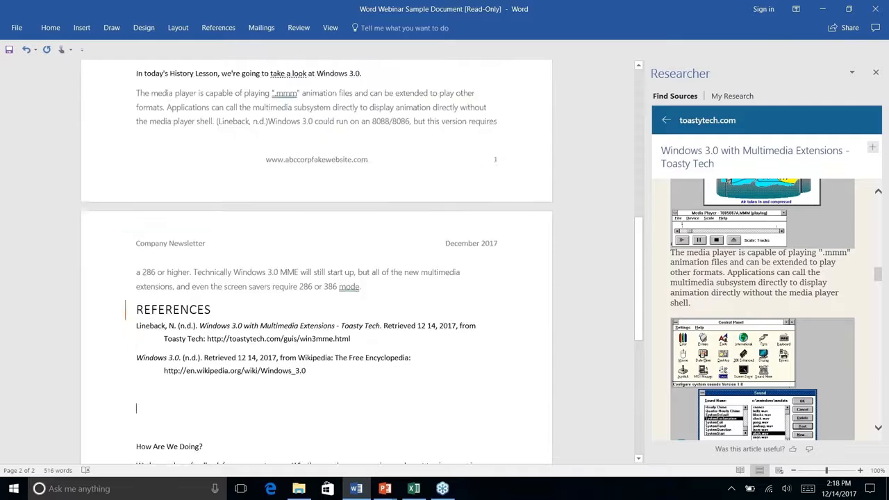
scroll(317, 277, up, 2)
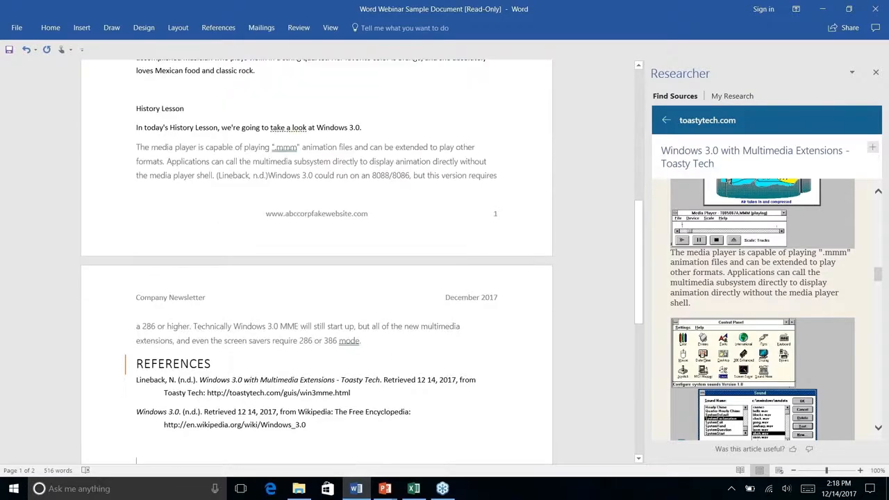
click(271, 177)
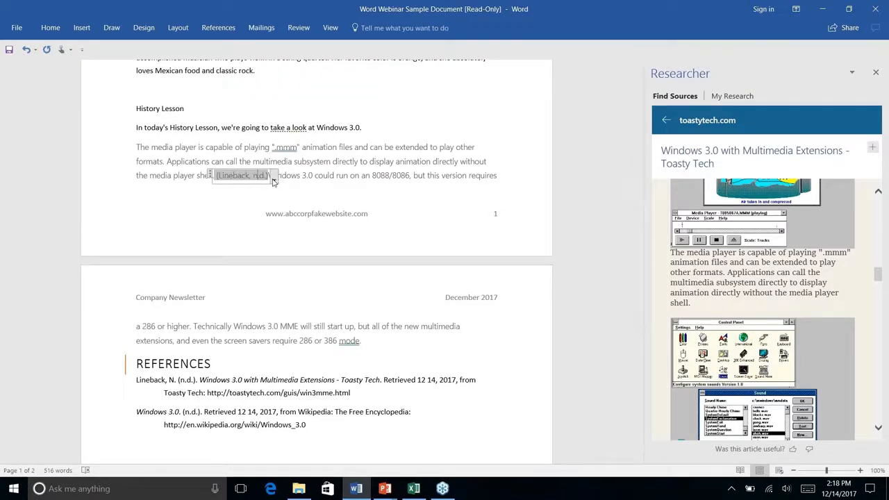
right_click(323, 326)
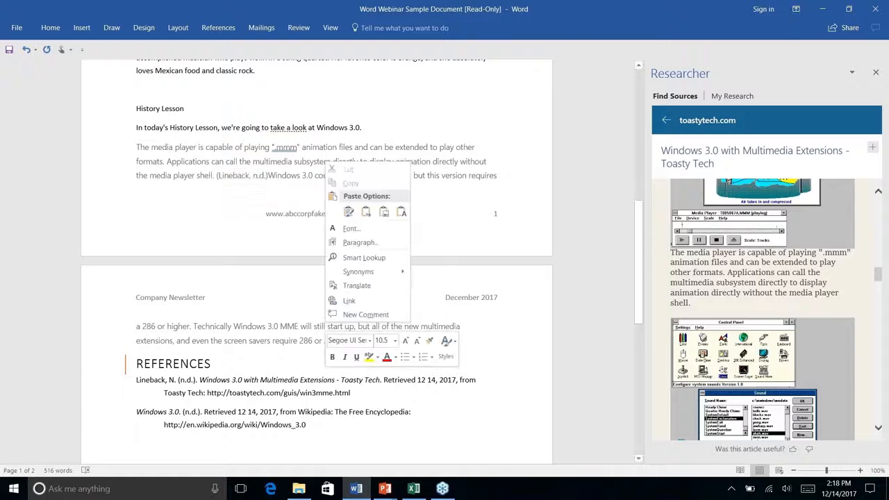
key(Escape)
right_click(324, 326)
key(Escape)
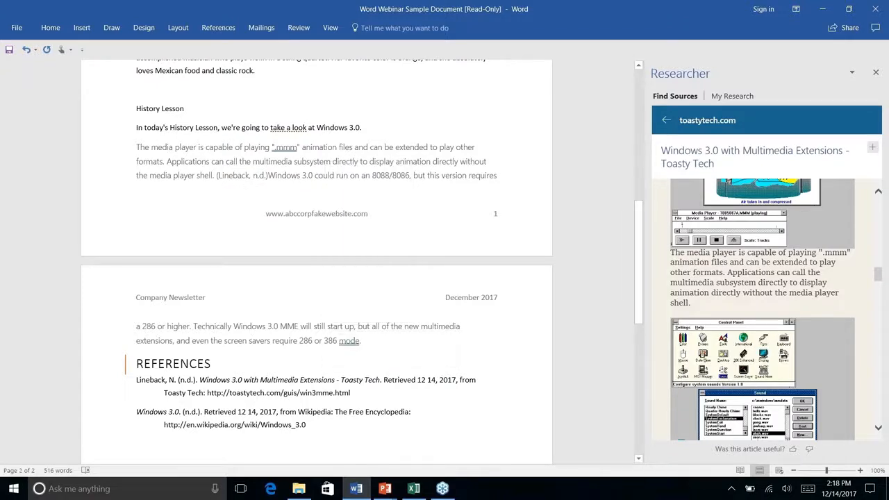
scroll(344, 326, down, 3)
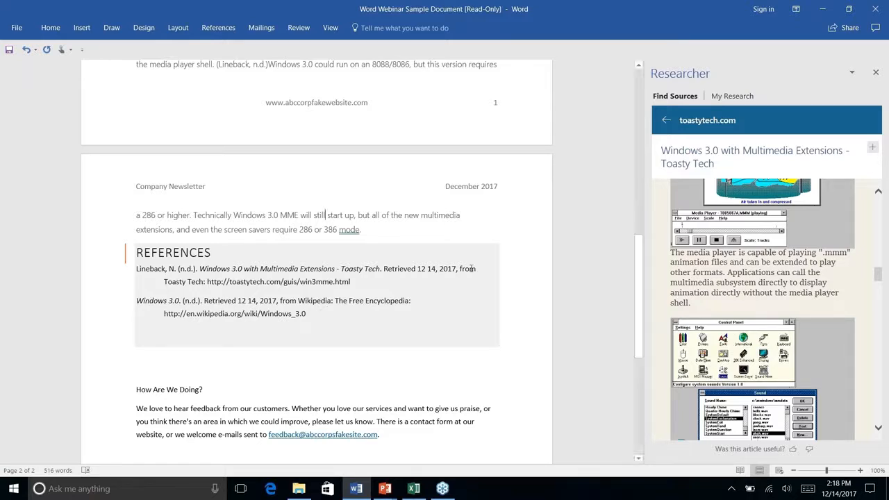
scroll(324, 277, down, 4)
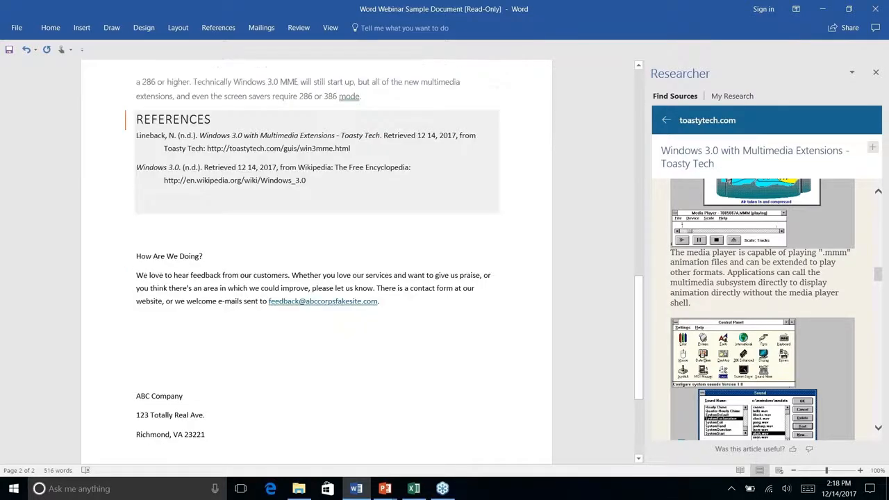
scroll(324, 277, up, 6)
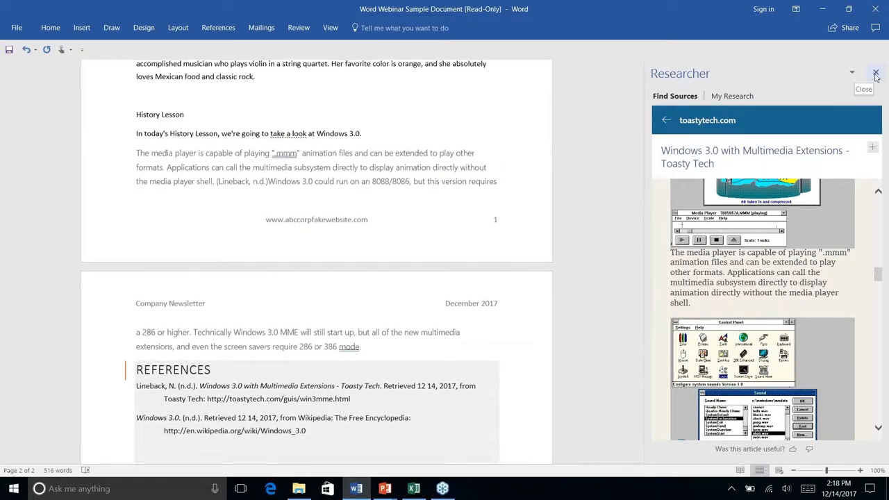
Step: Close and reopen Researcher, check the saved sources under My Research, and close Researcher again
click(876, 72)
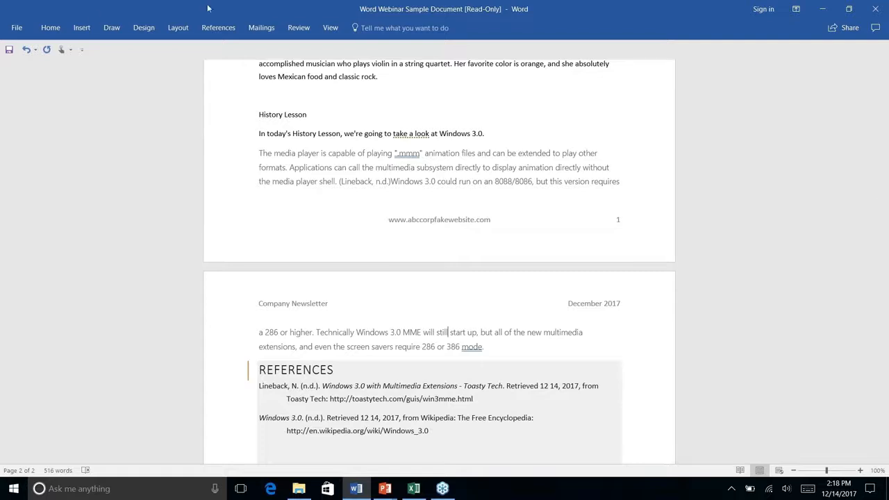
click(218, 28)
click(238, 55)
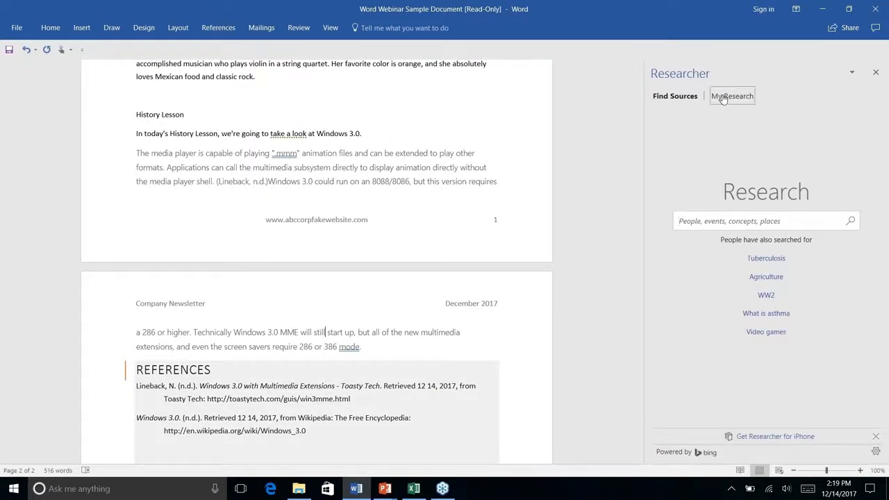
click(723, 96)
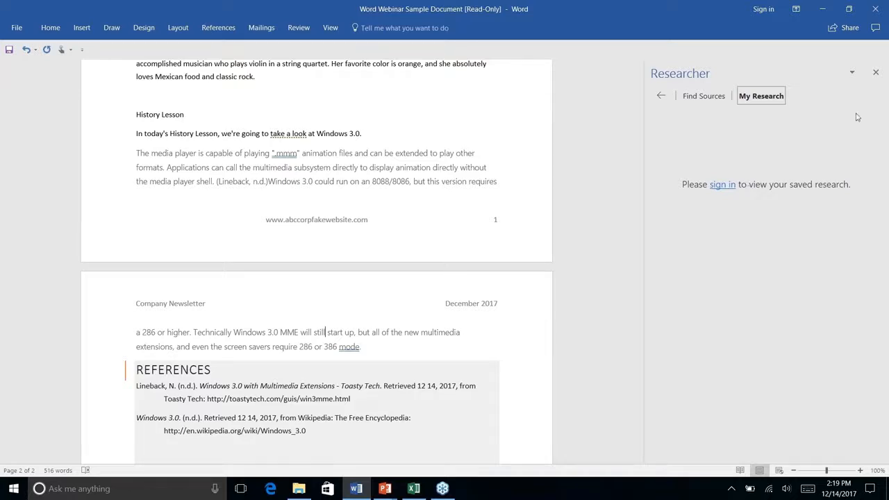
click(876, 73)
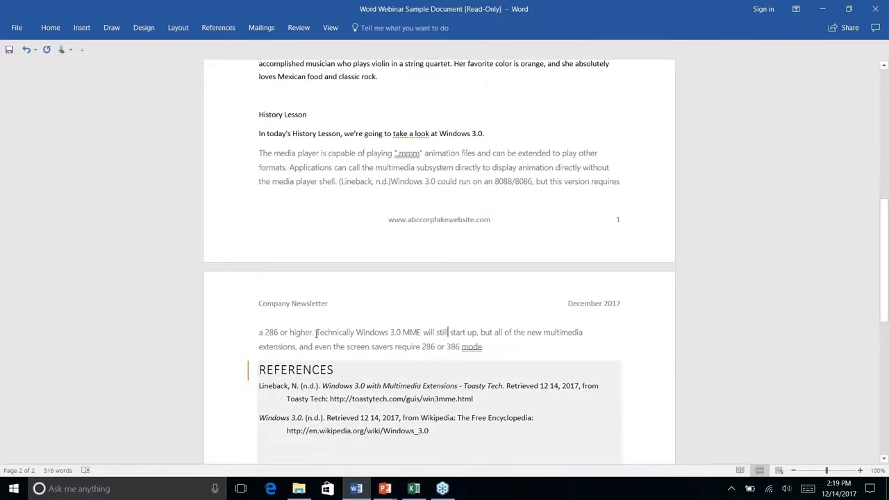
Step: Look over the newsletter from its introduction down to the History Lesson and References list
scroll(556, 151, down, 2)
scroll(557, 150, up, 6)
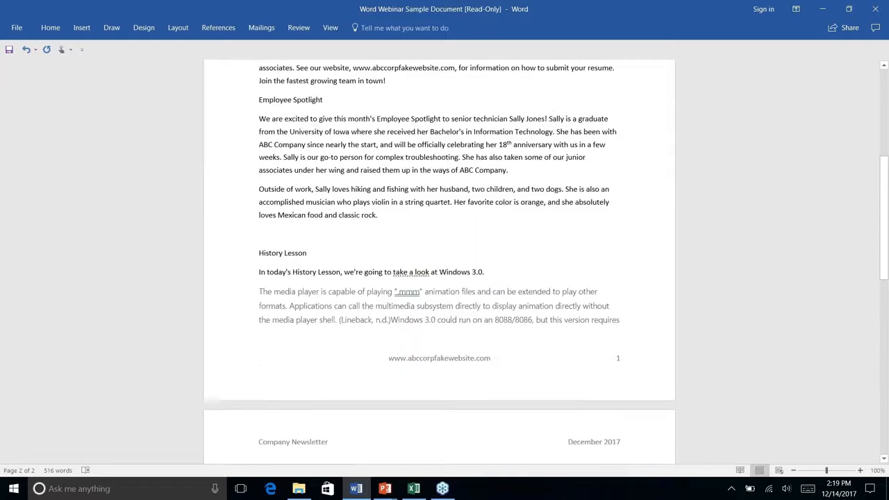
scroll(439, 262, up, 2)
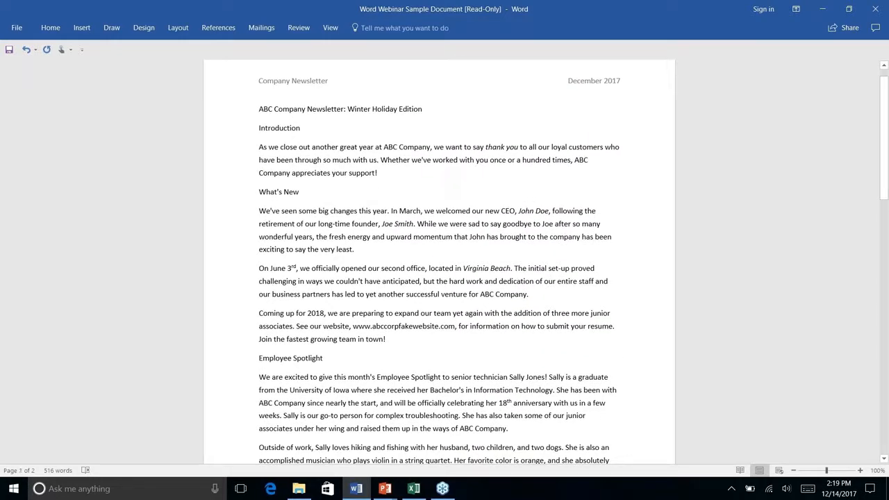
scroll(439, 262, down, 6)
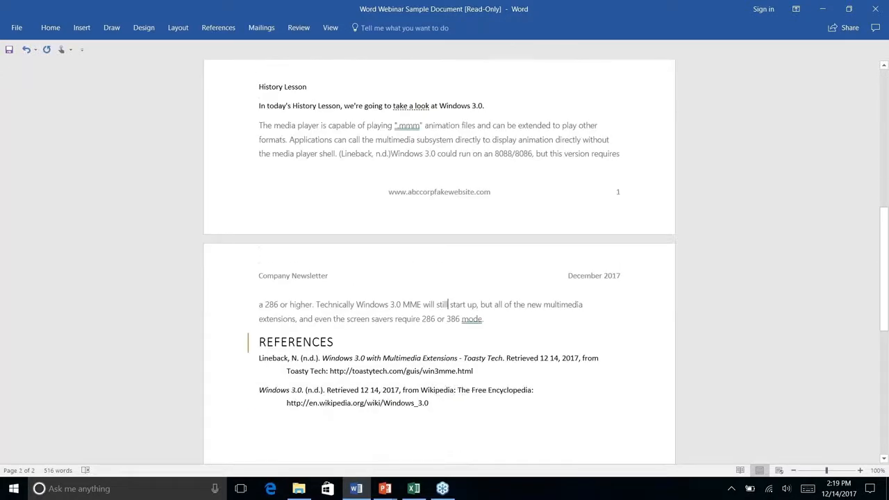
scroll(448, 308, down, 2)
scroll(448, 279, up, 1)
scroll(448, 280, up, 1)
scroll(448, 279, down, 1)
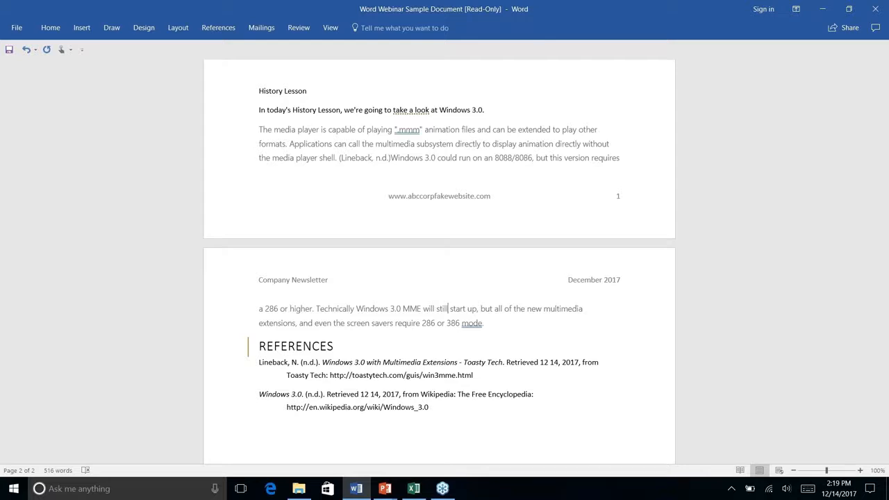
Step: Switch to the PowerPoint slide show, advance to the "Quick Parts" slide, and return to the newsletter in Word
key(alt+Tab)
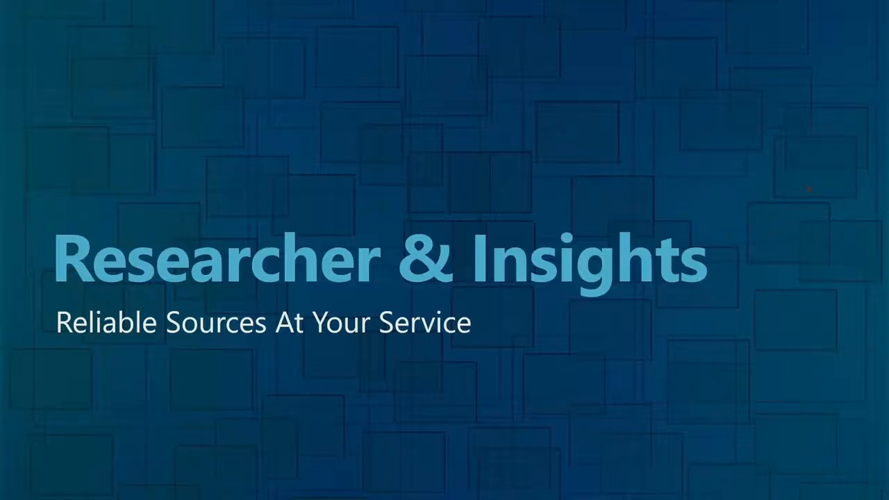
key(Right)
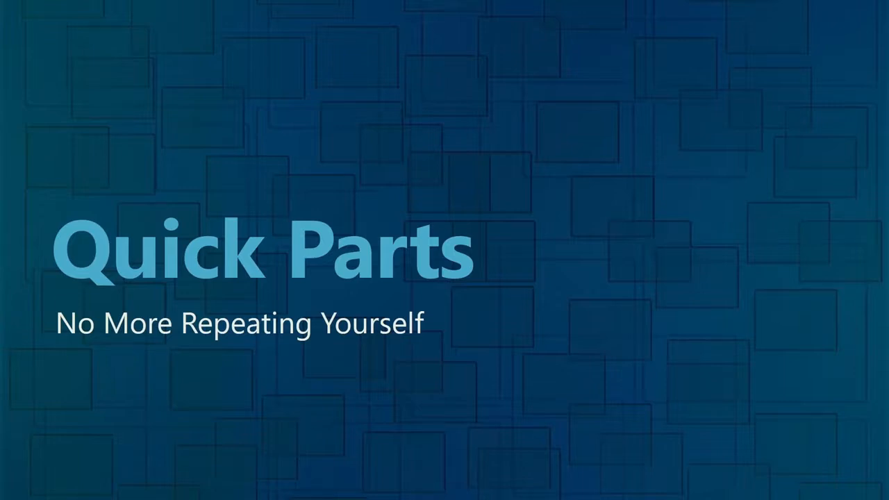
key(alt+Tab)
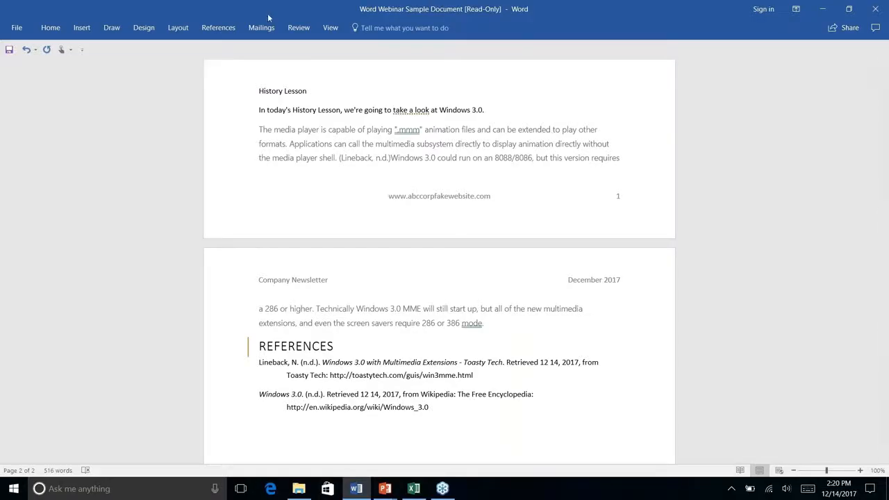
Step: Center the three-line company name and address block at the end of the newsletter
scroll(439, 264, up, 2)
scroll(439, 264, down, 4)
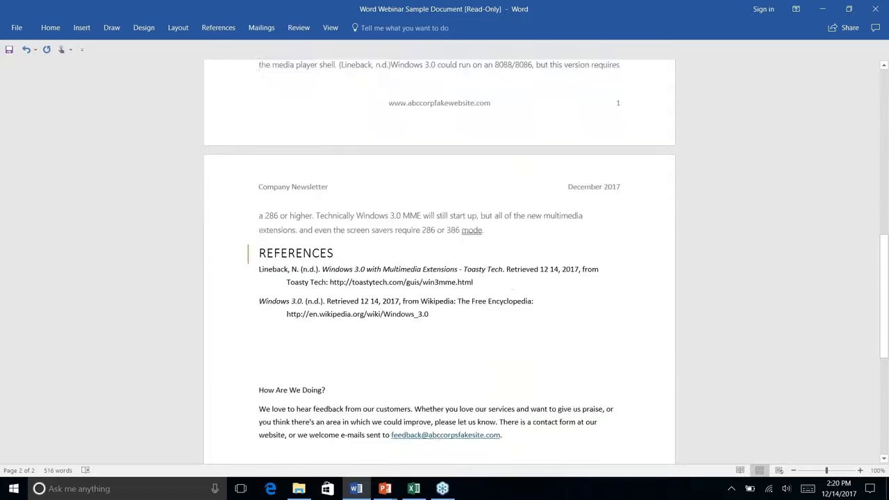
scroll(460, 258, down, 5)
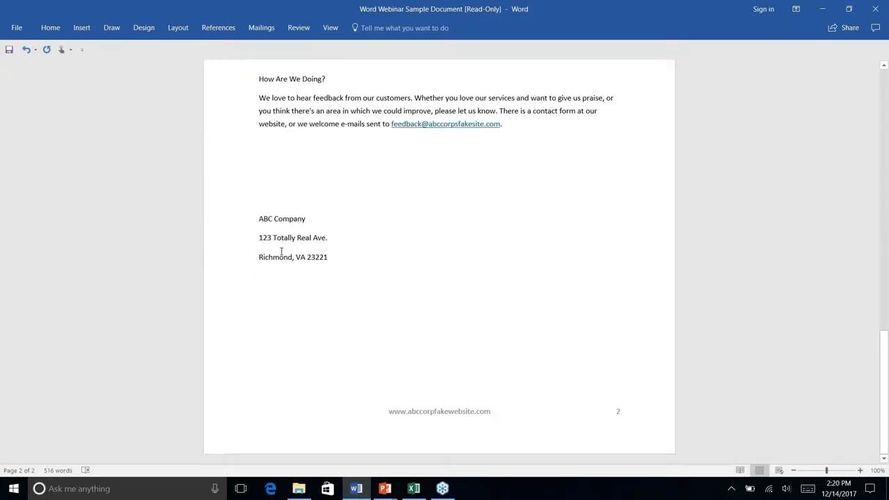
drag(333, 258, 257, 216)
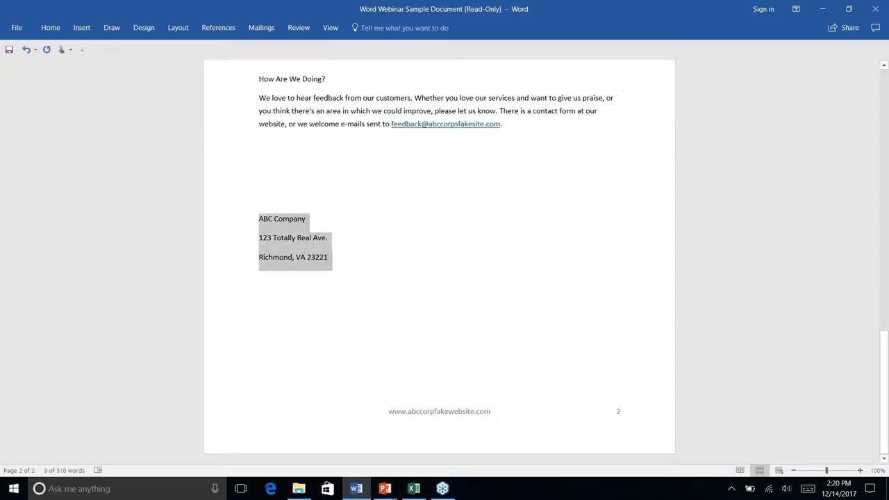
click(51, 28)
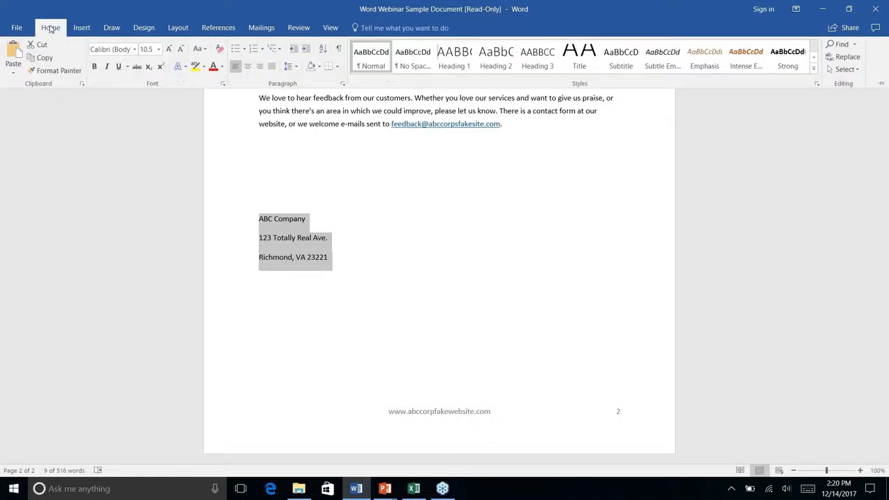
click(248, 68)
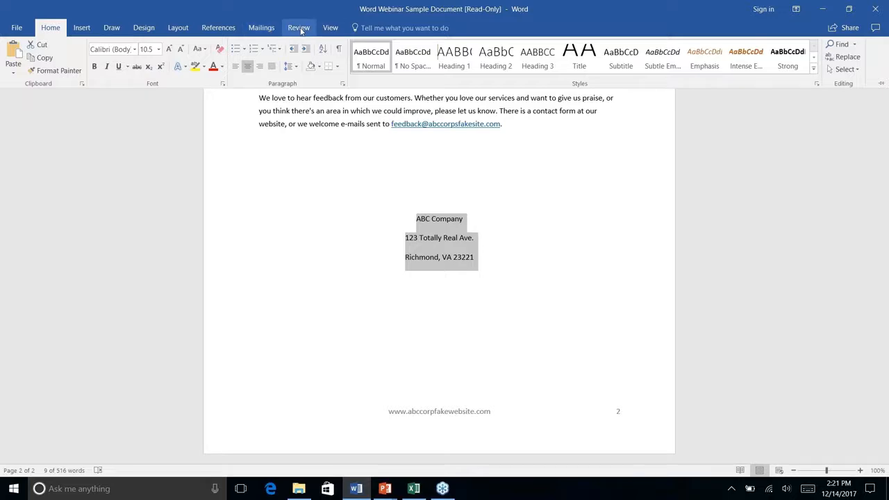
click(170, 28)
click(147, 28)
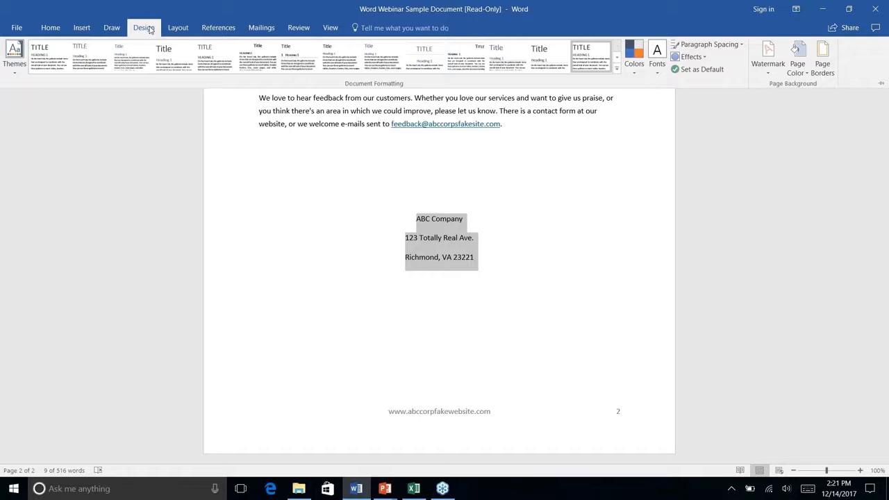
click(80, 28)
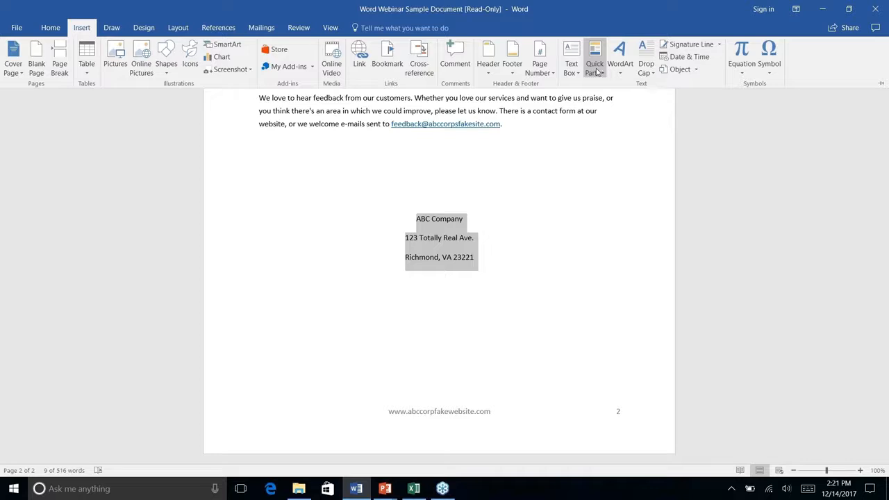
key(ctrl+F1)
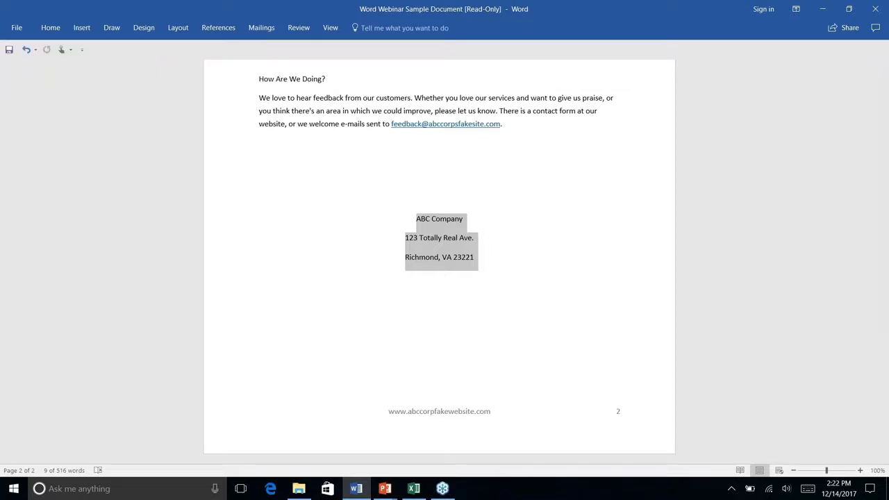
Step: Save the selected company name and address block to the AutoText gallery as "Company Address"
click(82, 28)
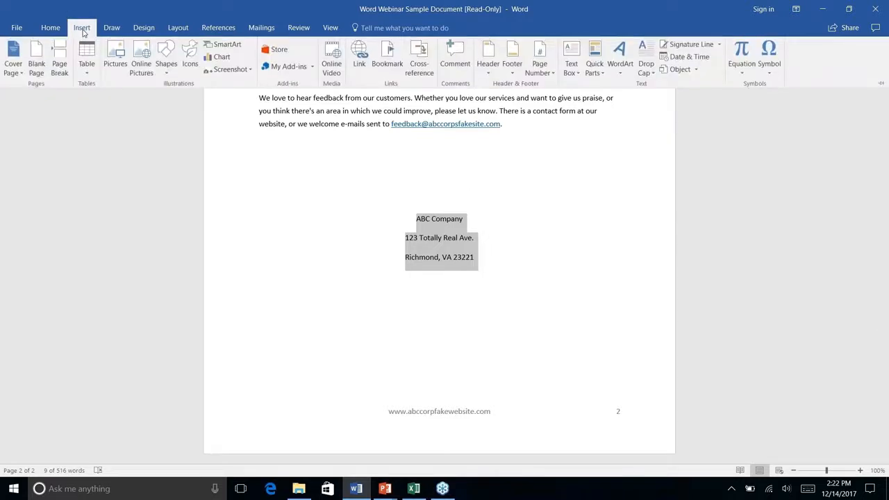
click(600, 75)
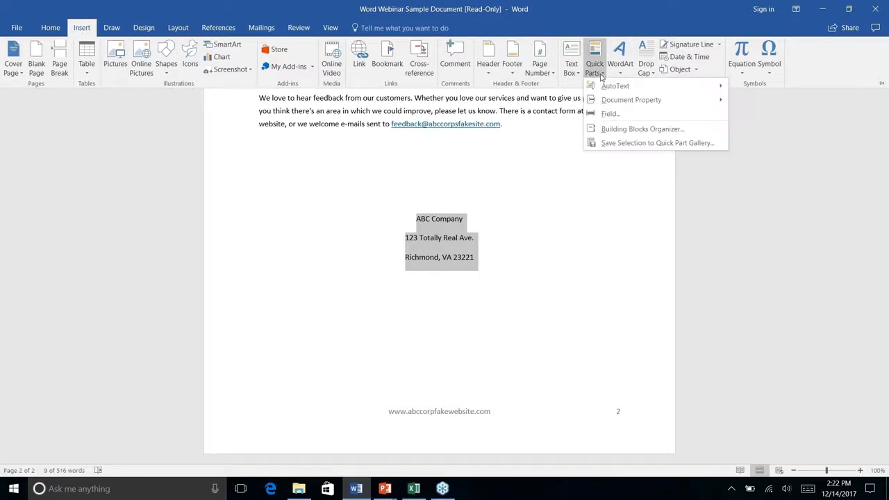
mouse_move(615, 89)
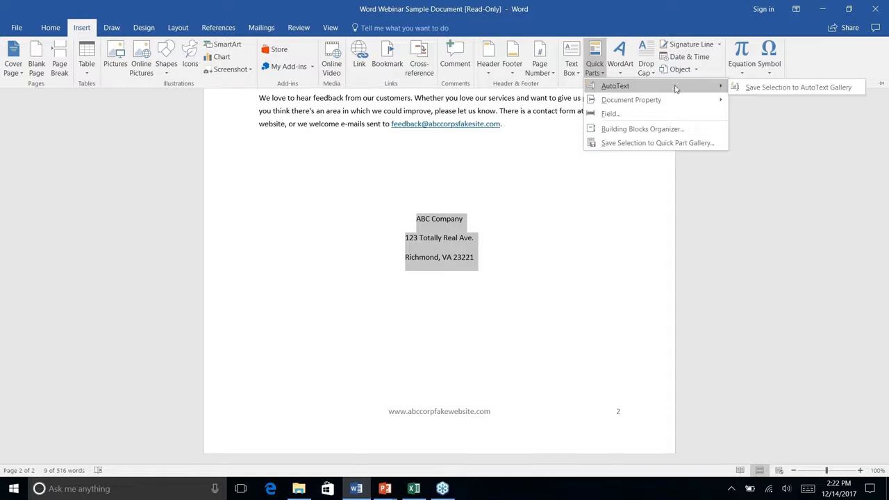
right_click(783, 89)
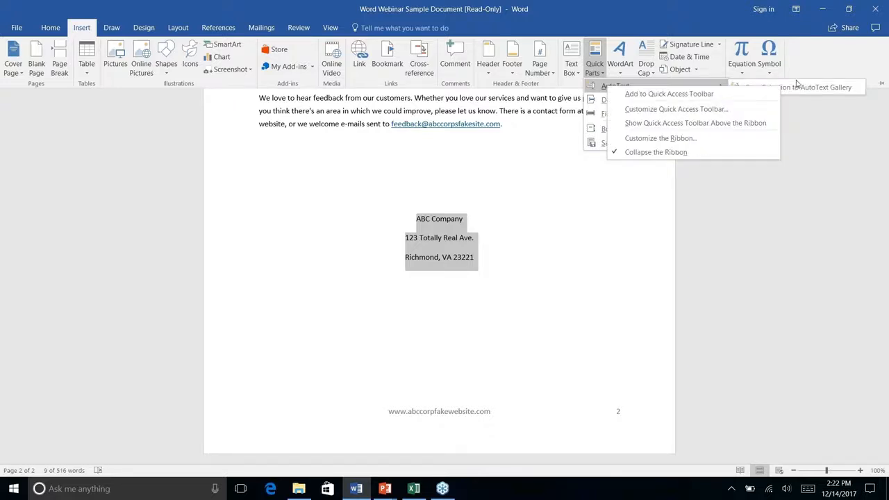
click(798, 88)
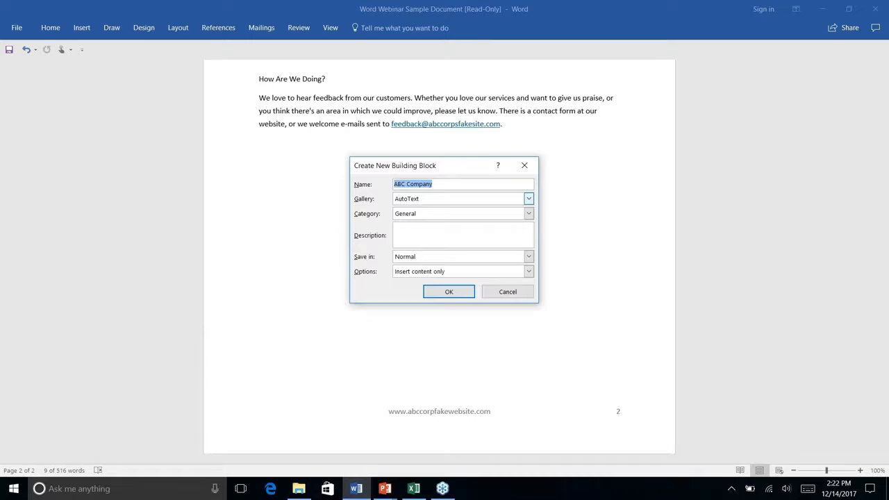
text(C)
key(BackSpace)
text(Company Address)
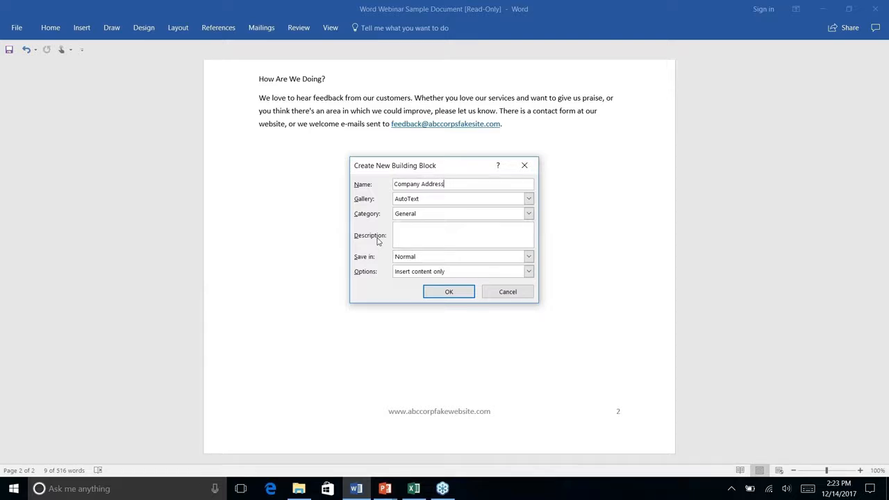
click(448, 293)
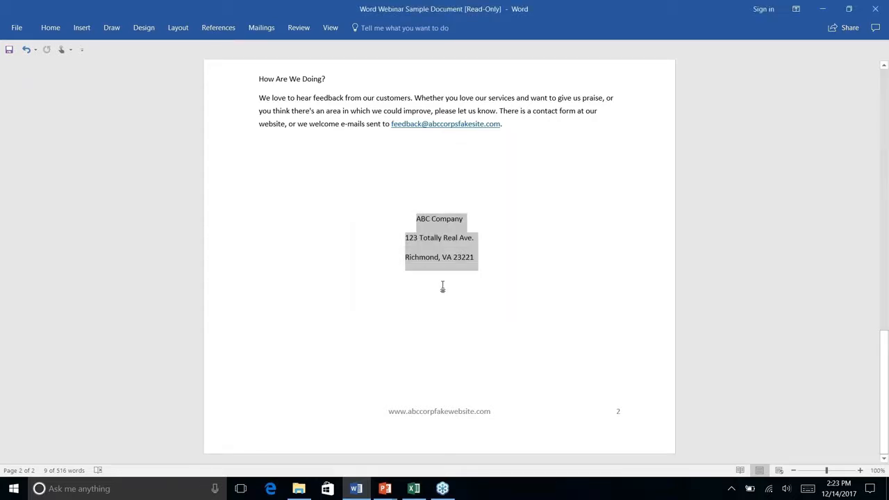
Step: Delete the three-line company name and address block from the end of the newsletter
click(445, 243)
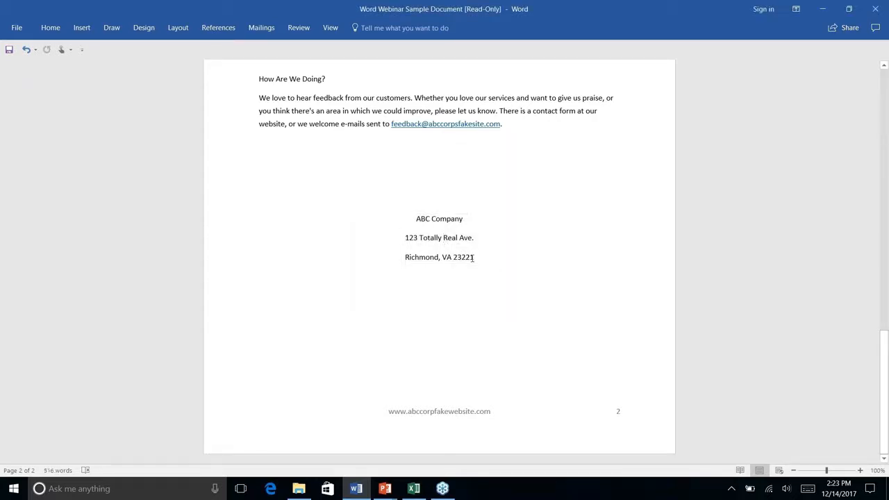
drag(475, 257, 415, 218)
key(Delete)
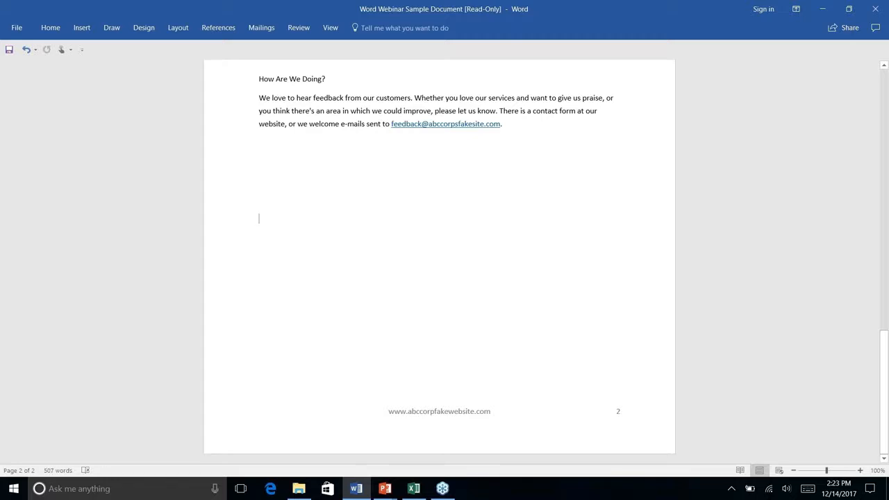
Step: Insert the saved "Company Address" AutoText entry at the end of the newsletter
click(75, 29)
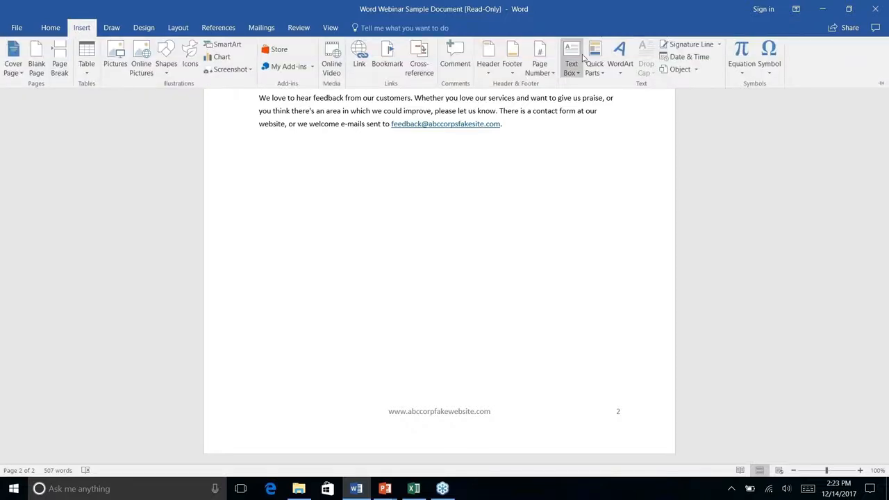
right_click(602, 77)
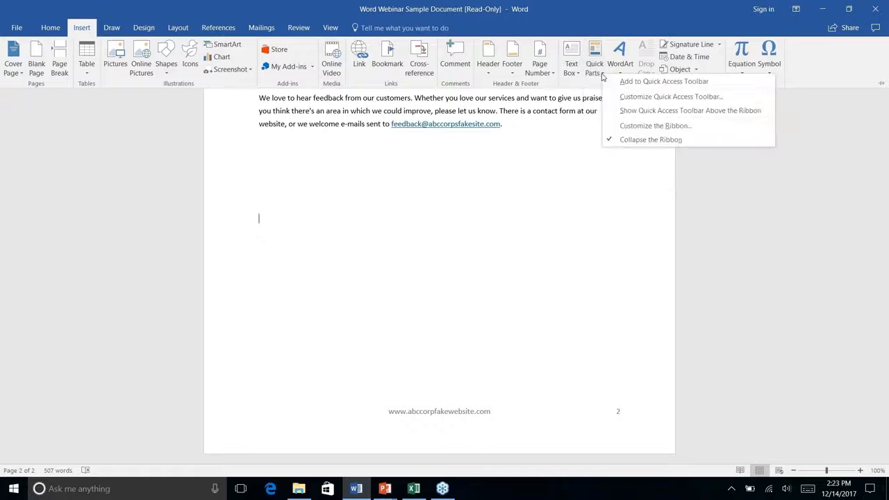
click(591, 72)
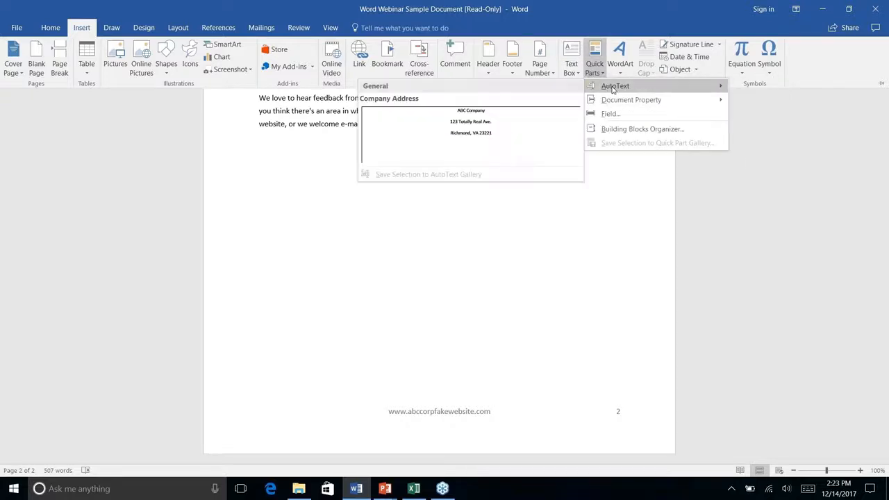
click(472, 132)
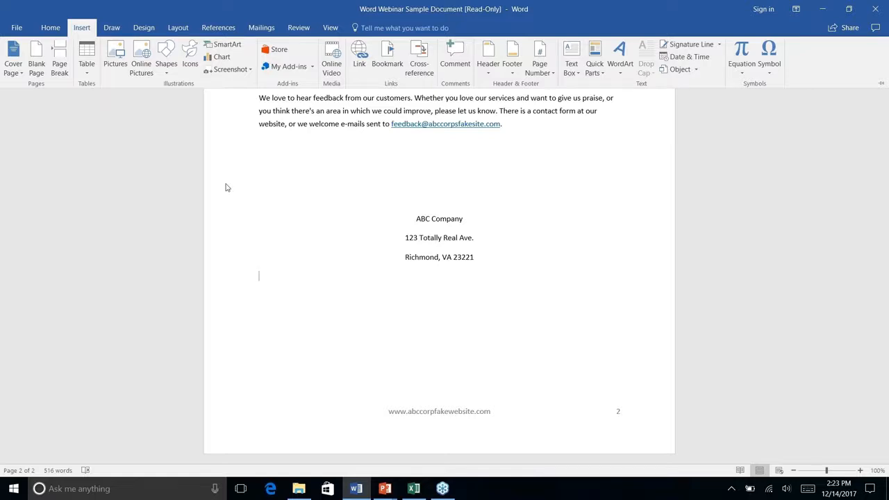
Step: Open the Building Blocks Organizer and sort the building blocks first by name, then by gallery
click(603, 76)
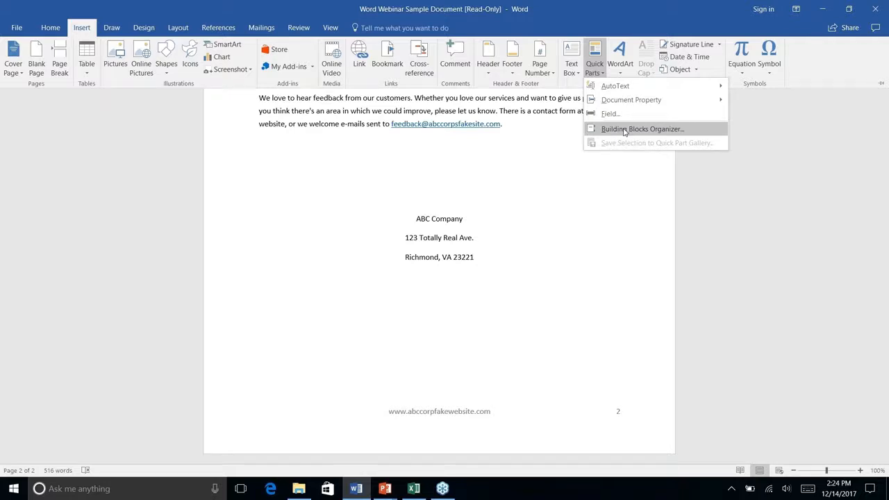
click(625, 132)
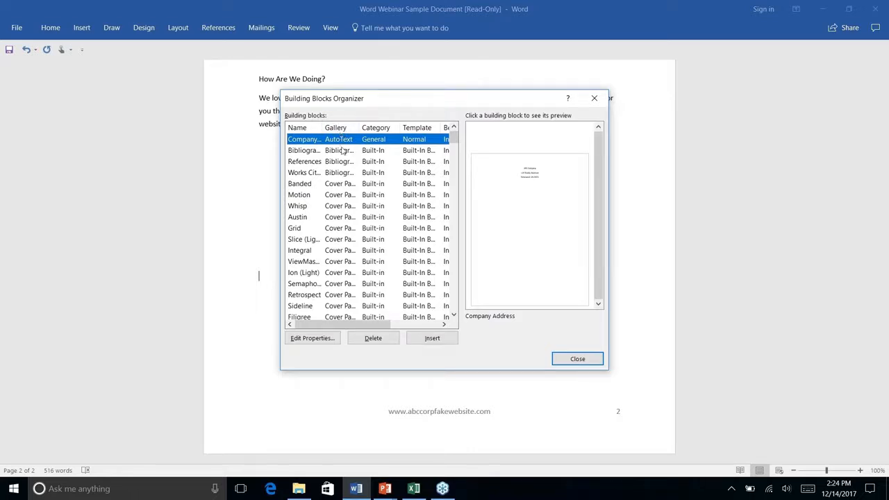
click(299, 130)
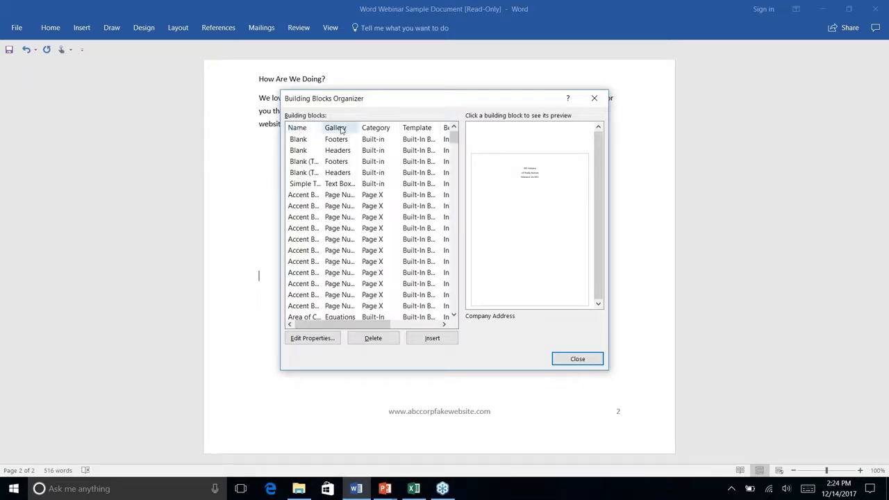
click(341, 130)
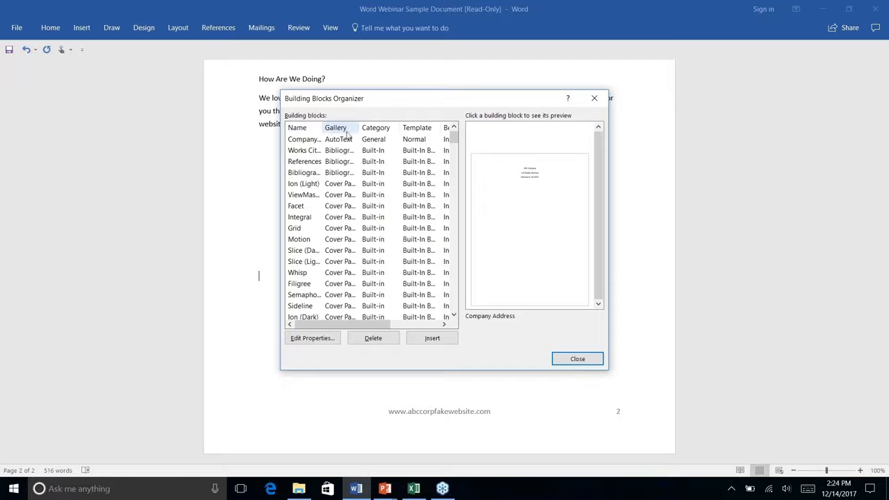
Step: Check the editable properties of the "Company Address" building block and leave them without changes
click(303, 141)
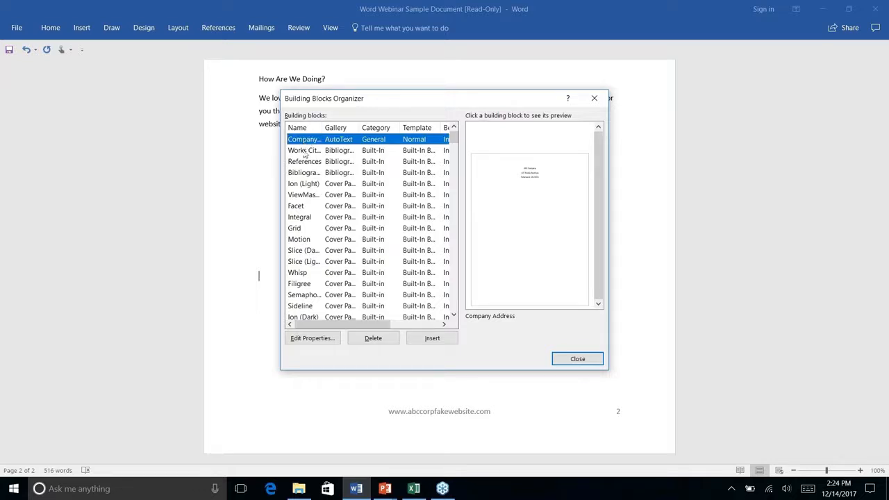
click(314, 340)
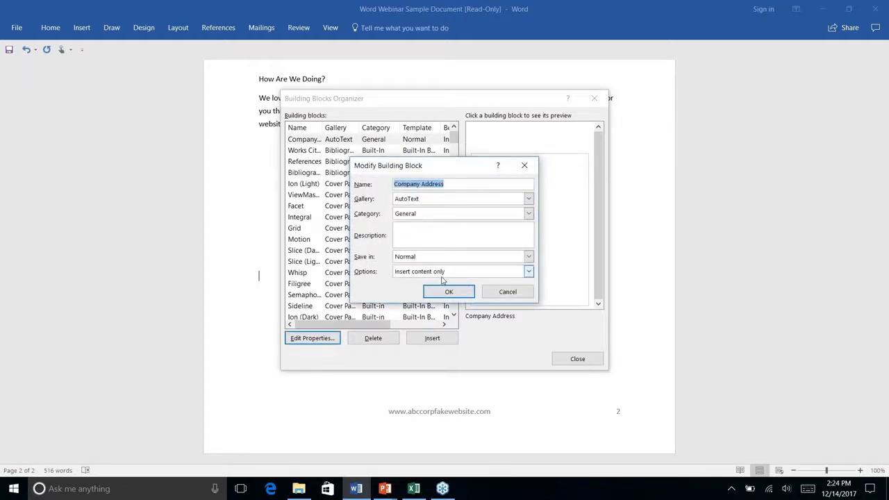
click(519, 292)
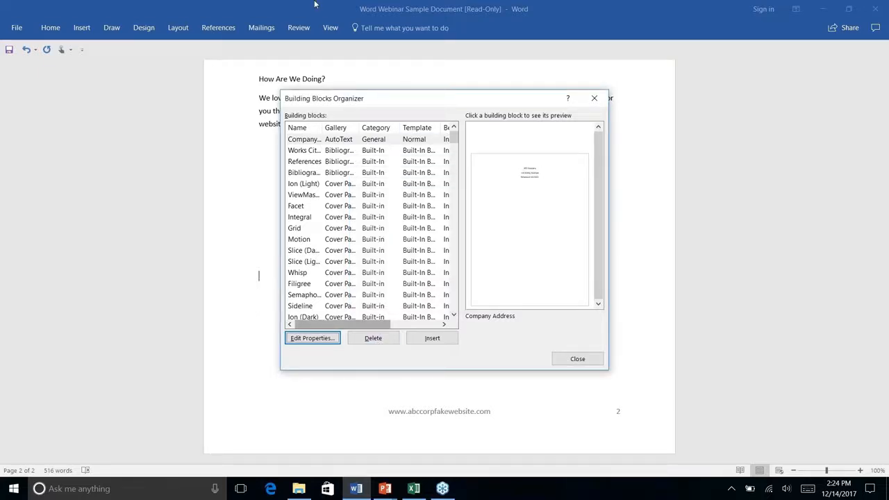
Step: Delete the "Company Address" building block from the Building Blocks Organizer
click(343, 142)
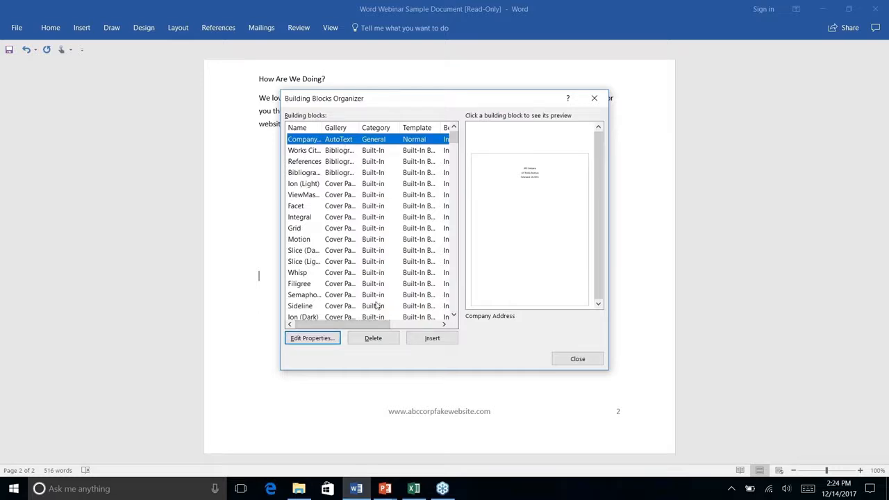
click(374, 339)
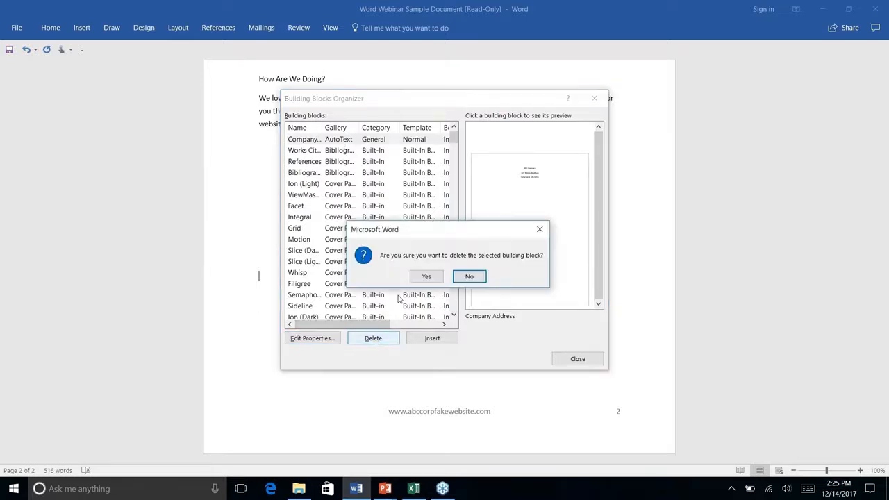
click(426, 276)
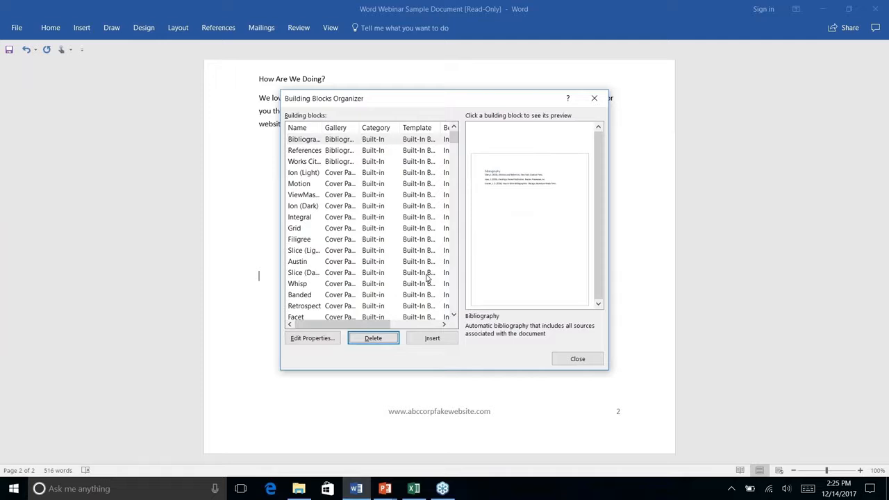
Step: Look through the built-in building blocks, checking their behavior and description columns and the header and page number entries
scroll(323, 195, right, 3)
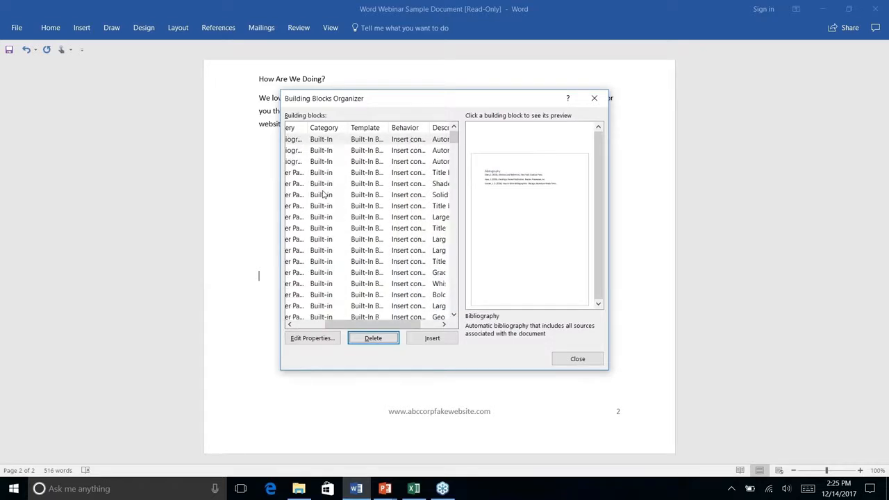
scroll(324, 194, left, 3)
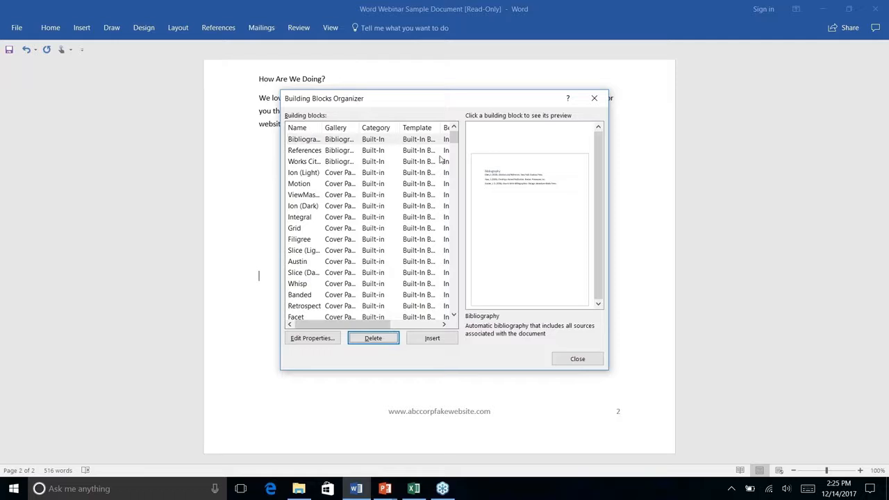
scroll(422, 211, down, 15)
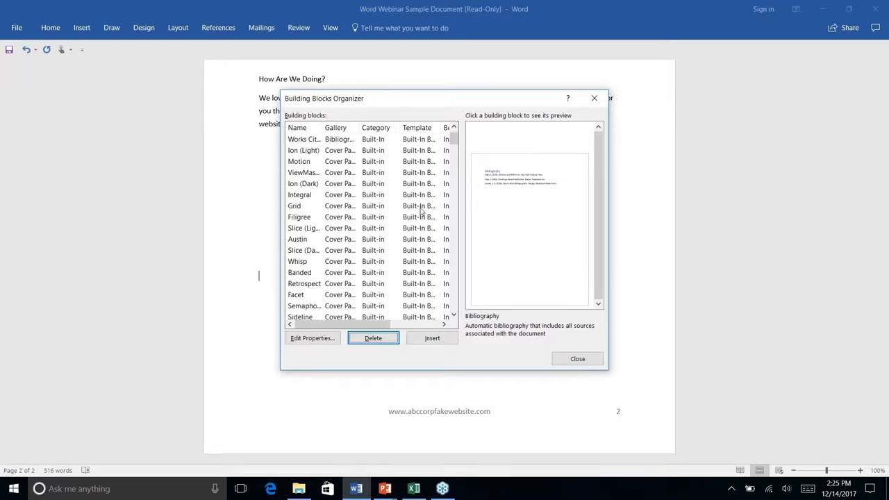
scroll(421, 210, down, 10)
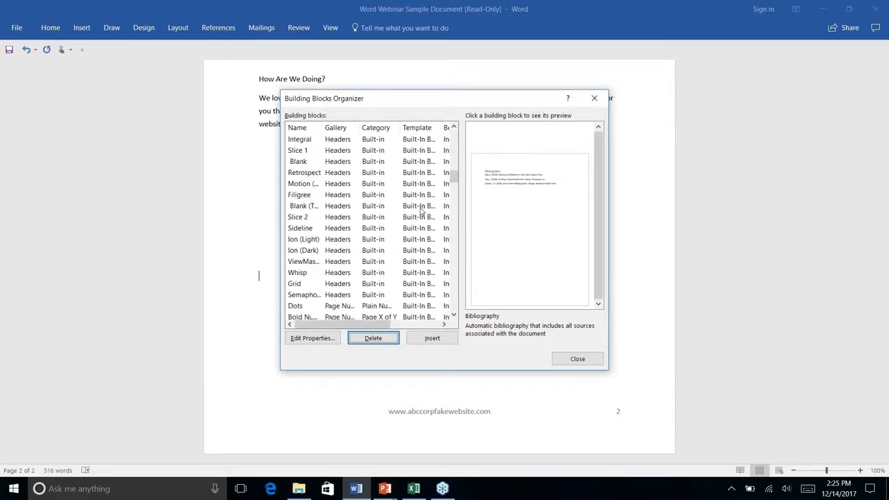
scroll(422, 210, down, 1)
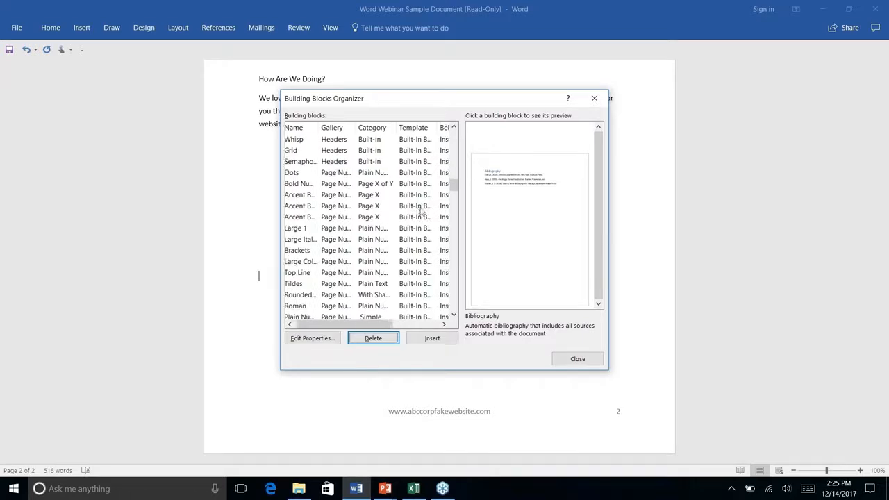
scroll(421, 210, down, 18)
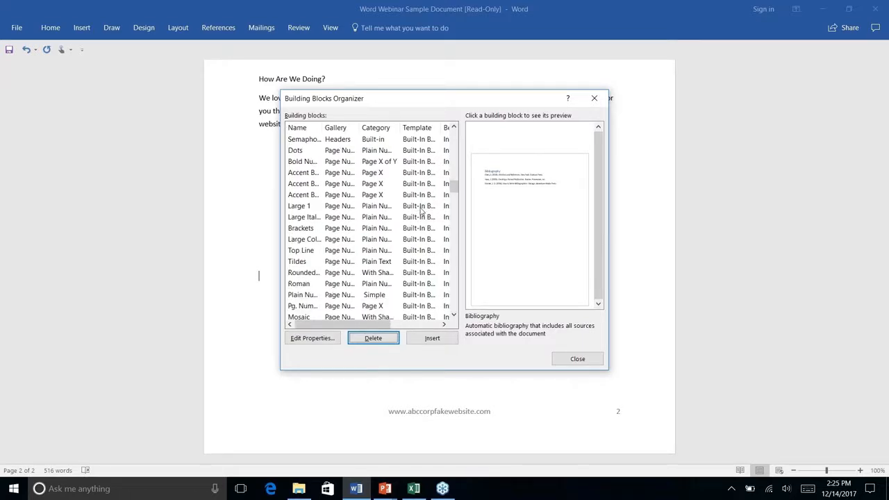
scroll(421, 211, down, 5)
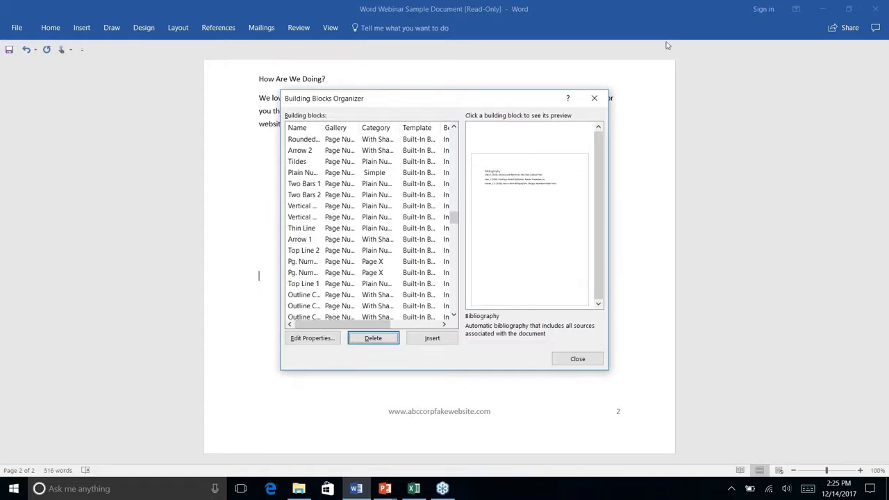
Step: Close the Building Blocks Organizer and return from the "Themes & Styles" slide to the newsletter in Word
click(595, 100)
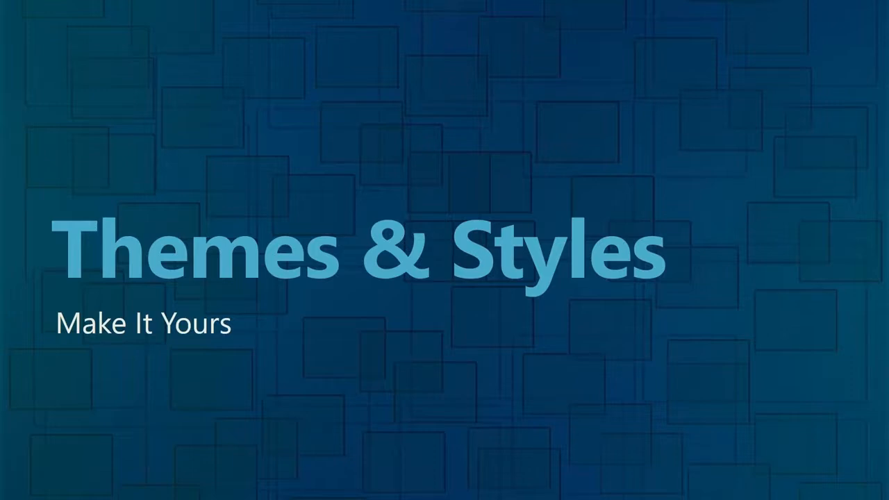
key(alt+Tab)
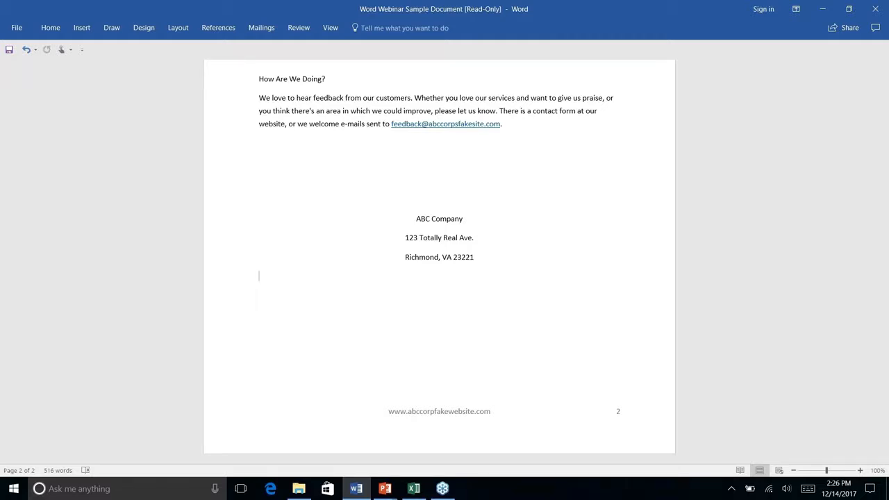
Step: Return to the beginning of the newsletter and apply the Wisp theme to the document
scroll(439, 257, up, 1)
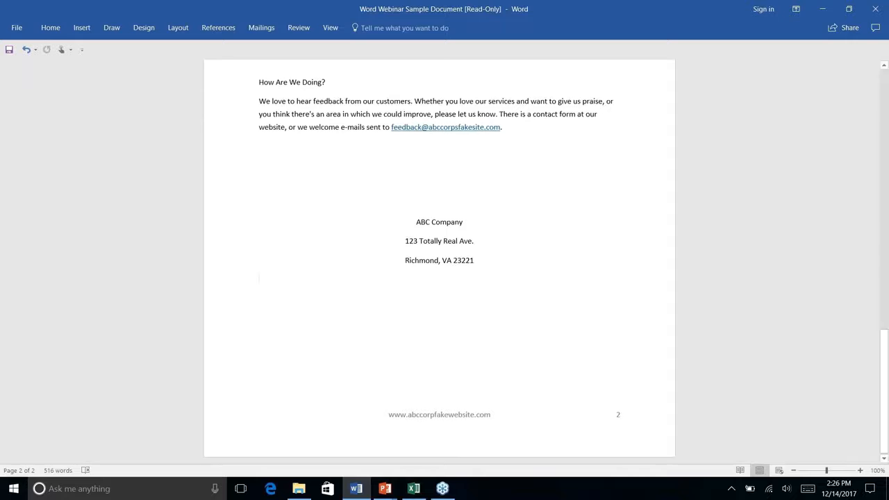
scroll(439, 257, up, 15)
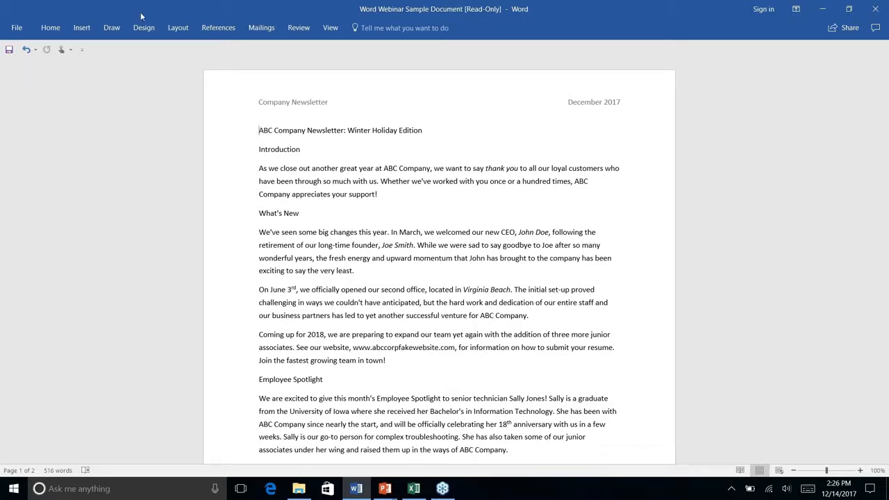
click(178, 29)
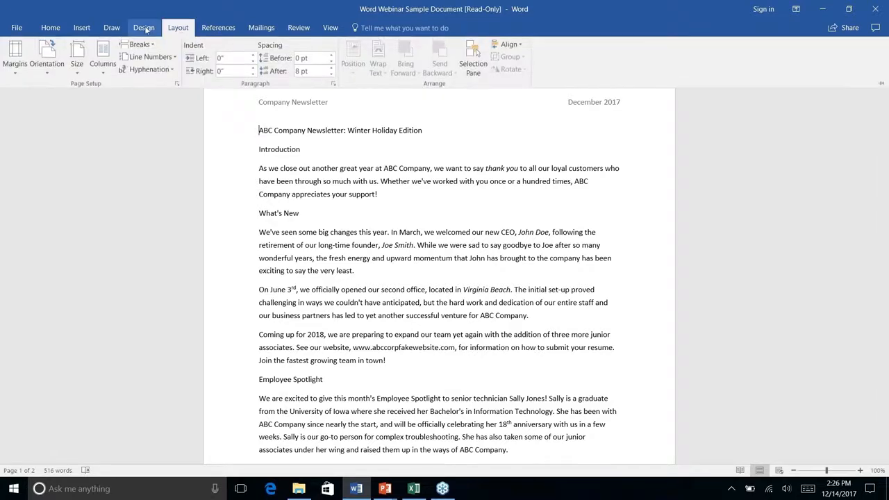
click(144, 28)
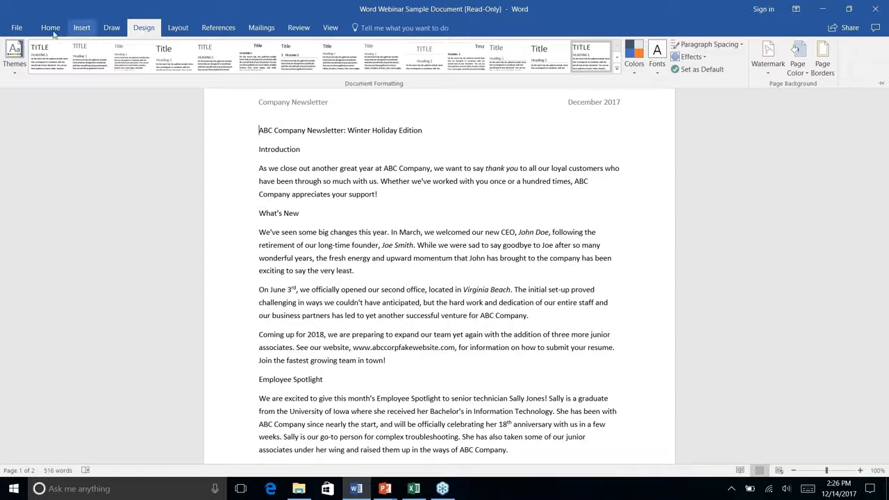
click(17, 76)
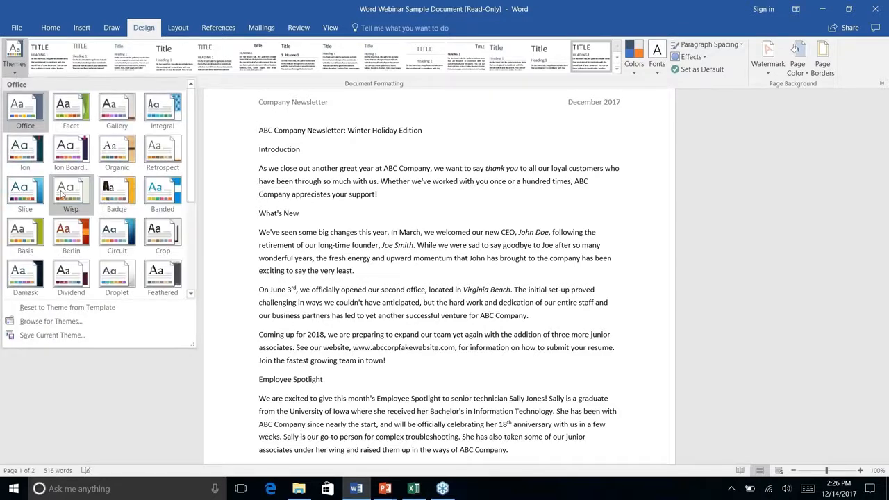
right_click(61, 193)
click(62, 193)
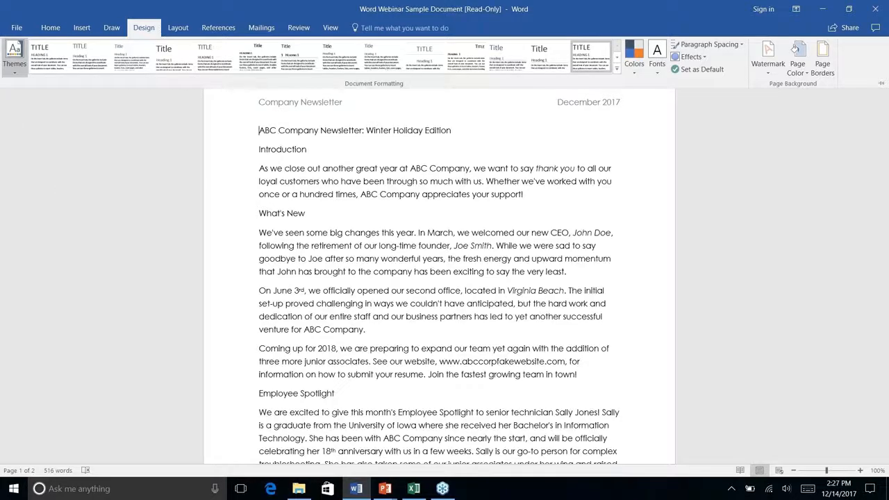
Step: Look through the built-in theme color sets and the custom theme color options, then leave without saving a custom set
click(181, 60)
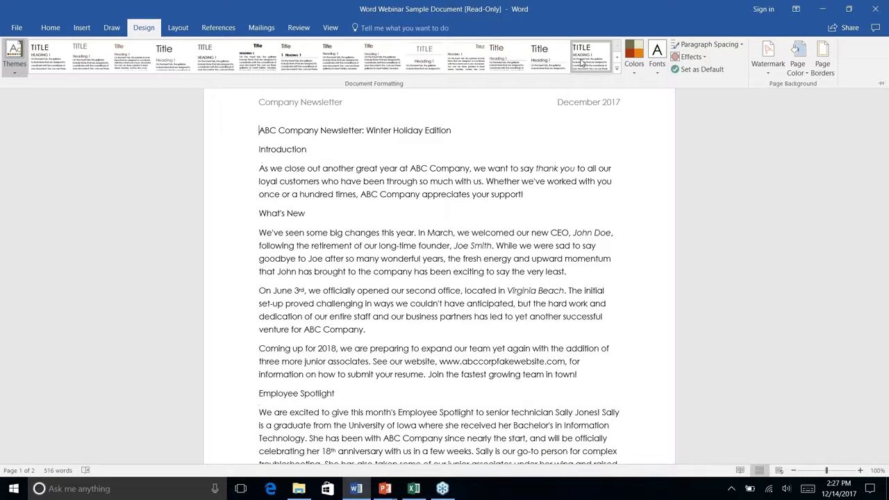
click(633, 75)
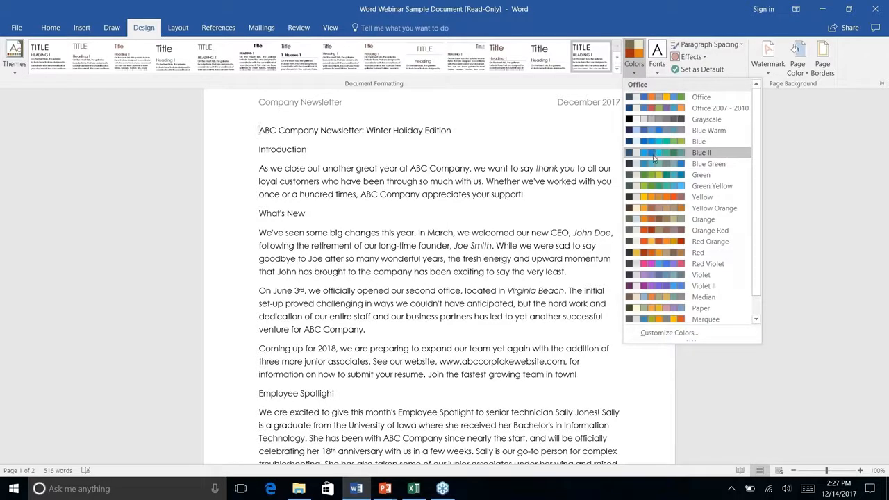
scroll(653, 158, down, 2)
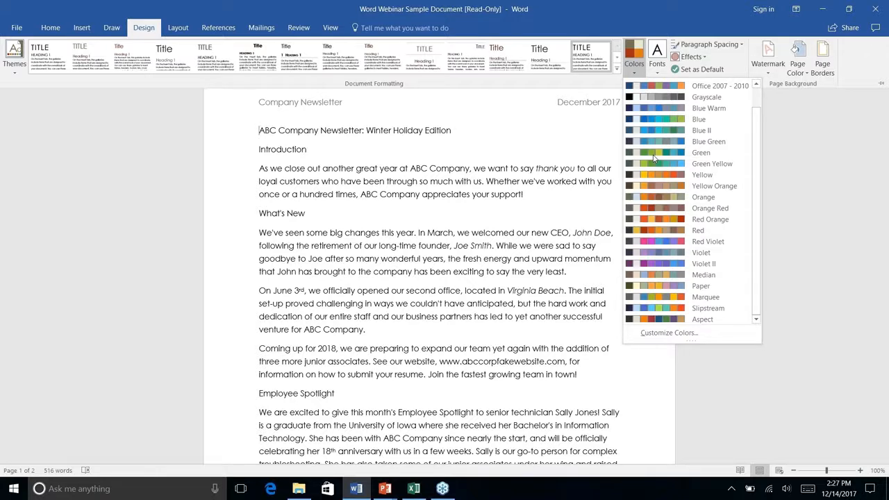
scroll(653, 158, up, 2)
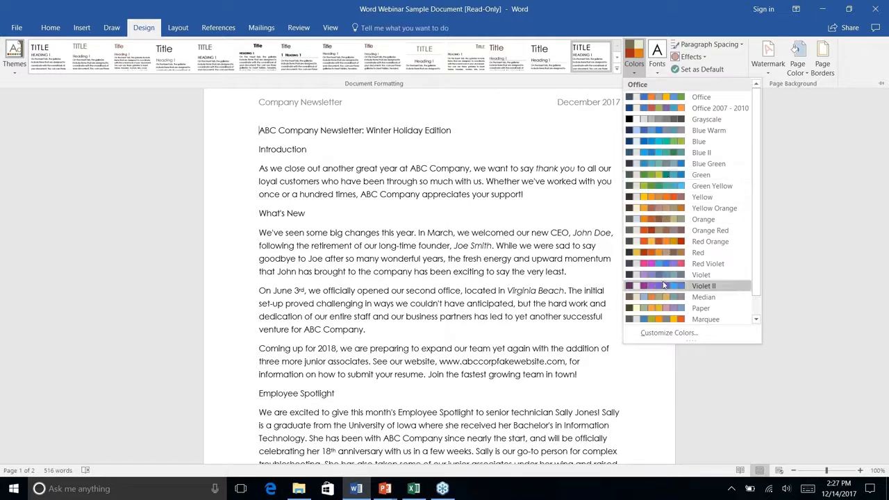
right_click(660, 335)
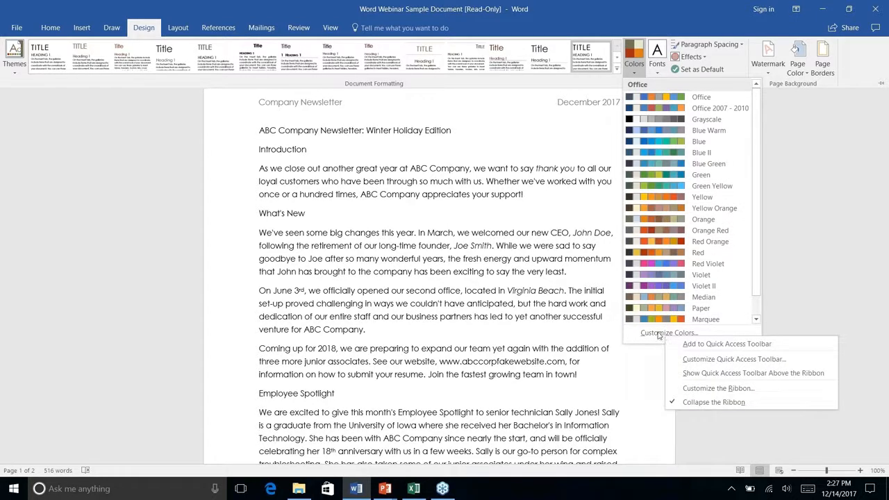
key(Escape)
click(660, 334)
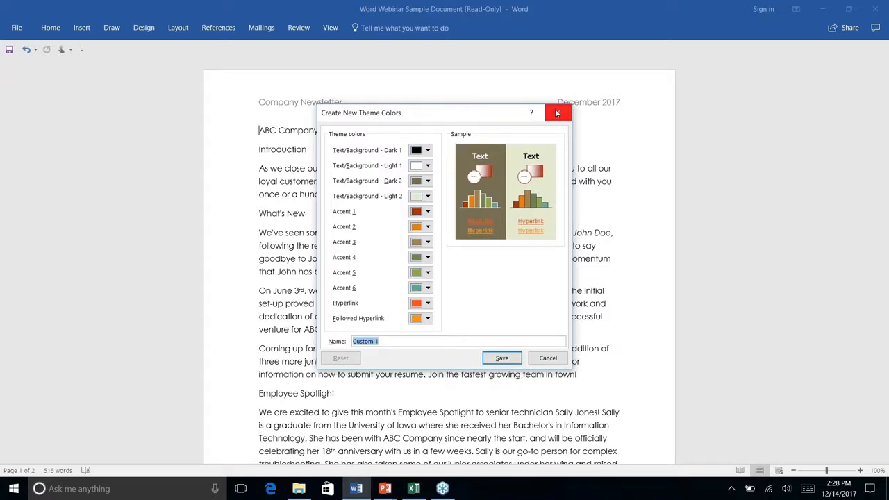
click(546, 361)
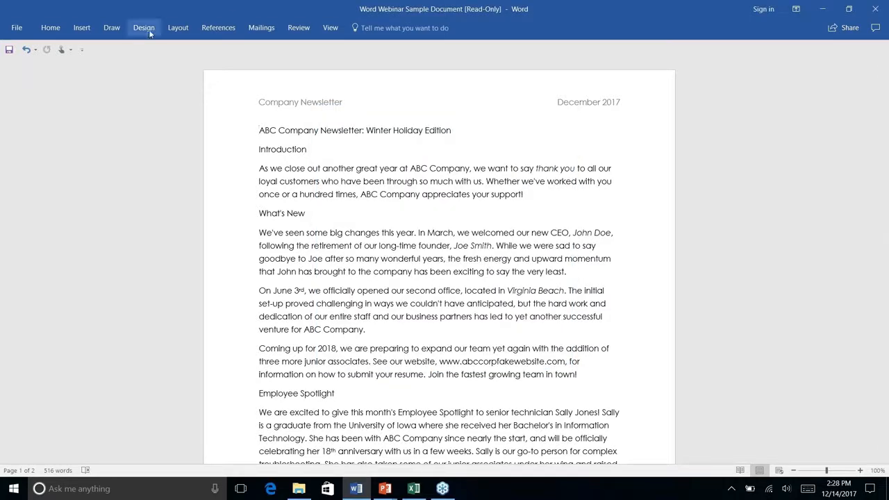
Step: Preview the Word 2003 style set without applying it, and apply the Feathered theme to the newsletter
click(178, 28)
click(151, 28)
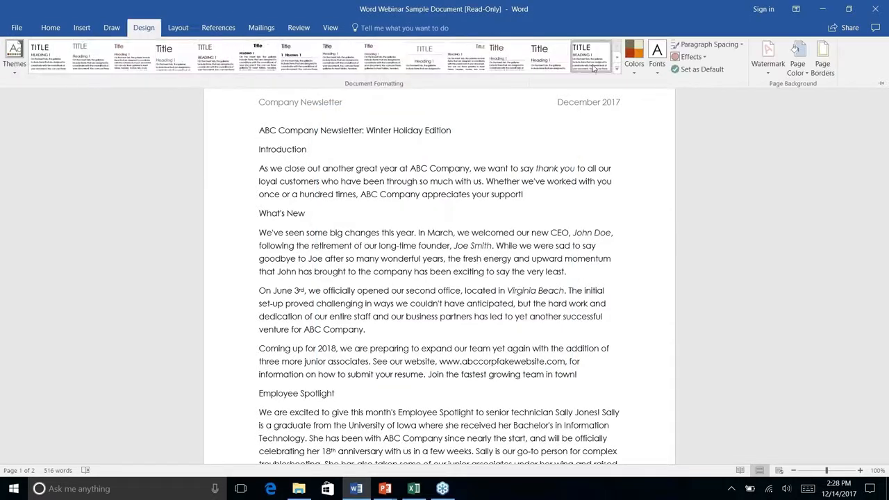
click(617, 71)
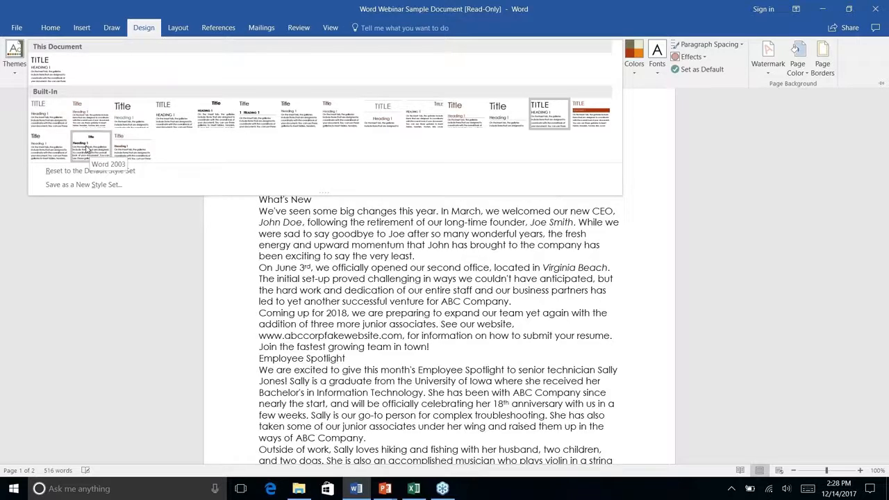
click(14, 56)
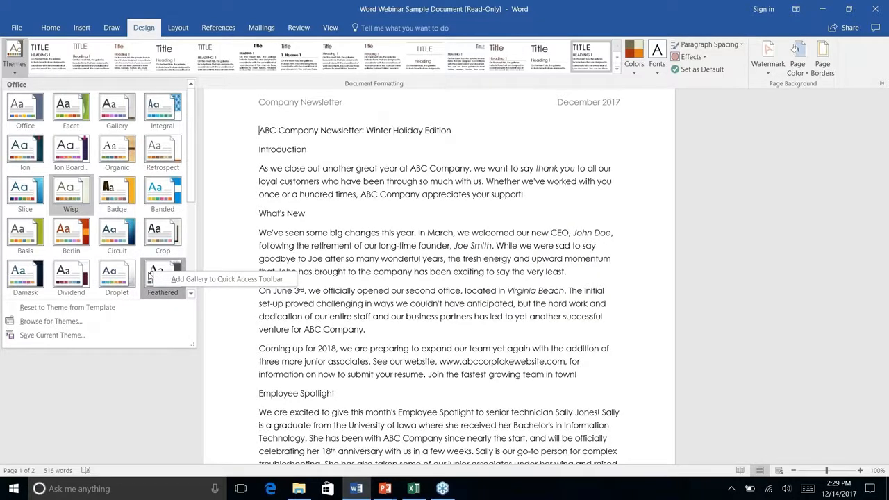
click(157, 278)
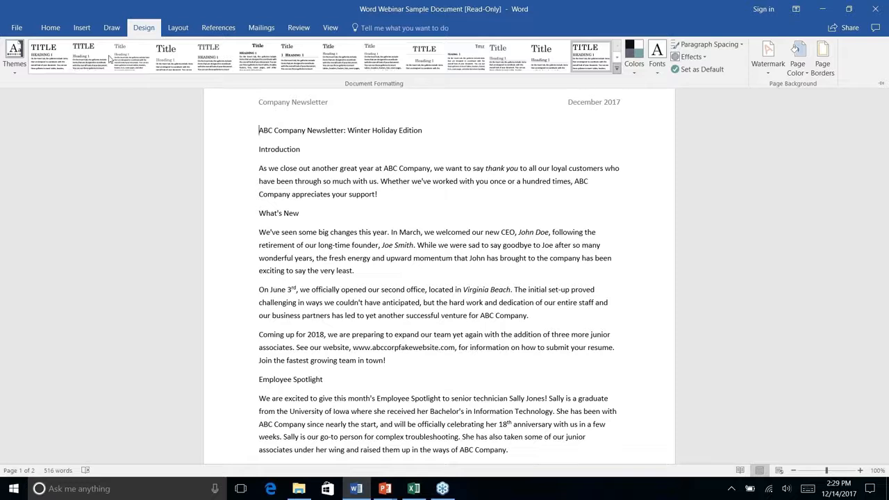
click(85, 28)
click(112, 28)
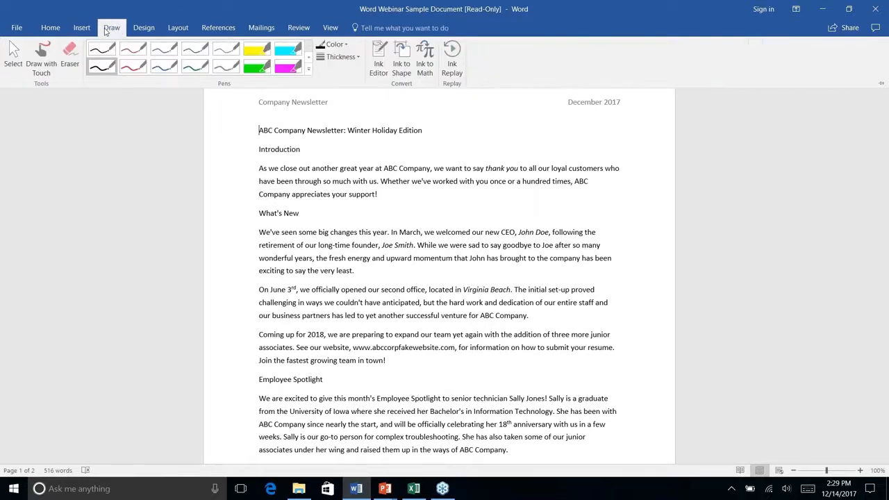
click(50, 28)
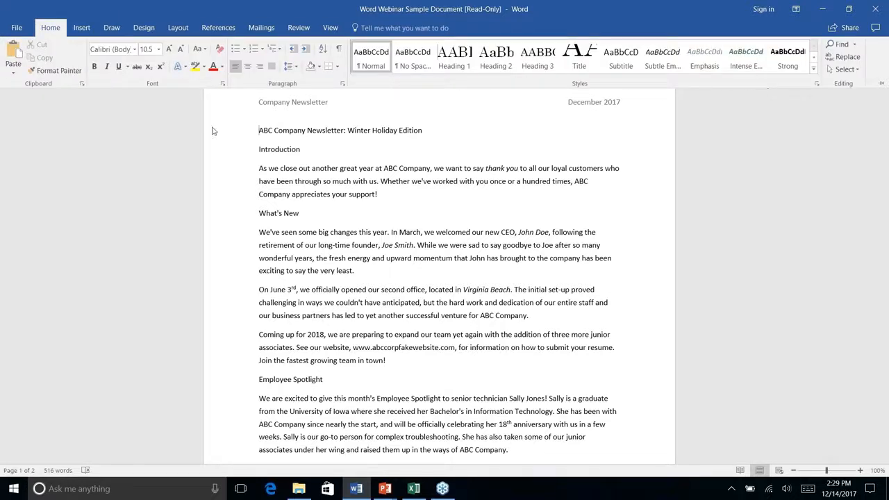
click(574, 189)
scroll(574, 189, down, 5)
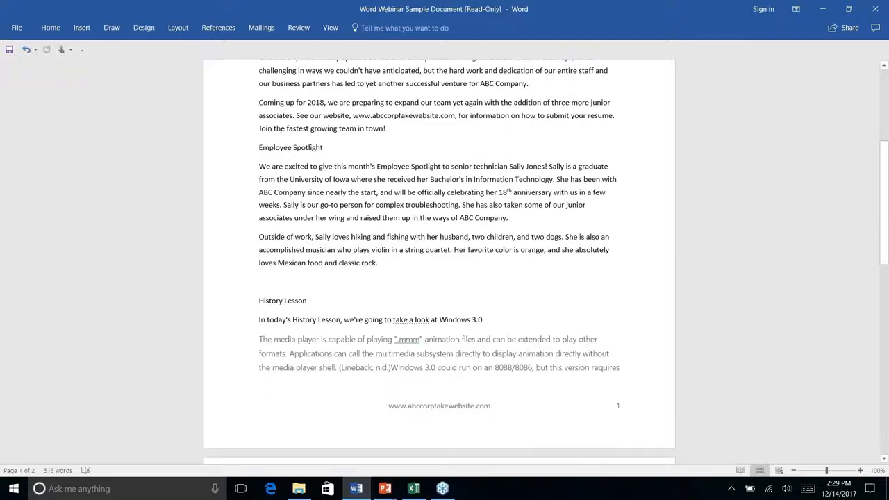
scroll(439, 258, up, 6)
scroll(439, 259, down, 2)
scroll(439, 259, down, 5)
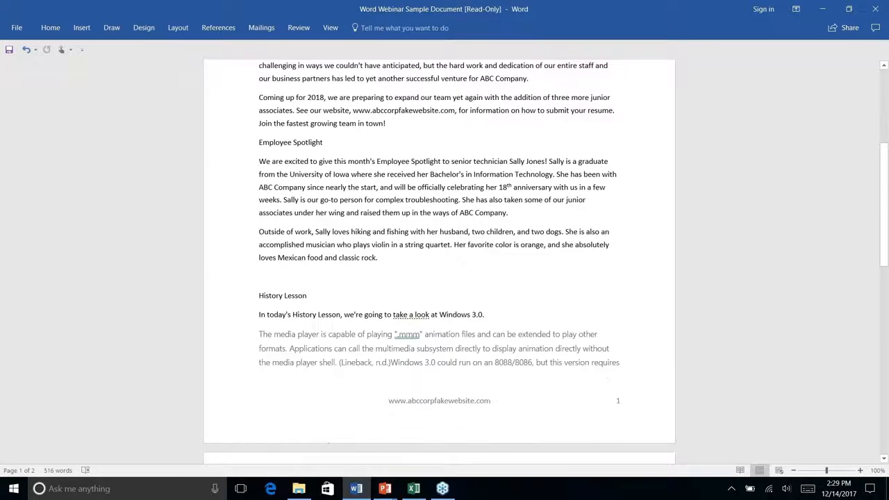
scroll(439, 258, up, 7)
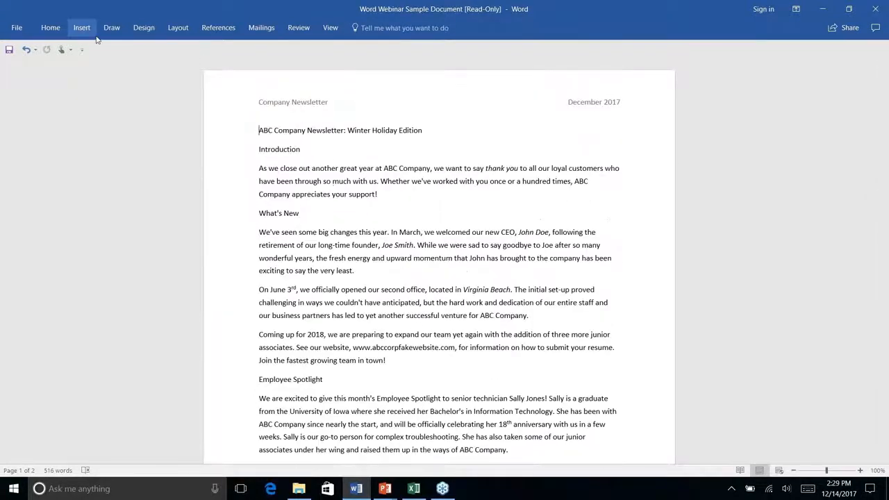
Step: Apply the Title style to the line "ABC Company Newsletter: Winter Holiday Edition"
click(51, 27)
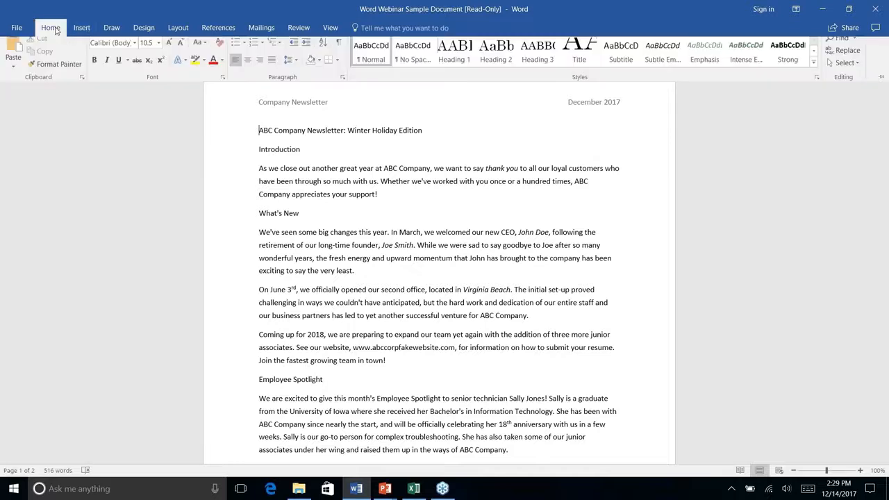
click(566, 59)
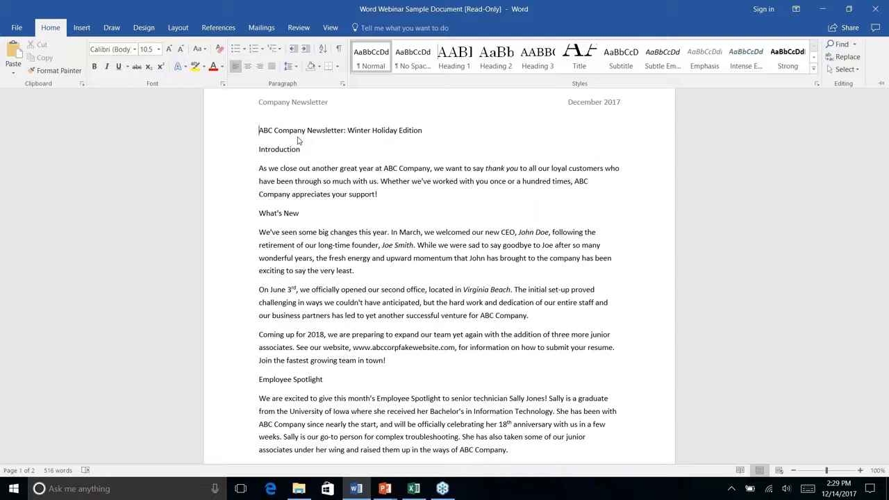
key(ctrl+F1)
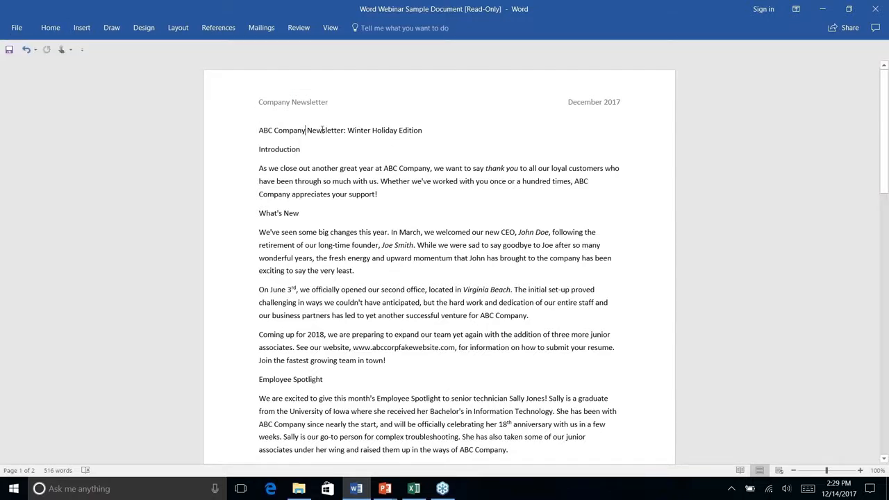
triple_click(321, 130)
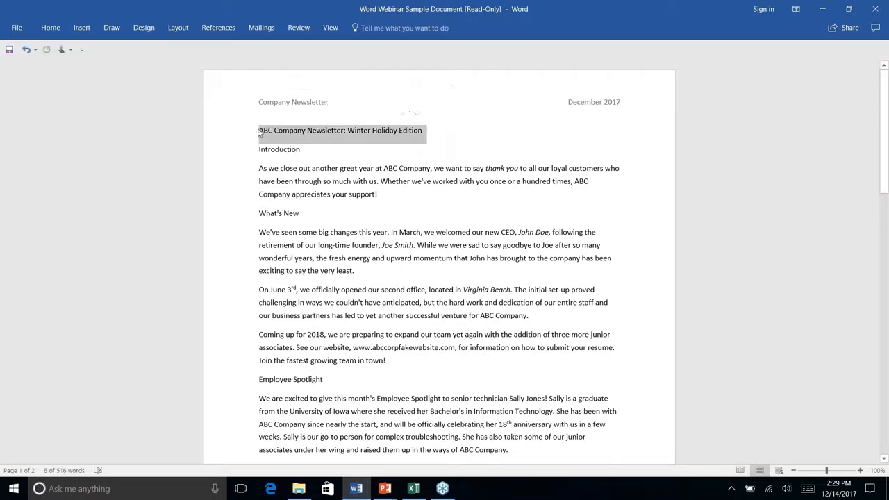
click(57, 31)
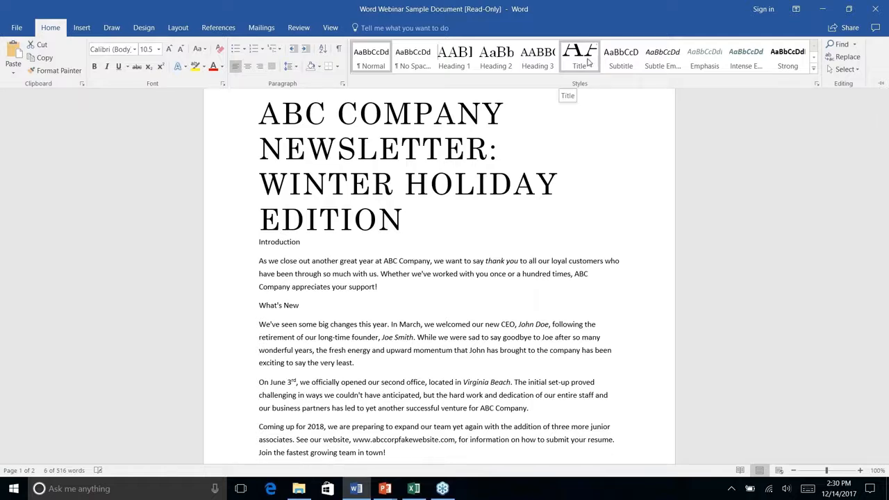
click(587, 62)
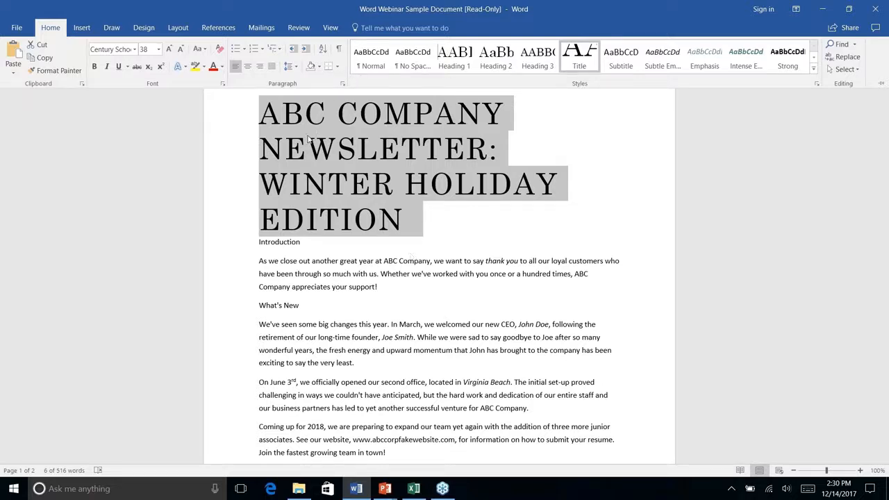
Step: Modify the Title style, trying font sizes of 16 and 18 pt before settling on 20 pt
key(ctrl+F1)
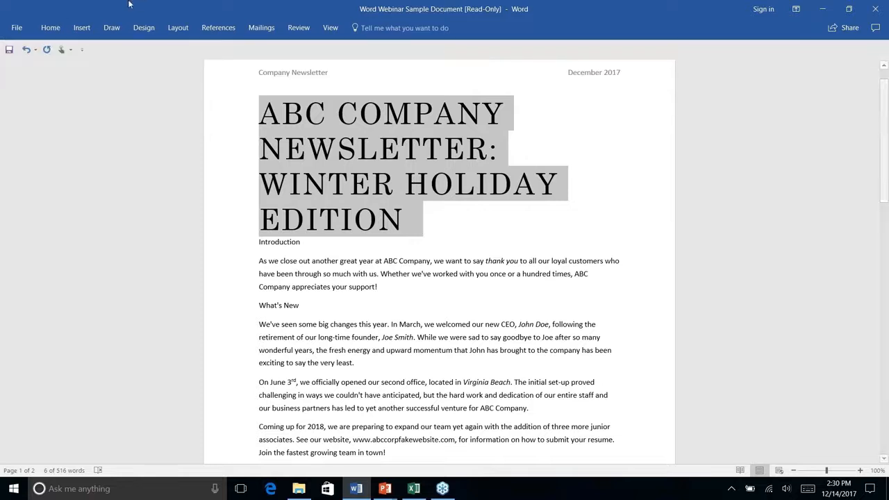
right_click(84, 29)
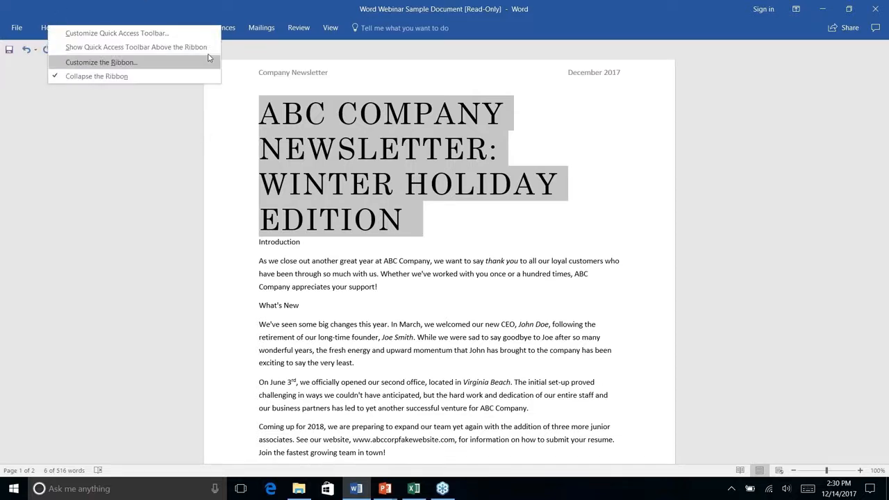
click(139, 137)
click(51, 28)
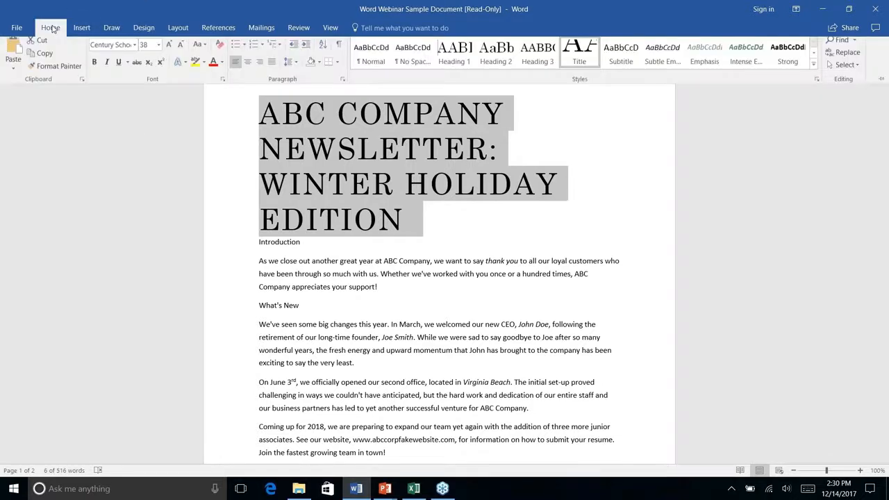
right_click(585, 55)
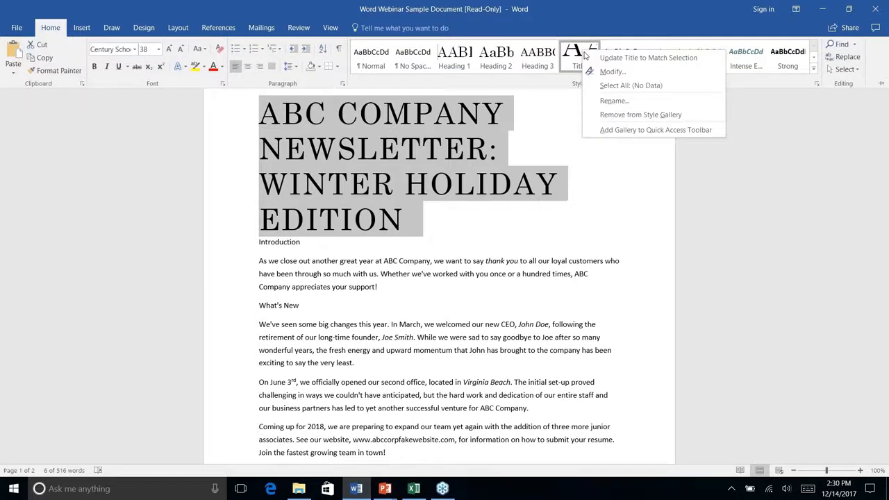
click(610, 72)
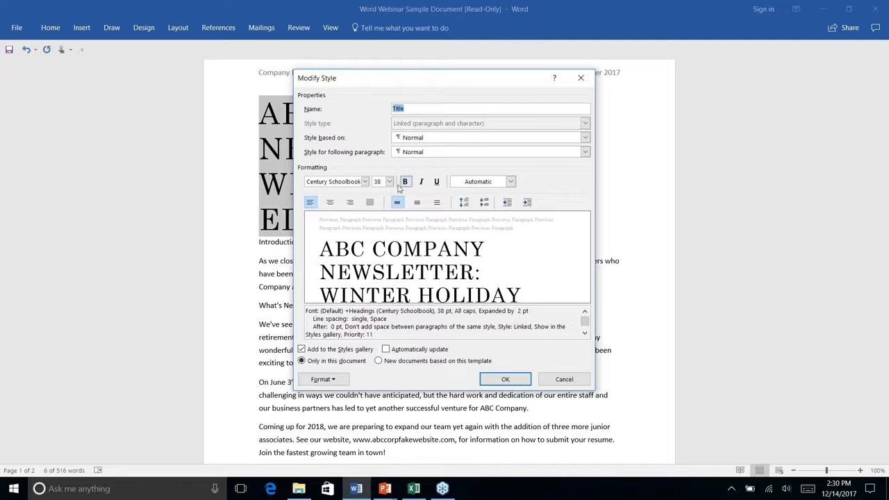
click(389, 181)
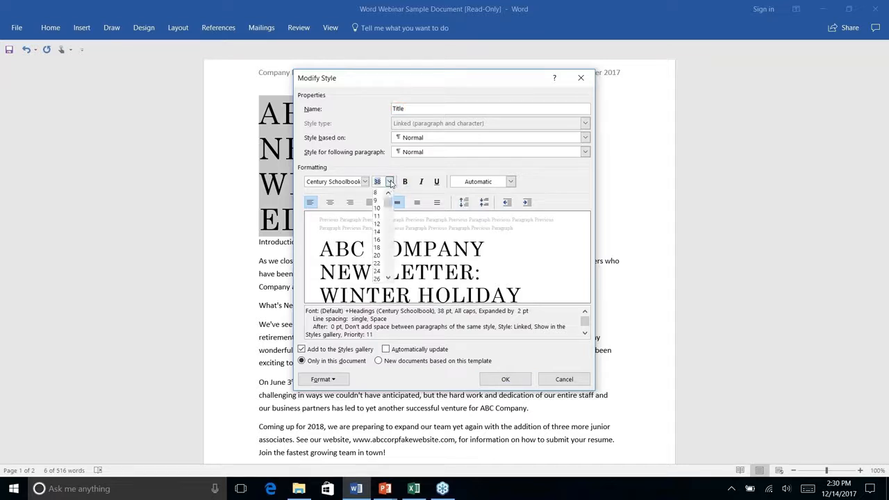
click(378, 239)
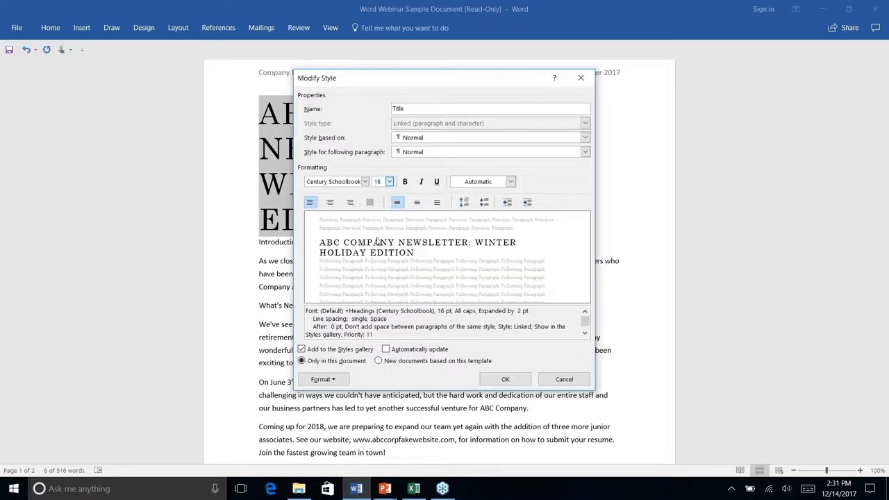
click(389, 182)
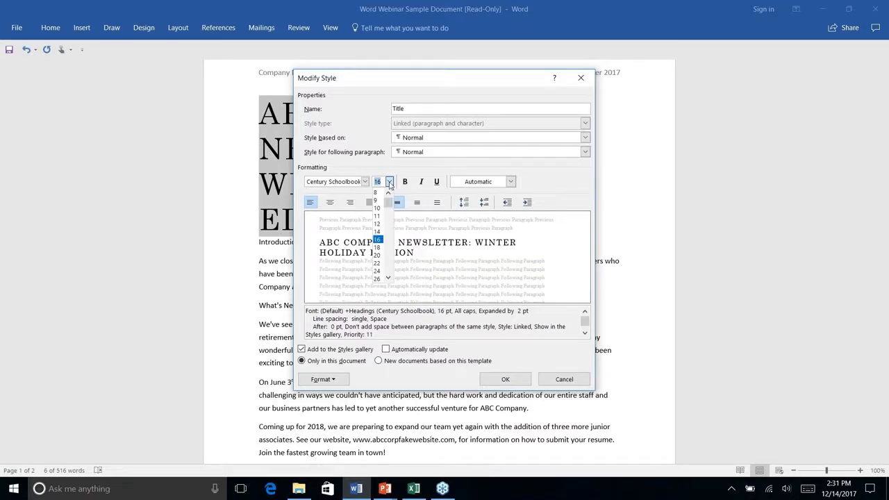
click(377, 248)
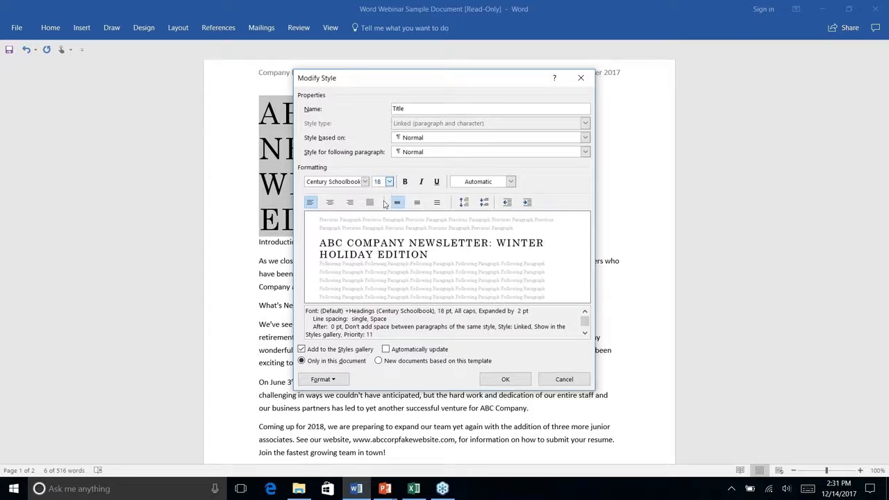
click(389, 184)
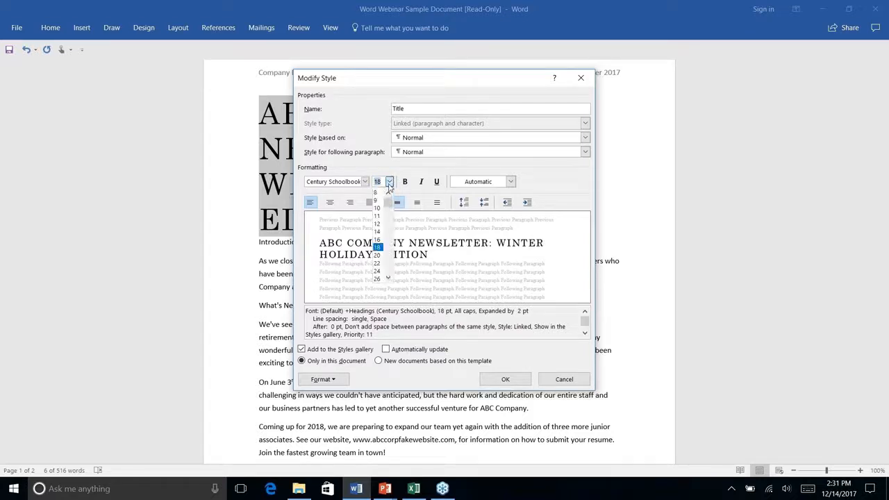
click(382, 259)
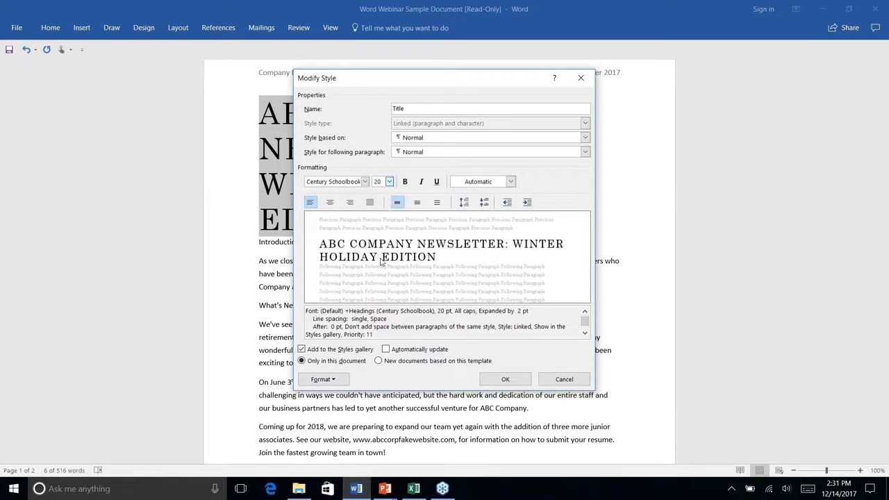
click(506, 380)
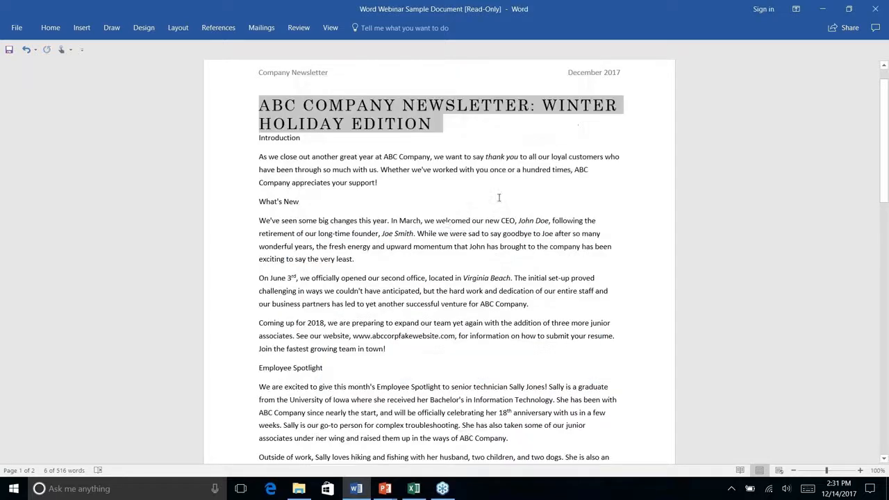
Step: Insert a line break before "Winter Holiday Edition" in the title and apply the Heading 1 style to "Introduction"
click(543, 105)
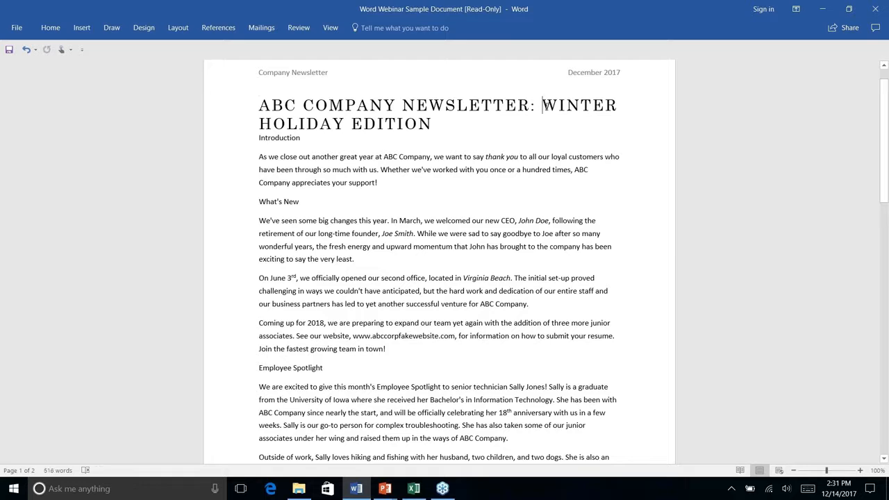
key(shift+Return)
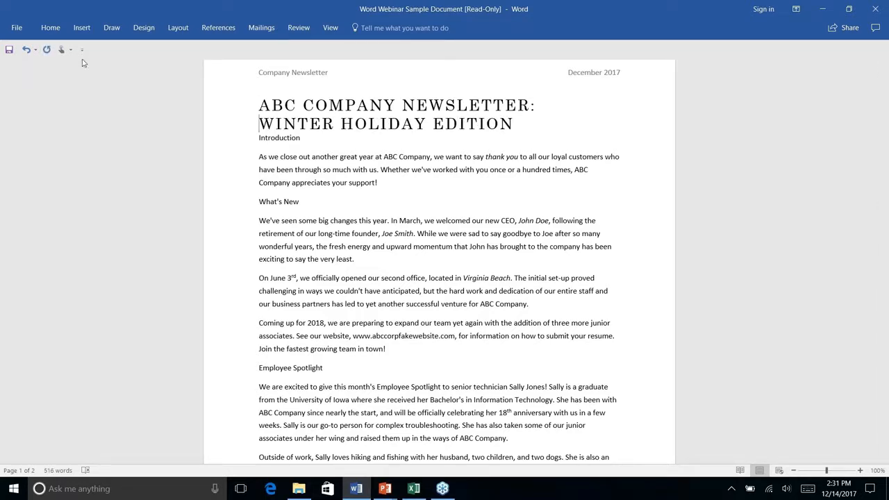
double_click(264, 137)
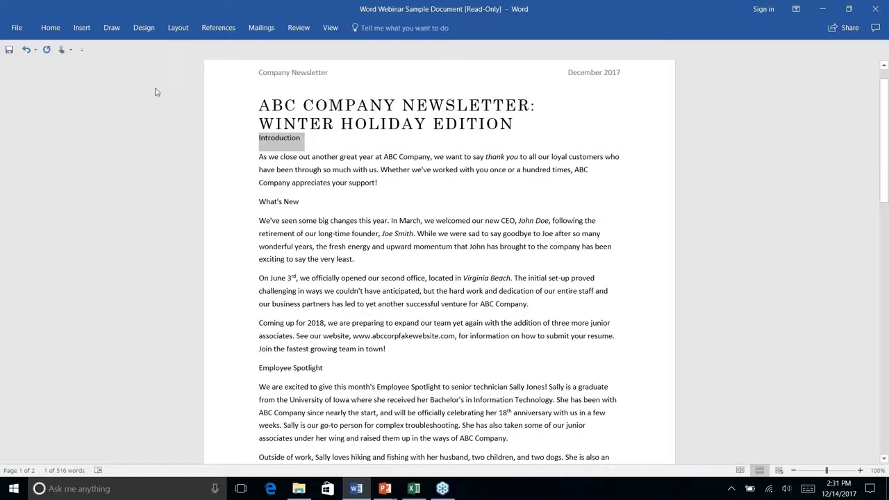
click(52, 27)
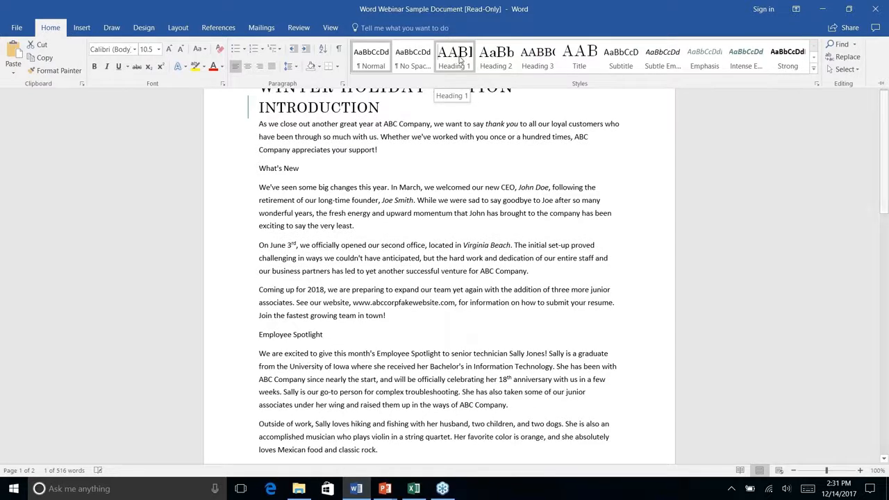
click(458, 59)
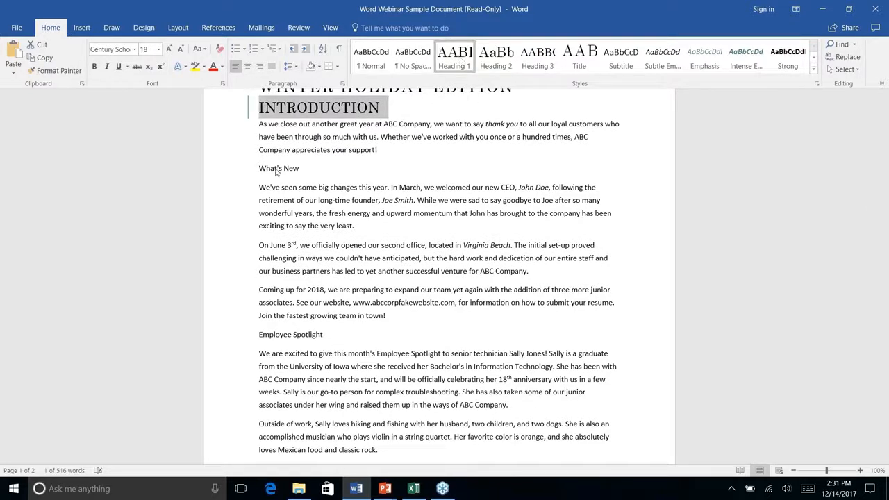
Step: Apply the Heading 2 style to the "What's New" line
key(ctrl+F1)
double_click(285, 168)
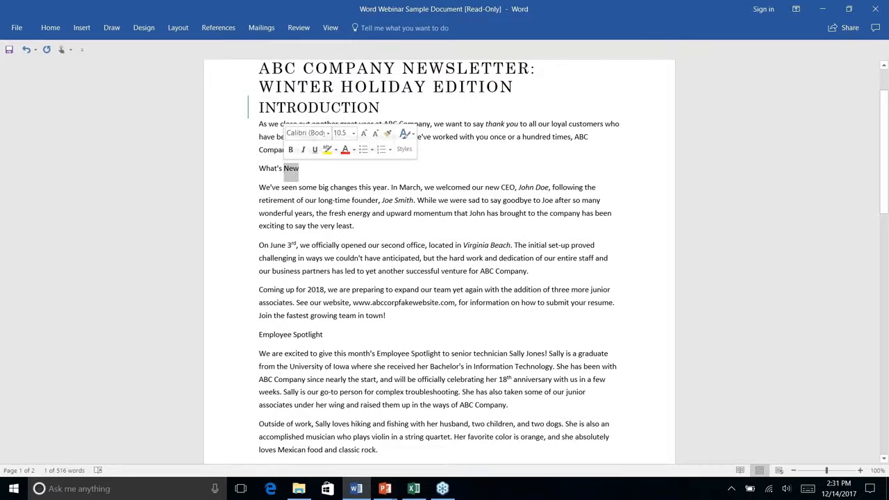
click(300, 169)
click(243, 167)
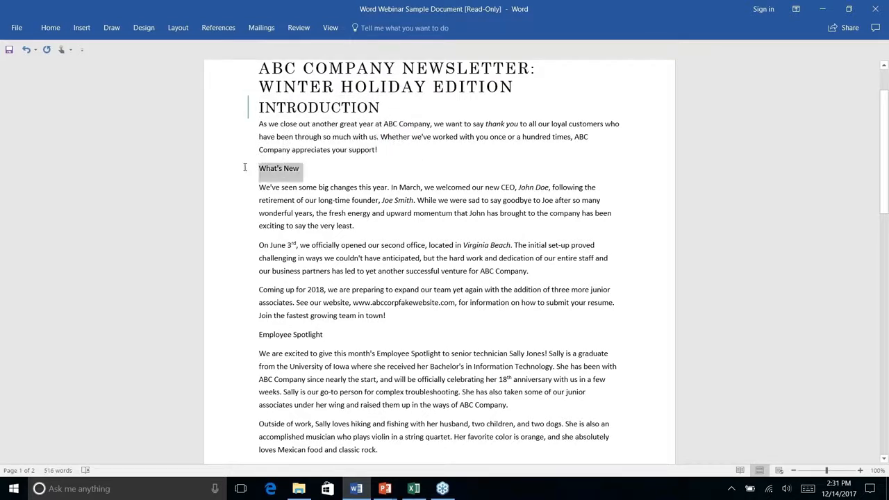
click(50, 28)
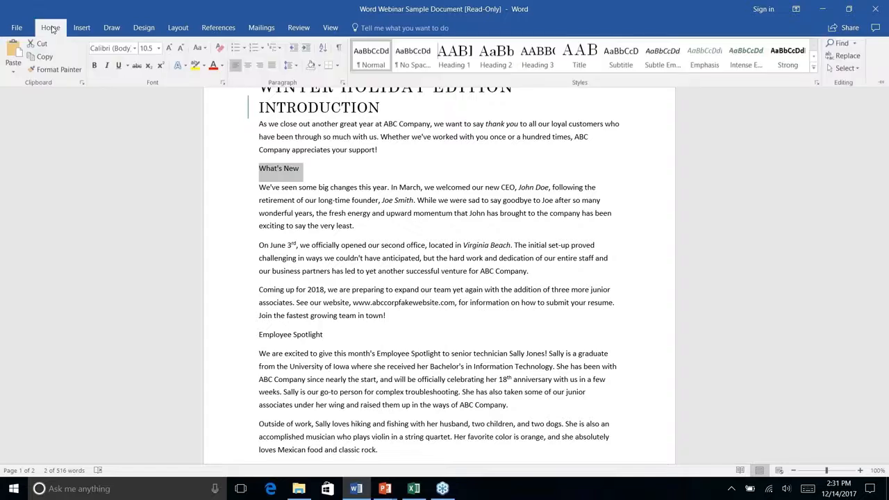
click(499, 56)
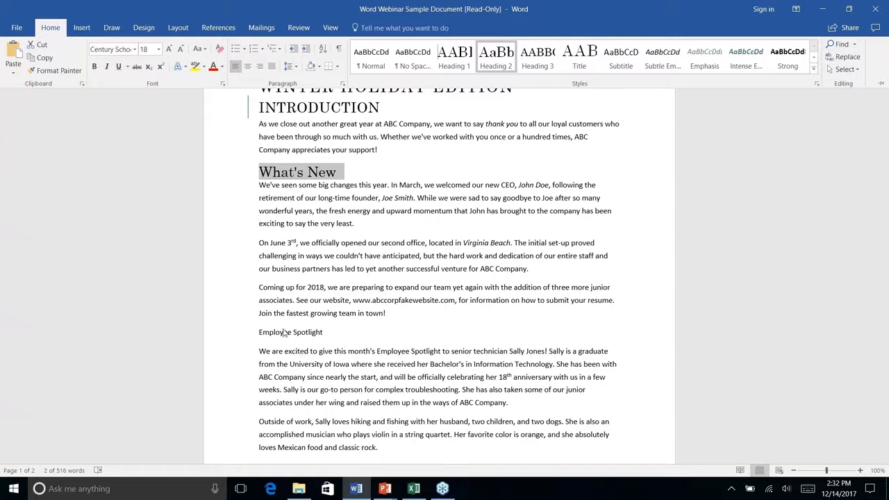
Step: Apply the Heading 1 style to the "Employee Spotlight" line
key(ctrl+F1)
click(292, 332)
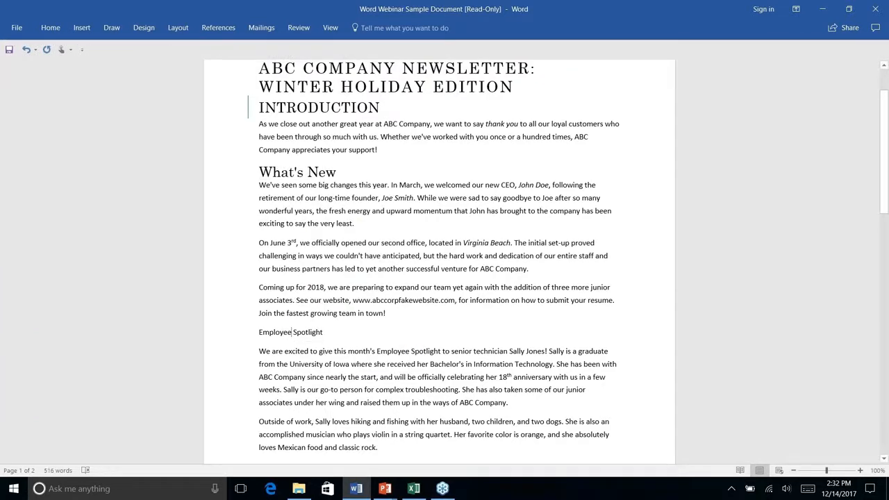
triple_click(291, 332)
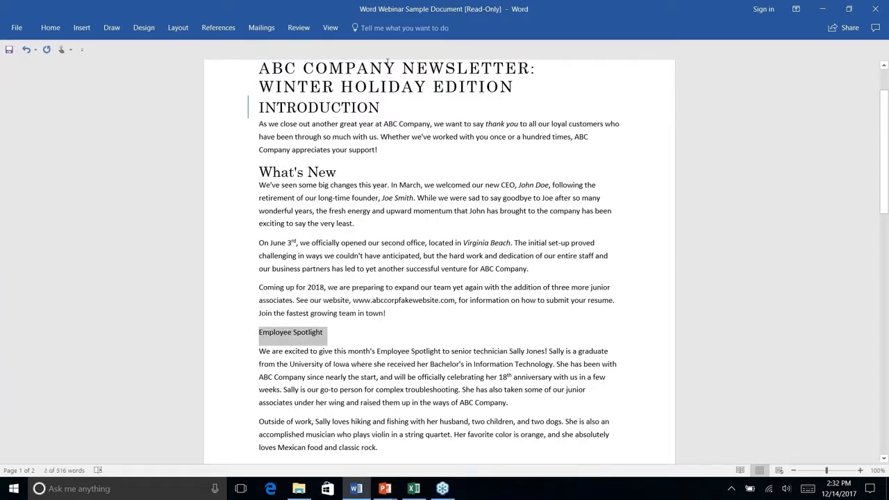
click(50, 28)
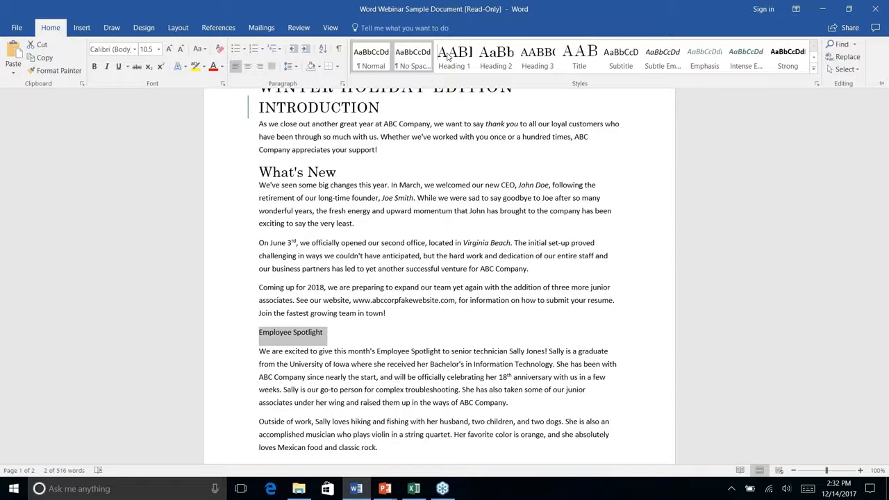
click(449, 57)
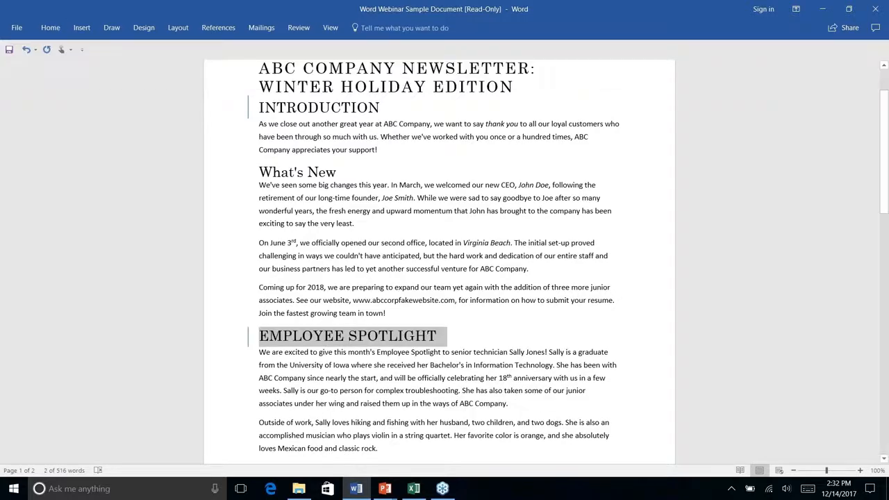
Step: Apply the Heading 1 style to the "History Lesson" line
scroll(439, 264, down, 2)
scroll(274, 280, down, 3)
triple_click(274, 281)
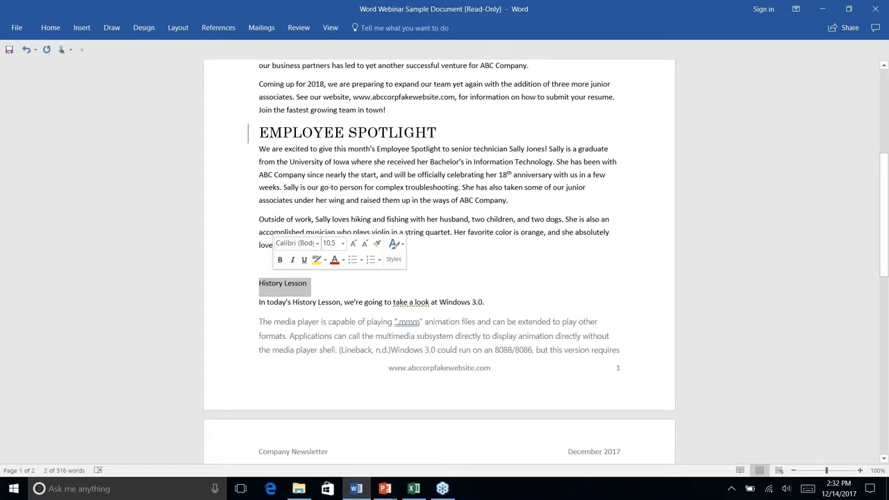
click(50, 27)
click(455, 57)
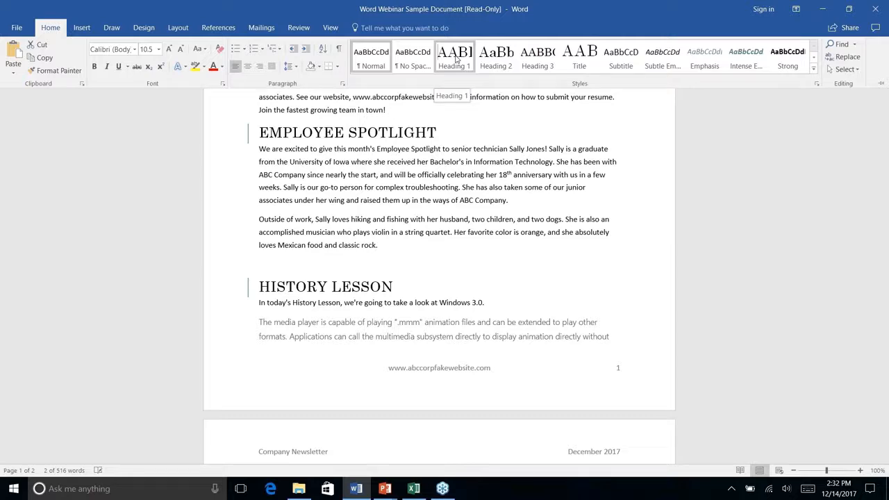
click(456, 60)
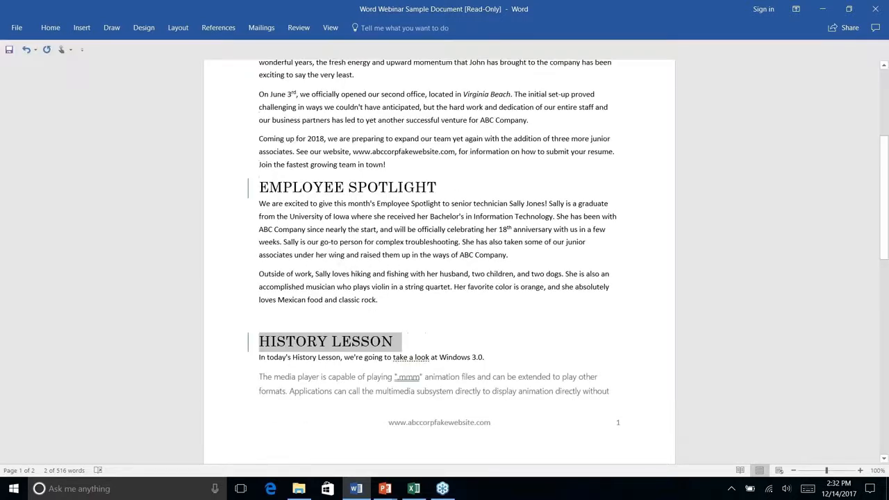
Step: Delete the References heading and its bibliography entries on the second page
scroll(293, 262, down, 10)
scroll(293, 262, up, 2)
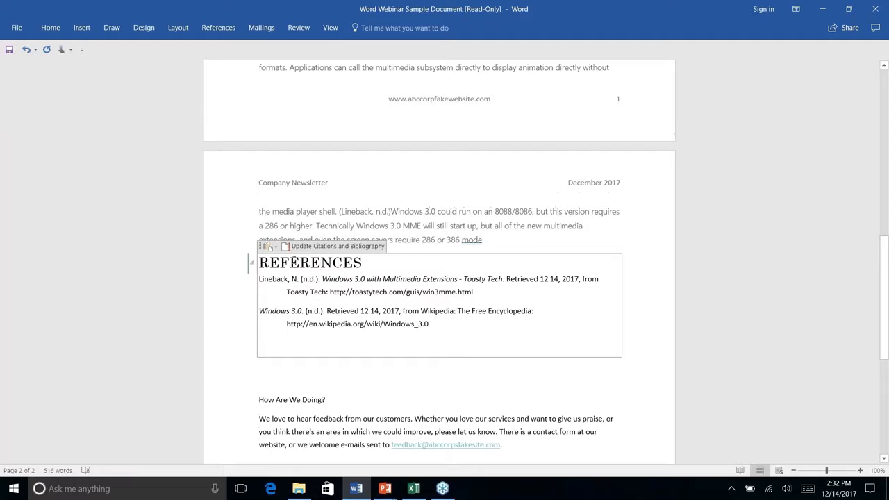
click(50, 27)
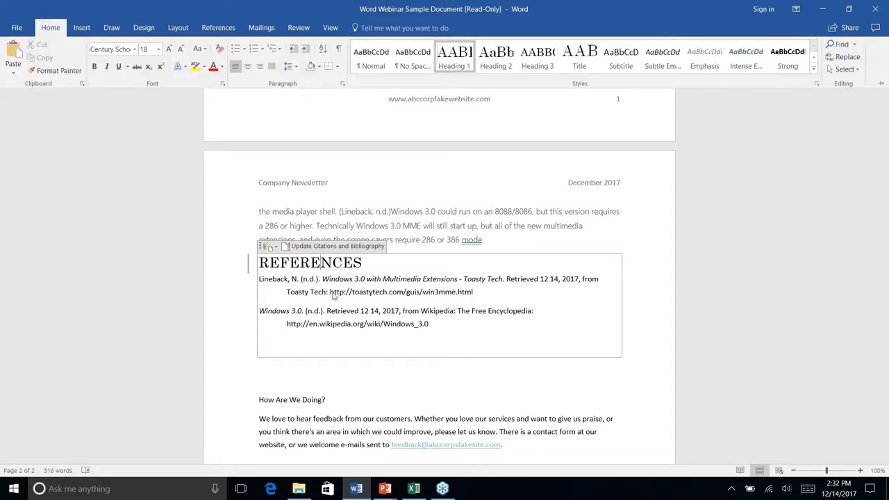
right_click(447, 312)
click(447, 312)
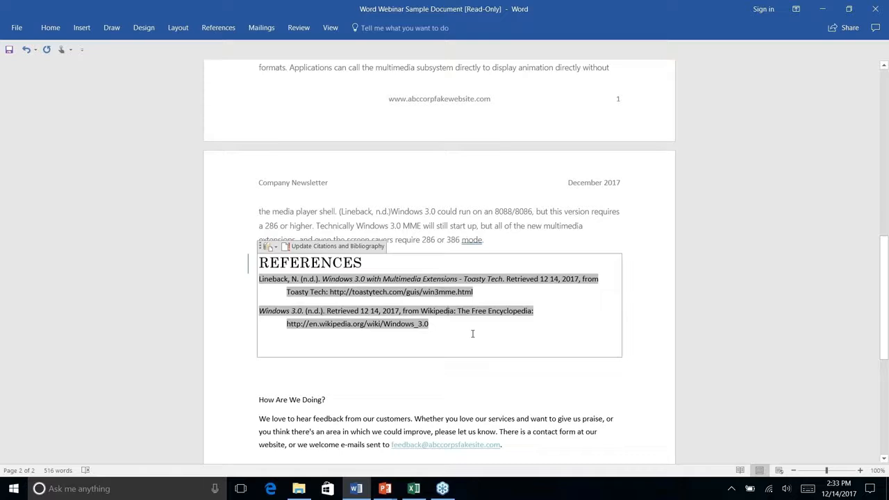
key(Delete)
right_click(538, 364)
click(537, 360)
key(BackSpace)
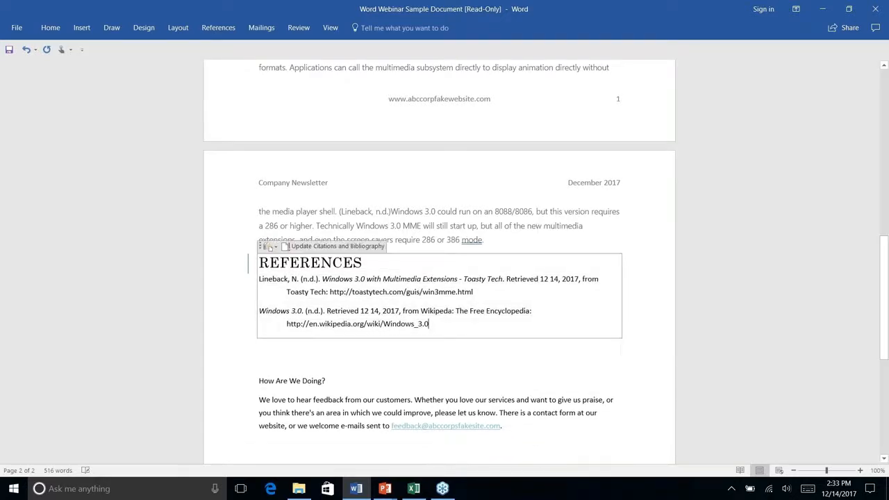
drag(455, 327, 242, 260)
key(Delete)
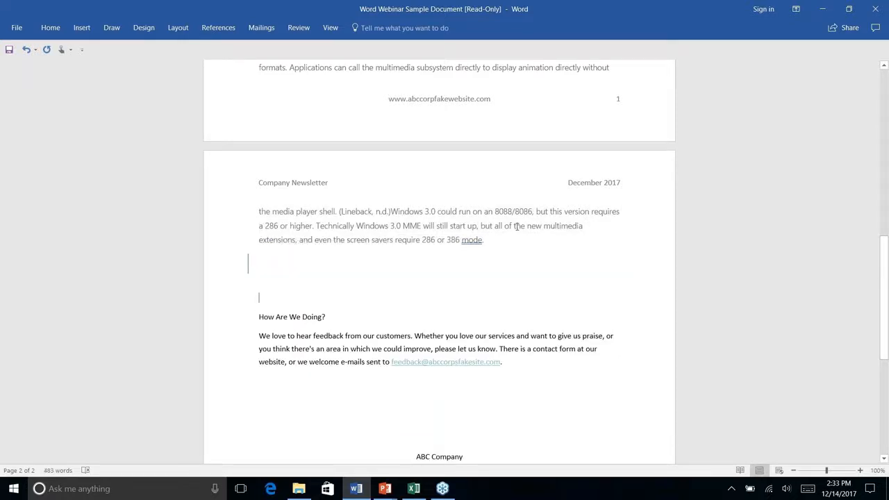
Step: Remove the blank lines and empty bibliography block between the History Lesson text and "How Are We Doing?"
click(505, 241)
key(Delete)
key(Down)
key(Down)
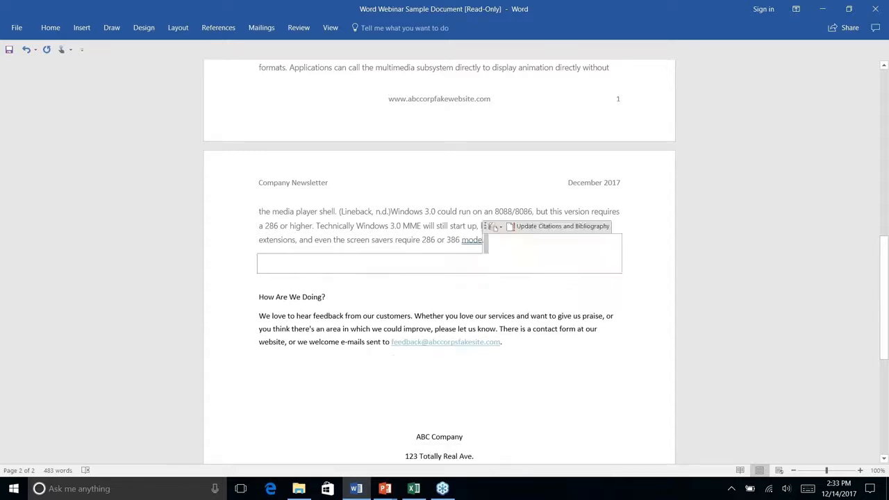
Step: Apply the Heading 1 style to the "How Are We Doing?" line on the second page
click(261, 261)
right_click(373, 283)
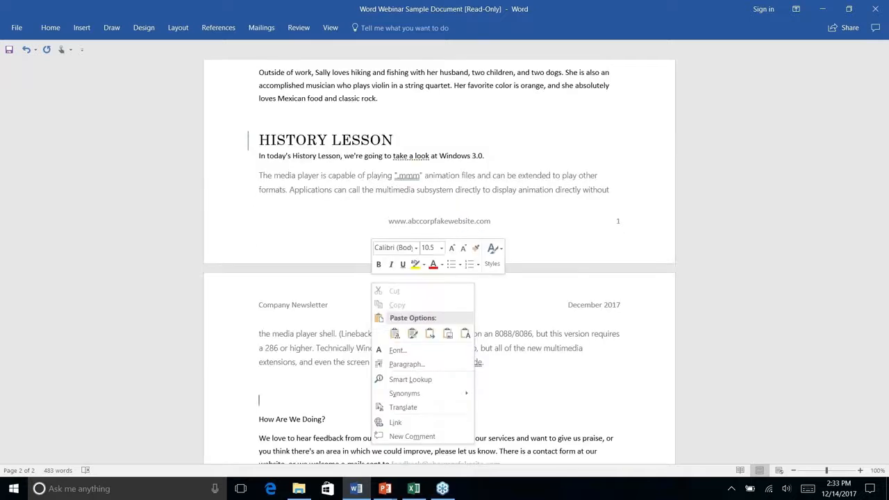
scroll(313, 253, up, 5)
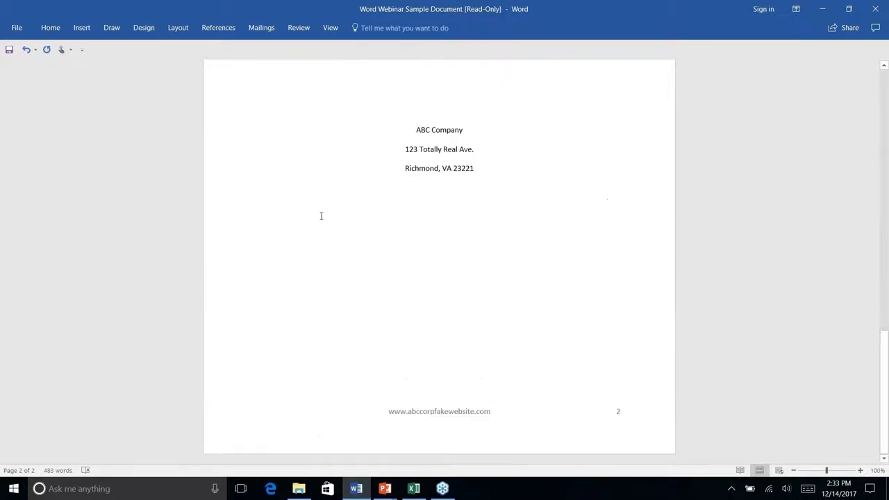
scroll(321, 216, up, 3)
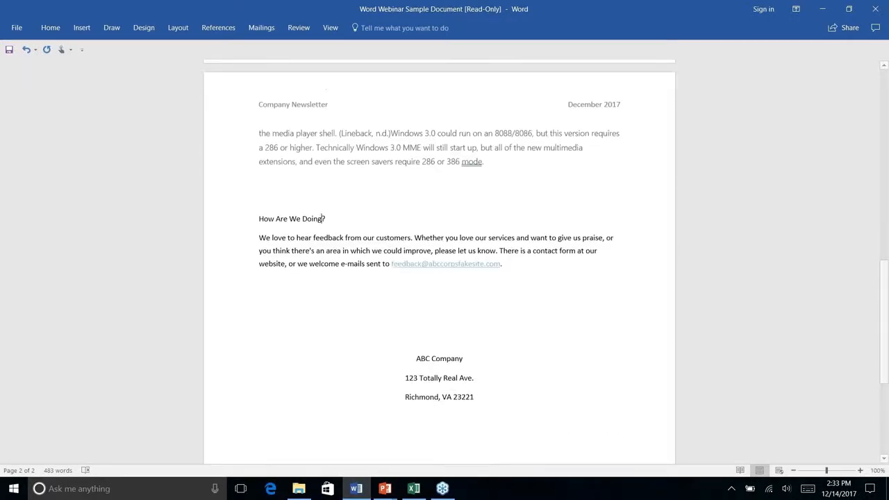
right_click(321, 219)
click(297, 219)
triple_click(297, 220)
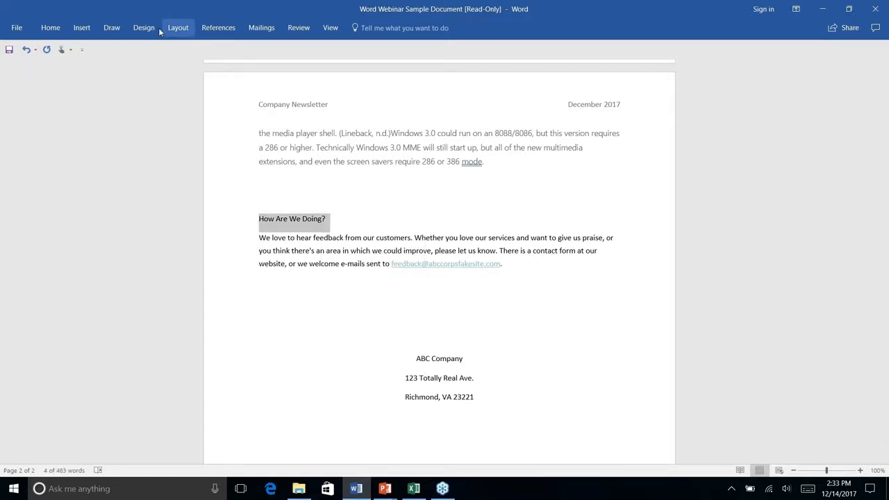
click(50, 28)
click(454, 55)
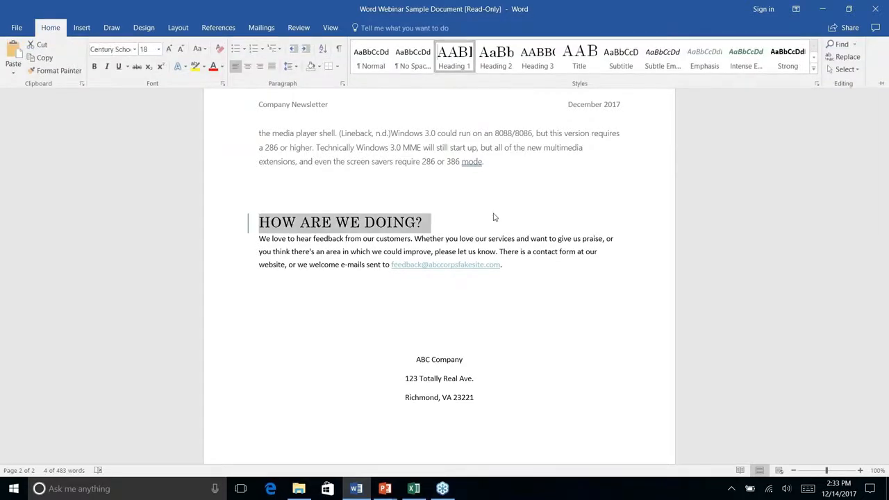
Step: Add an empty line between the newsletter title and the Introduction heading for a table of contents
scroll(494, 215, down, 5)
scroll(333, 206, up, 15)
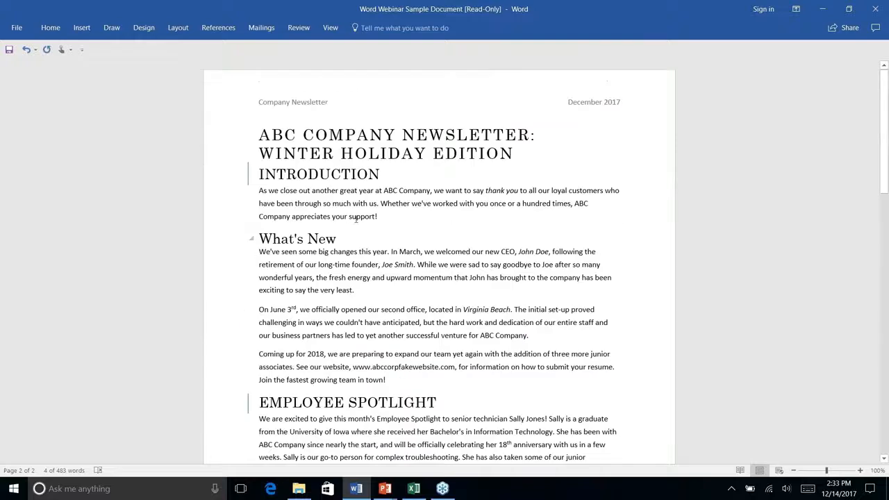
click(333, 206)
click(533, 154)
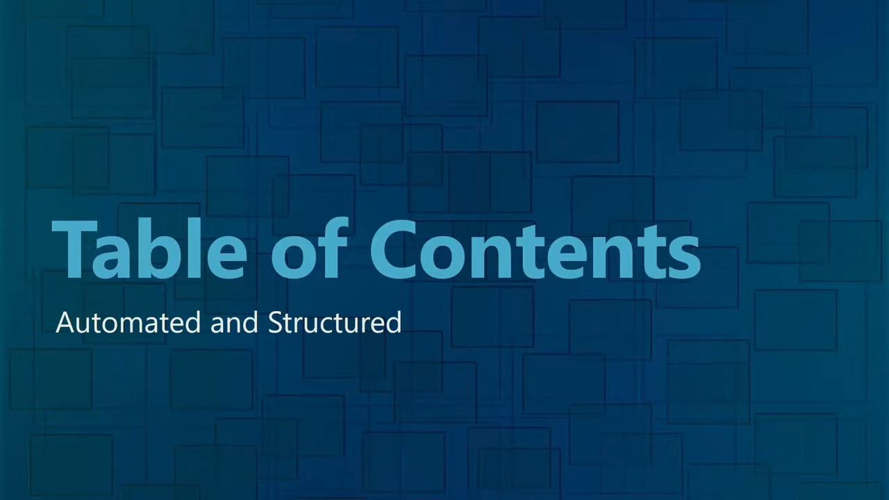
key(alt+Tab)
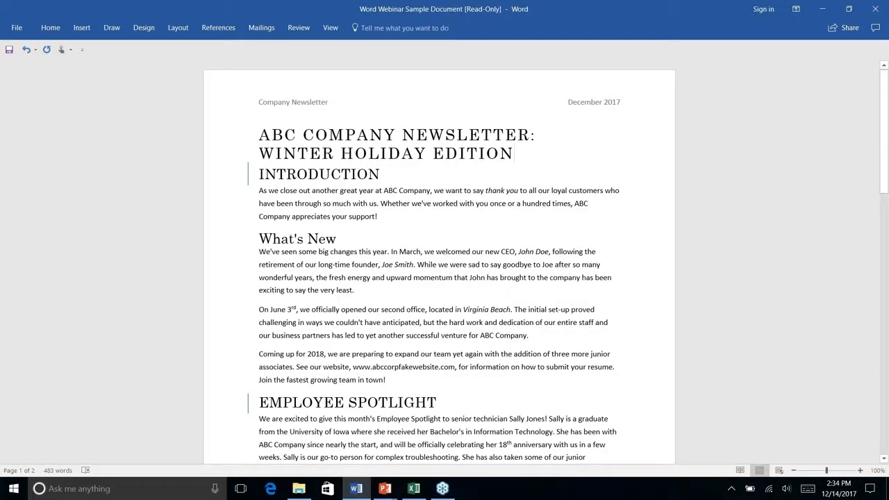
key(Return)
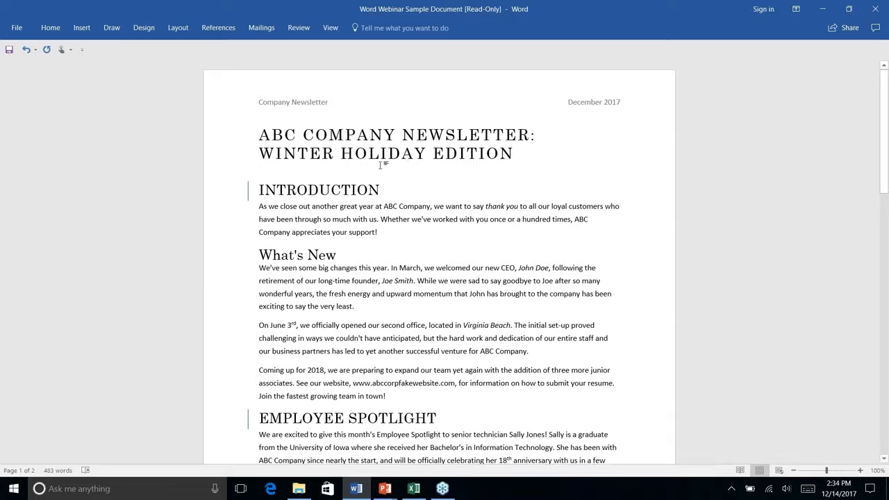
click(258, 178)
Step: Insert the built-in Automatic Table 1 table of contents on the empty line under the title
click(218, 27)
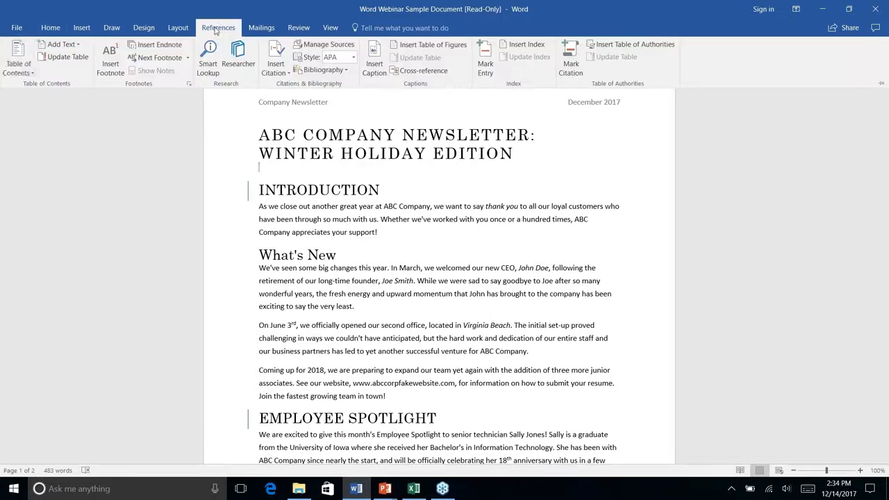
click(30, 73)
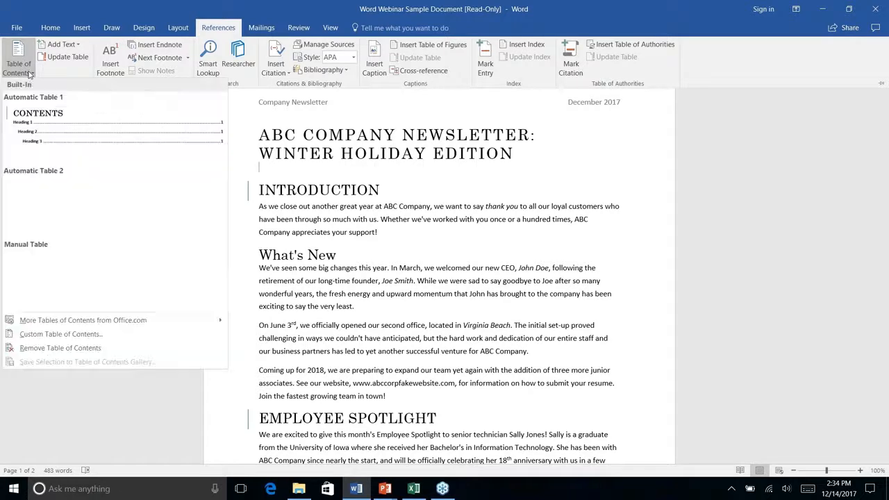
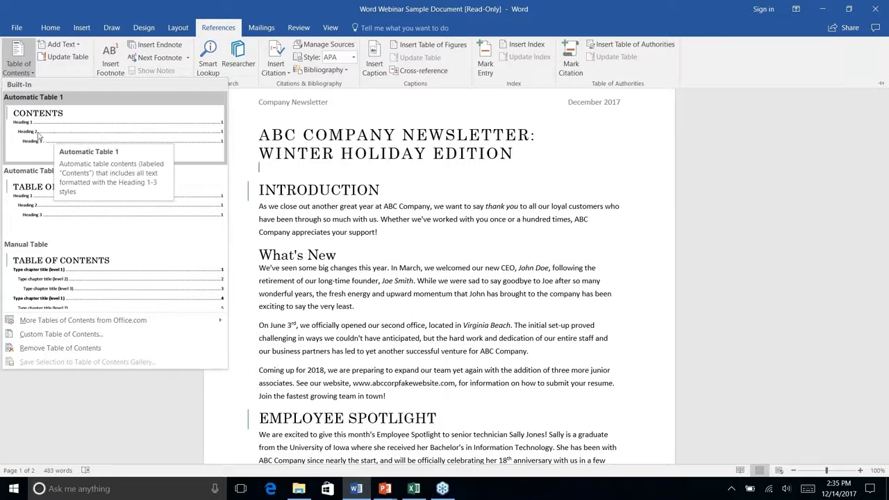
right_click(38, 122)
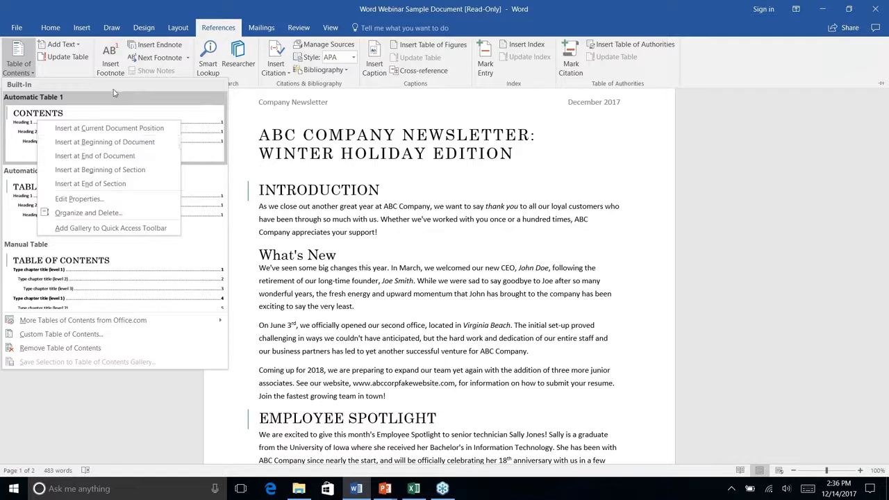
key(Escape)
key(Escape)
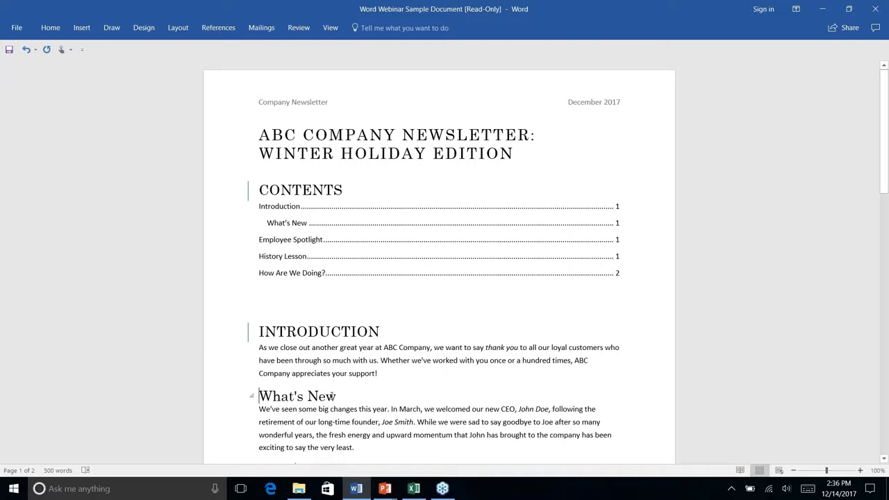
Step: Follow the "What's New" entry in the table of contents to its heading
ctrl+click(269, 226)
scroll(496, 319, down, 4)
scroll(439, 263, up, 4)
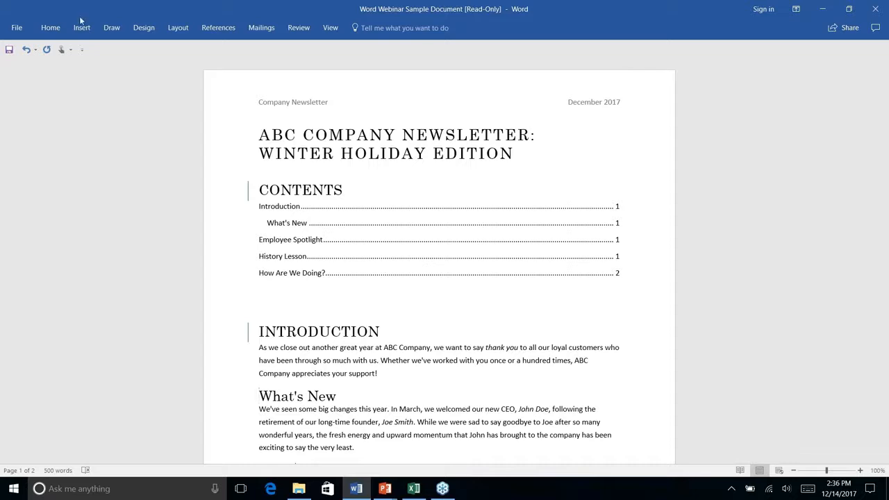
click(219, 28)
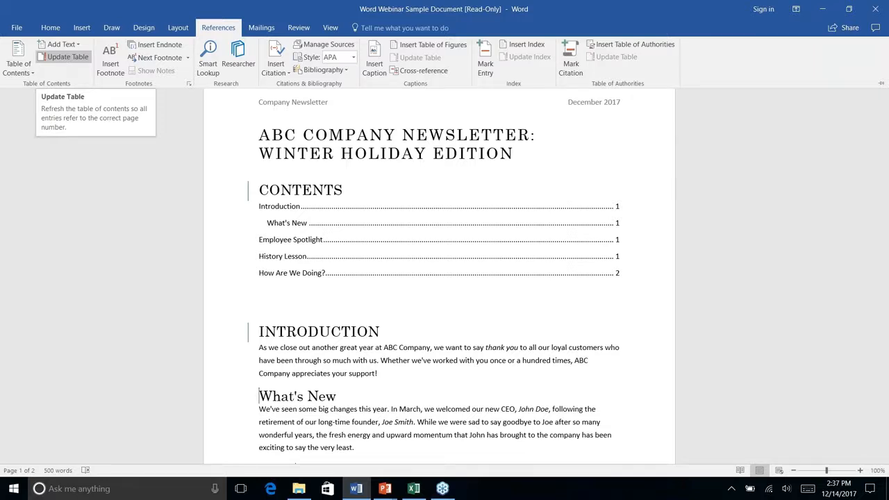
click(506, 300)
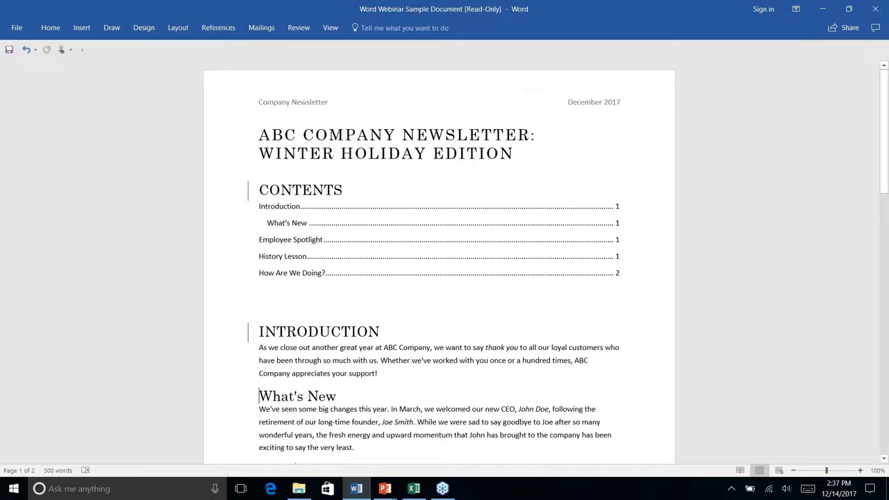
click(454, 278)
click(463, 313)
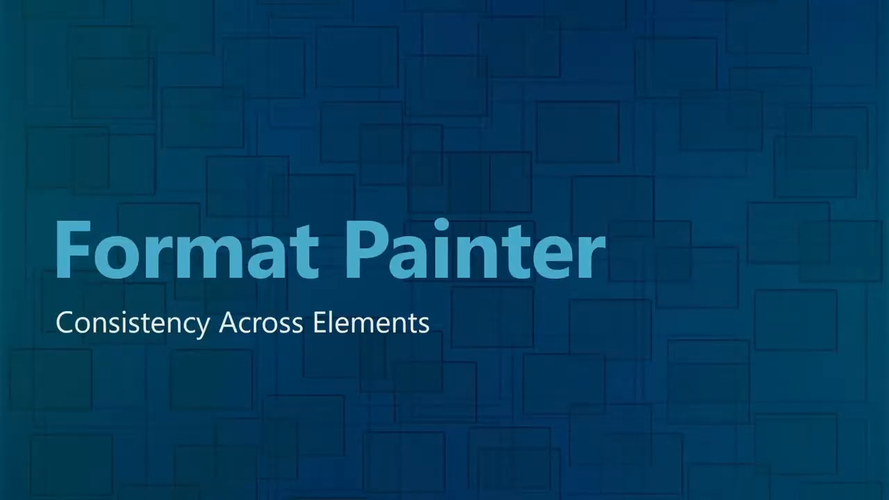
Step: Switch back to the Word document and place the cursor before "ABC Company" in the address block on the last page
key(alt+Tab)
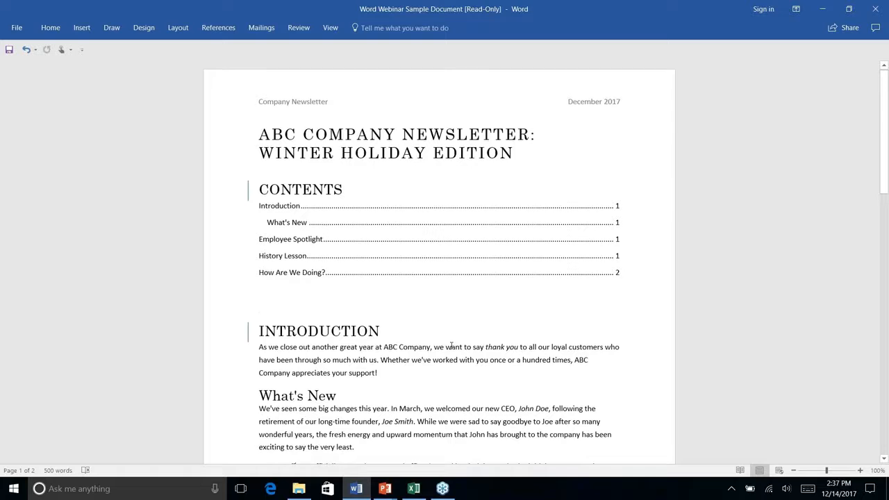
click(500, 241)
scroll(500, 241, down, 9)
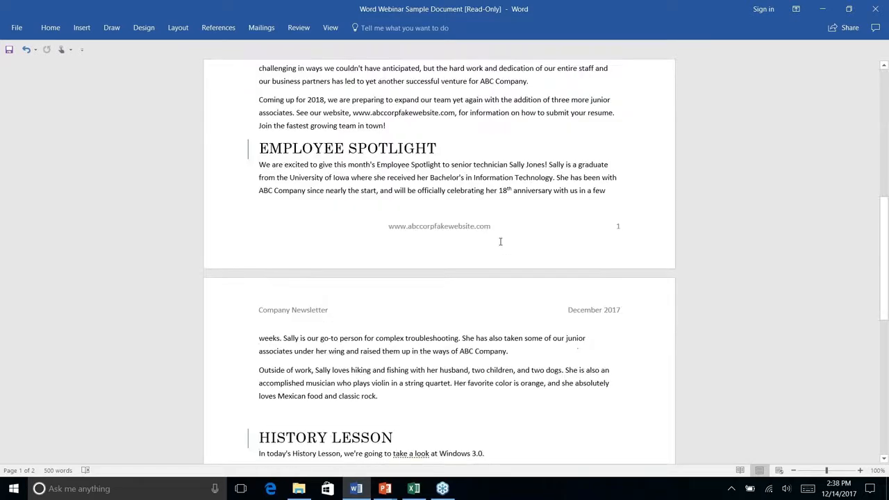
scroll(500, 241, down, 10)
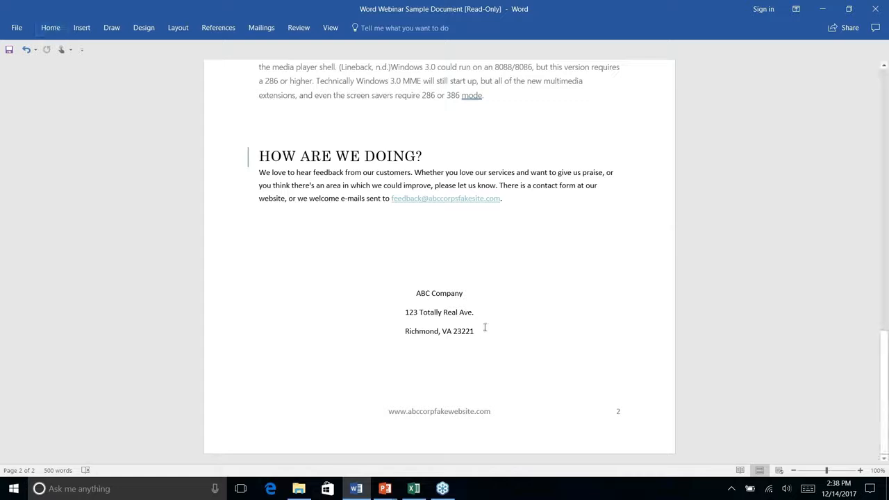
click(82, 30)
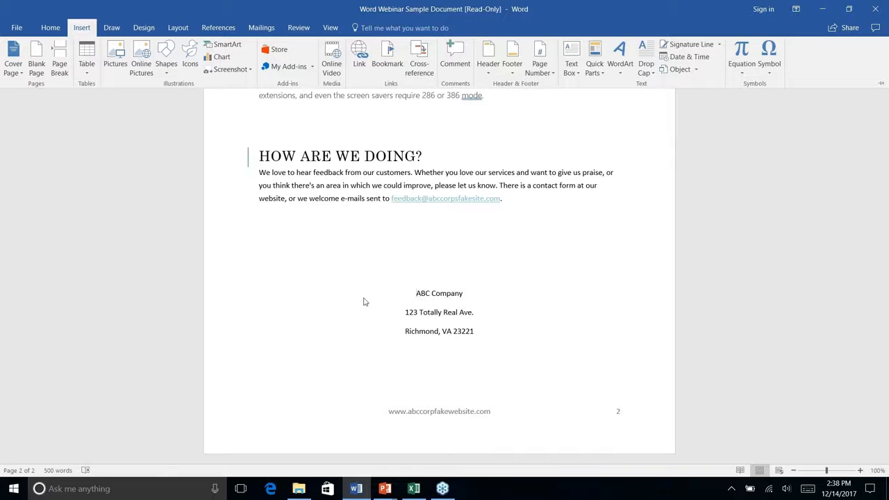
click(415, 293)
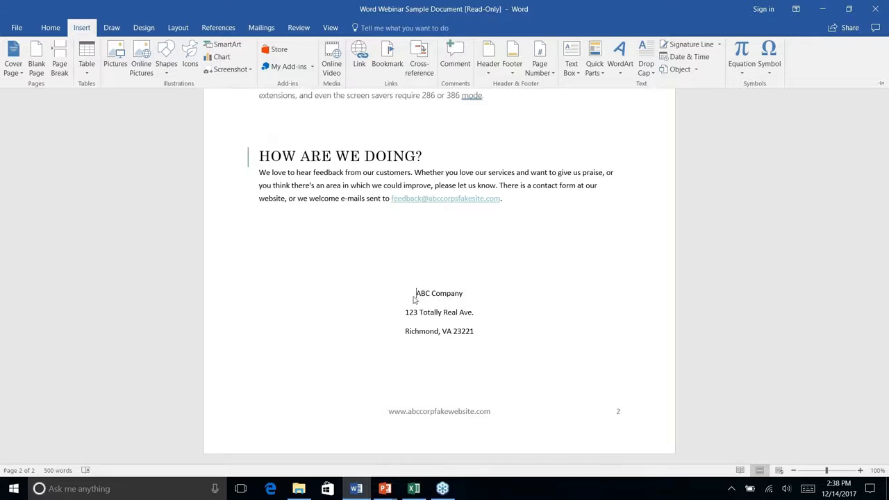
right_click(167, 74)
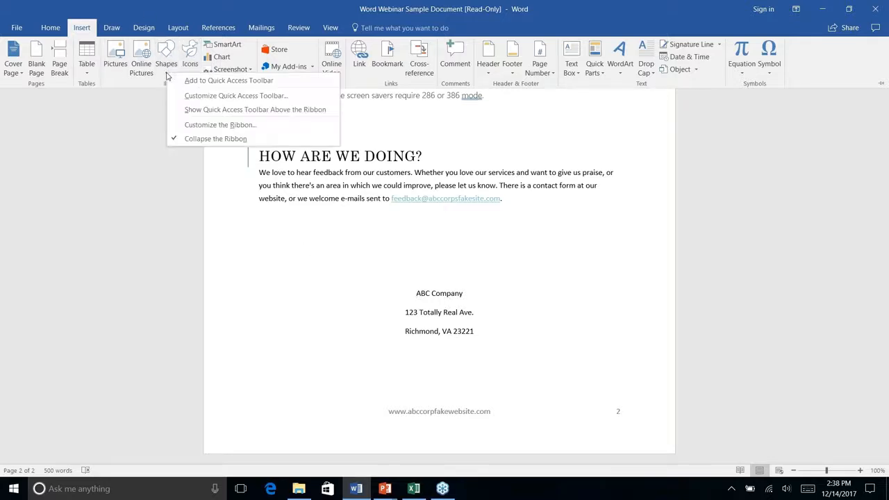
click(165, 52)
click(166, 50)
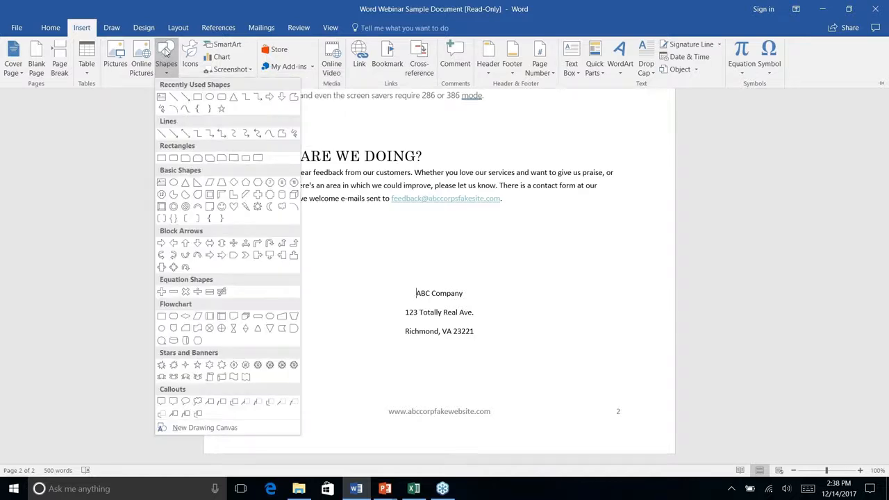
click(219, 99)
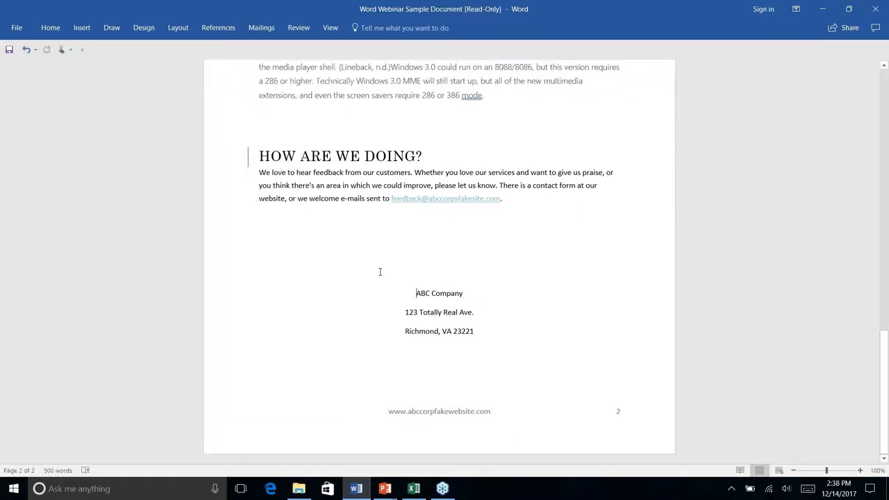
Step: Draw a rounded rectangle about 1.37" high and 1.77" wide over the company address block
click(108, 29)
click(79, 29)
click(167, 54)
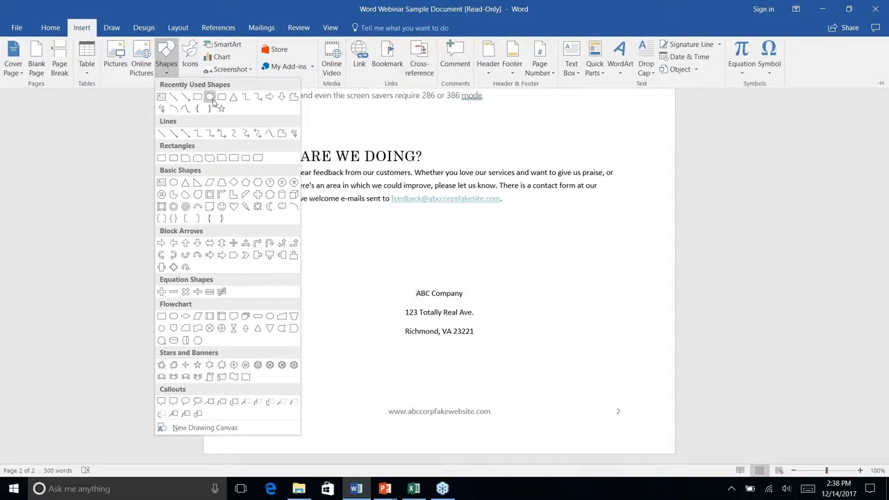
click(210, 97)
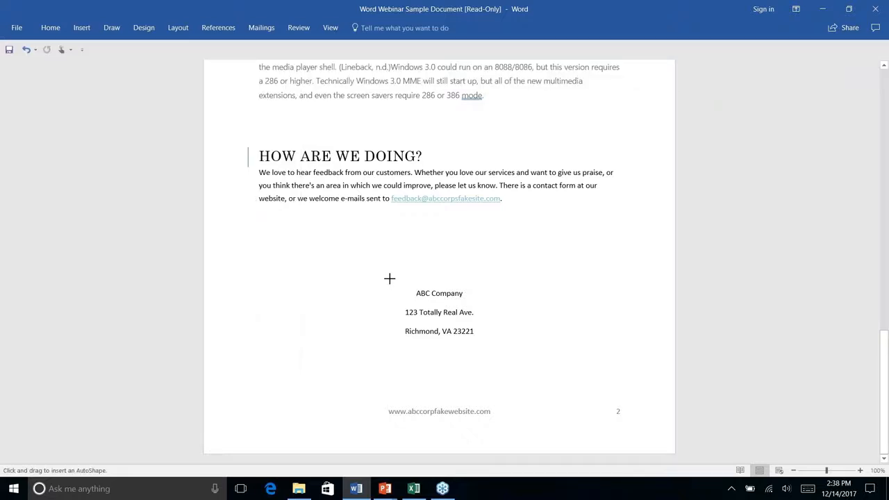
drag(390, 275, 488, 352)
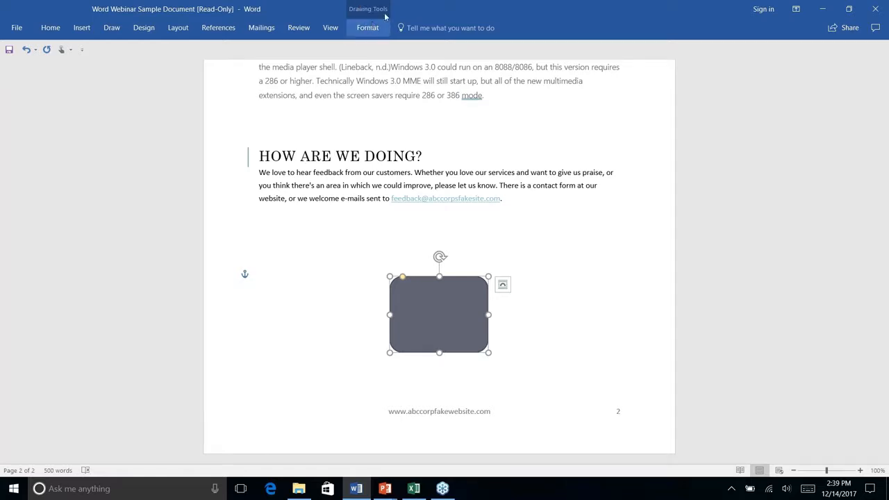
Step: Send the rounded rectangle behind the company address text, and leave the shape selected
click(368, 29)
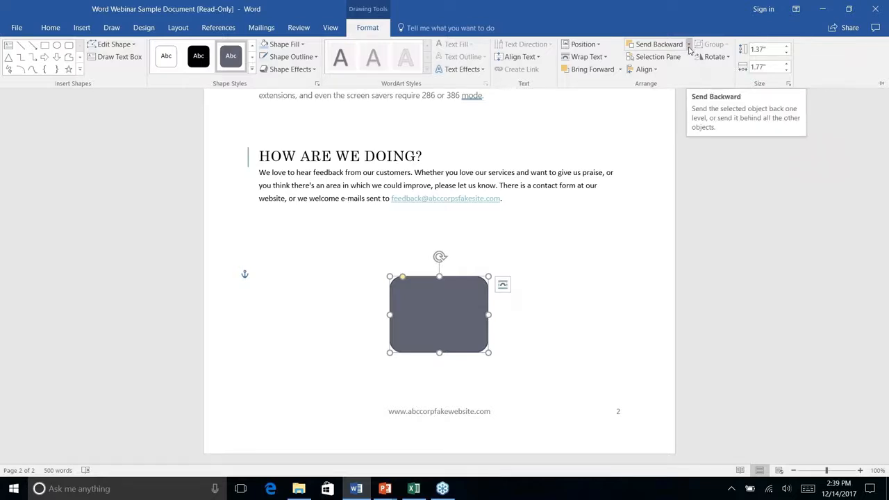
click(689, 48)
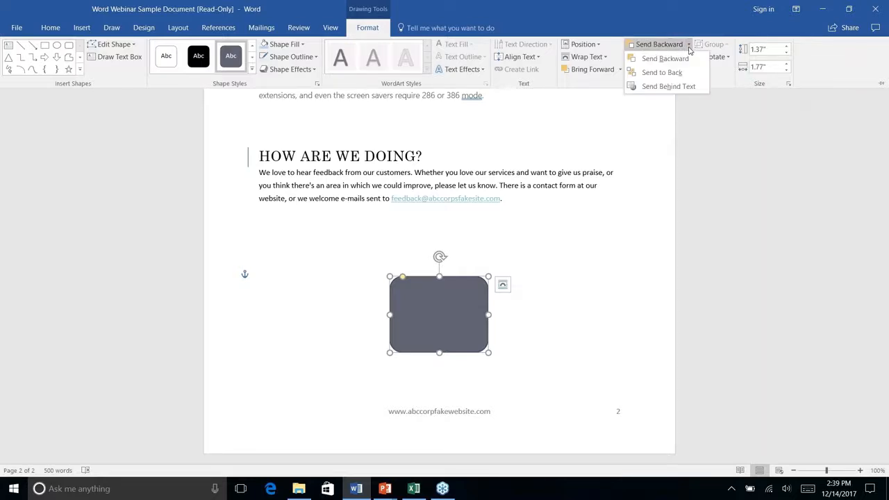
right_click(665, 88)
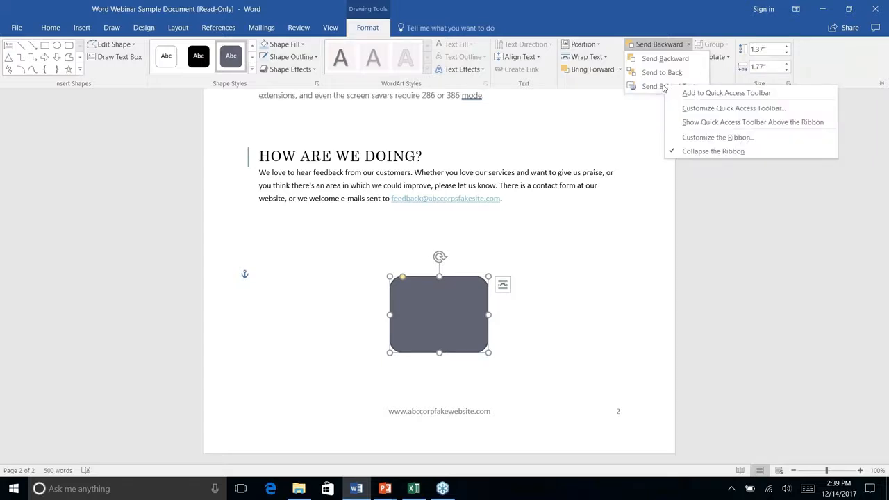
click(658, 88)
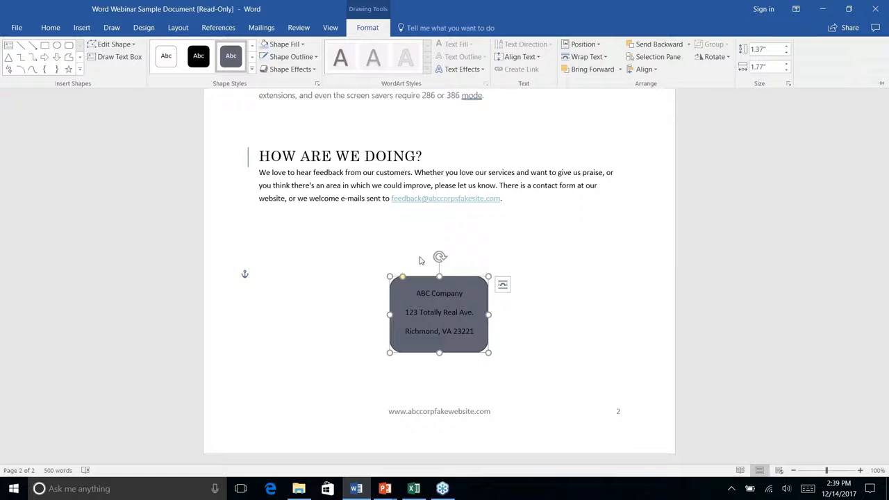
right_click(533, 334)
click(469, 292)
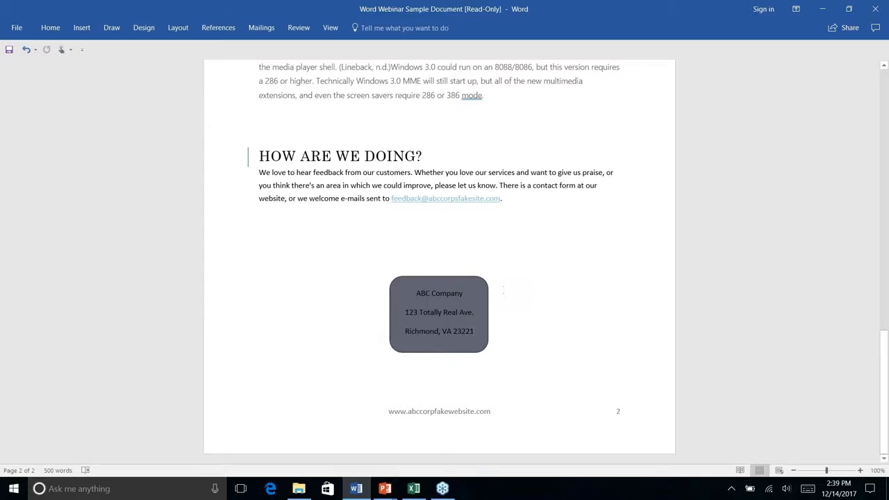
click(478, 300)
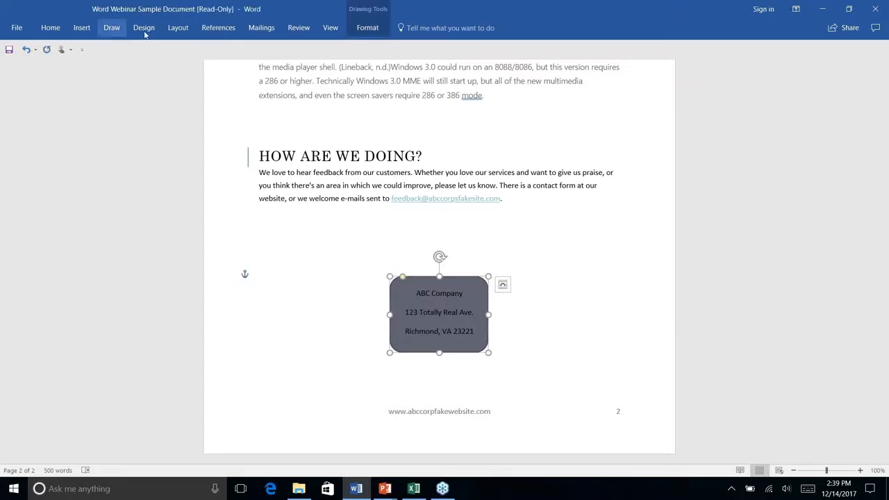
Step: Apply the light teal theme shape style to the rounded rectangle behind the address block, and deselect the shape
click(82, 29)
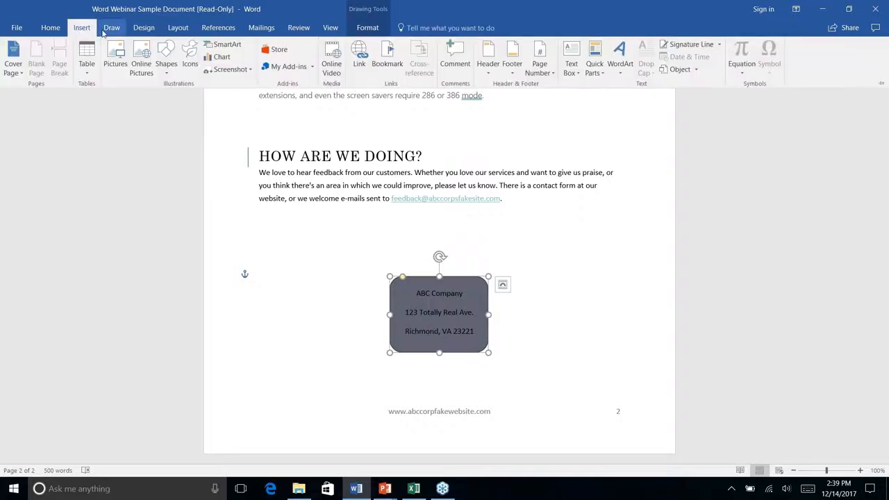
click(52, 29)
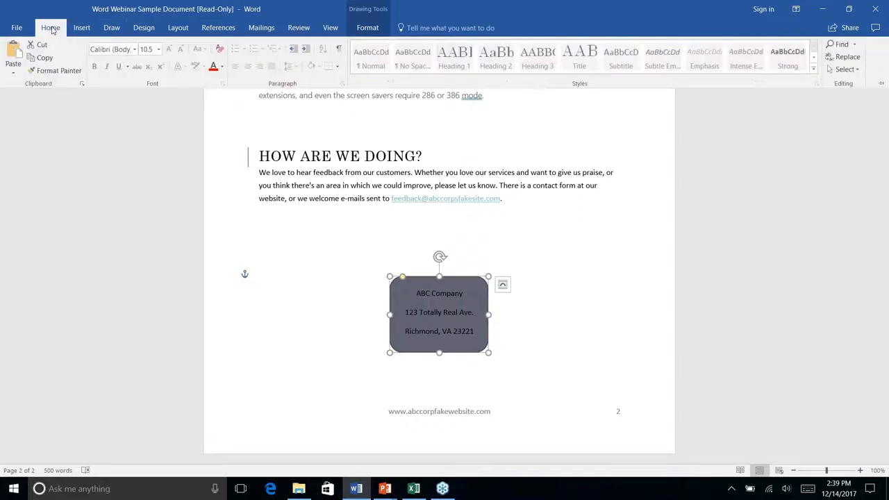
click(366, 28)
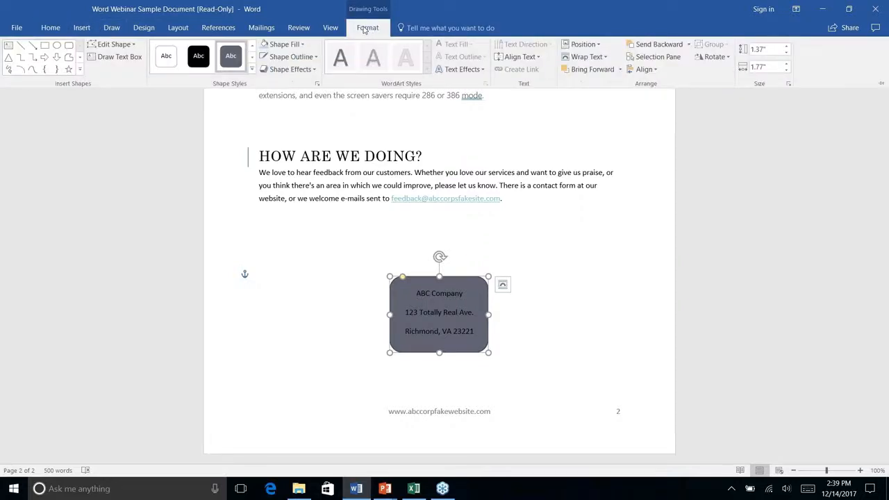
click(252, 71)
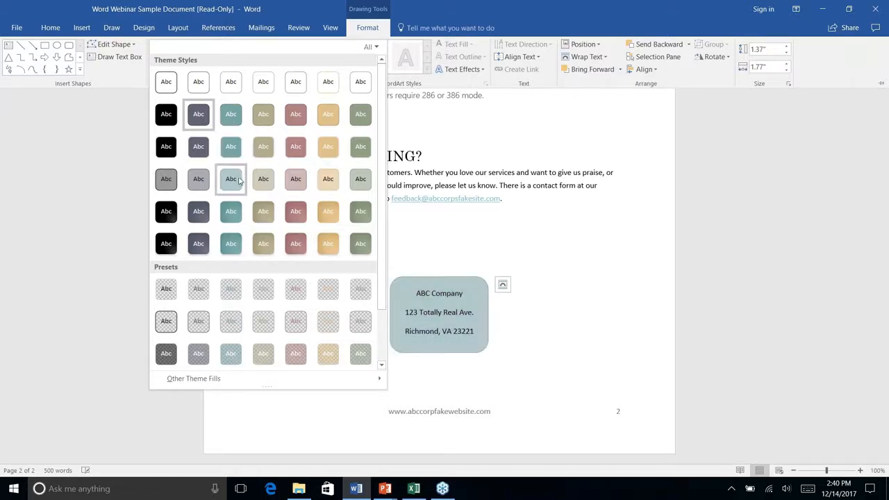
scroll(332, 261, down, 2)
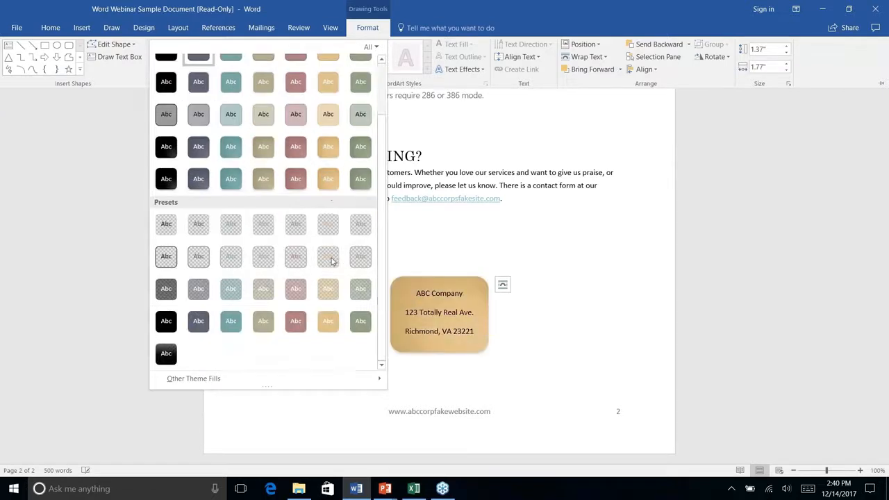
scroll(332, 261, up, 2)
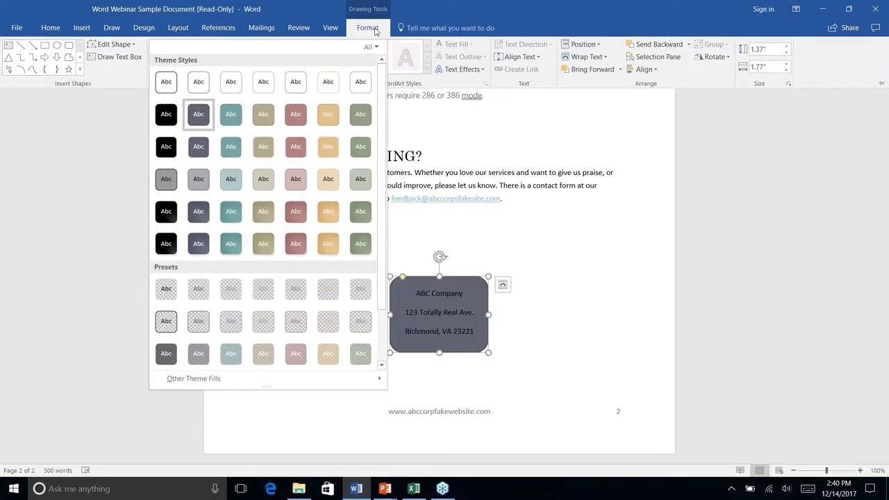
right_click(231, 182)
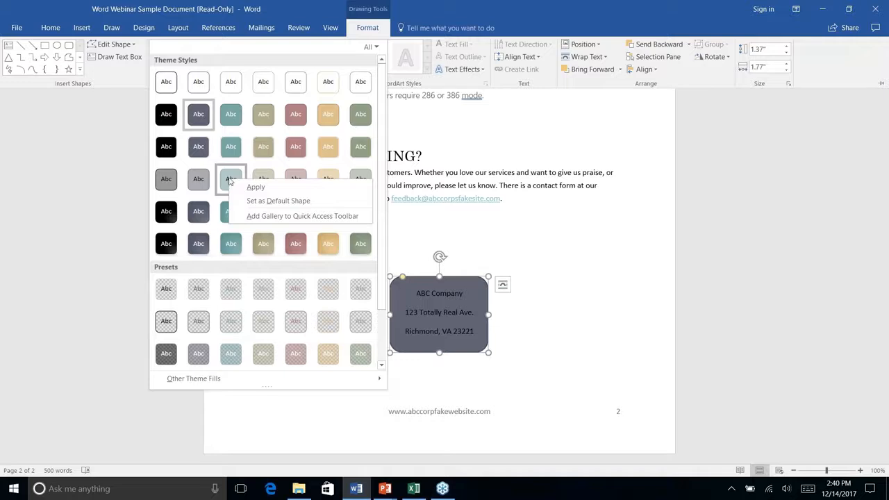
click(228, 179)
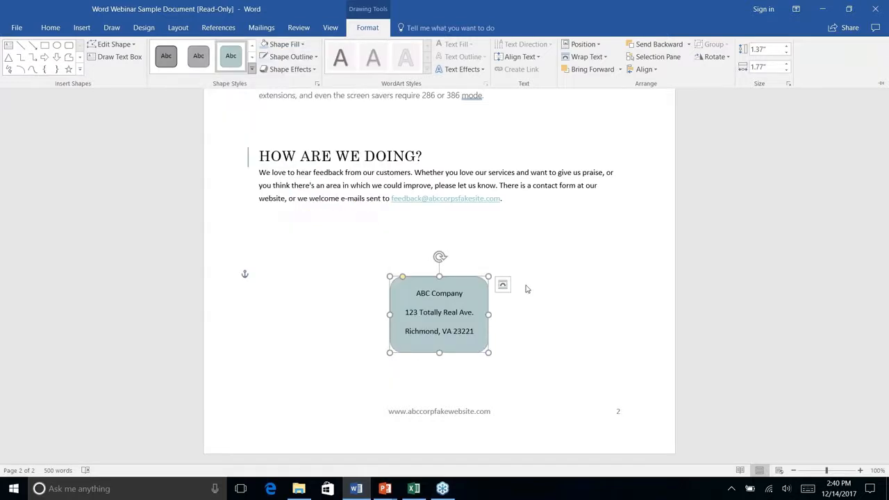
right_click(524, 340)
key(Escape)
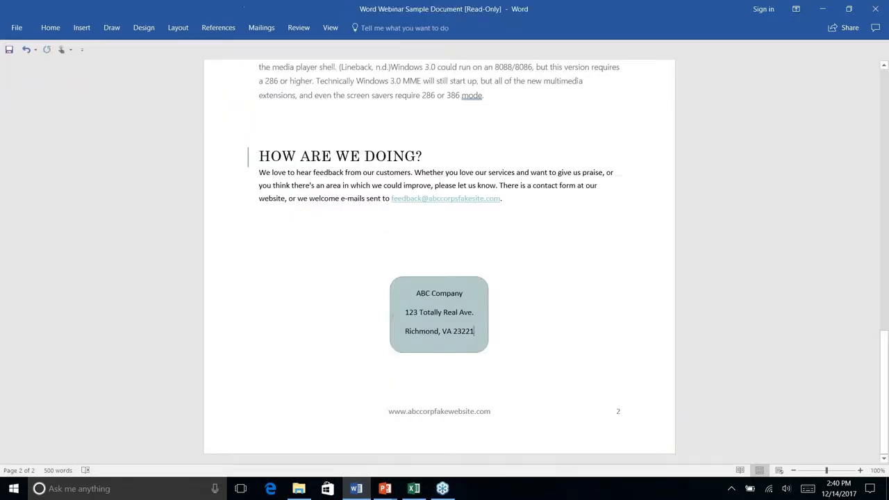
Step: Set the outline colour of the rounded rectangle behind the address block to Teal, Accent 2, Darker 50%
click(473, 288)
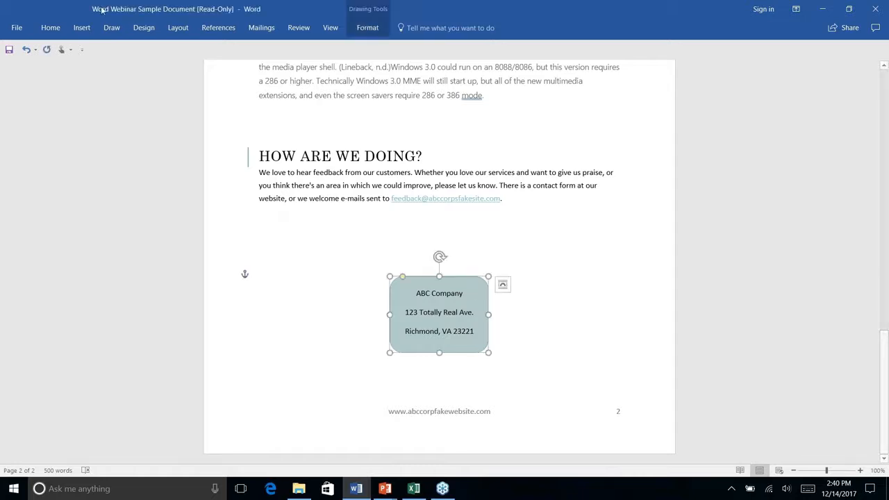
click(355, 29)
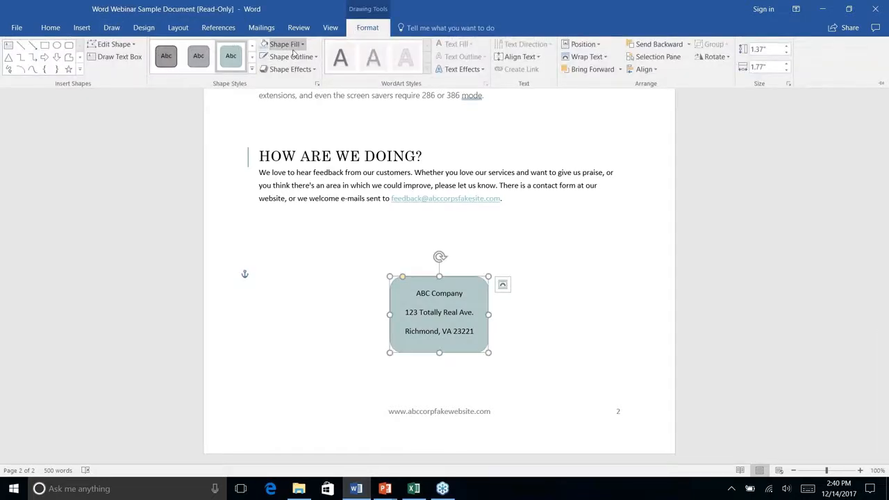
click(304, 58)
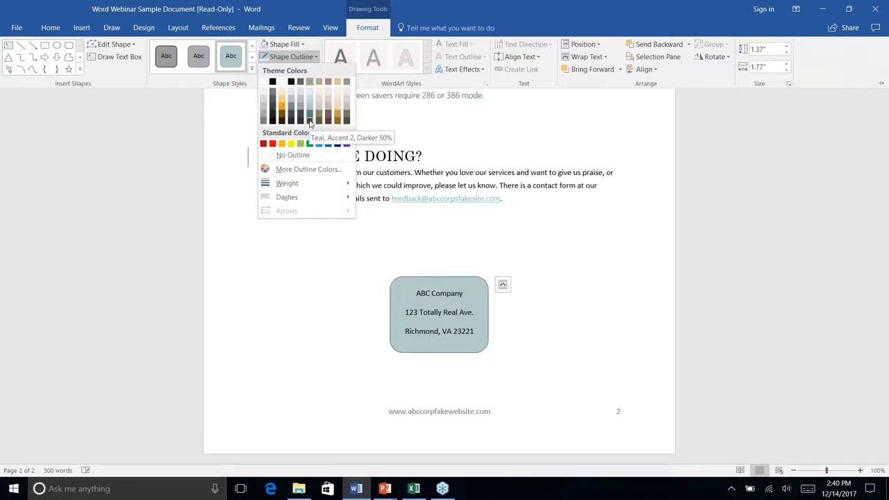
click(310, 122)
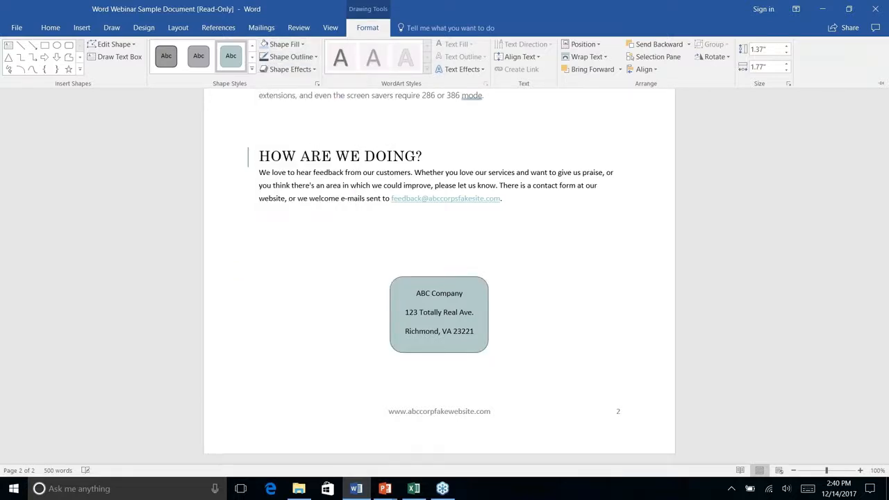
Step: Set the address shape's outline weight to 2¼ pt and deselect the shape
click(317, 58)
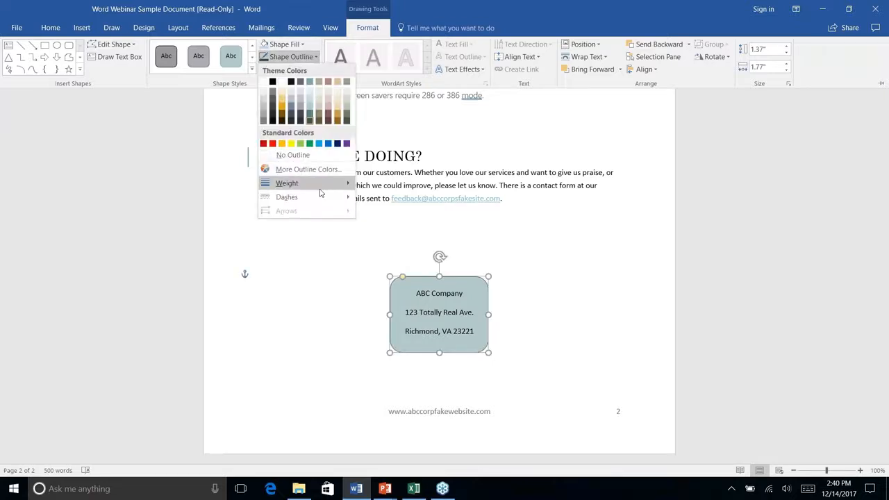
mouse_move(322, 189)
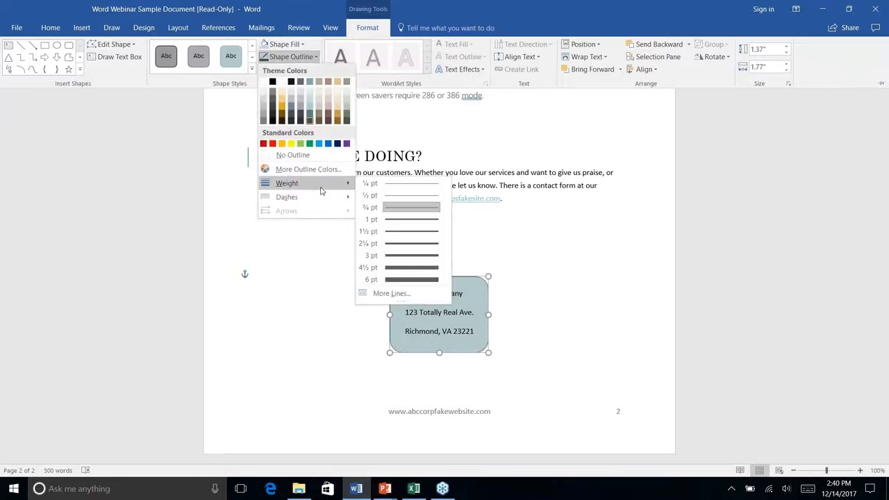
click(396, 247)
key(ctrl+F1)
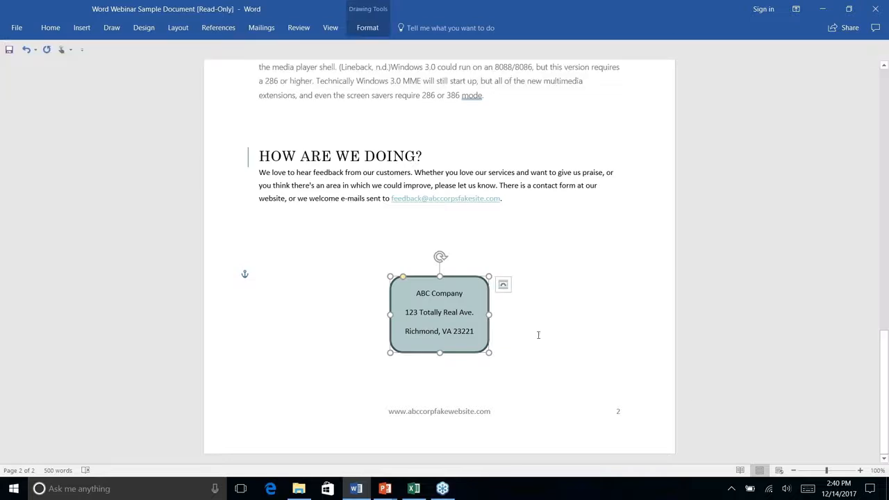
click(539, 335)
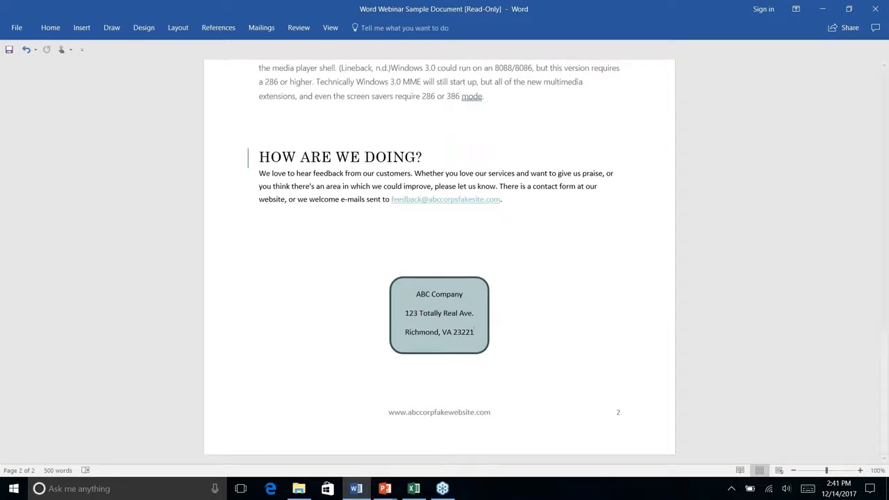
Step: Draw a rounded rectangle about 0.42" high and 3.14" wide over the "History Lesson" heading
scroll(439, 264, up, 8)
scroll(439, 264, up, 6)
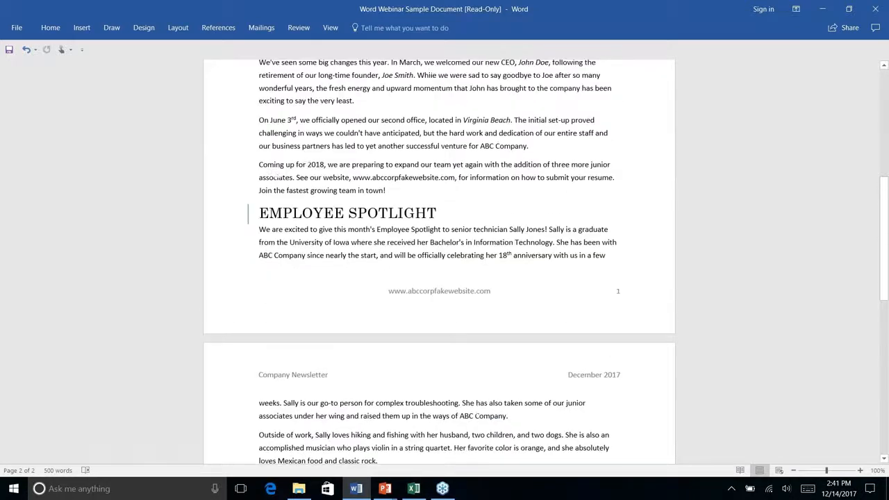
scroll(439, 264, down, 8)
scroll(439, 264, down, 2)
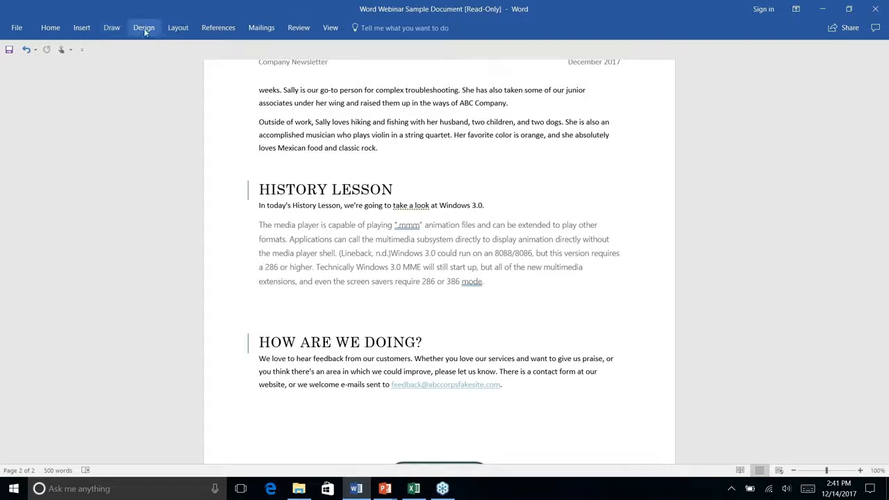
click(83, 29)
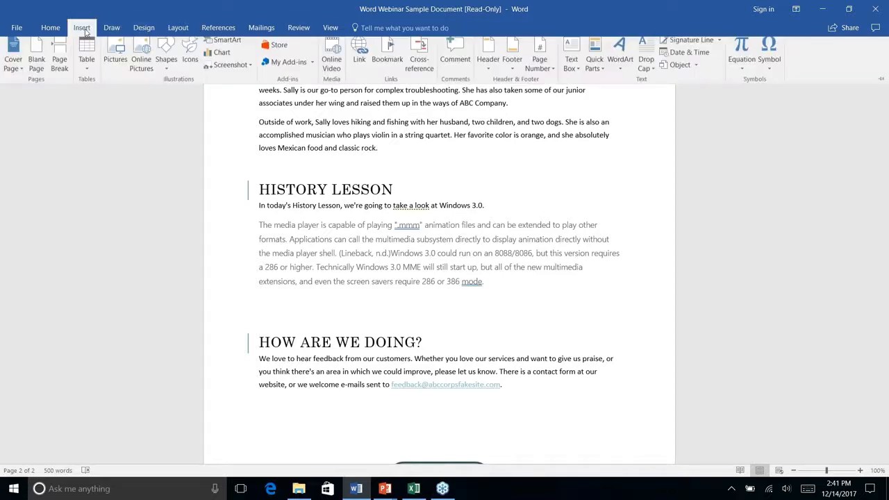
click(165, 70)
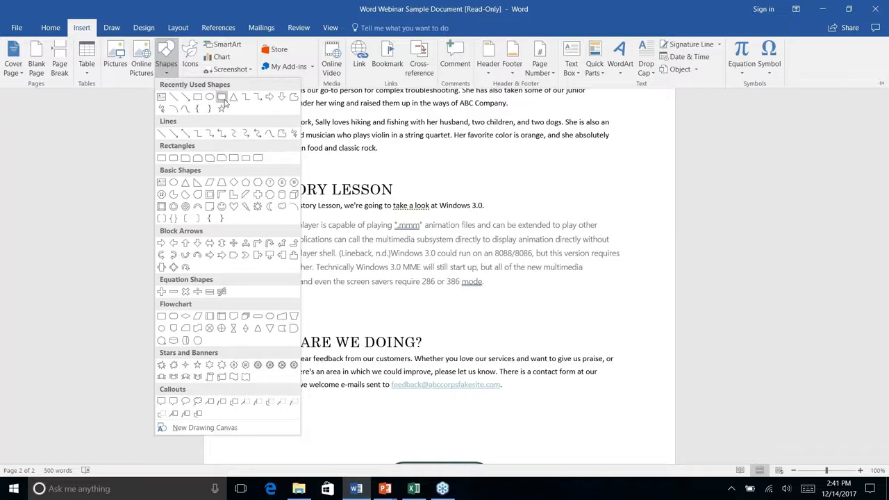
click(223, 99)
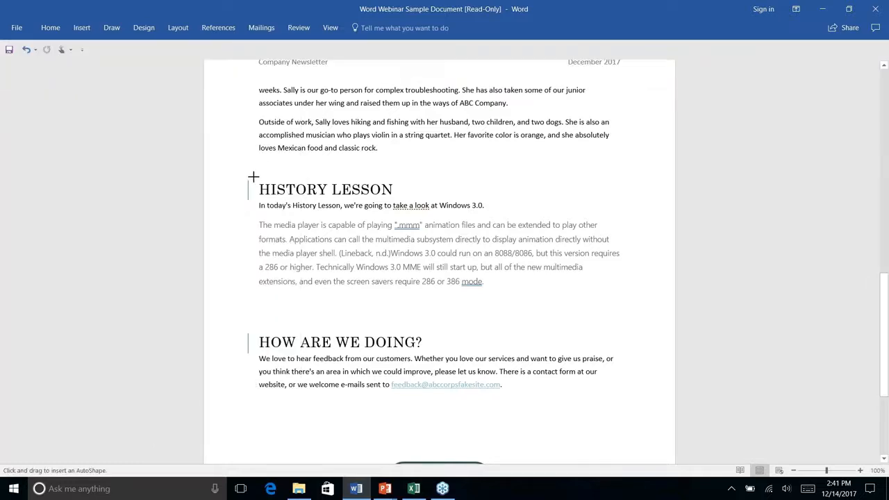
mouse_move(254, 176)
mouse_down()
mouse_move(451, 194)
mouse_move(428, 201)
mouse_up()
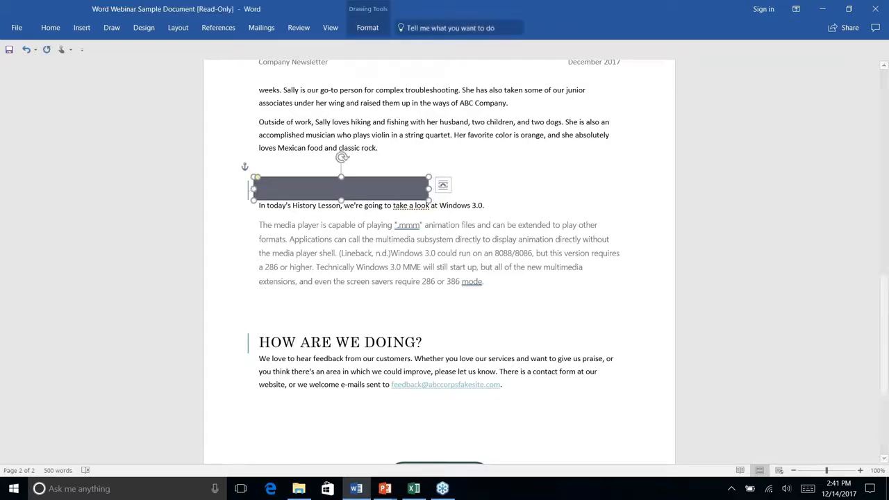
Step: Send the new rounded rectangle behind the "History Lesson" heading text and deselect it
click(358, 26)
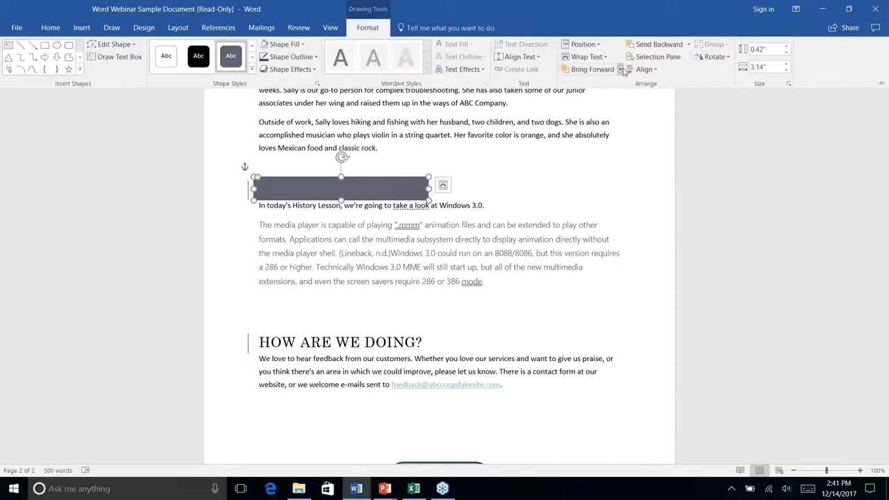
click(689, 45)
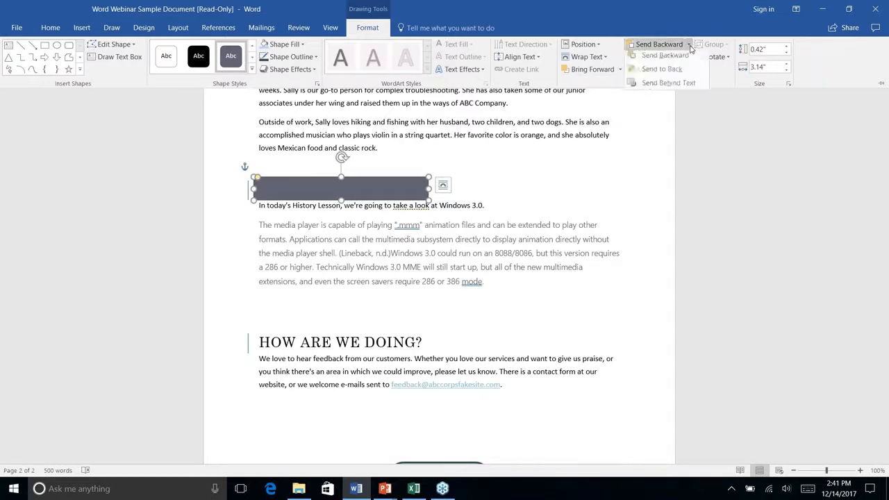
click(666, 86)
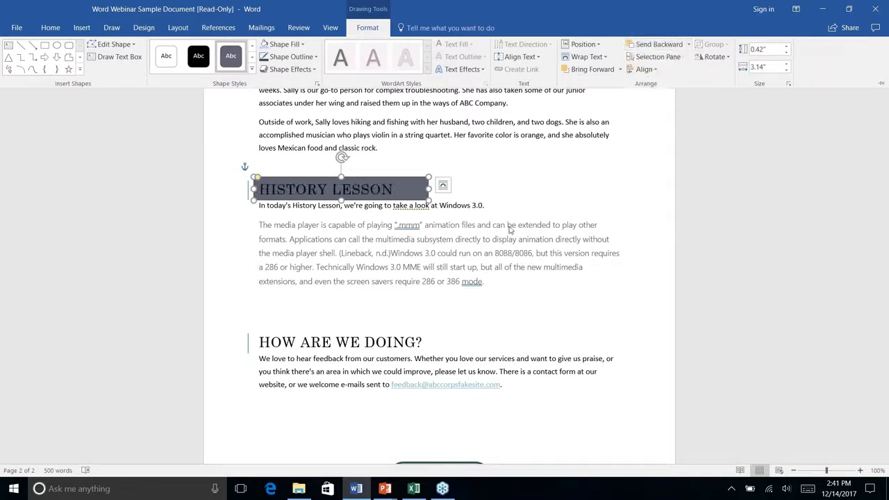
double_click(367, 27)
click(498, 183)
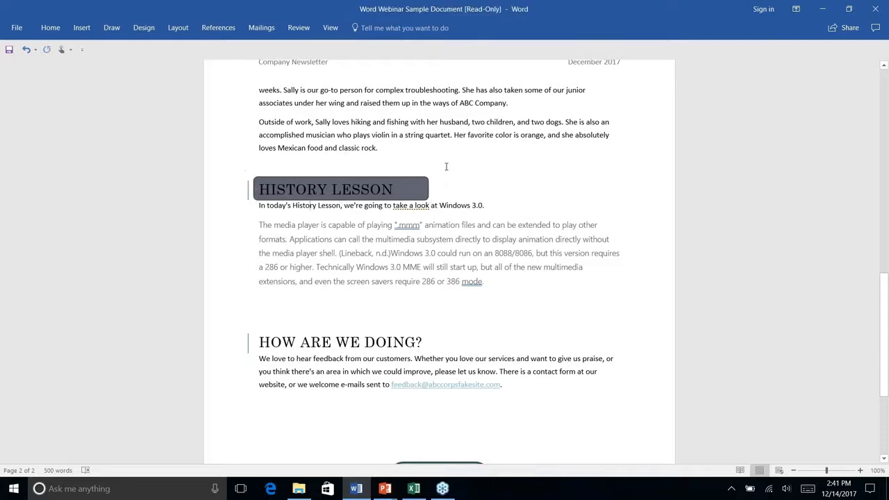
Step: Select the teal rounded rectangle behind the company address block as the formatting source
scroll(423, 234, up, 1)
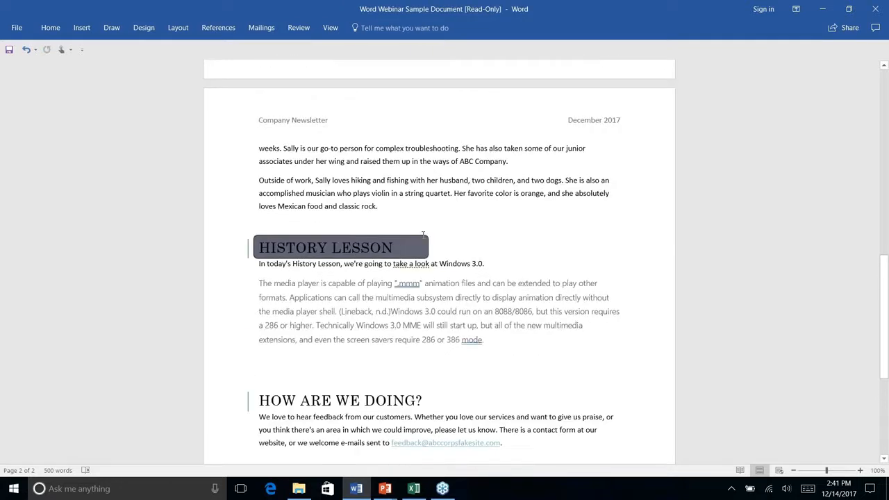
scroll(423, 235, down, 3)
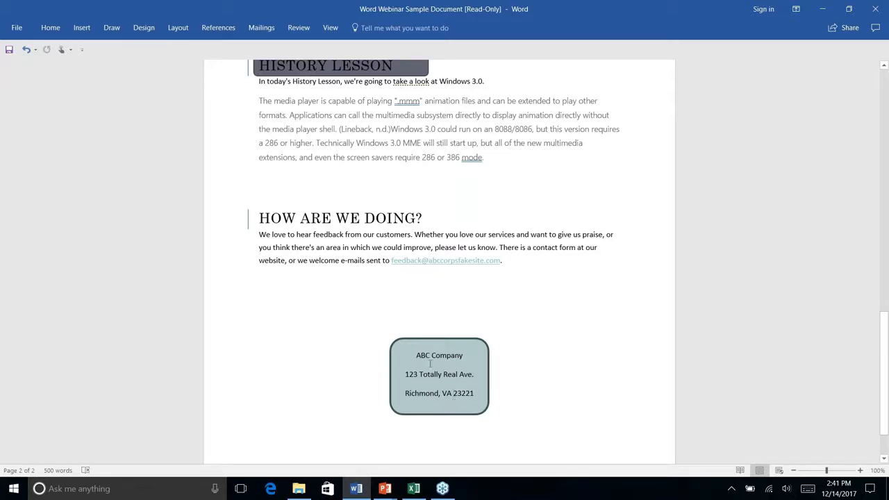
click(51, 31)
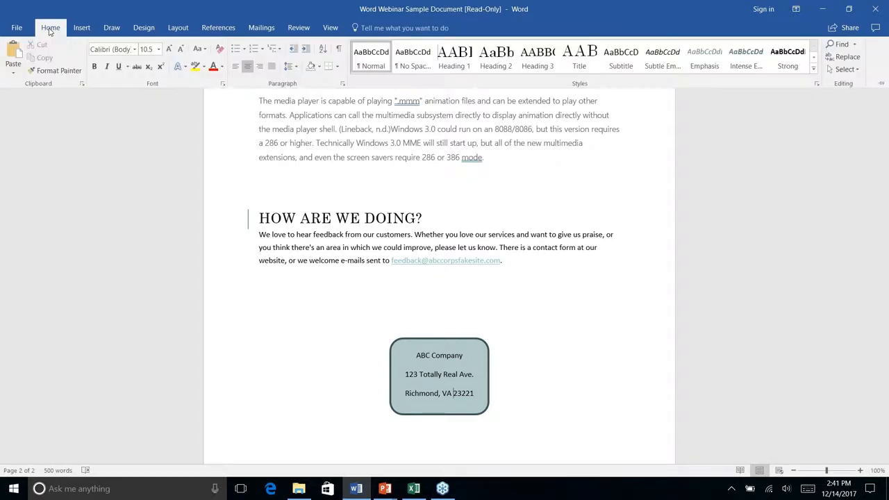
click(385, 383)
click(387, 349)
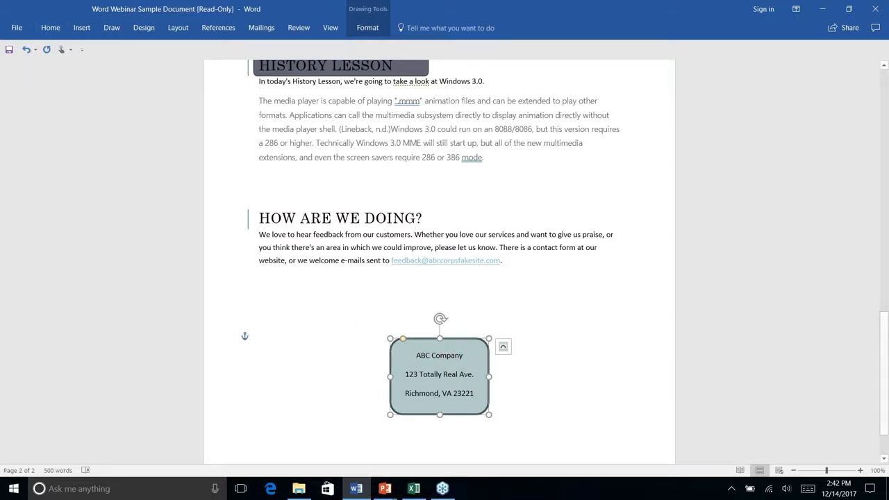
click(50, 28)
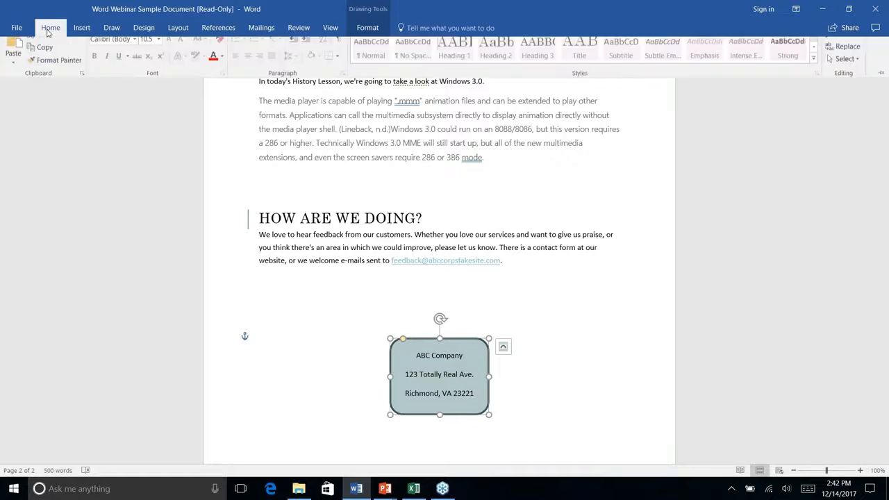
click(55, 70)
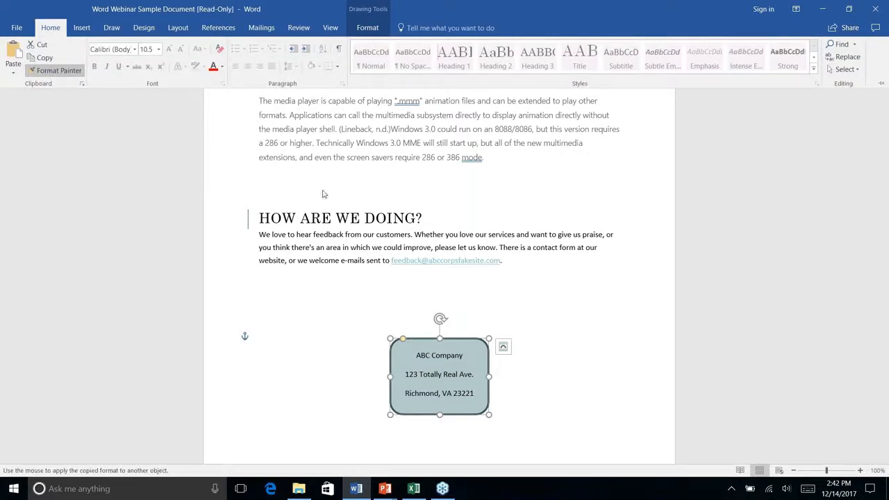
click(46, 74)
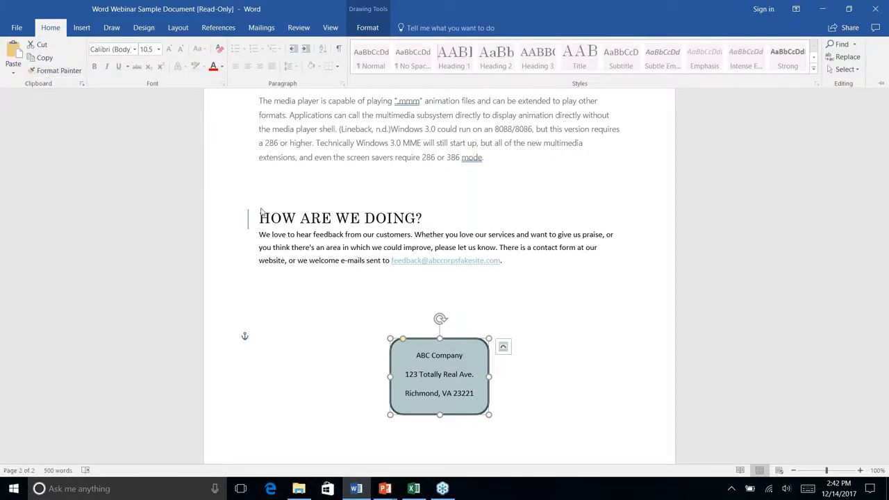
click(350, 308)
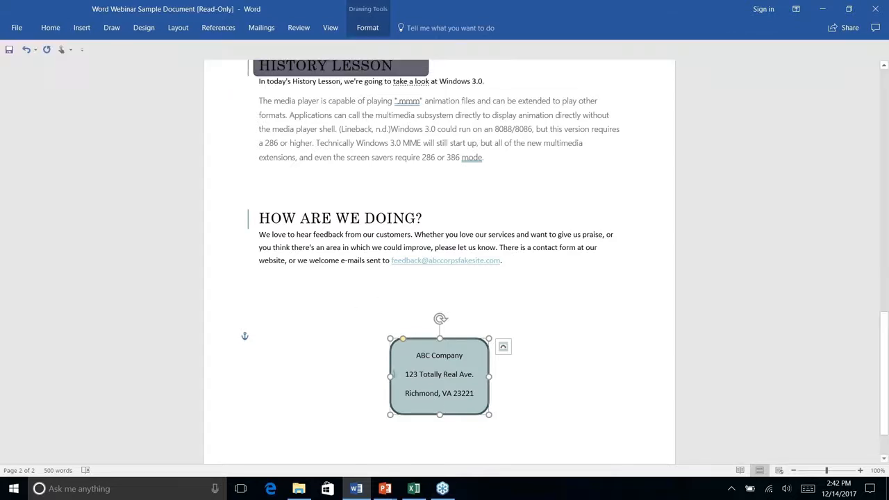
Step: Copy the address shape's formatting onto the rounded rectangle behind the "History Lesson" heading with Format Painter, and deselect it
click(395, 380)
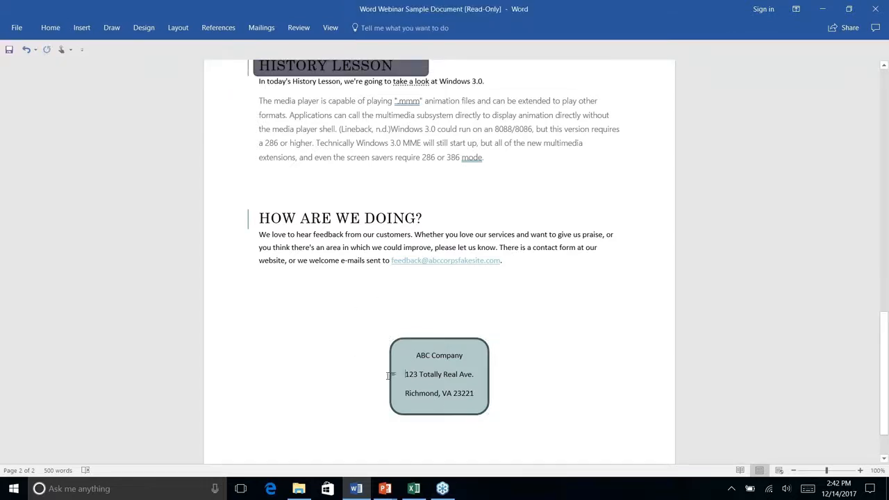
click(390, 375)
click(390, 347)
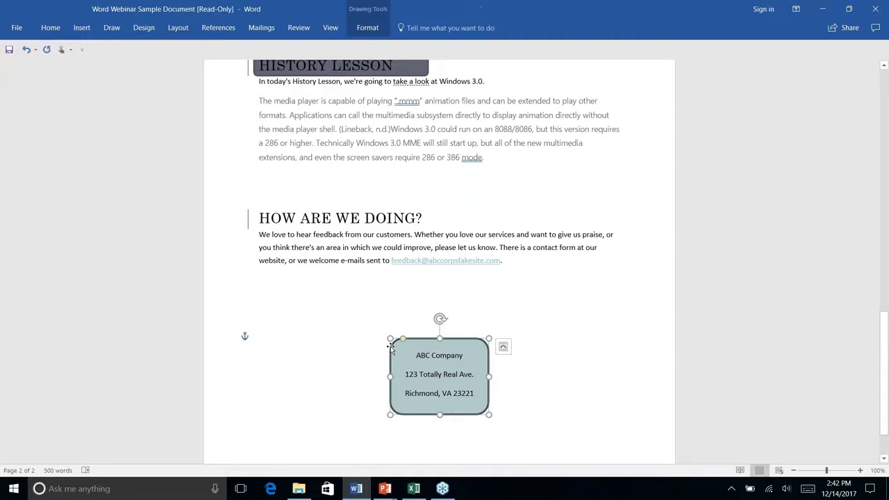
click(61, 29)
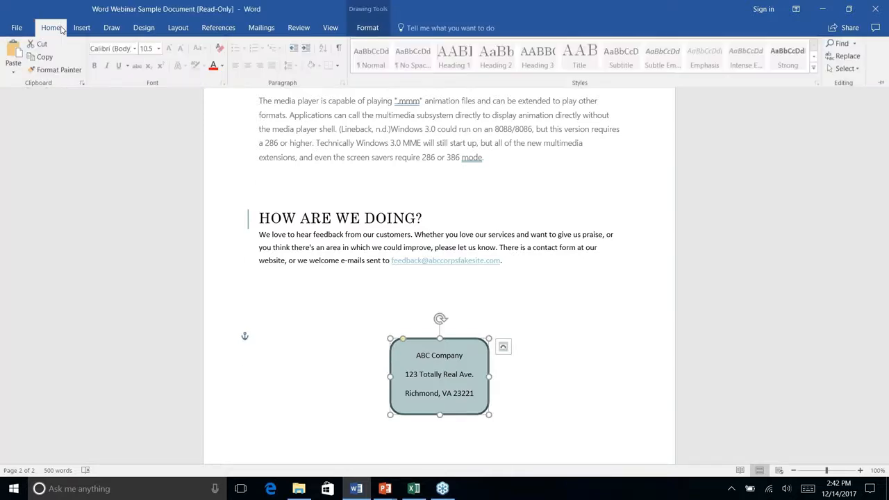
click(54, 70)
scroll(439, 264, down, 1)
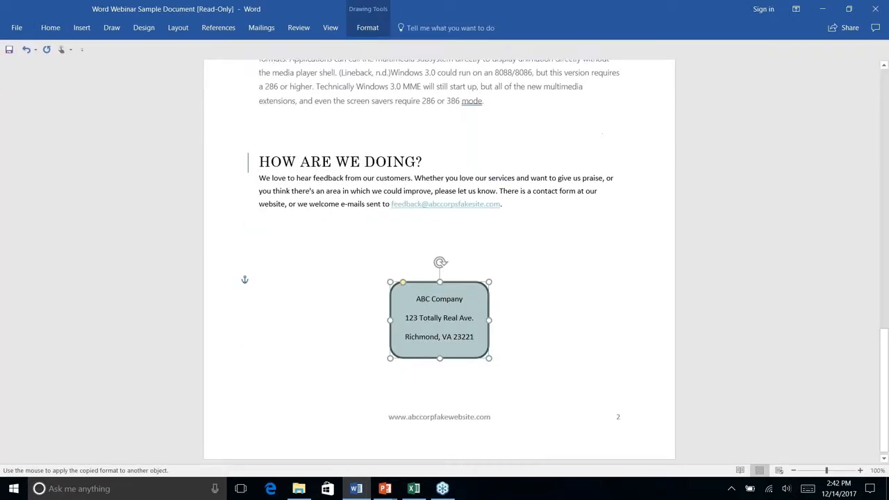
scroll(439, 264, up, 3)
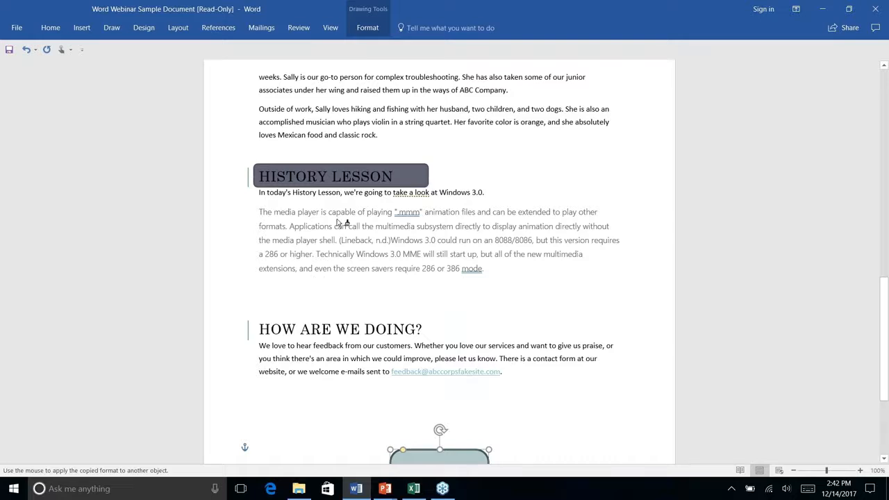
click(503, 269)
click(422, 174)
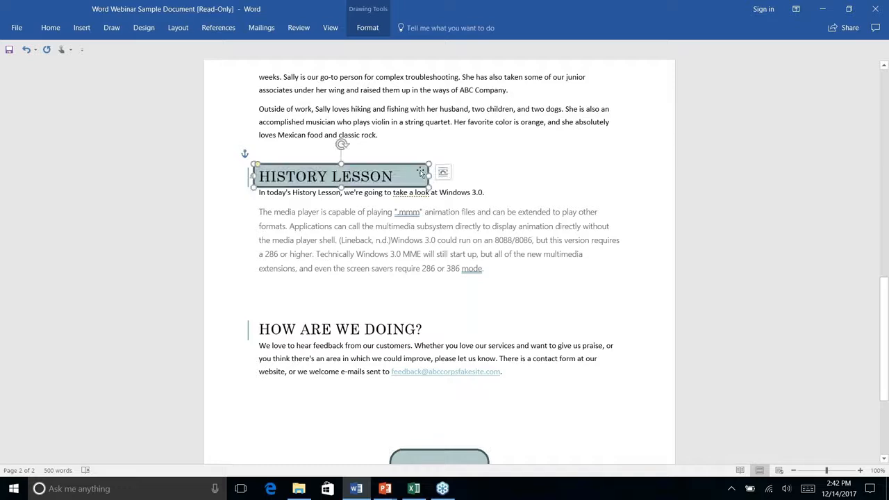
click(499, 167)
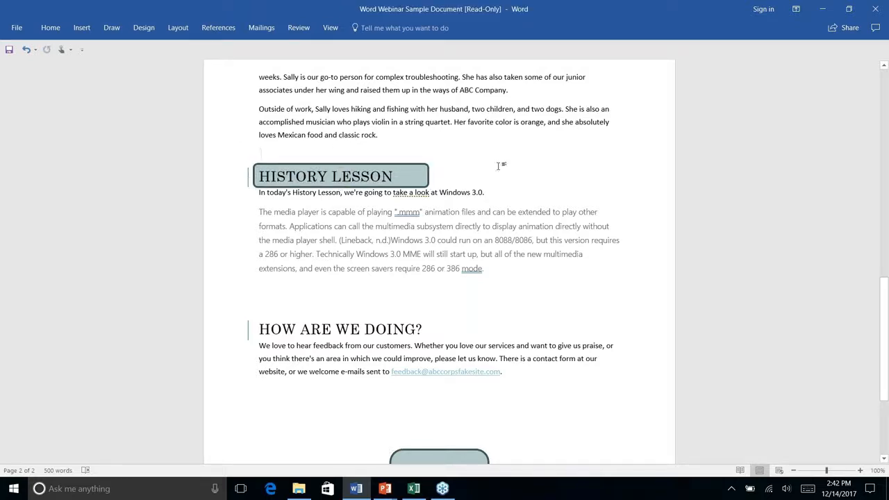
right_click(499, 167)
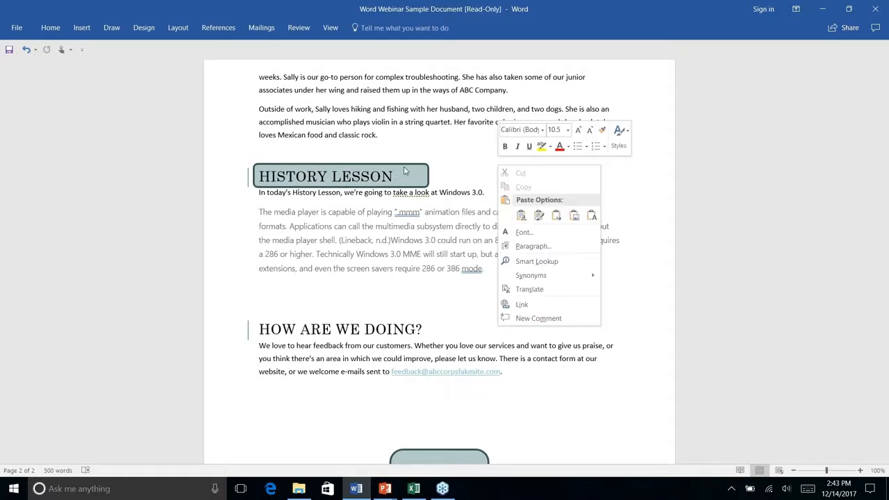
key(Escape)
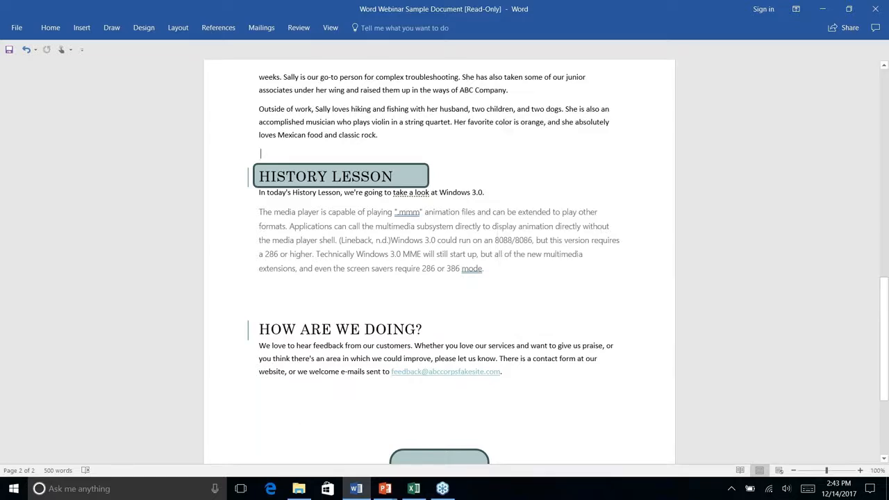
scroll(439, 264, up, 1)
scroll(439, 264, down, 3)
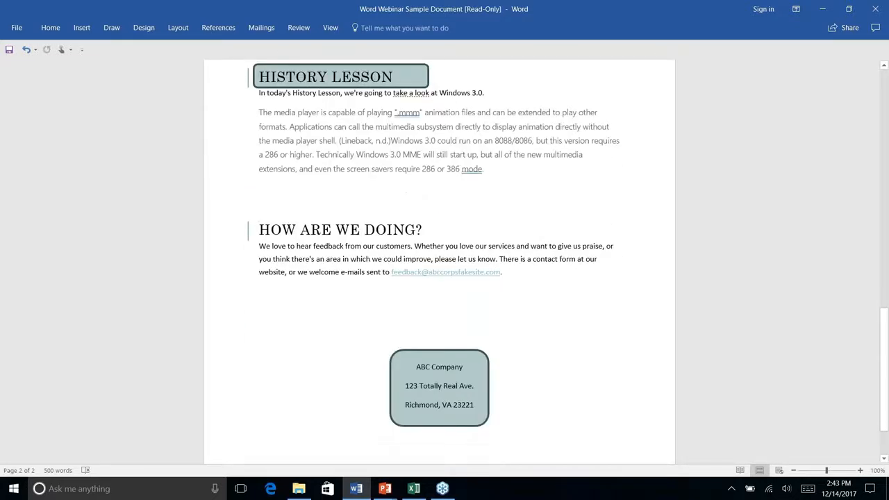
scroll(439, 264, up, 2)
scroll(439, 264, down, 1)
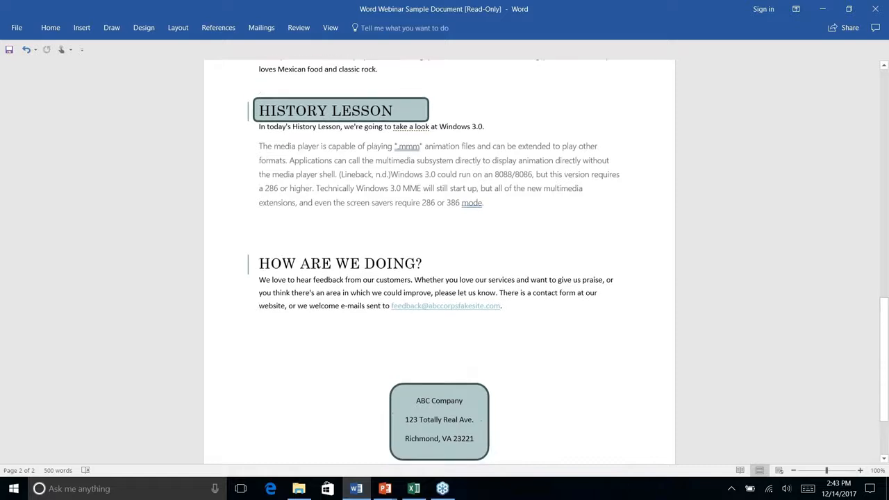
scroll(439, 264, down, 3)
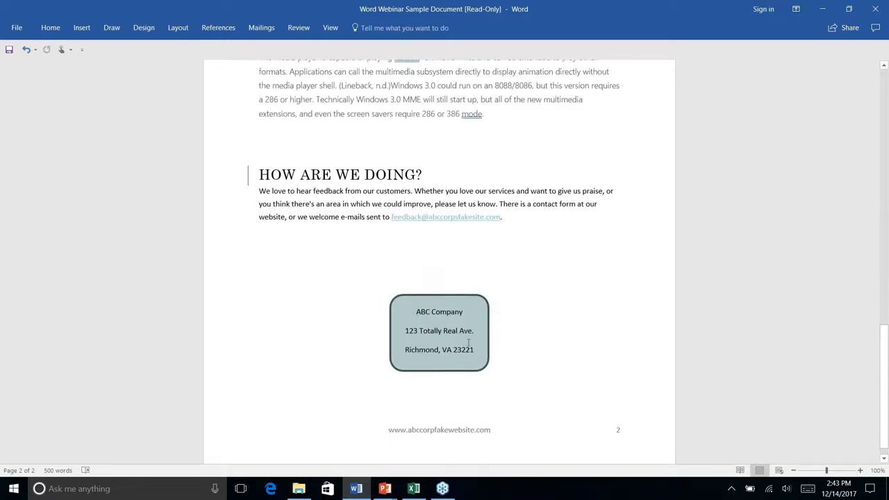
scroll(468, 343, up, 7)
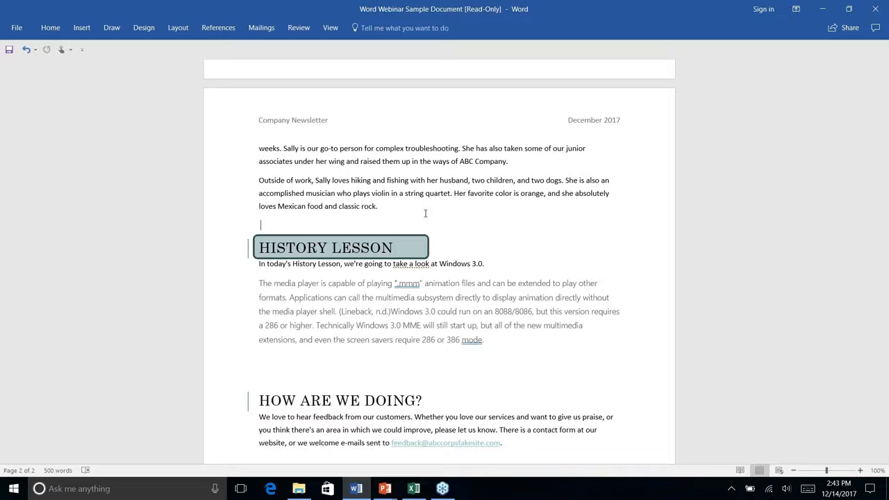
Step: Switch to the PowerPoint slideshow, advance to the "Find & Replace 2.0" slide, and return to the Word document
key(alt+Tab)
key(Right)
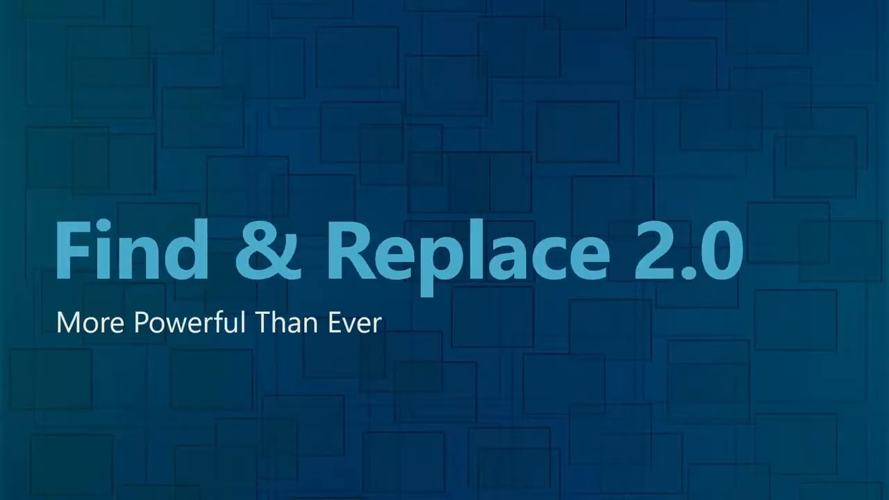
key(alt+Tab)
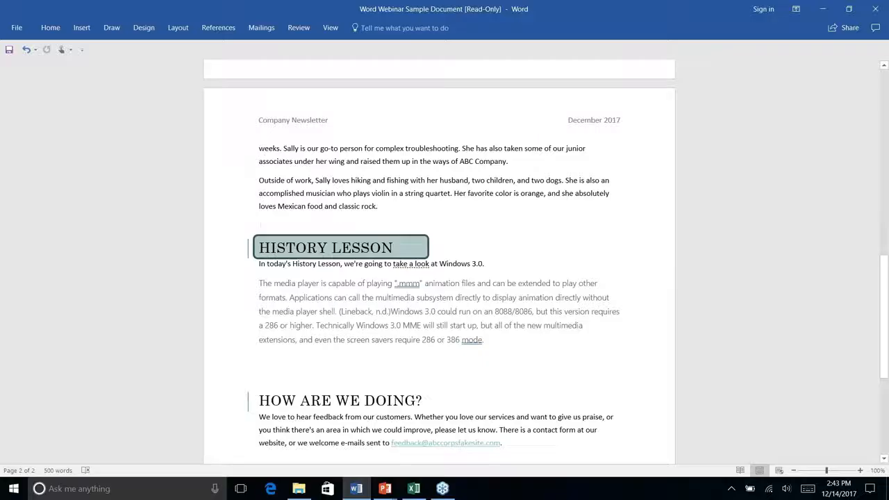
Step: Place the cursor at the start of the body text under "Introduction" and open the Find and Replace dialog for replacing
scroll(548, 215, down, 5)
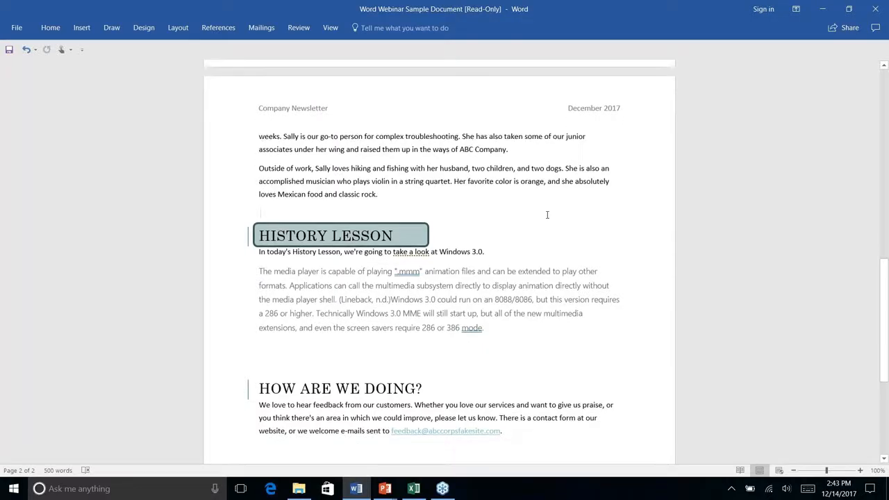
key(ctrl+Home)
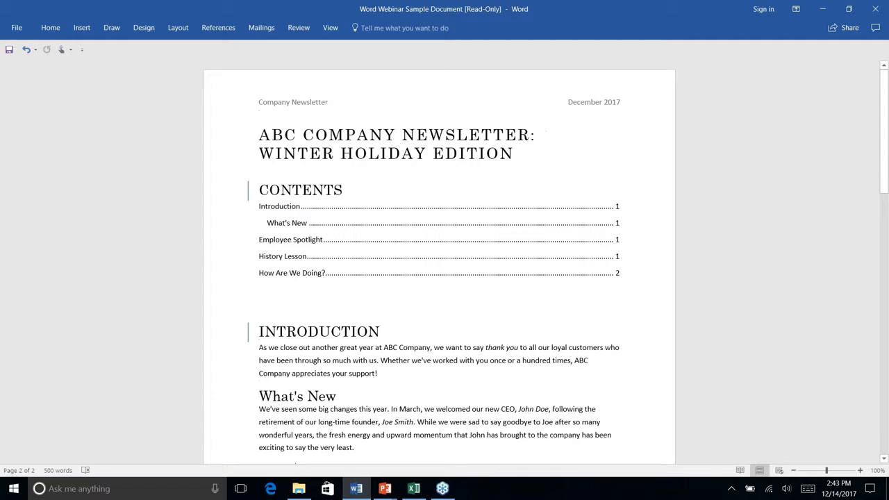
scroll(439, 264, down, 6)
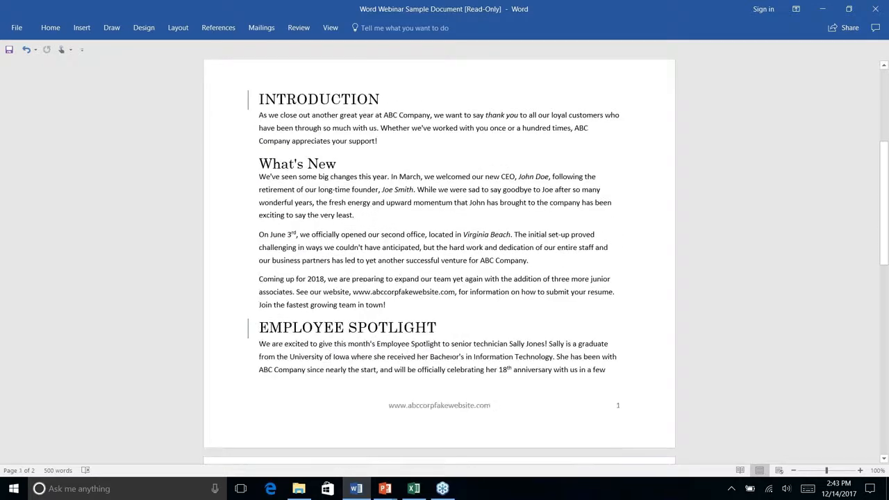
click(258, 113)
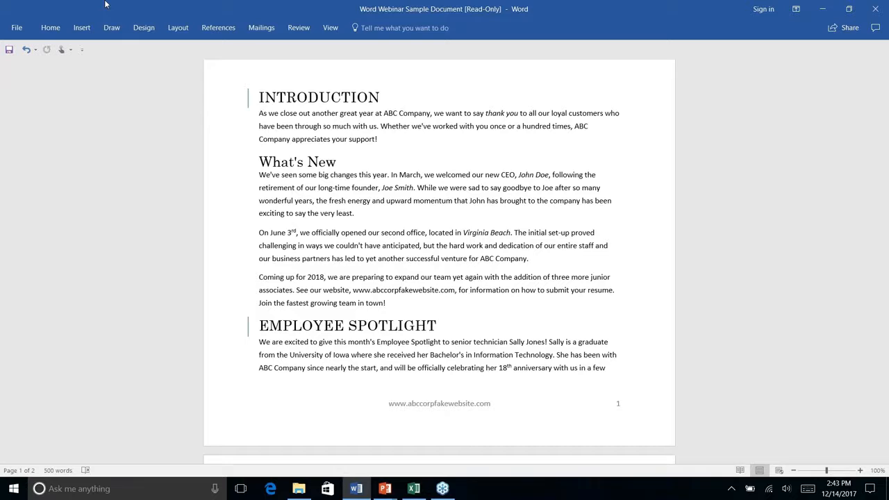
click(51, 32)
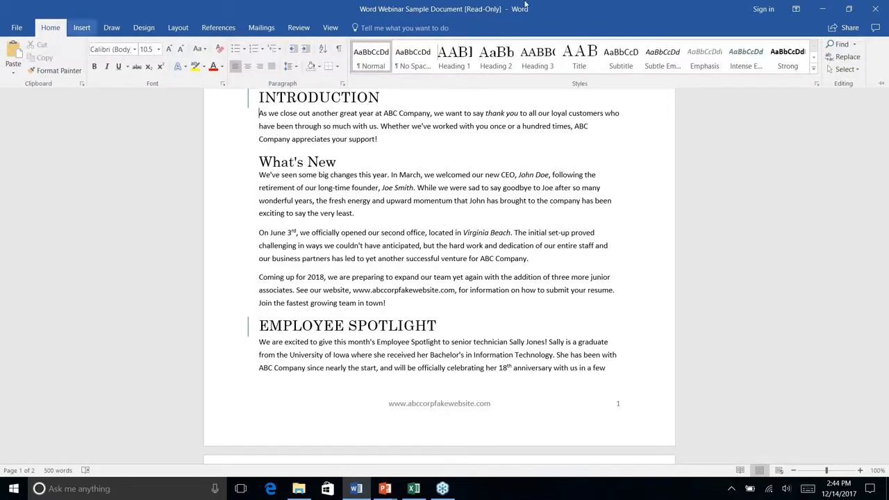
right_click(843, 61)
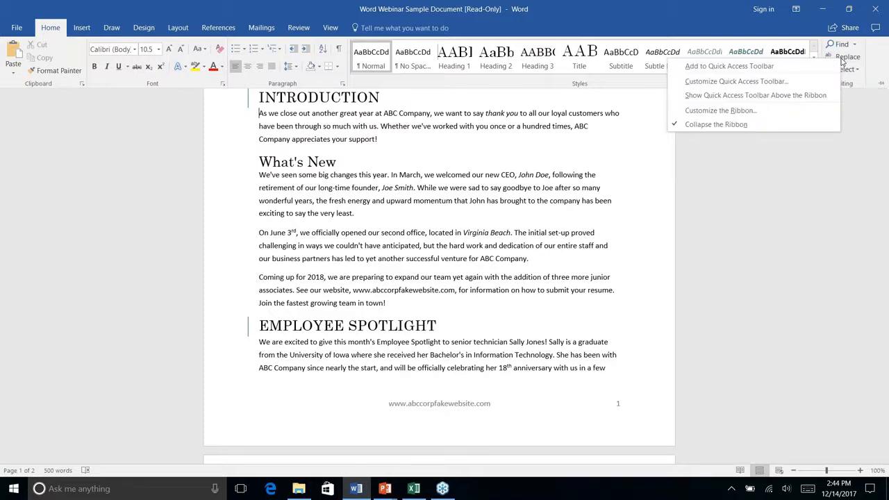
click(847, 58)
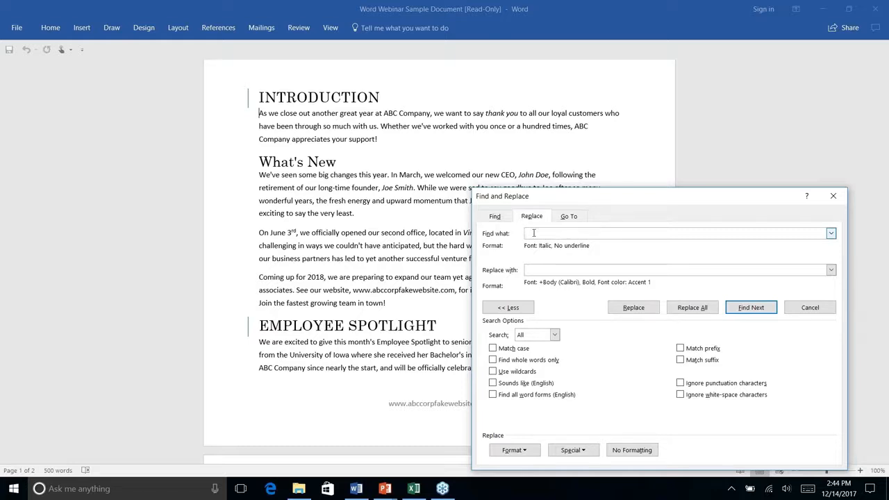
Step: Specify italic font style with no underline as the formatting to find, leaving the search text empty
click(503, 219)
click(532, 217)
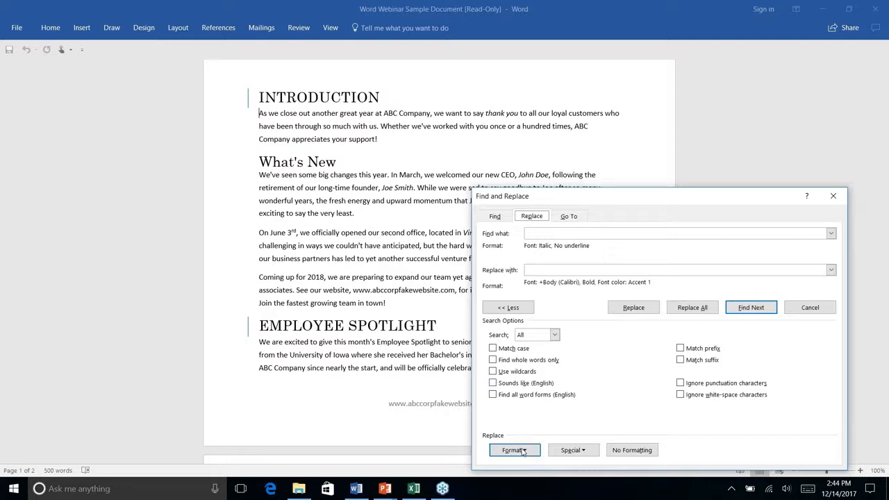
click(544, 235)
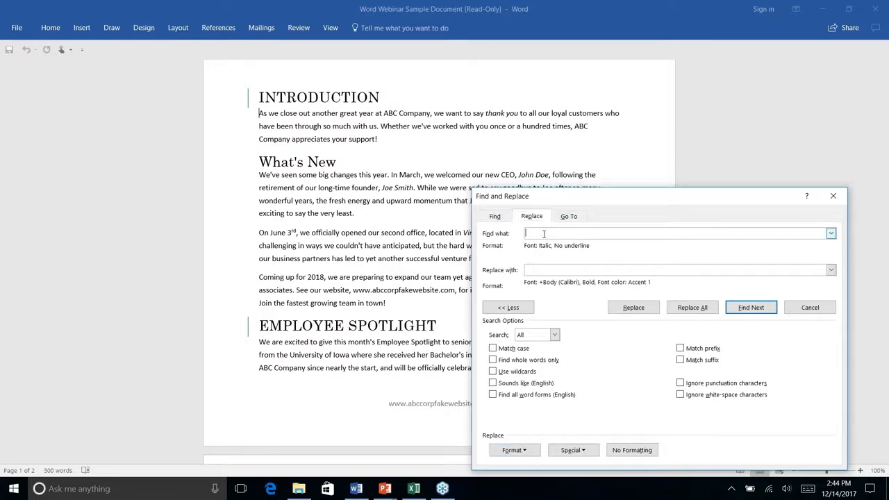
click(528, 453)
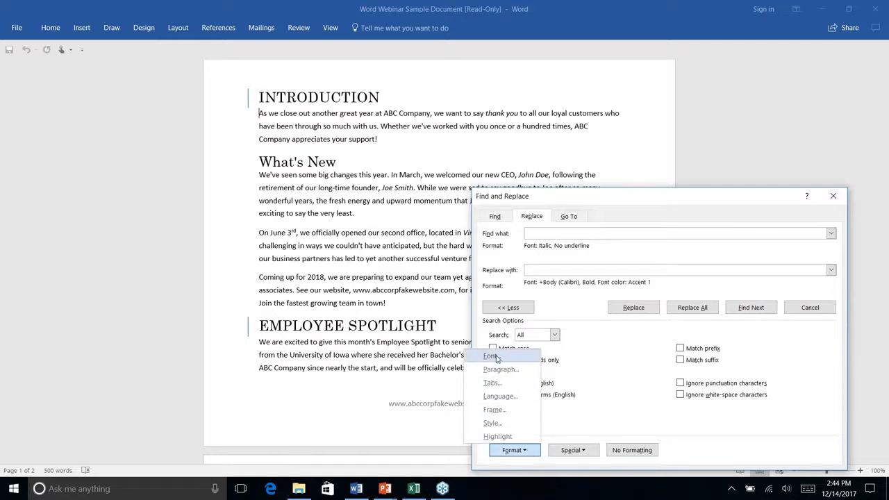
click(492, 356)
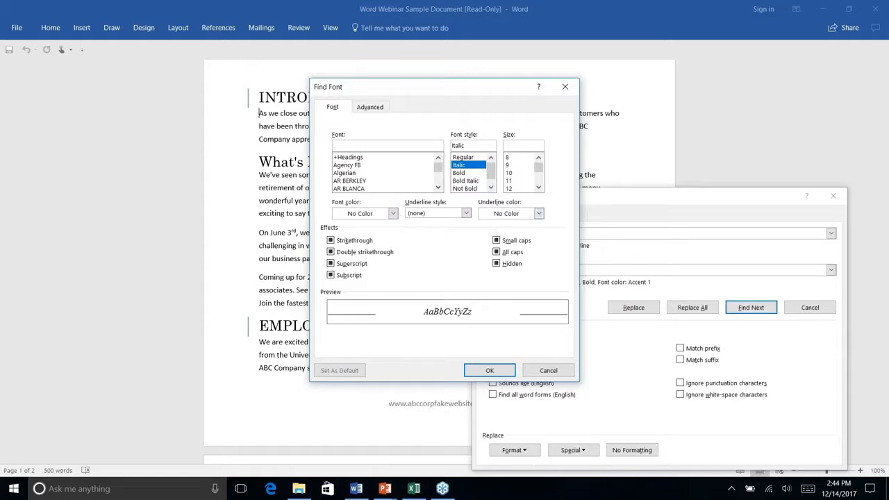
click(492, 370)
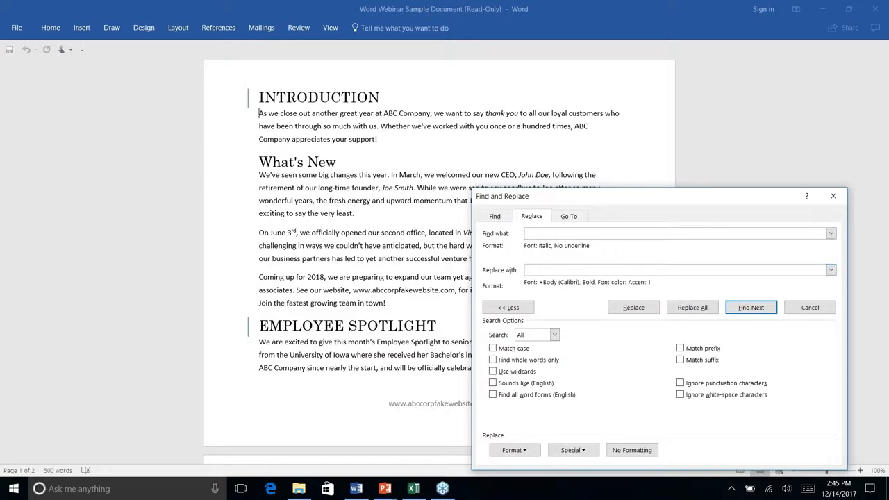
Step: Set the replacement formatting to bold with the dark teal Accent 2 font color
click(515, 451)
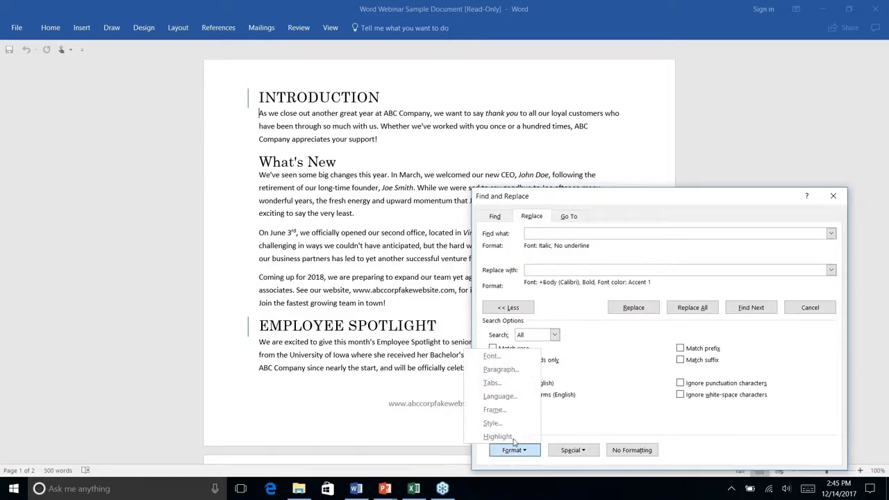
click(491, 357)
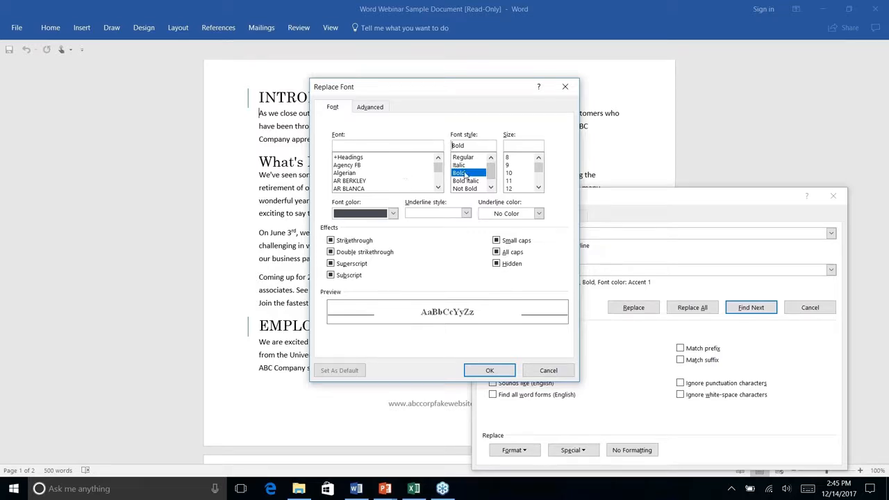
click(393, 214)
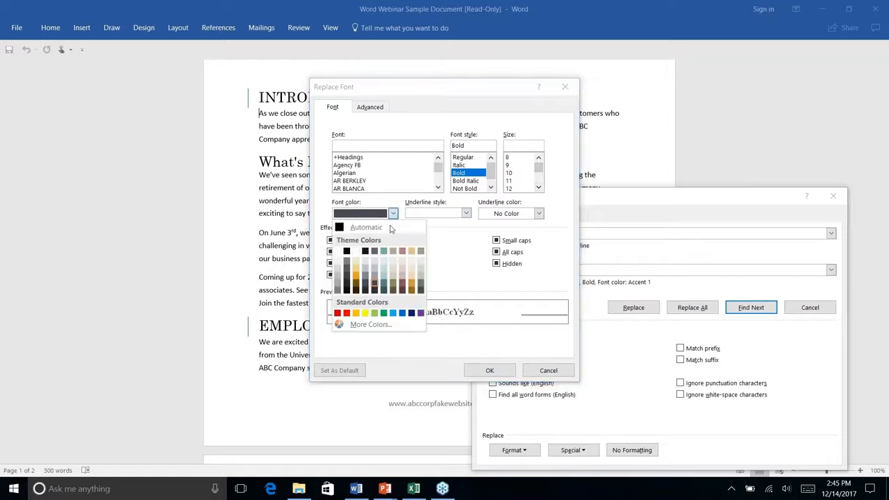
click(384, 285)
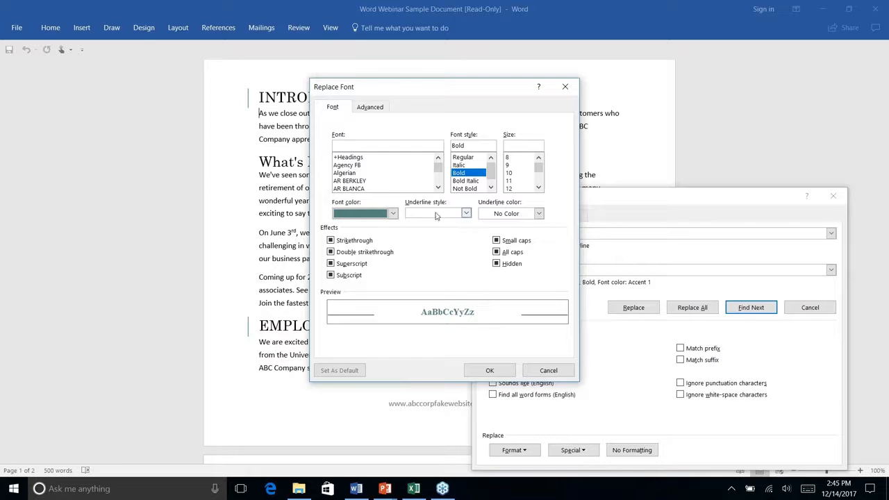
click(490, 371)
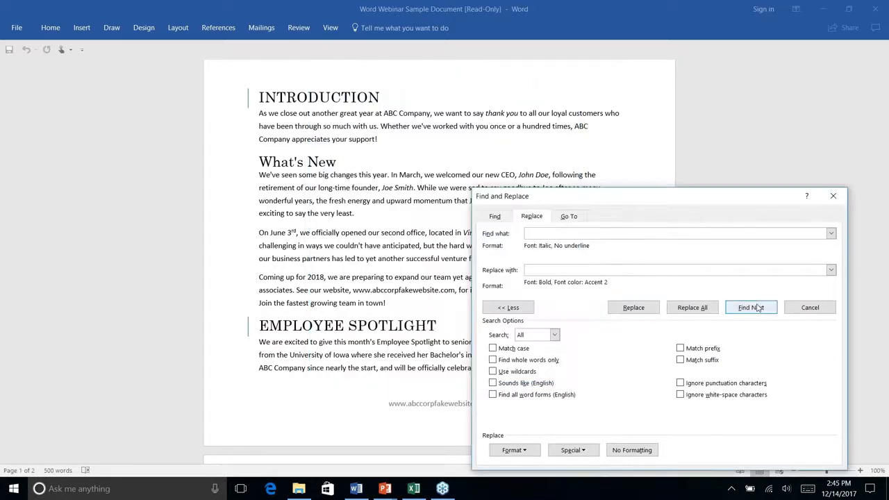
Step: Apply the replacement formatting to the first italic match, "thank you", and to all remaining matches in the document
click(756, 310)
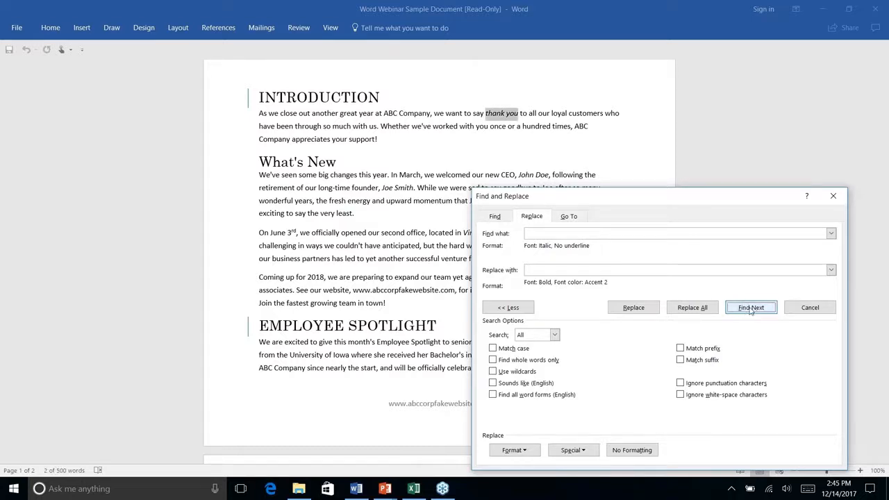
click(634, 308)
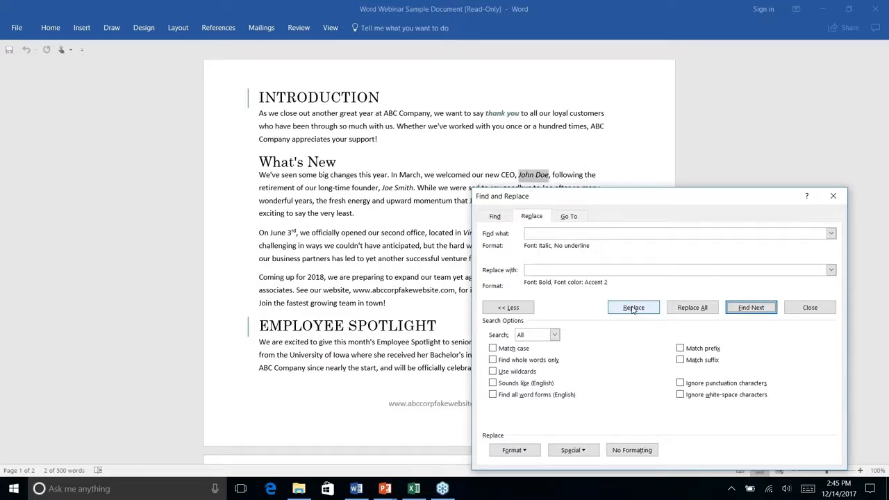
click(693, 307)
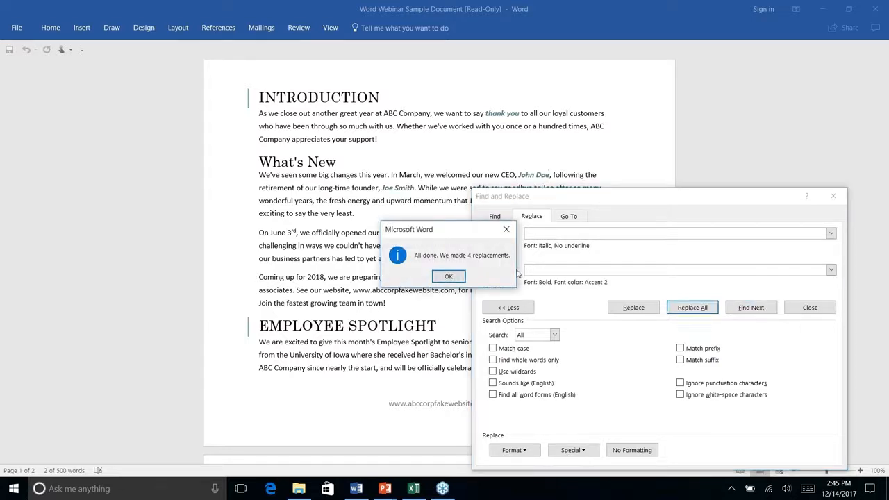
Step: Dismiss the replacement summary and close the Find and Replace dialog
click(448, 277)
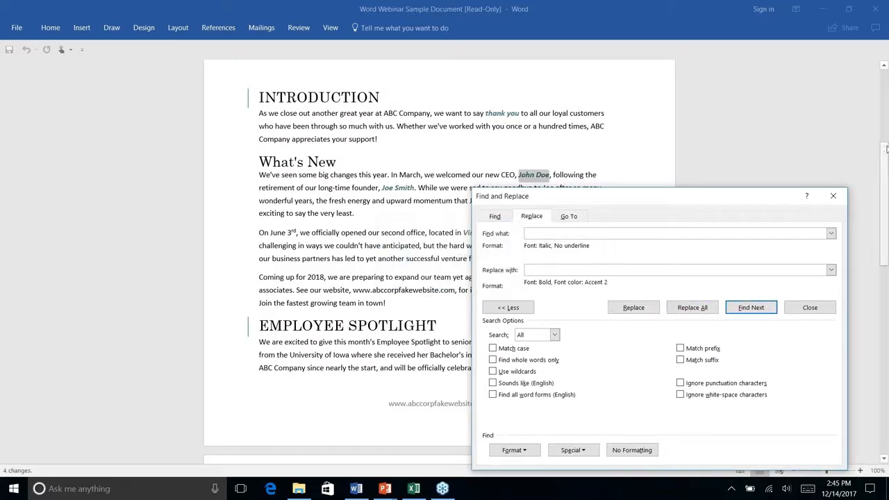
click(833, 196)
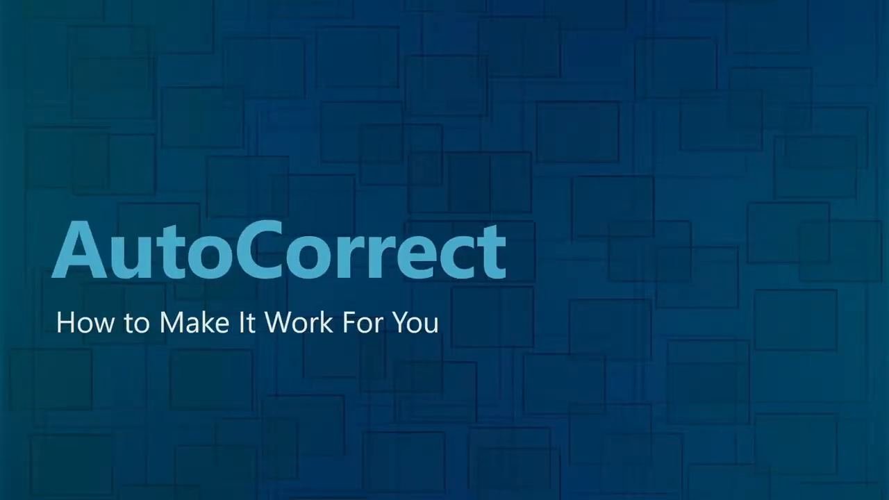
key(alt+Tab)
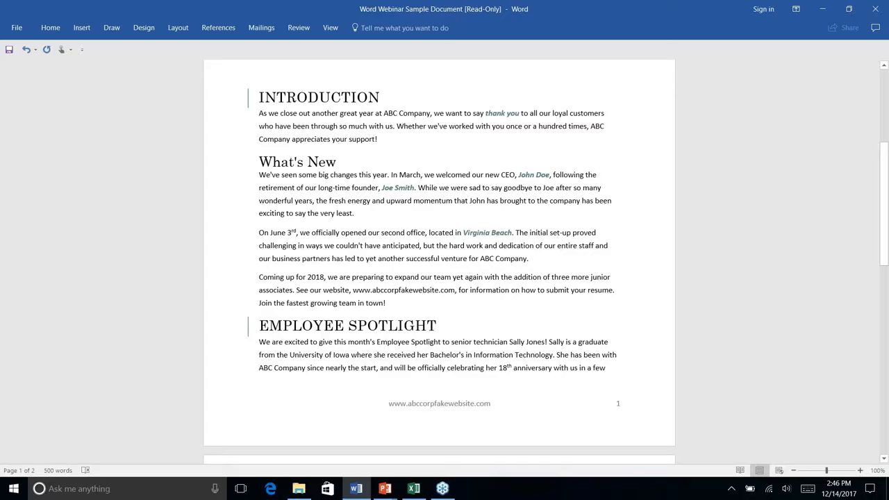
key(alt+Tab)
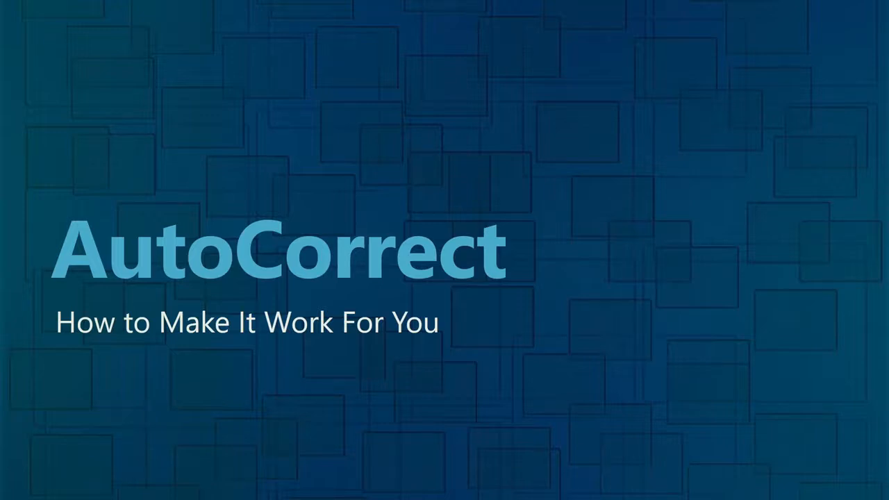
key(alt+Tab)
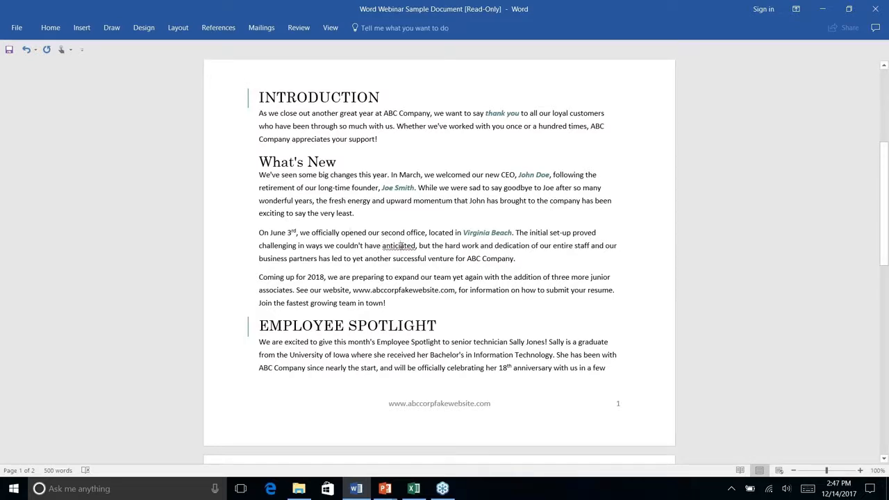
Step: Look up the spelling suggestion for "anticiated" under "What's New", view the AutoCorrect options from there, and cancel without changes
right_click(400, 246)
mouse_move(347, 259)
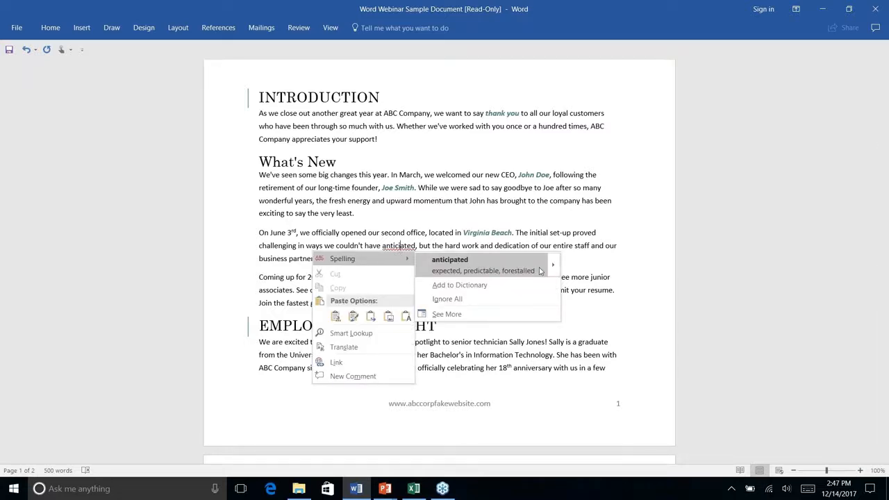
mouse_move(556, 268)
mouse_move(555, 266)
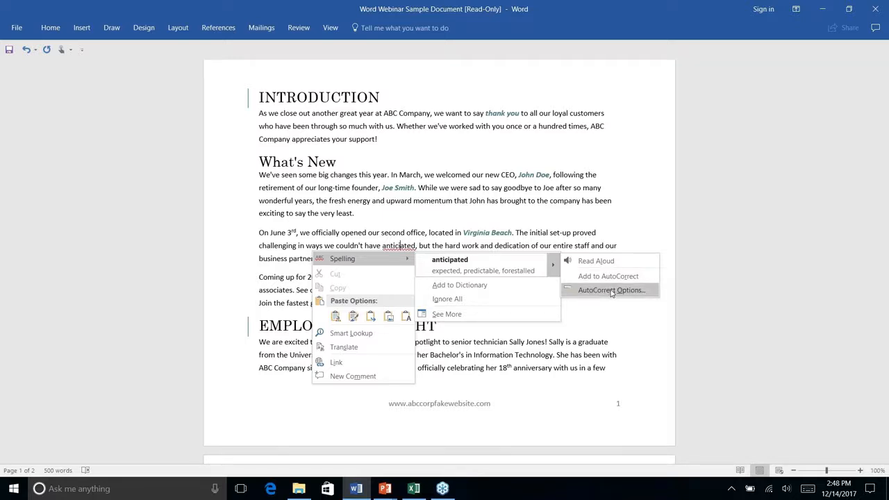
click(610, 290)
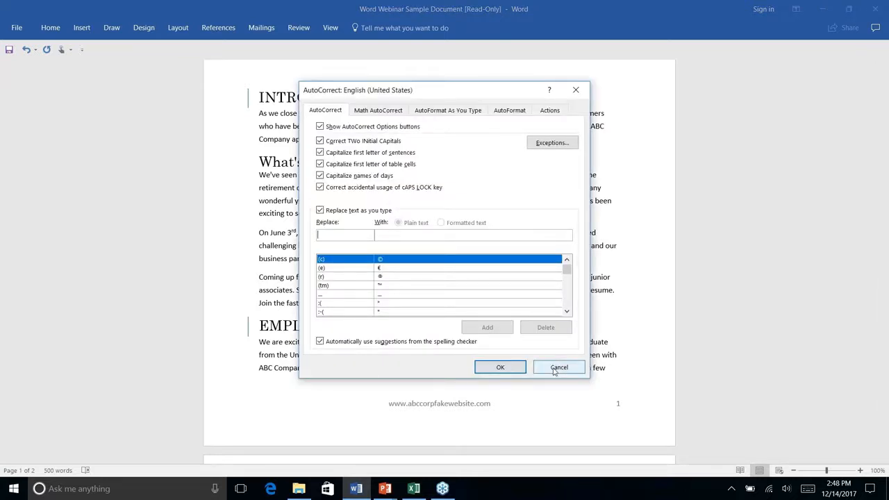
click(558, 368)
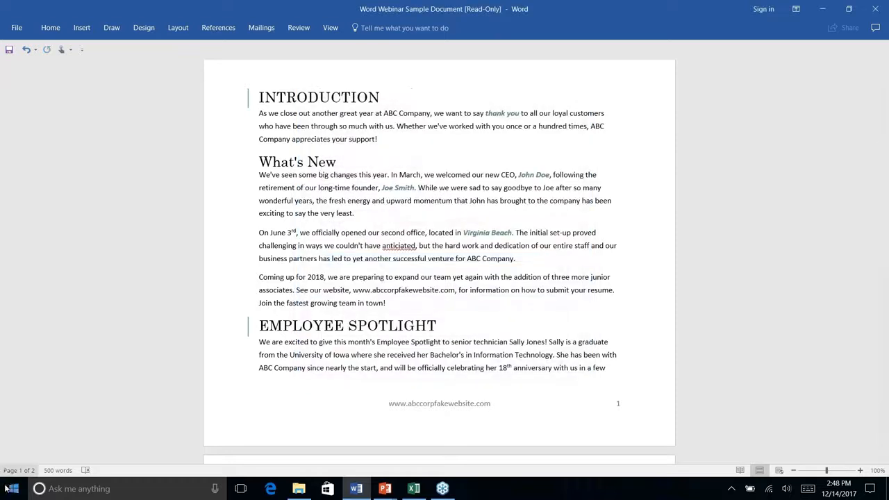
Step: Open the Word Options for proofing and review the spelling and grammar correction settings
click(17, 28)
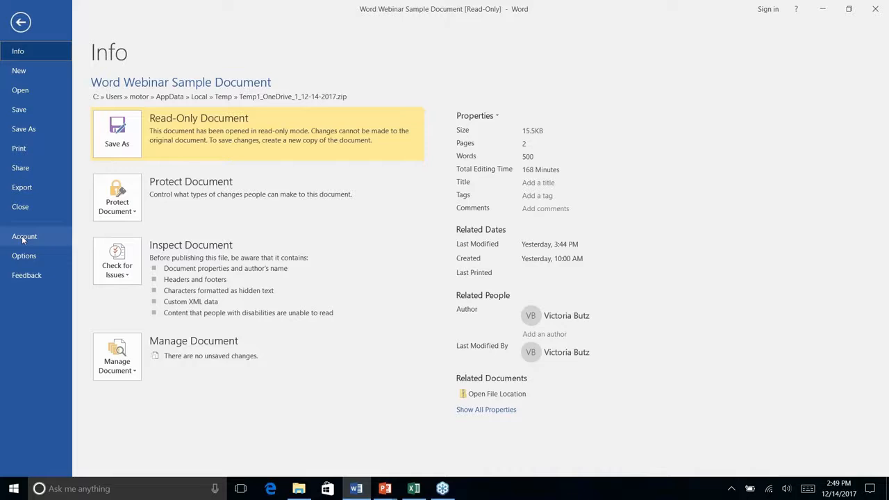
click(25, 257)
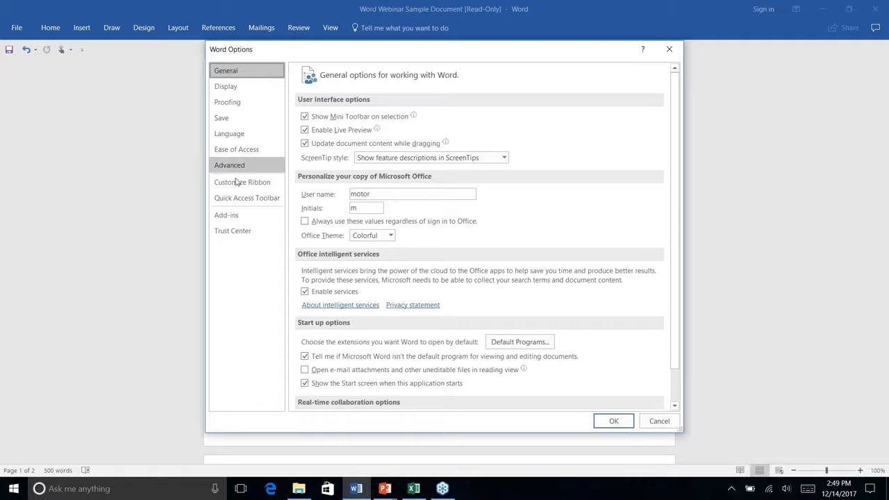
click(232, 102)
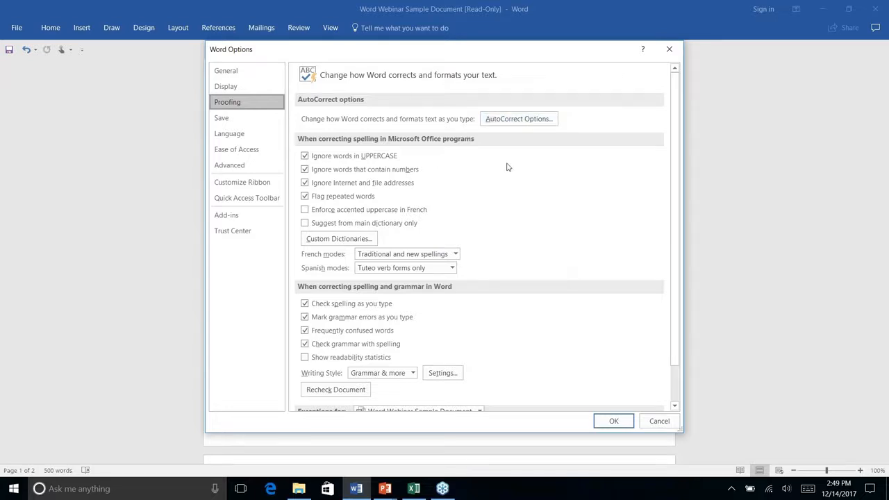
scroll(508, 167, down, 2)
scroll(507, 167, up, 2)
scroll(479, 174, down, 2)
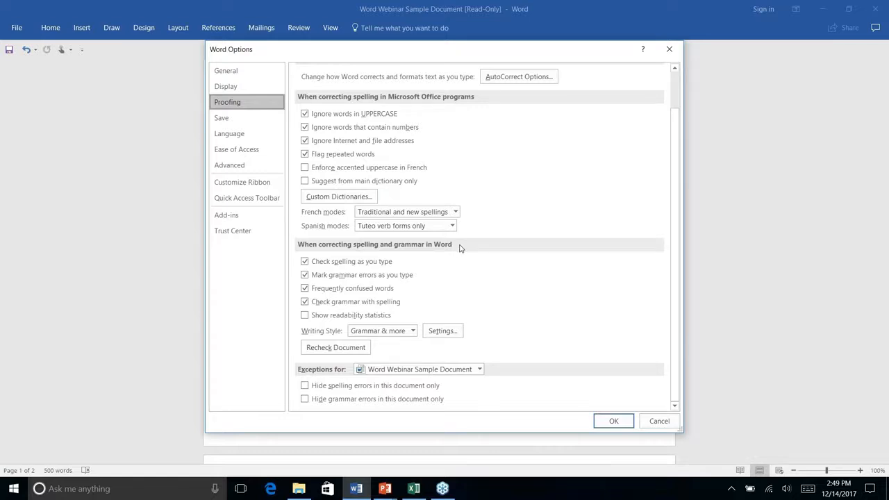
scroll(460, 248, up, 2)
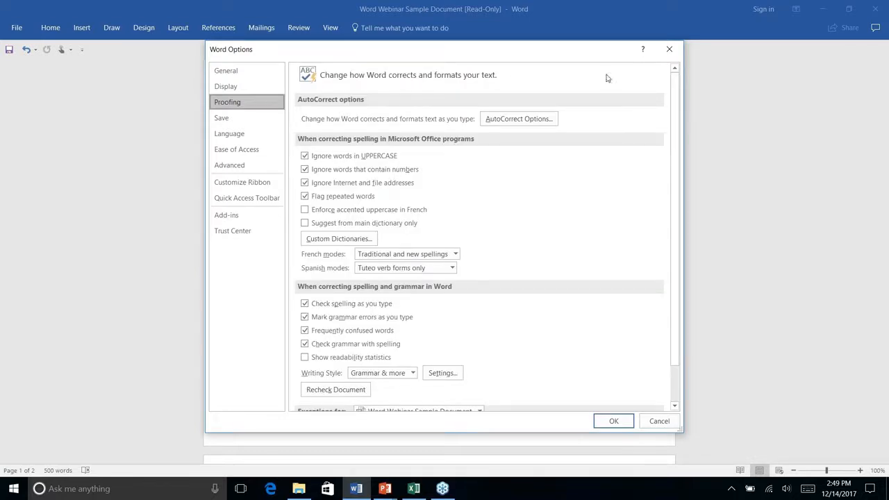
Step: Examine the AutoCorrect replacement list and the First Letter and INitial CAps exceptions, cancelling the exceptions without changes
click(534, 122)
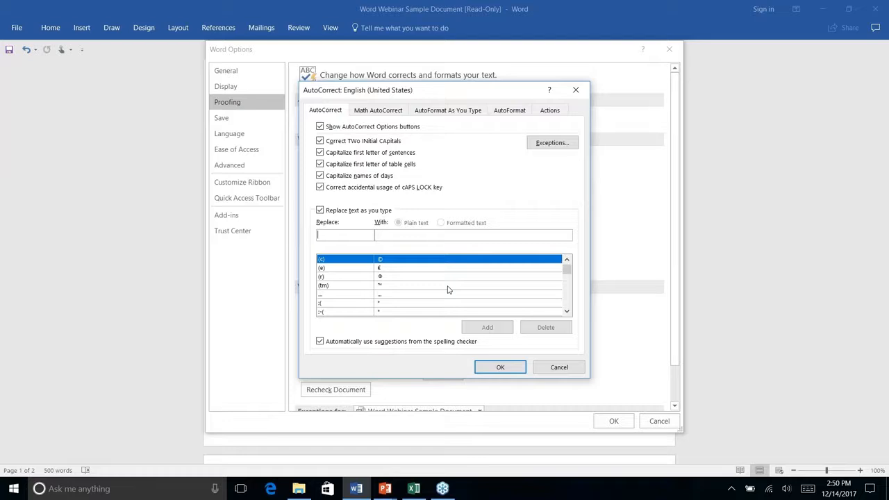
drag(567, 270, 567, 283)
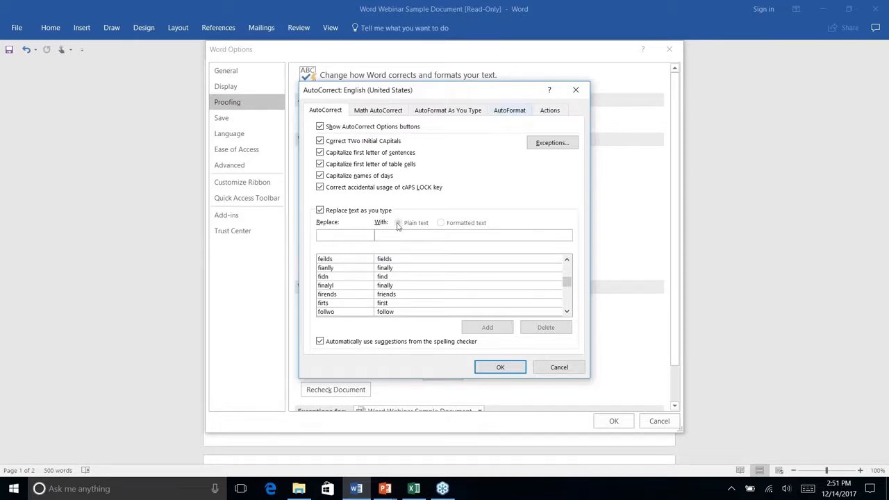
click(546, 148)
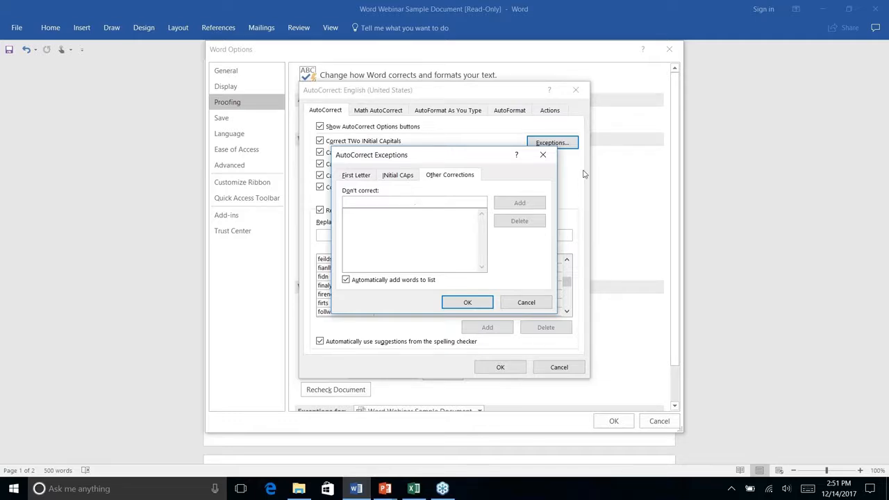
click(368, 176)
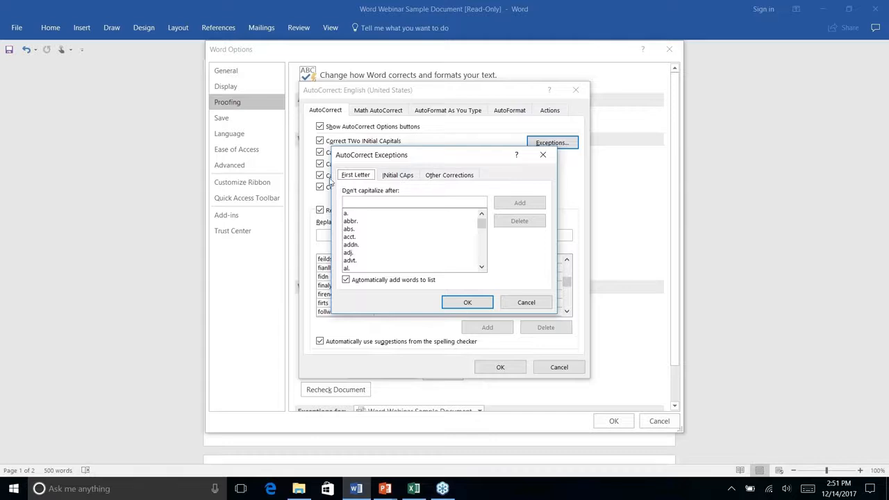
click(395, 176)
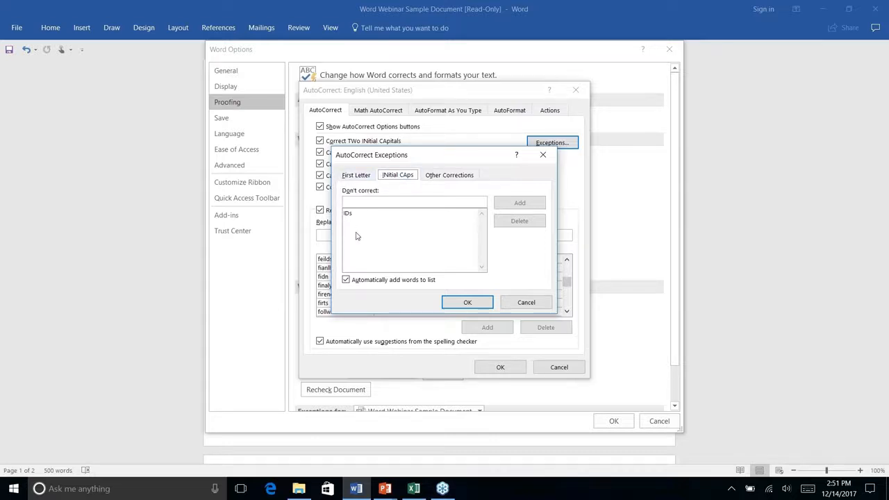
click(525, 302)
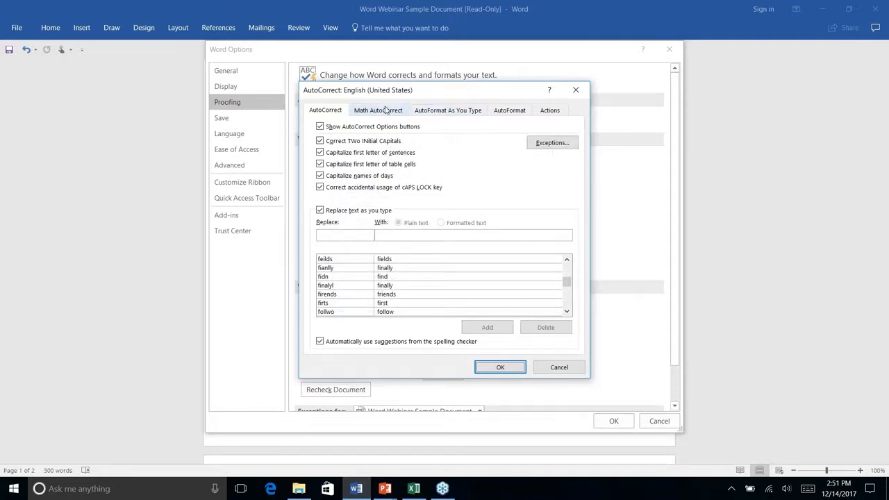
Step: Review the AutoFormat As You Type settings and close all options without changes
click(451, 111)
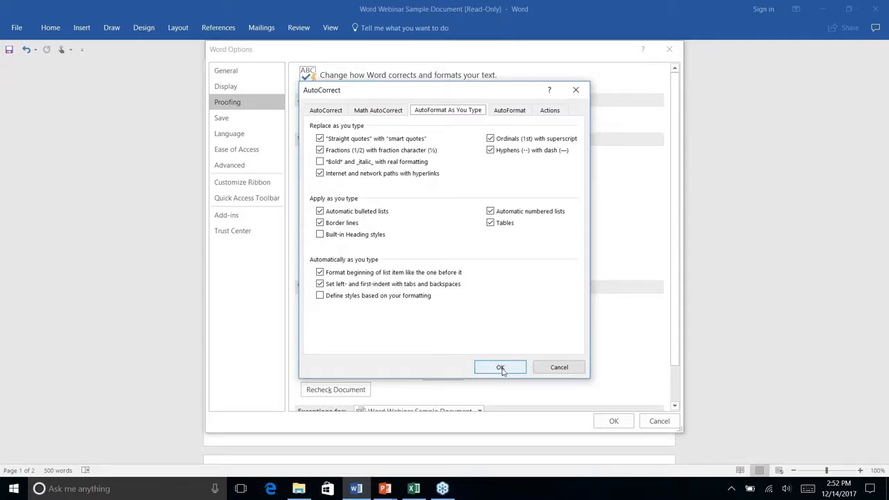
click(560, 367)
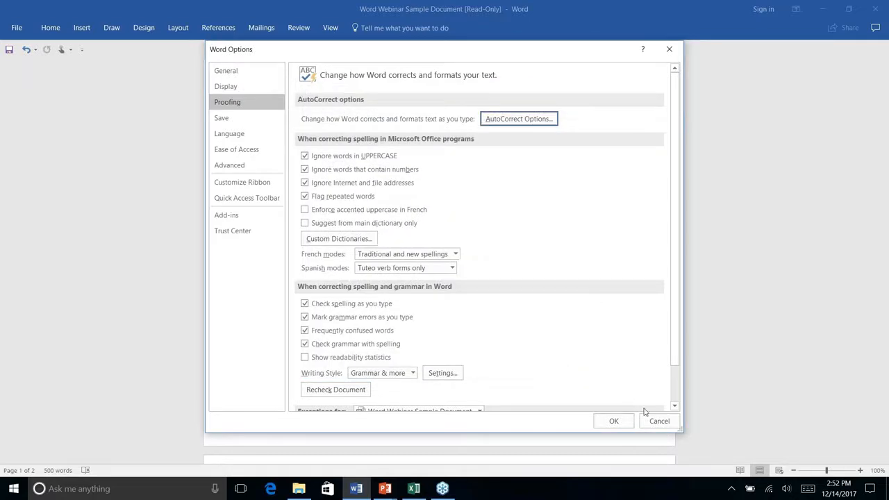
click(658, 422)
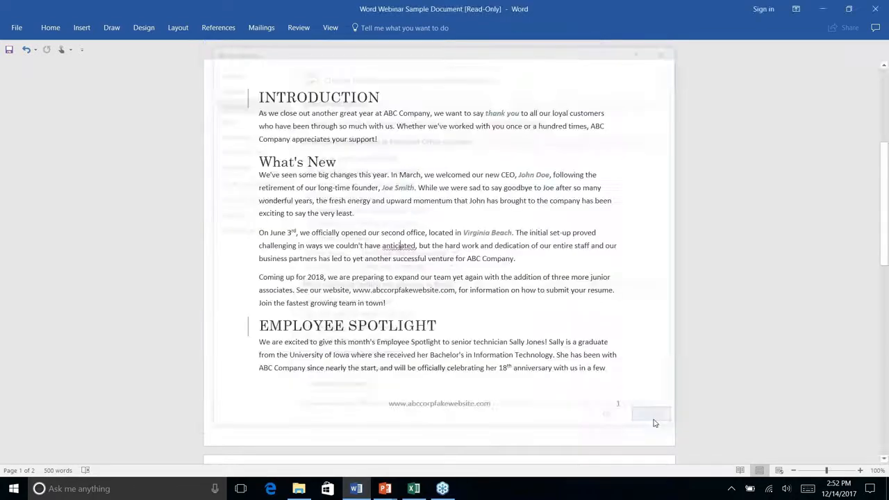
Step: Remove the link formatting from the feedback e-mail address under "How Are We Doing?" by applying the Normal style to it
scroll(505, 299, down, 15)
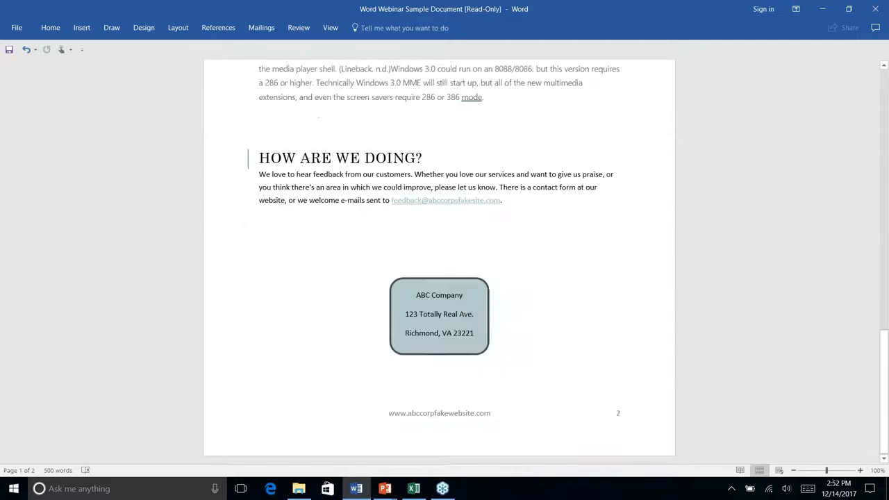
scroll(505, 299, up, 3)
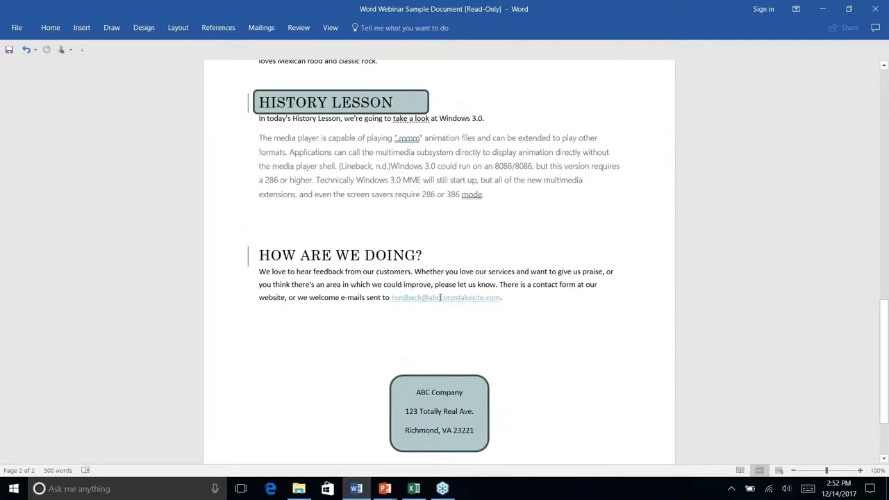
click(50, 27)
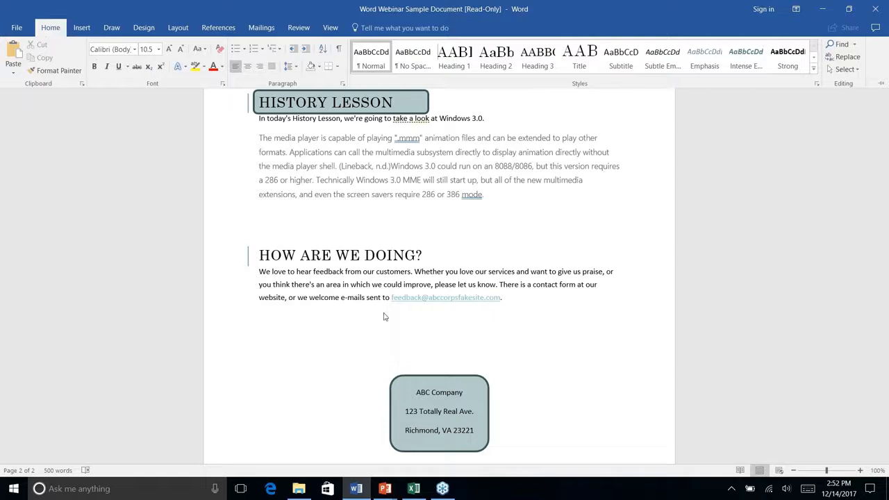
right_click(505, 298)
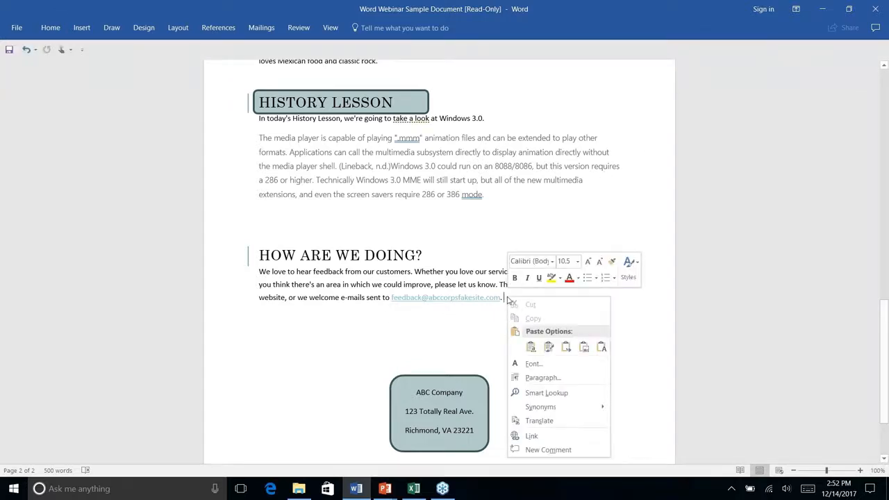
click(401, 277)
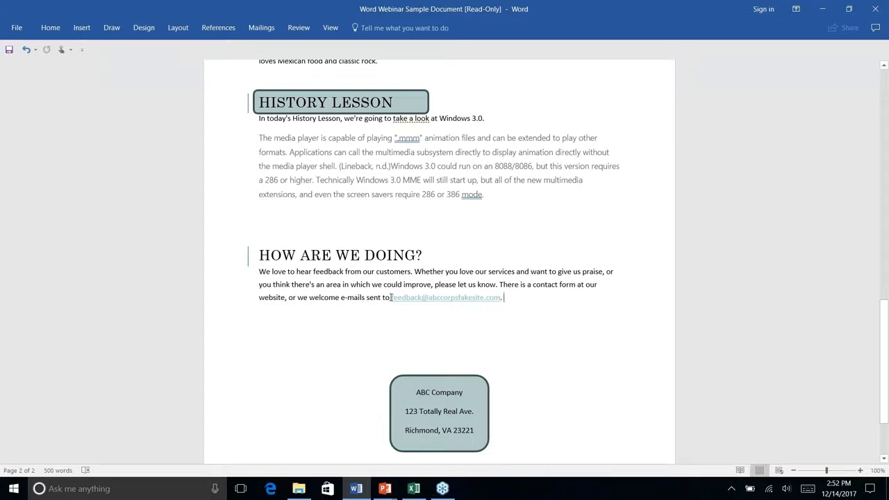
click(396, 297)
drag(471, 297, 510, 299)
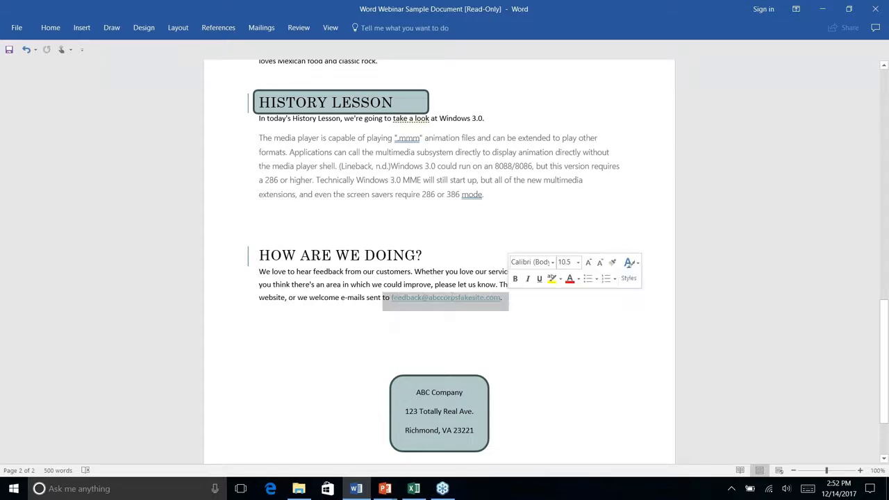
click(540, 312)
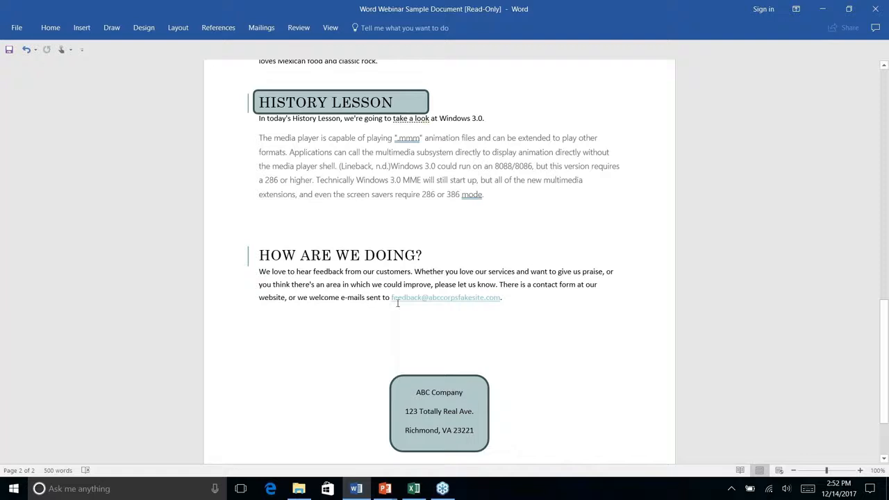
drag(389, 299, 503, 299)
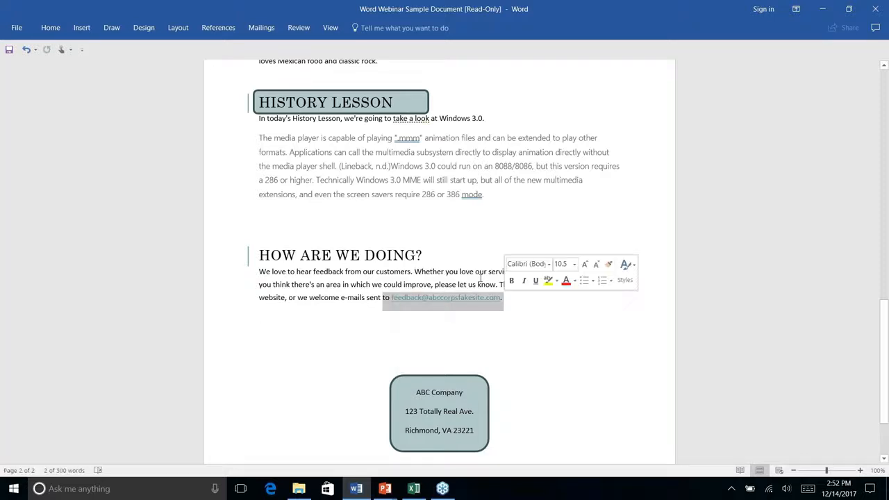
click(54, 30)
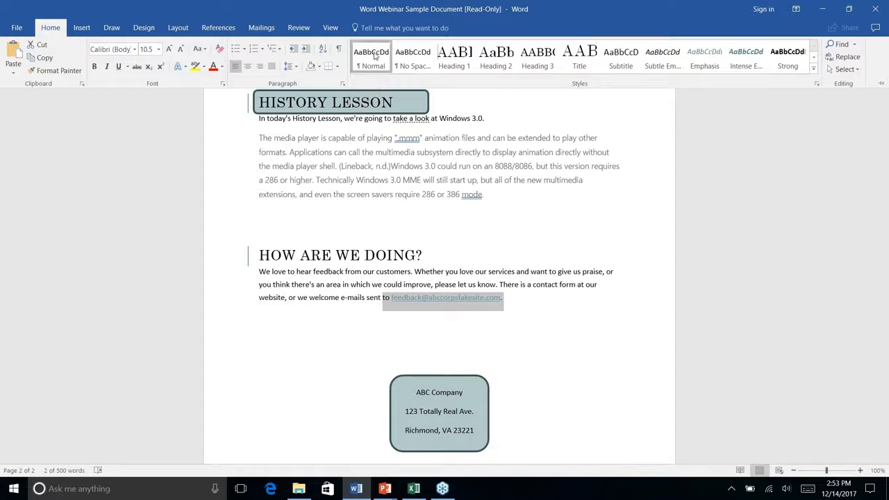
click(375, 56)
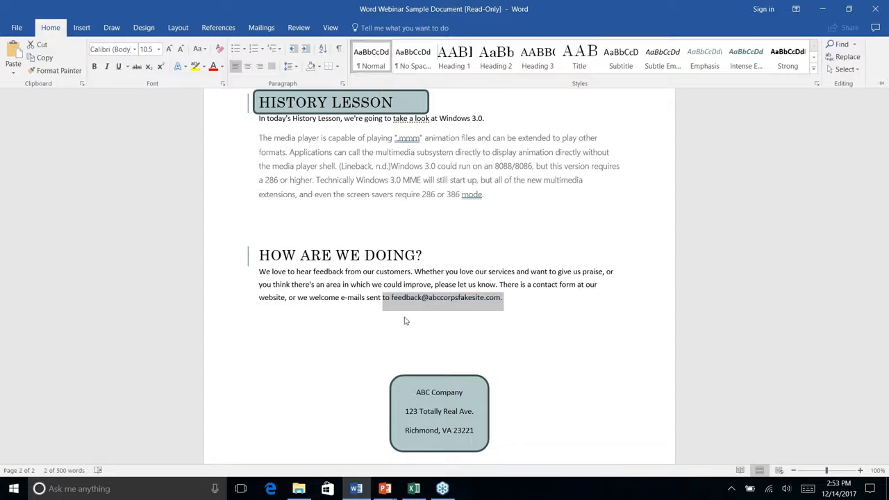
right_click(517, 301)
click(504, 297)
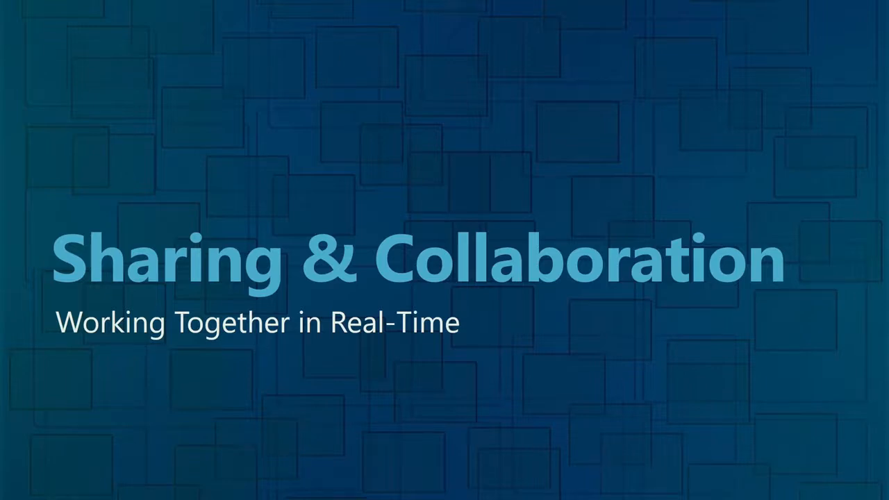
key(alt+Tab)
scroll(439, 250, down, 2)
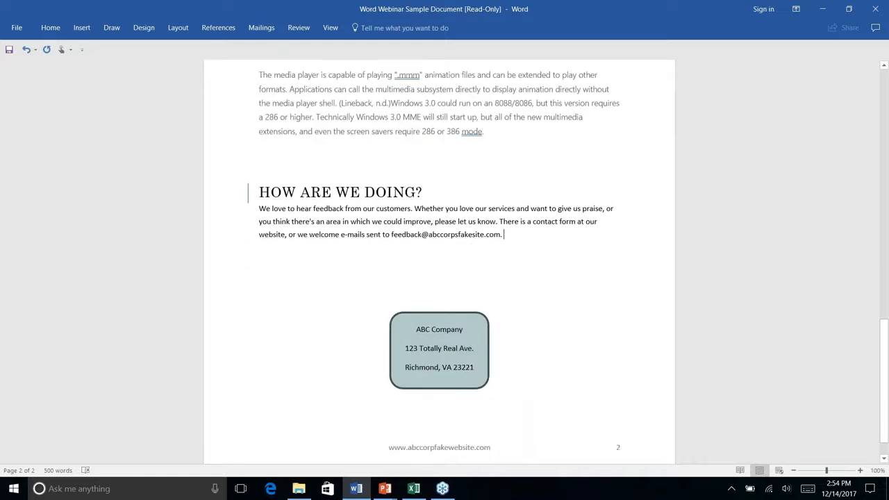
Step: Open the Save As dialog to check the available save locations such as OneDrive, and cancel without saving
click(22, 26)
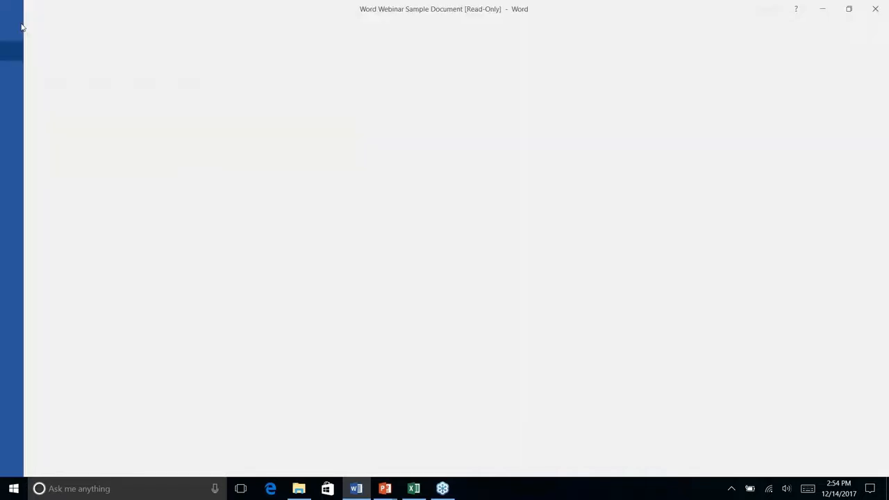
click(20, 29)
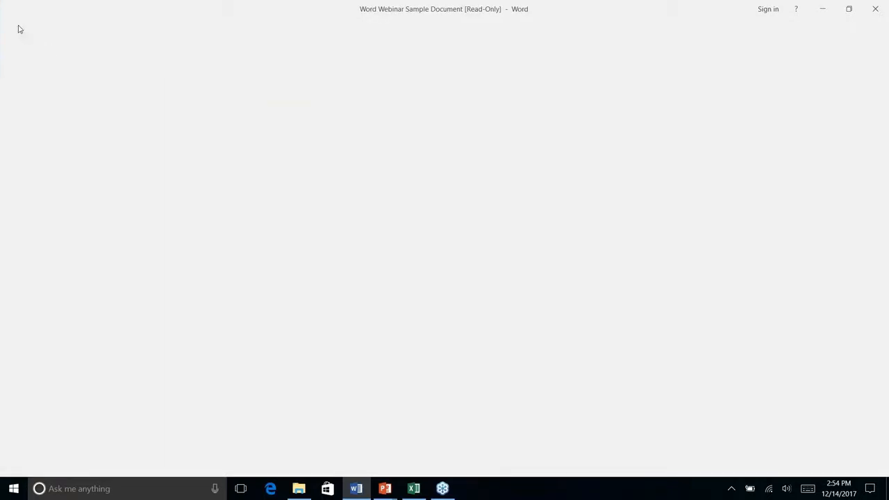
click(19, 29)
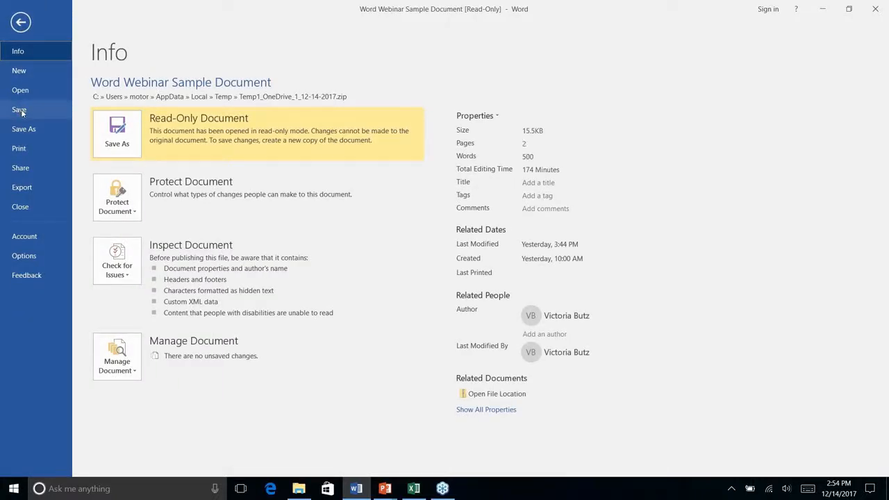
click(19, 111)
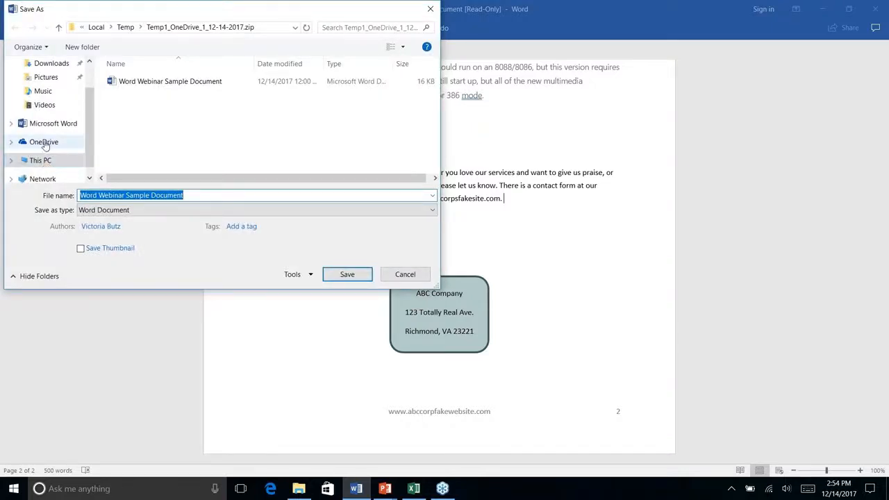
click(405, 274)
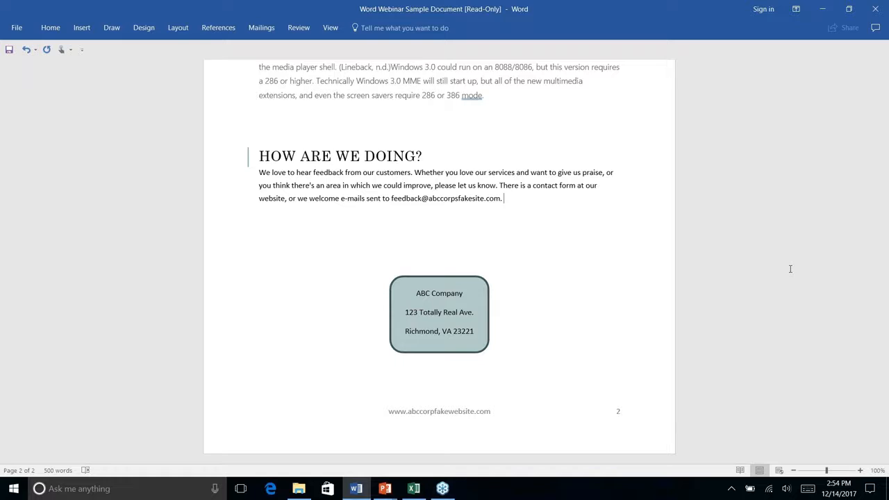
Step: Switch to the PowerPoint slide show, advance from Sharing & Collaboration to the Bonus Tips slide, and return to the Word document
scroll(790, 269, up, 5)
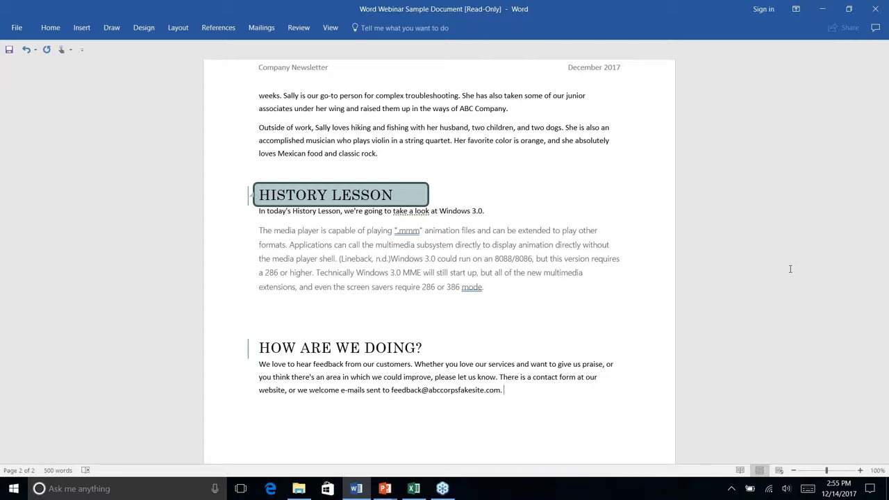
key(alt+Tab)
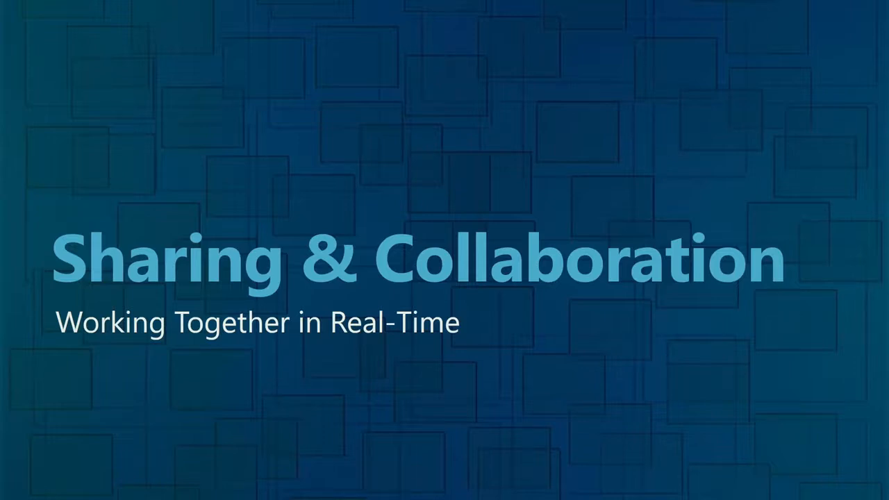
key(Right)
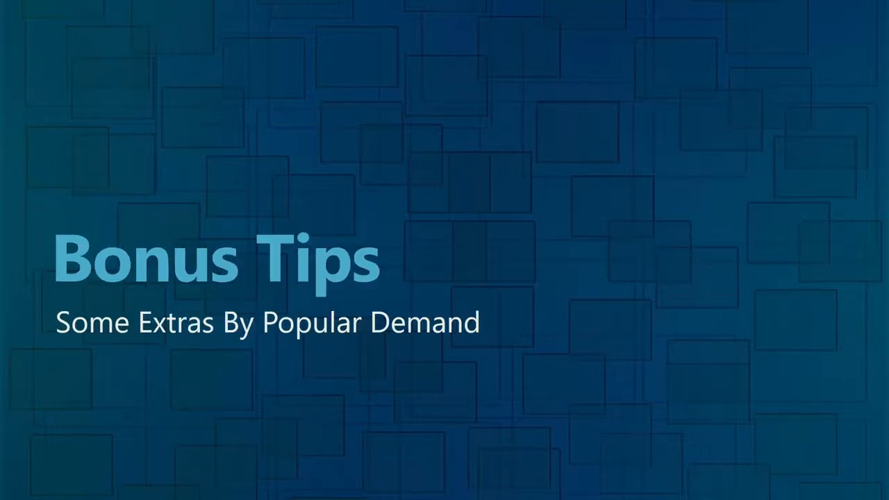
key(alt+Tab)
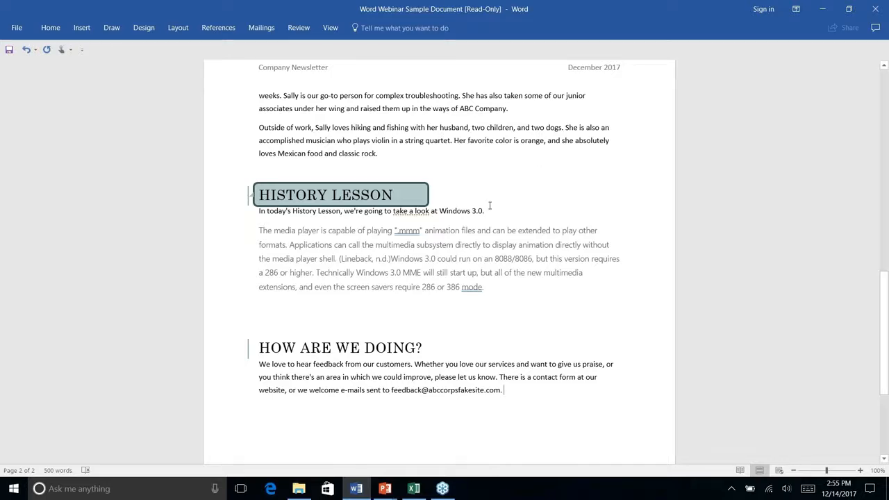
Step: Review the newsletter's first page from the title to the Employee Spotlight heading
key(ctrl+Home)
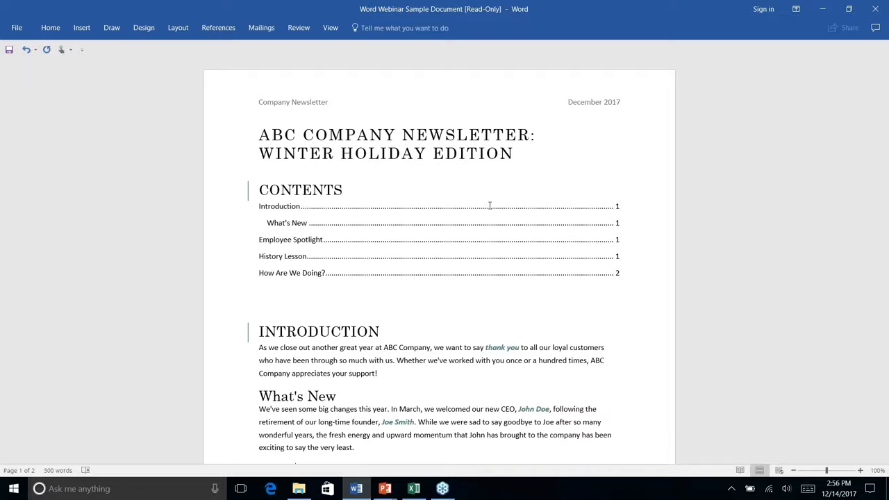
scroll(490, 206, down, 12)
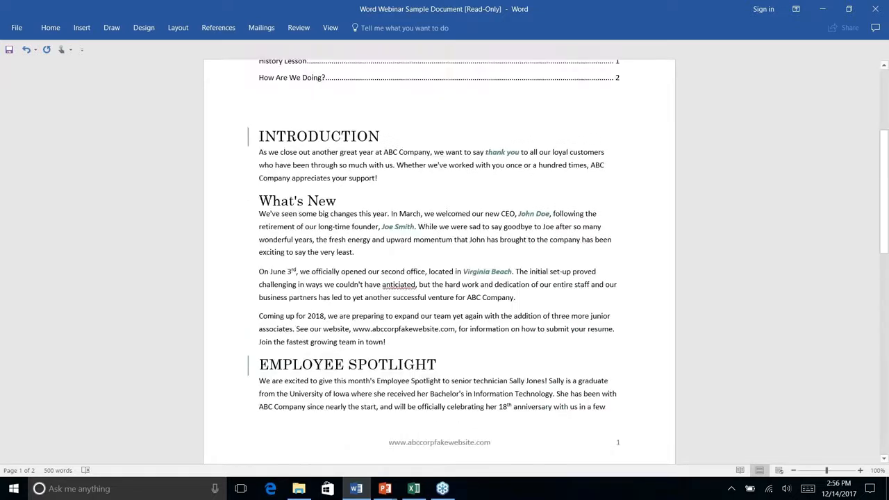
scroll(490, 206, up, 12)
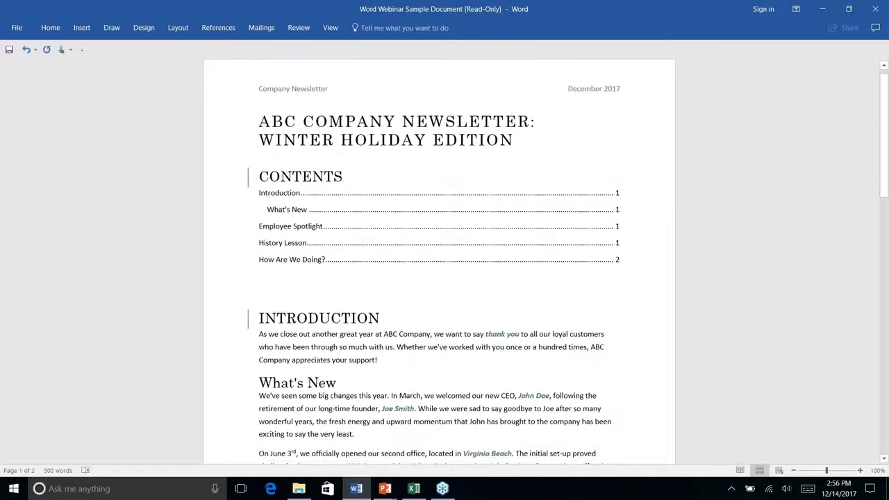
scroll(439, 262, down, 9)
scroll(439, 262, up, 9)
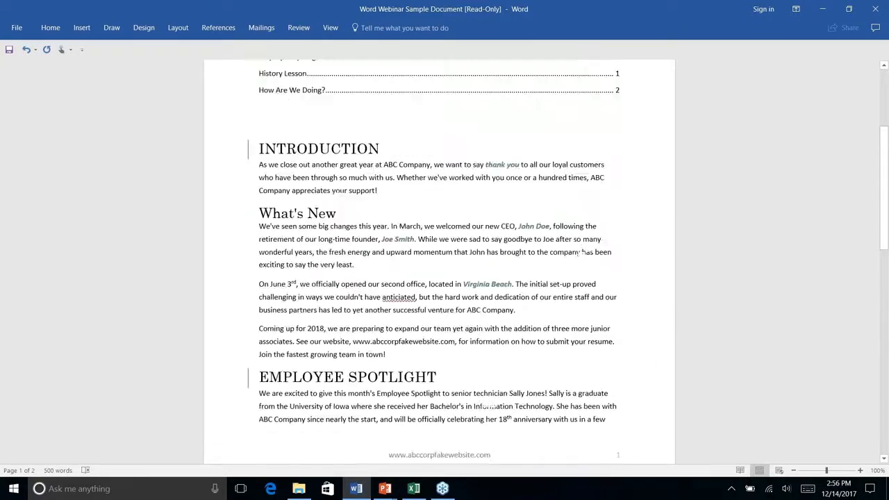
scroll(439, 262, down, 5)
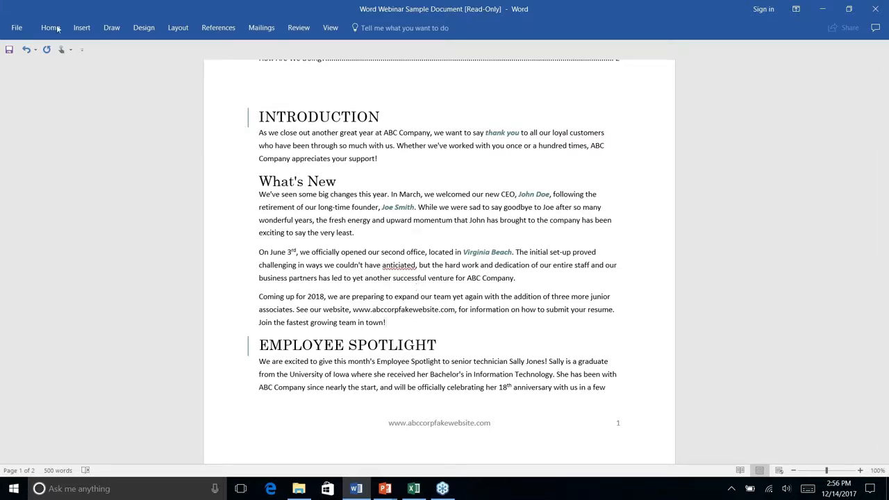
click(82, 29)
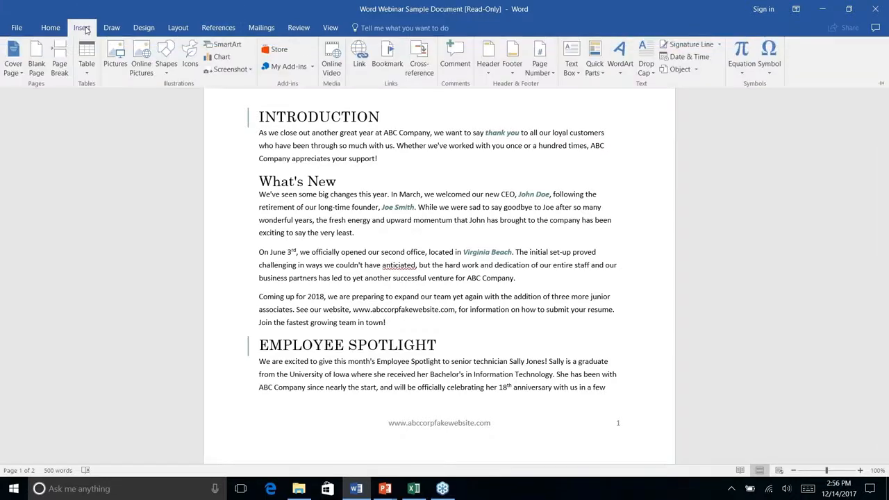
click(111, 30)
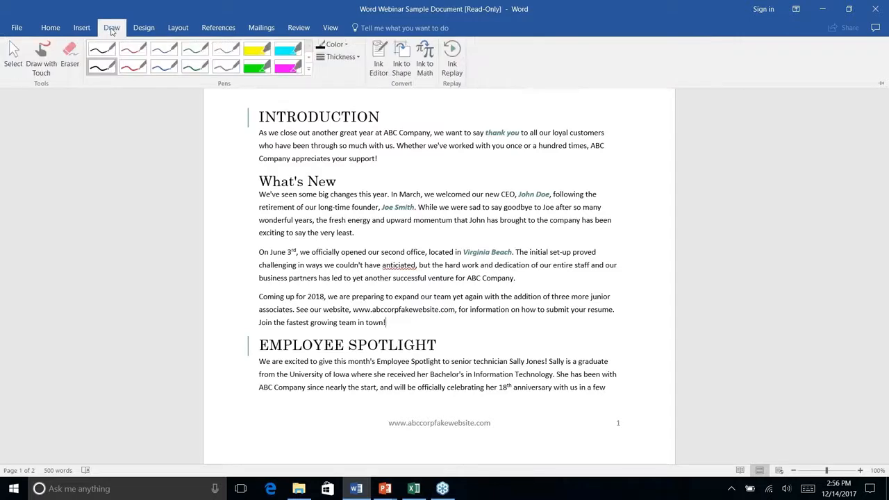
click(147, 30)
click(178, 29)
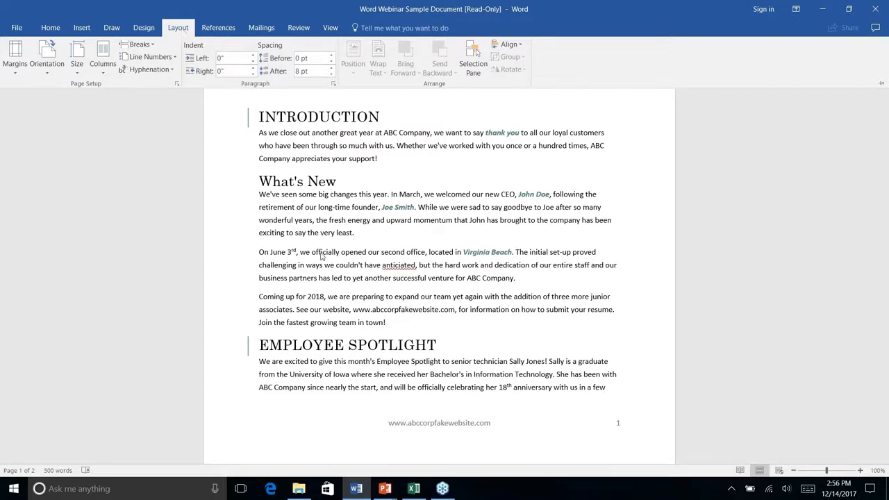
Step: Insert a Next Page section break after "Join the fastest growing team in town!", before the Employee Spotlight heading
click(389, 322)
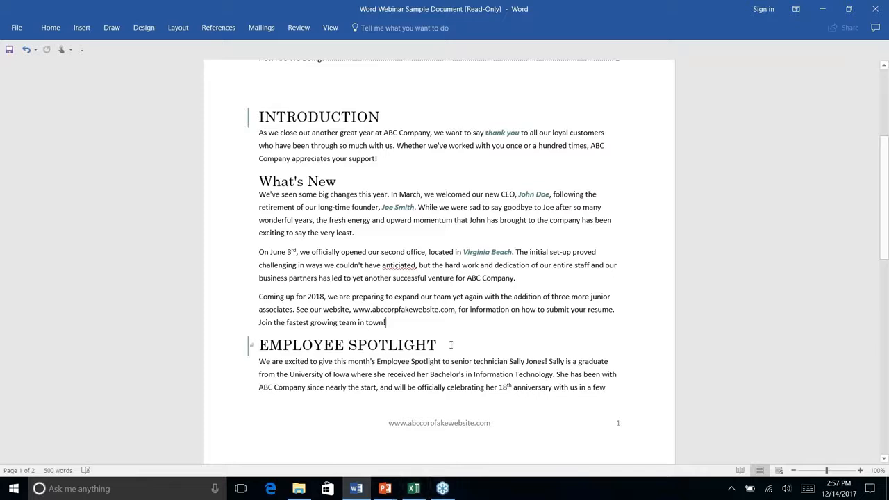
scroll(451, 345, up, 1)
scroll(451, 345, down, 3)
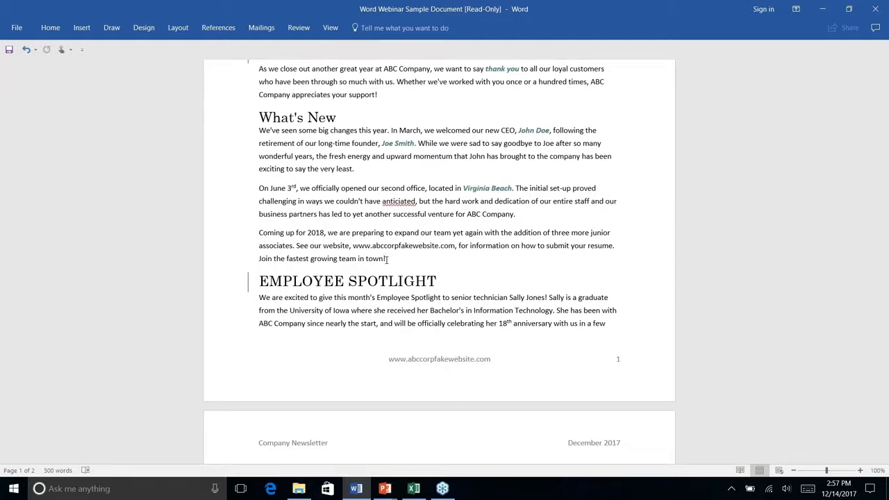
click(185, 31)
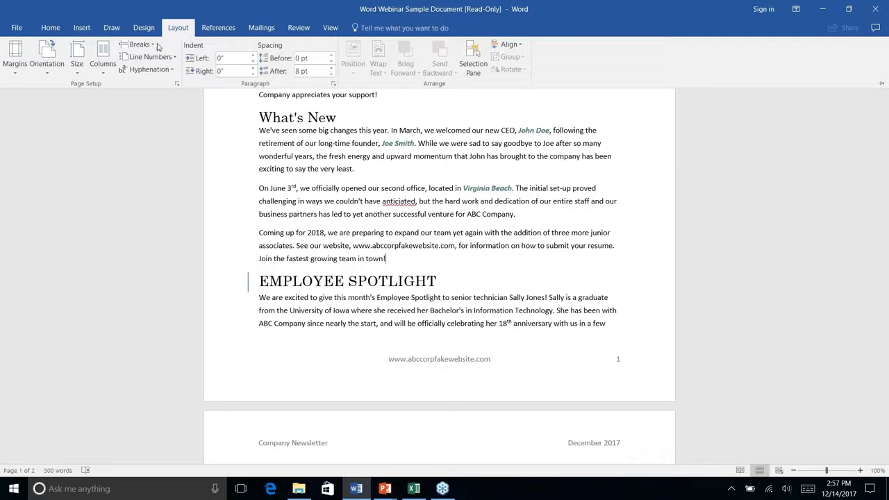
click(154, 46)
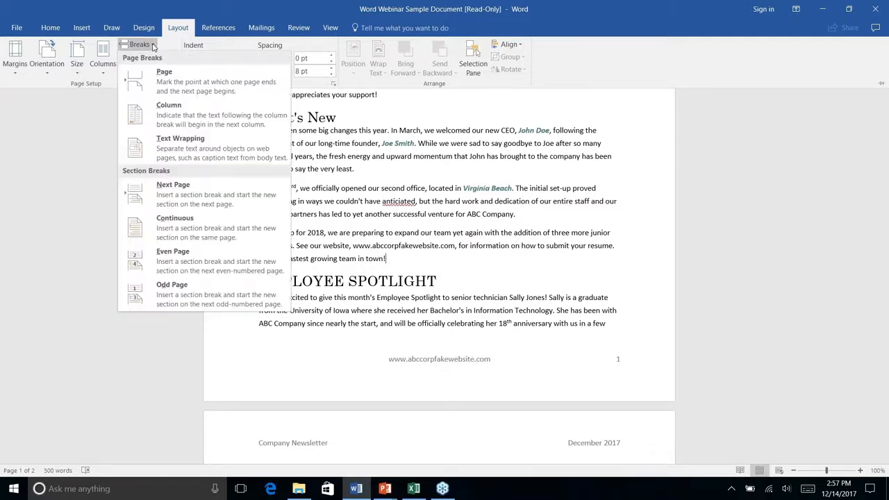
click(182, 198)
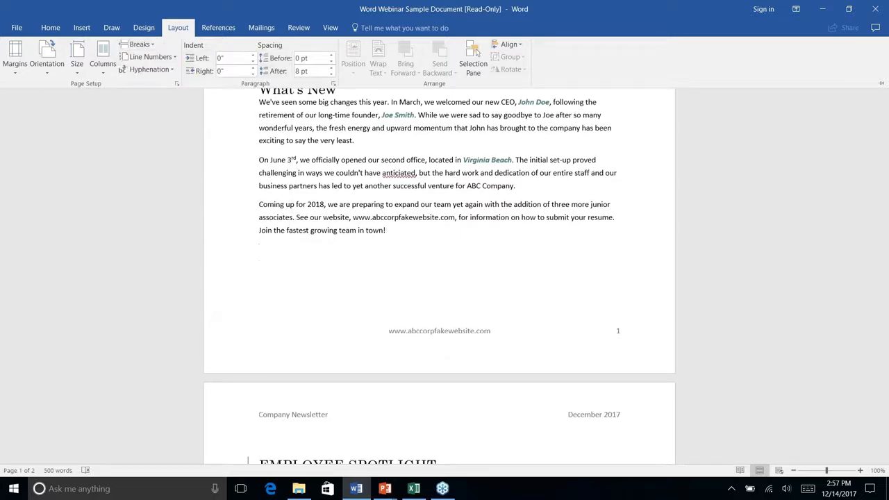
key(ctrl+F1)
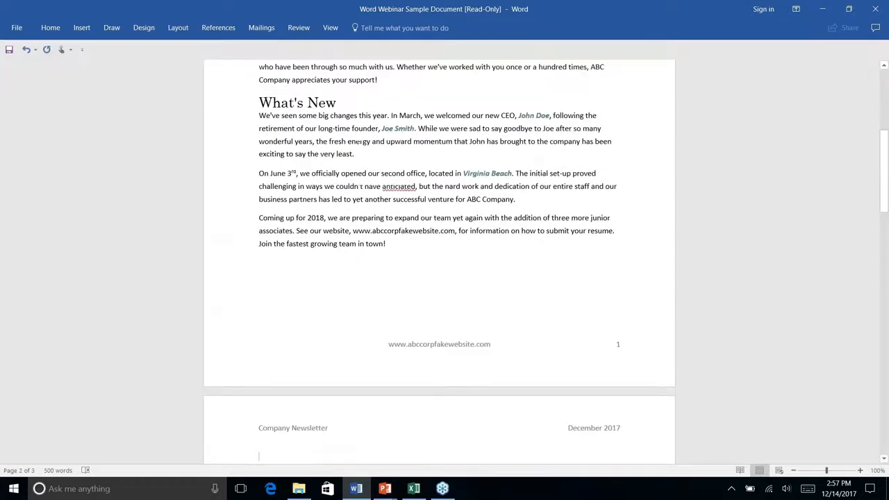
Step: Insert a Continuous section break at the end of the Employee Spotlight text, after "Mexican food and classic rock."
scroll(515, 330, down, 5)
scroll(439, 278, down, 2)
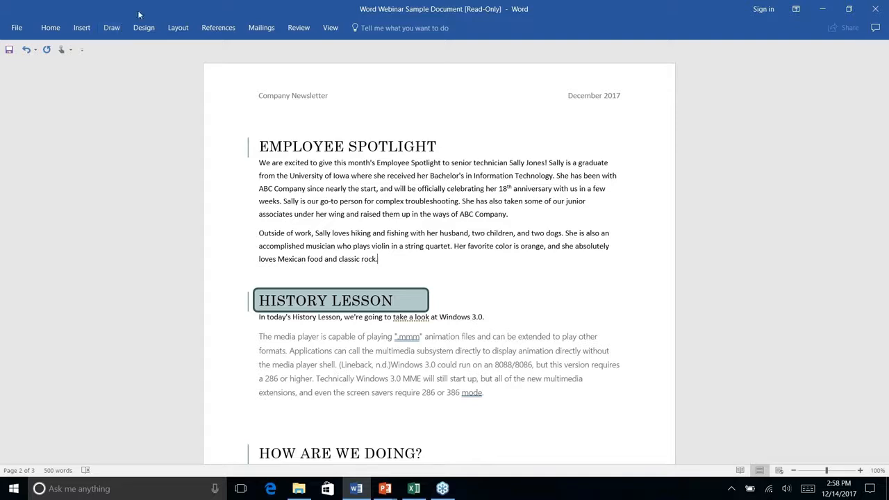
click(172, 28)
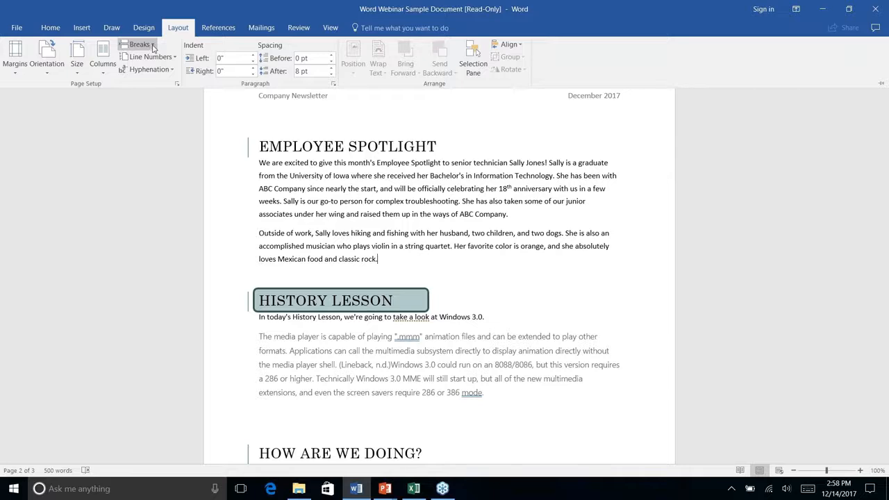
click(153, 45)
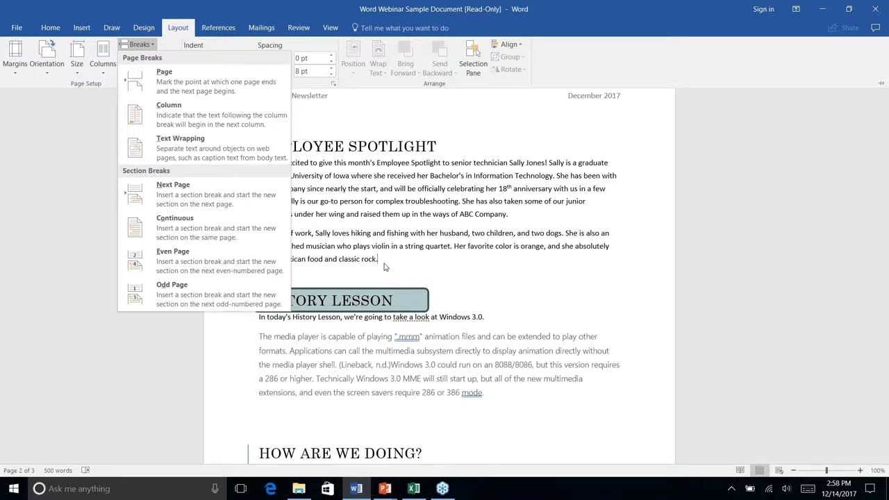
click(186, 233)
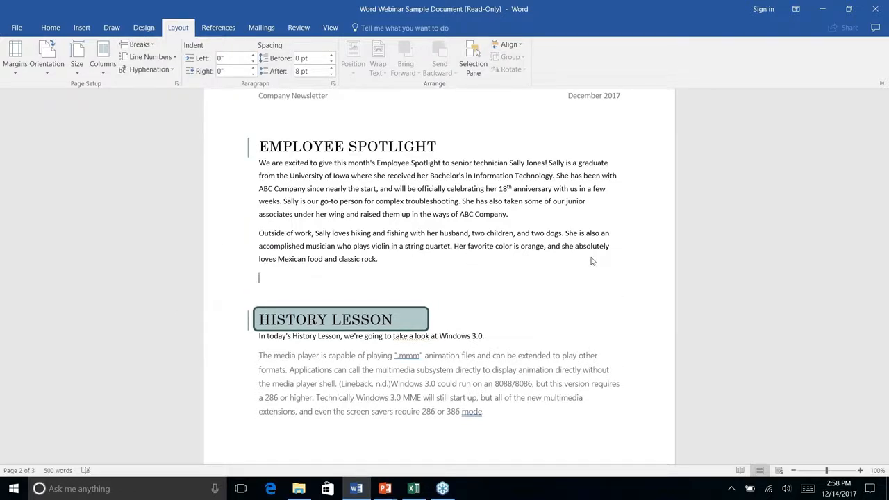
scroll(593, 261, down, 2)
scroll(592, 262, up, 3)
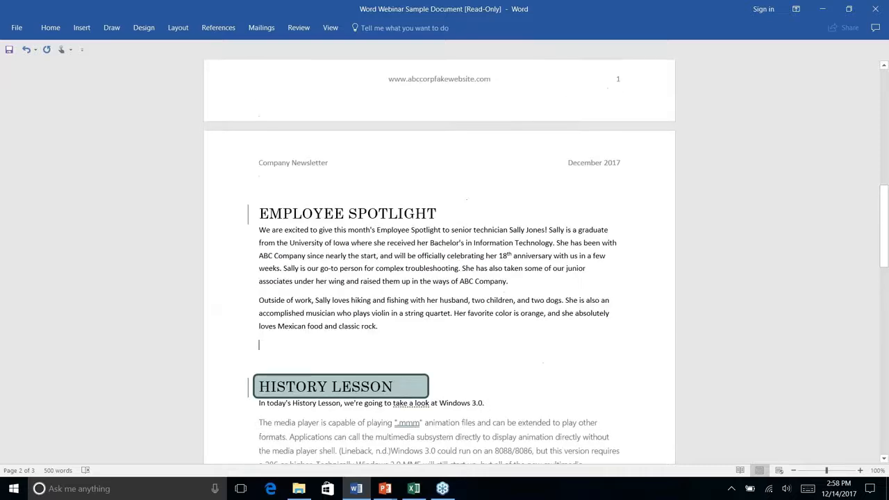
scroll(271, 174, down, 1)
Step: Try to lay out the whole Employee Spotlight section in two columns, and undo the change
right_click(327, 243)
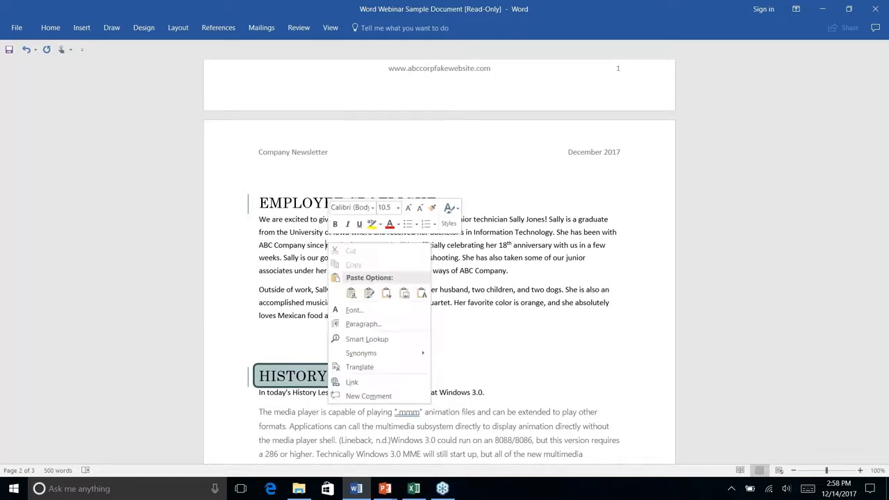
key(Escape)
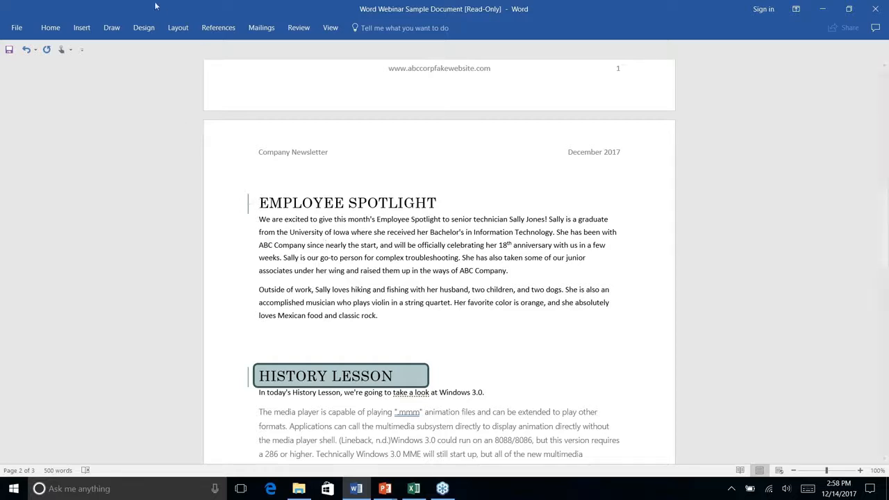
click(178, 28)
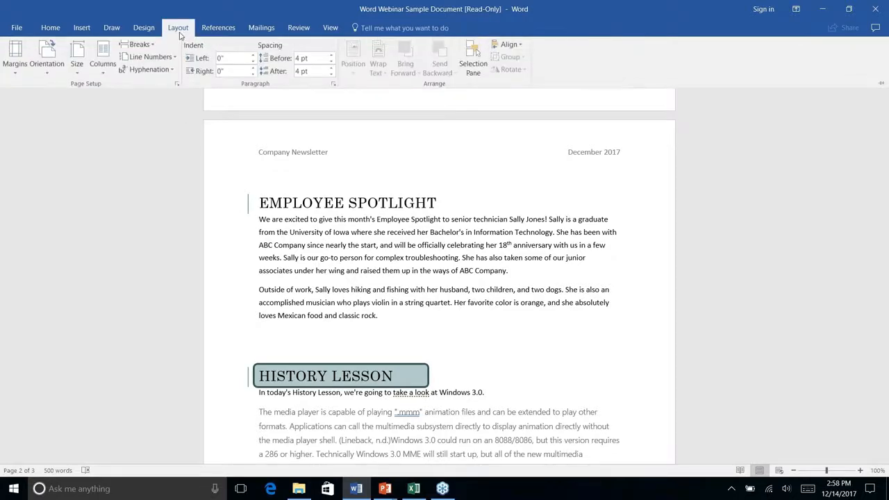
click(102, 78)
click(120, 121)
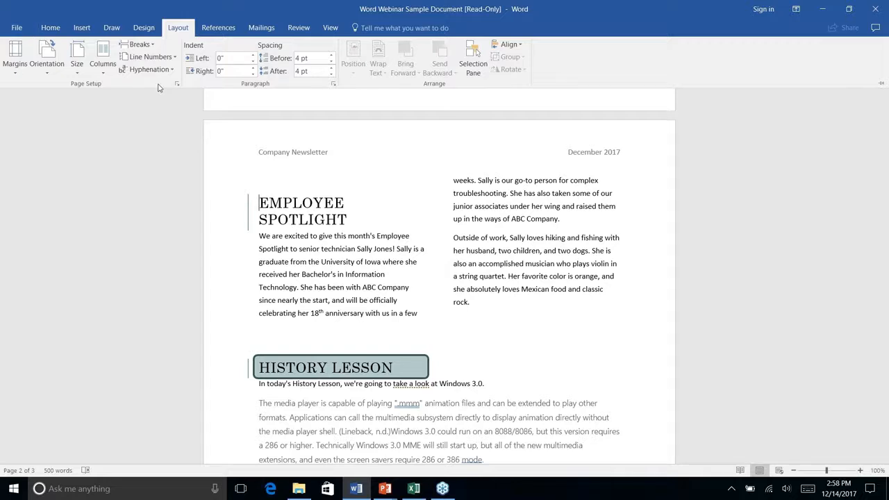
key(ctrl+z)
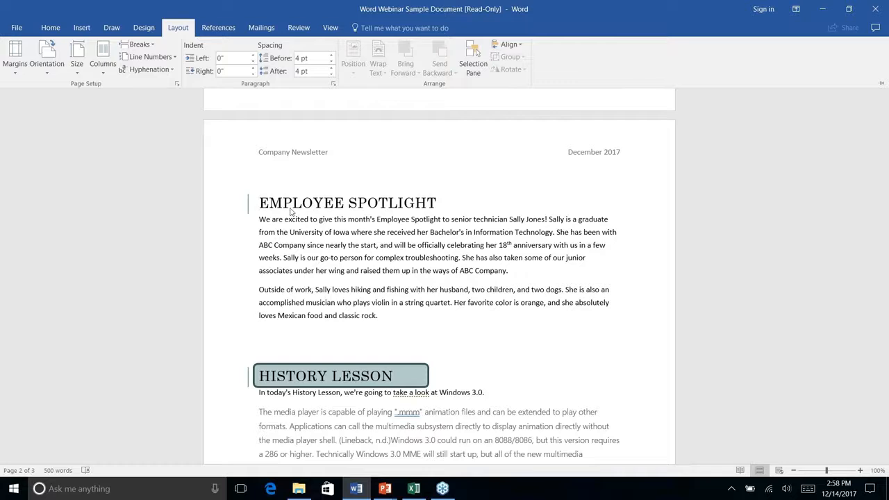
key(Escape)
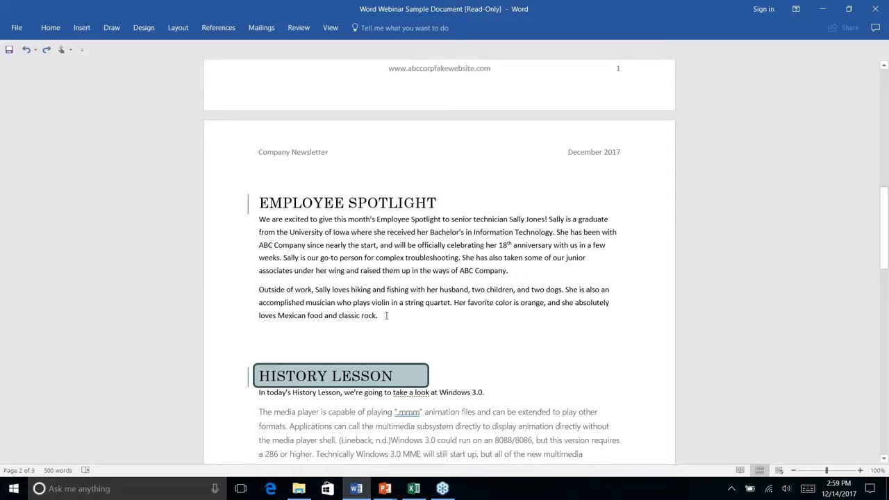
Step: Lay out the two body paragraphs under the Employee Spotlight heading in two columns, leaving the heading itself out
drag(383, 315, 259, 218)
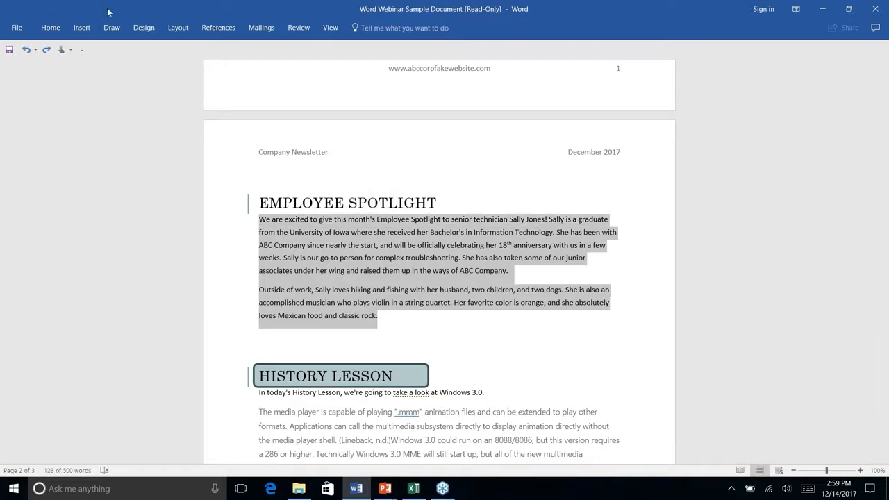
click(179, 29)
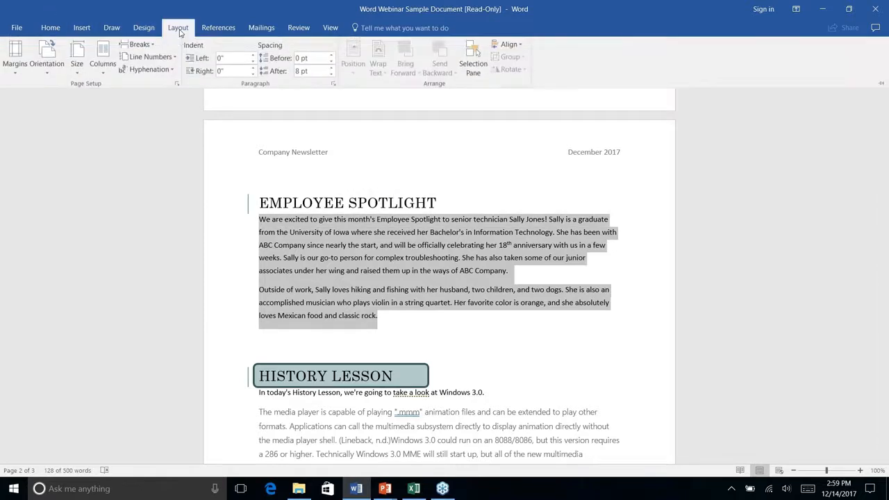
click(106, 75)
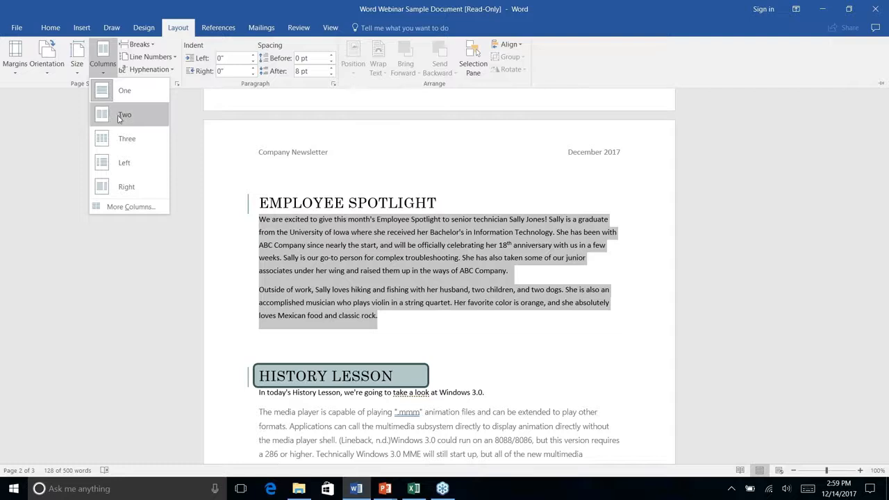
click(120, 117)
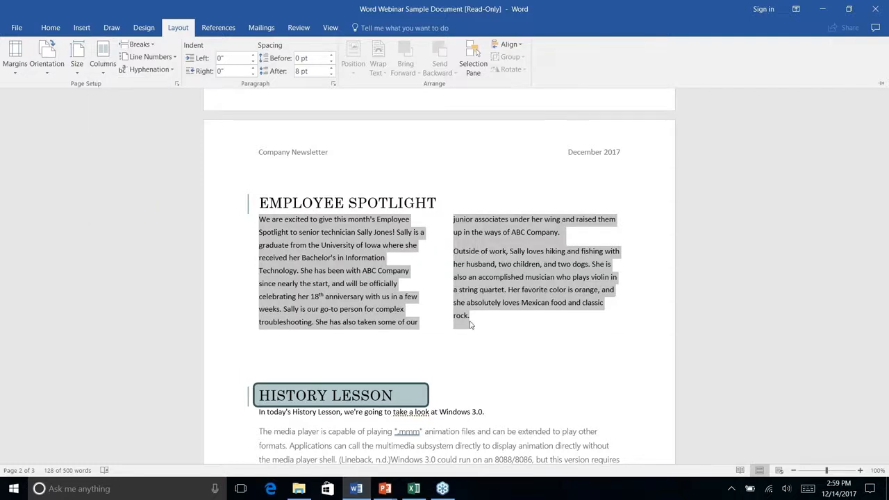
click(507, 295)
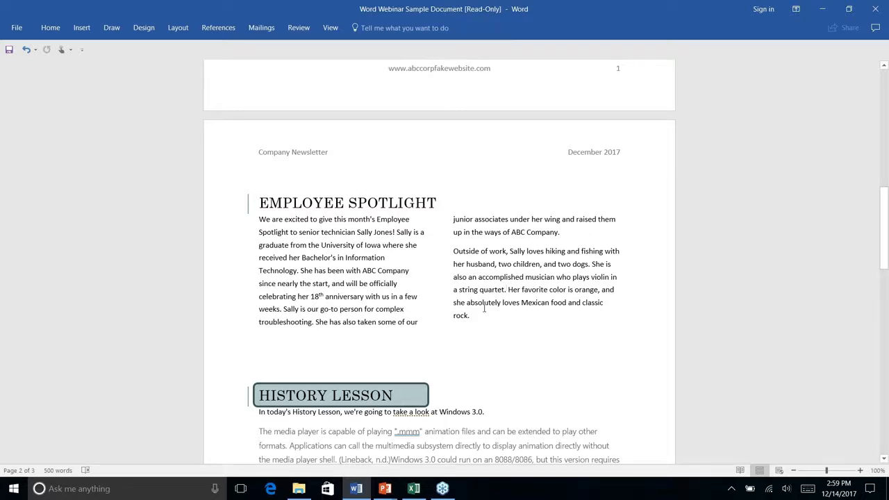
Step: Move the empty rounded rectangle from the bottom of page 2 onto page 3, behind the ABC Company address lines
scroll(484, 309, down, 9)
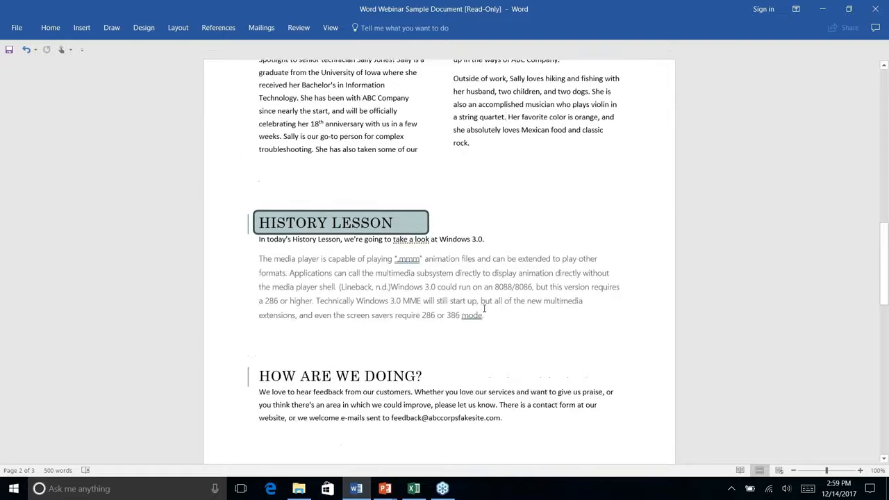
scroll(417, 307, down, 5)
scroll(417, 308, up, 6)
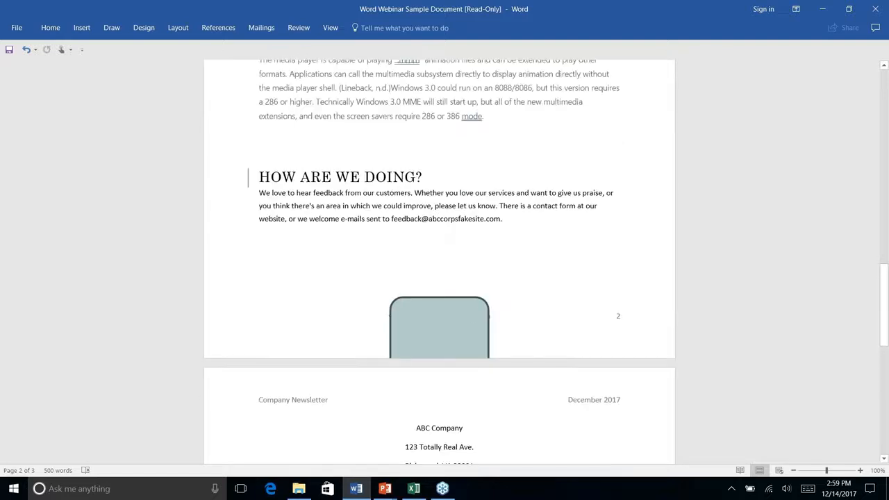
click(418, 311)
mouse_move(461, 327)
mouse_down()
mouse_move(461, 413)
mouse_move(450, 445)
mouse_move(472, 445)
mouse_up()
scroll(478, 414, down, 10)
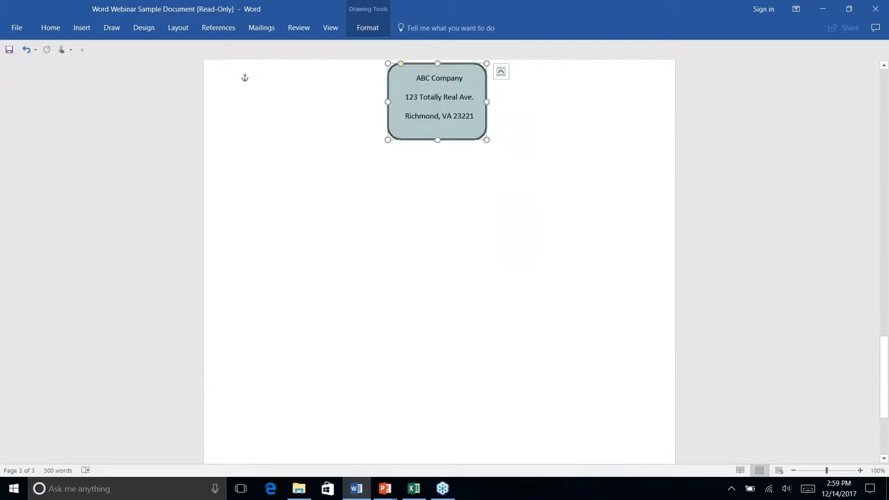
scroll(478, 414, up, 13)
scroll(478, 414, down, 10)
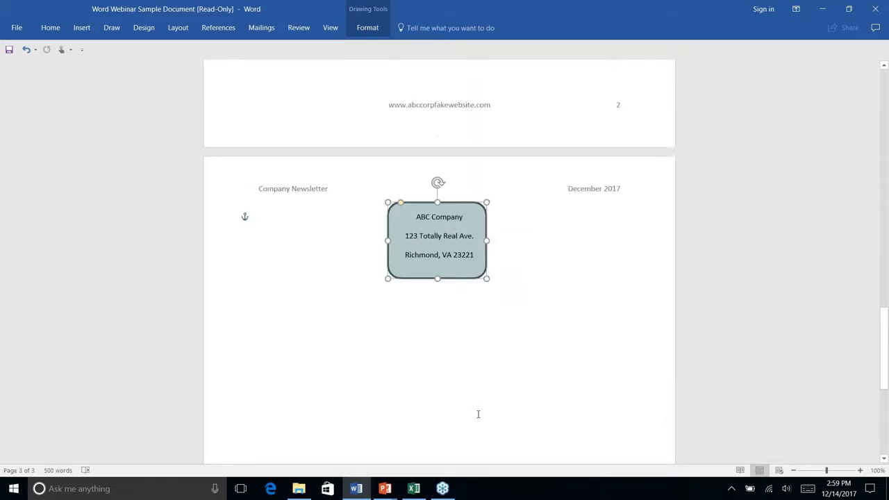
scroll(478, 414, up, 8)
scroll(473, 389, down, 4)
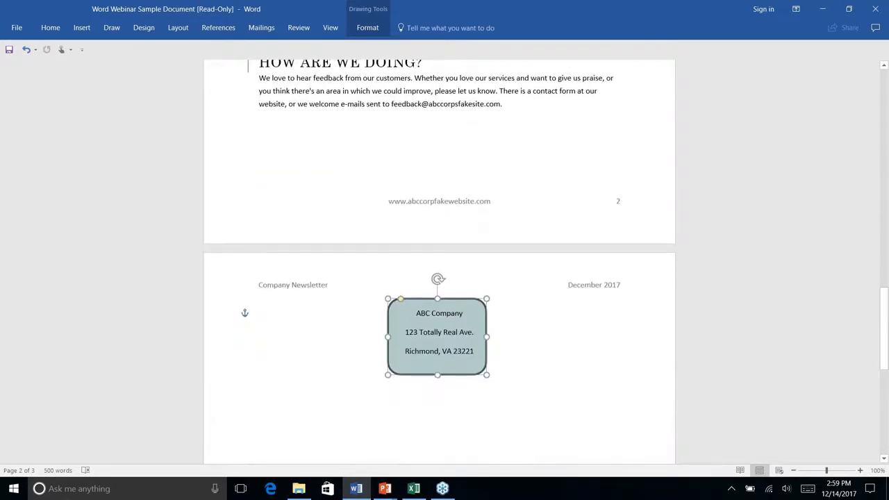
Step: Nudge the rounded rectangle slightly so it is centred behind the ABC Company address, and deselect it
click(369, 288)
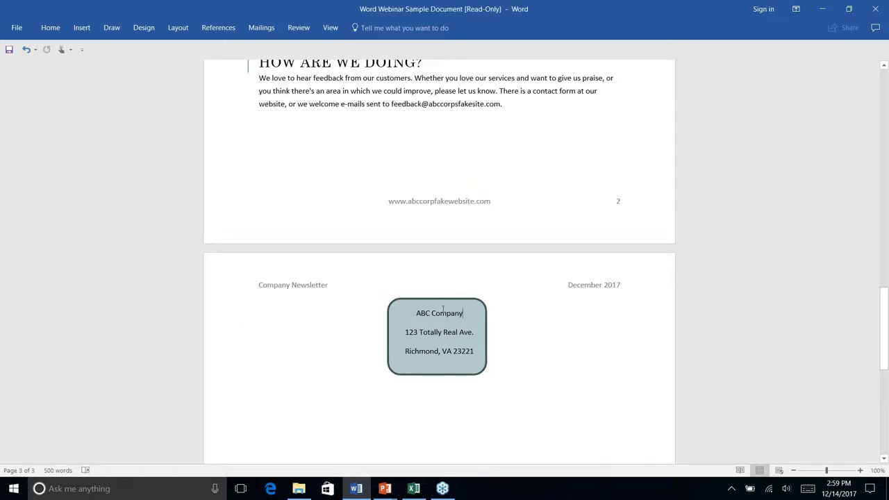
drag(478, 306, 482, 301)
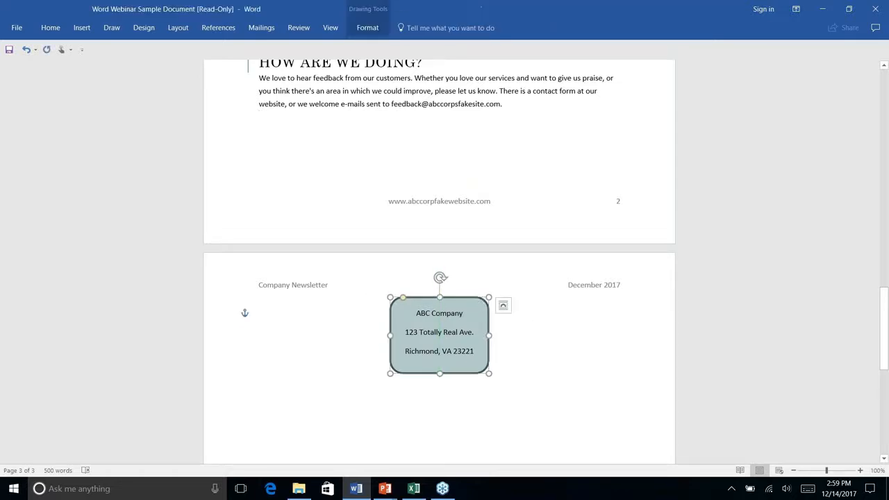
click(384, 285)
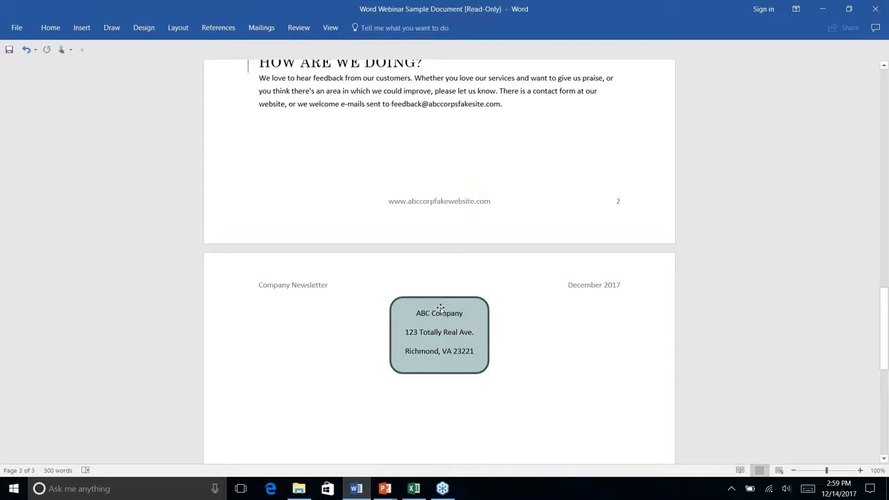
Step: Insert a page break at the end of the How Are We Doing? paragraph, before the ABC Company address block
click(512, 108)
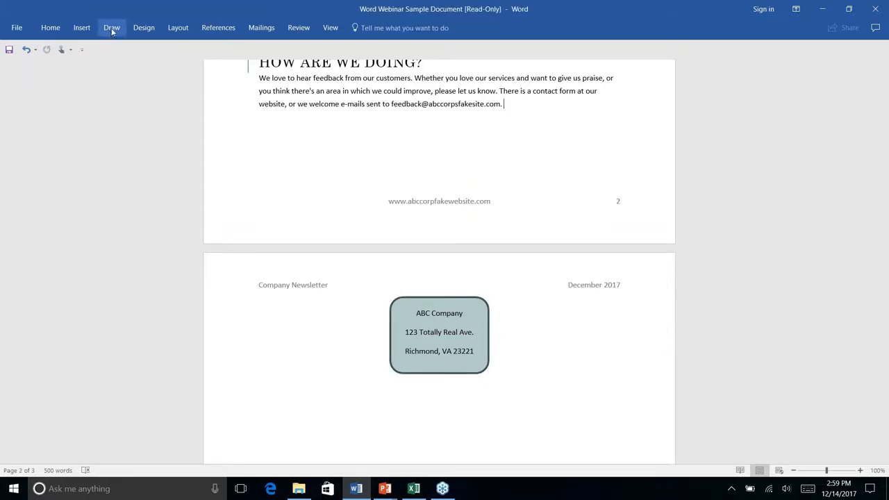
click(82, 29)
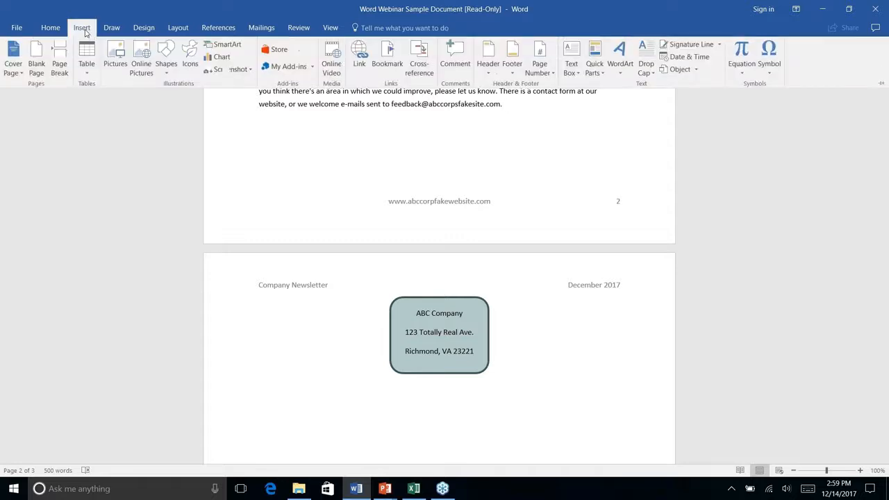
click(182, 30)
click(150, 45)
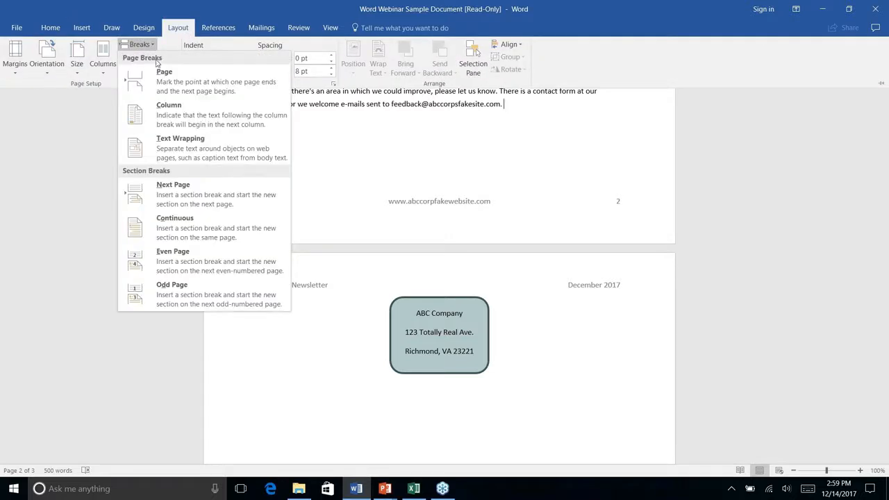
click(170, 89)
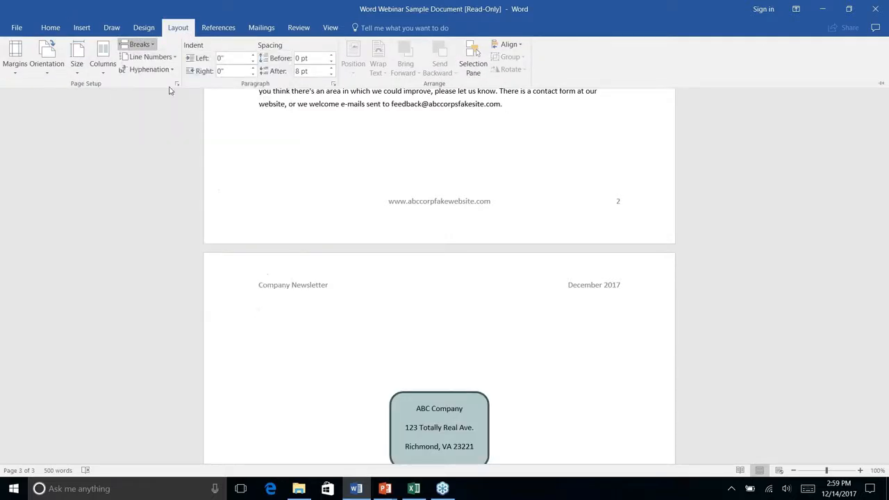
Step: Add "Name:" followed by a blank line made of underscores at the start of page 3
scroll(548, 345, up, 5)
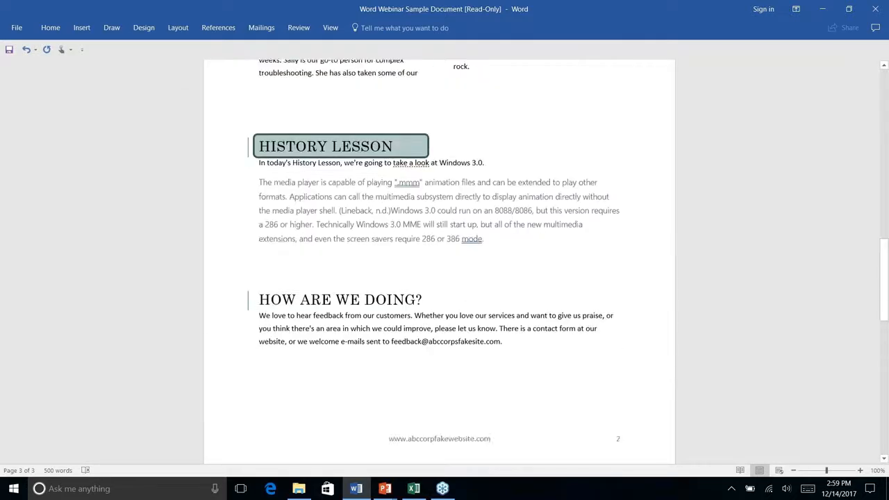
scroll(439, 261, down, 15)
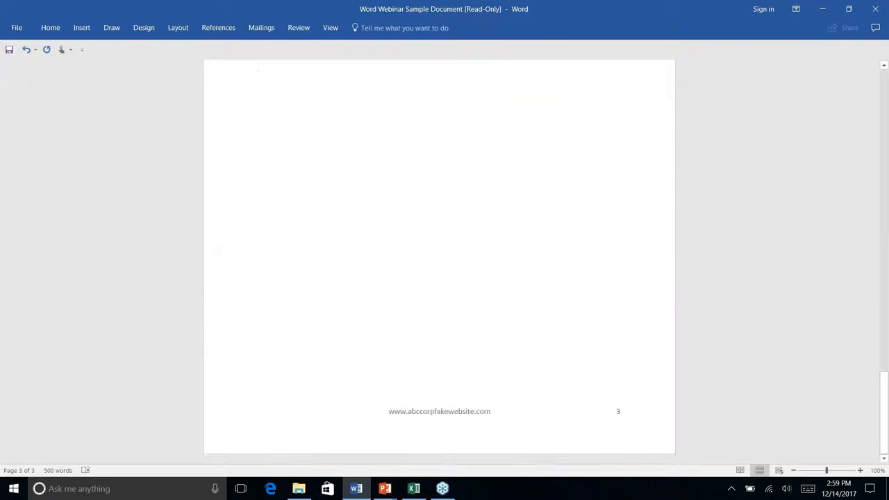
scroll(439, 262, up, 10)
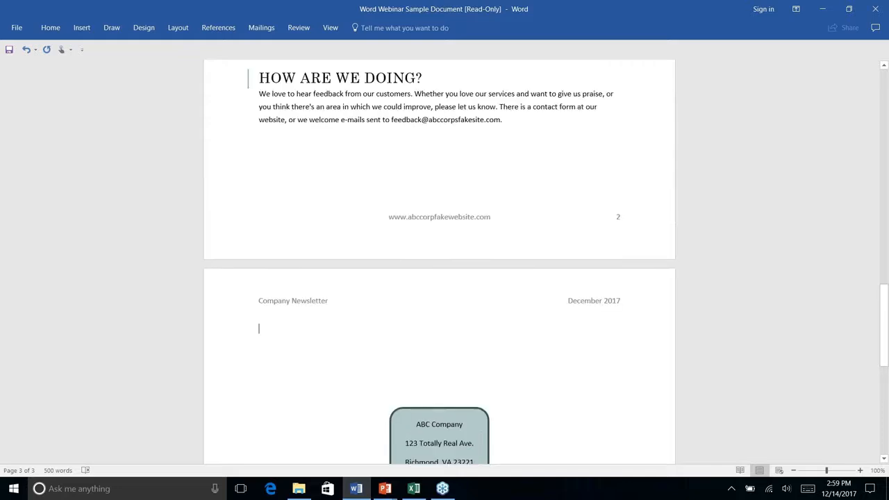
scroll(439, 261, up, 20)
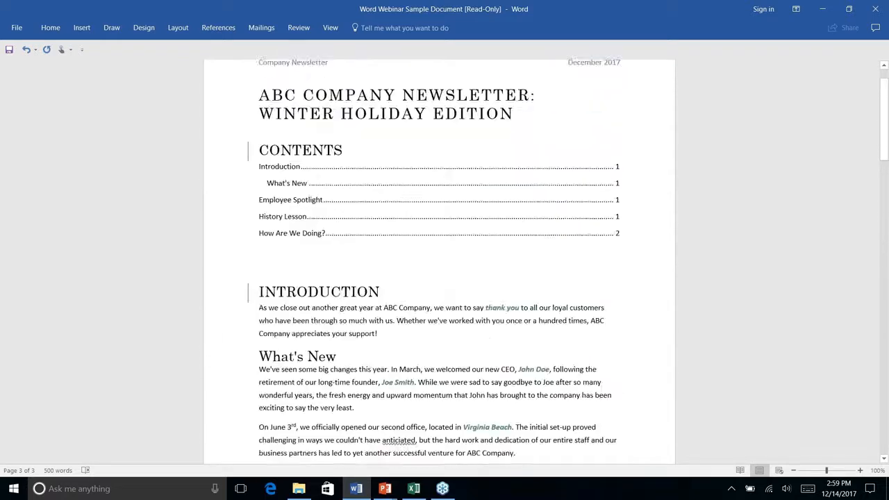
scroll(440, 261, down, 20)
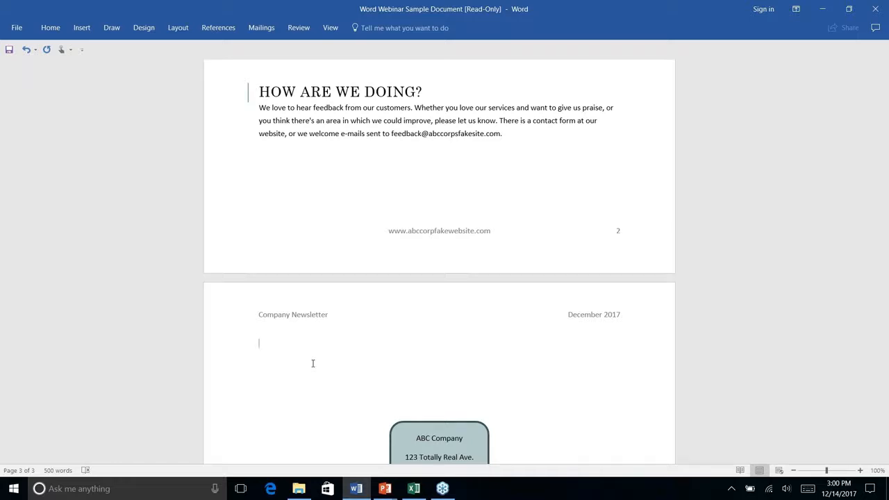
text(Name: _________________)
Step: Try filling in sample text in the middle of the underscore blank after "Name:", and remove that text
click(296, 342)
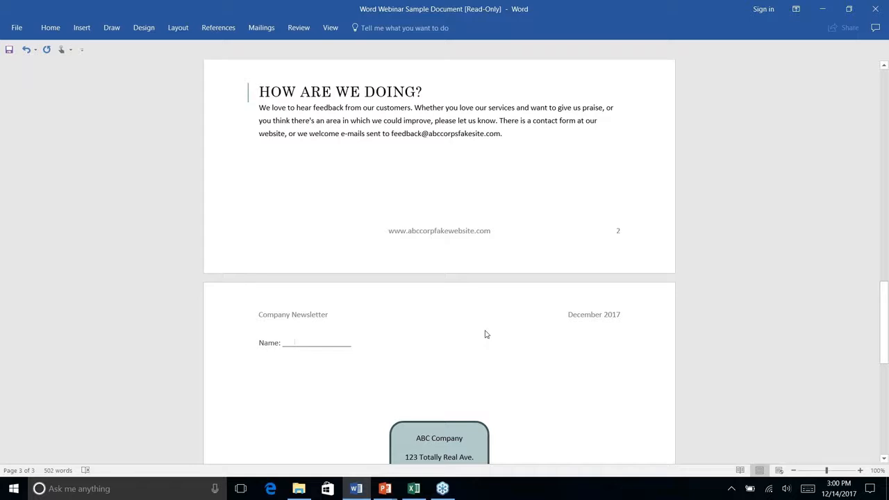
text(M Name)
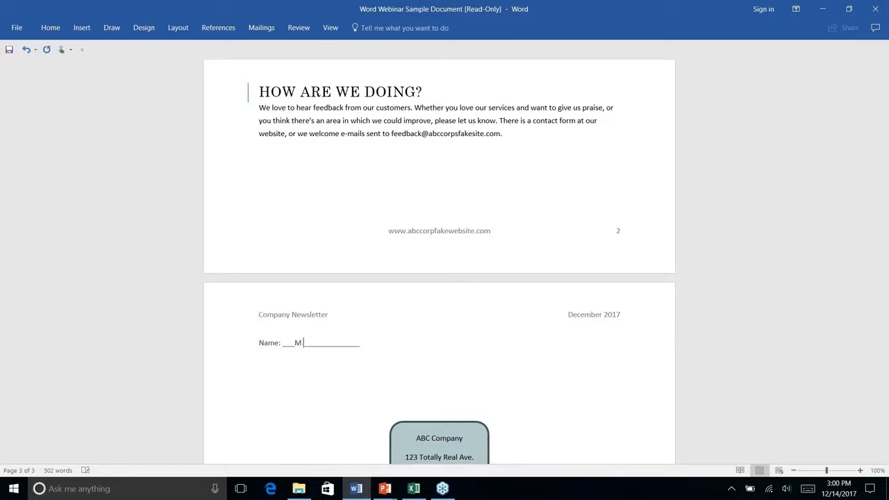
key(BackSpace)
key(BackSpace)
key(BackSpace)
key(BackSpace)
key(BackSpace)
key(BackSpace)
Step: Delete all the underscores after "Name:" on page 3
click(366, 344)
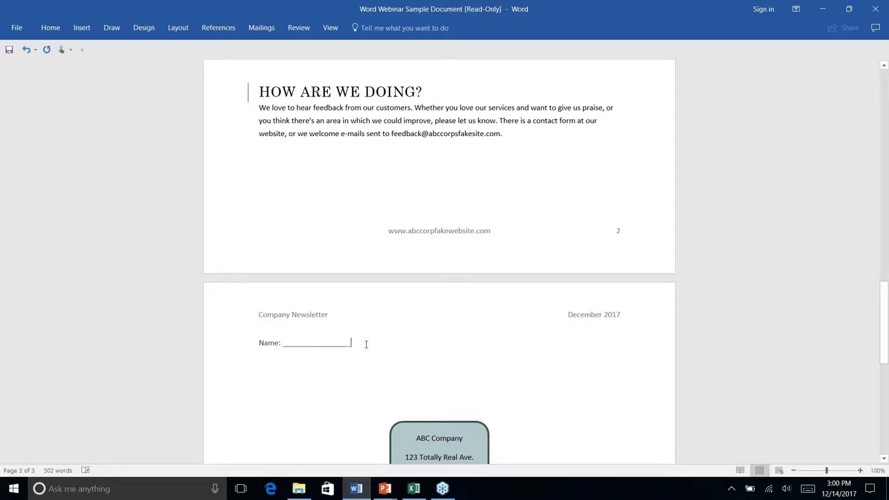
key(BackSpace)
key(BackSpace)
key(BackSpace)
key(BackSpace)
key(BackSpace)
key(BackSpace)
key(BackSpace)
key(BackSpace)
key(BackSpace)
key(BackSpace)
key(BackSpace)
key(BackSpace)
key(BackSpace)
key(BackSpace)
key(BackSpace)
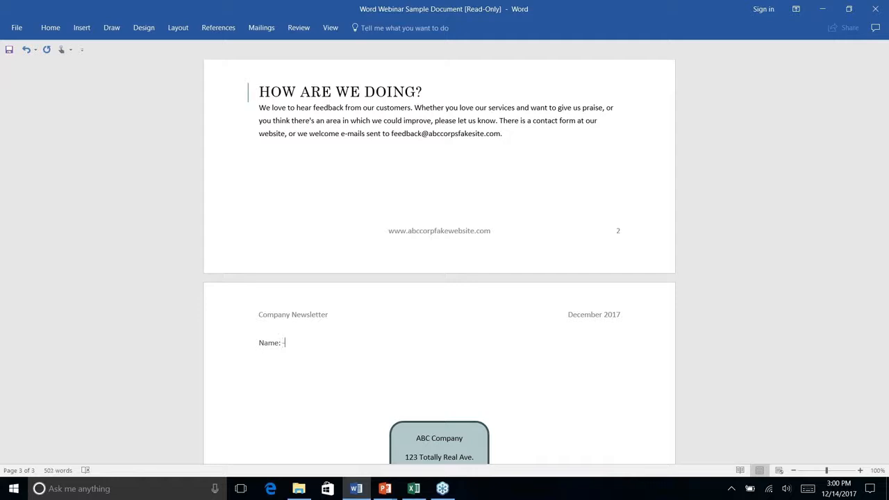
Step: Create a full-width horizontal line beneath "Name:" using the three-hyphen AutoFormat, replacing a first attempt on the same line
text(---)
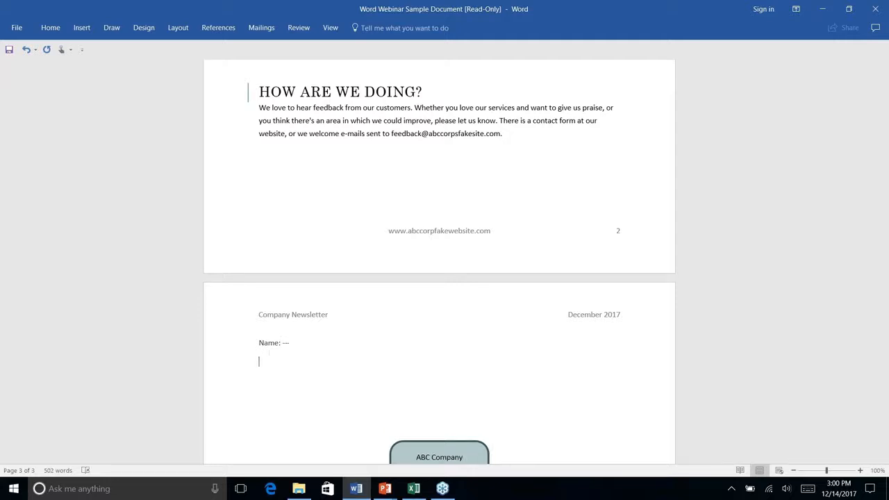
key(BackSpace)
key(BackSpace)
key(BackSpace)
key(BackSpace)
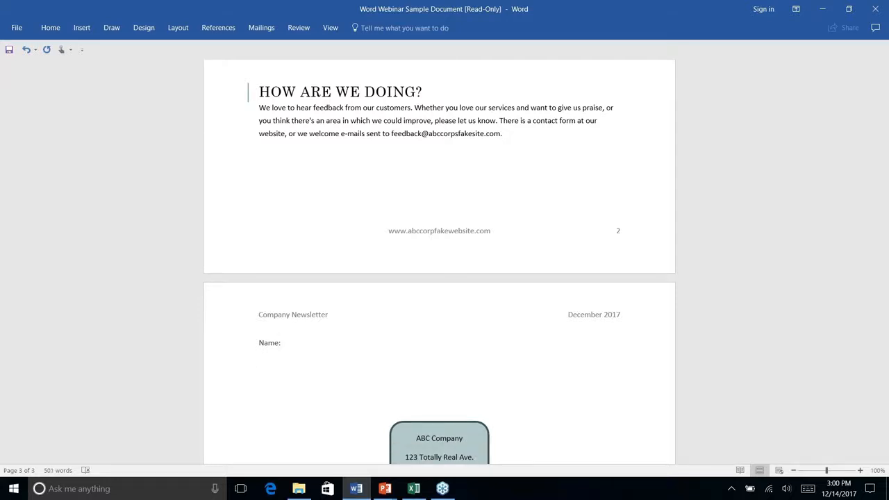
text(---)
key(Return)
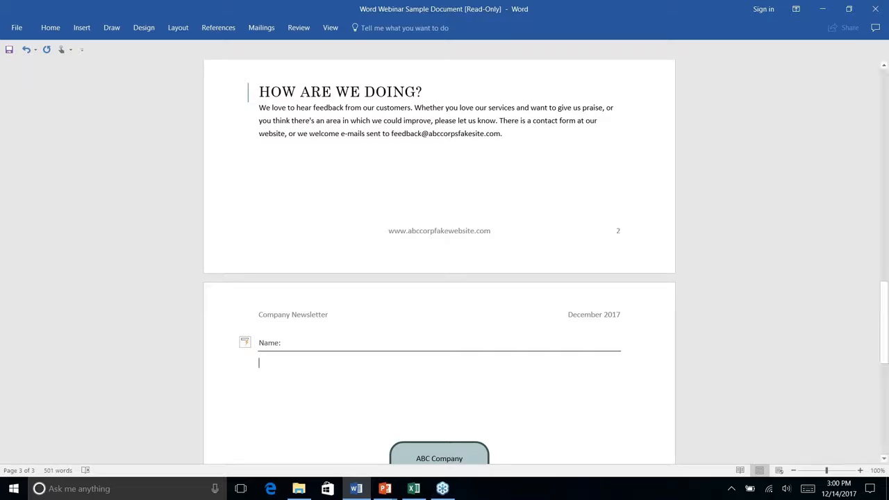
Step: Enter "My Names" after "Name:", above the horizontal line
click(281, 343)
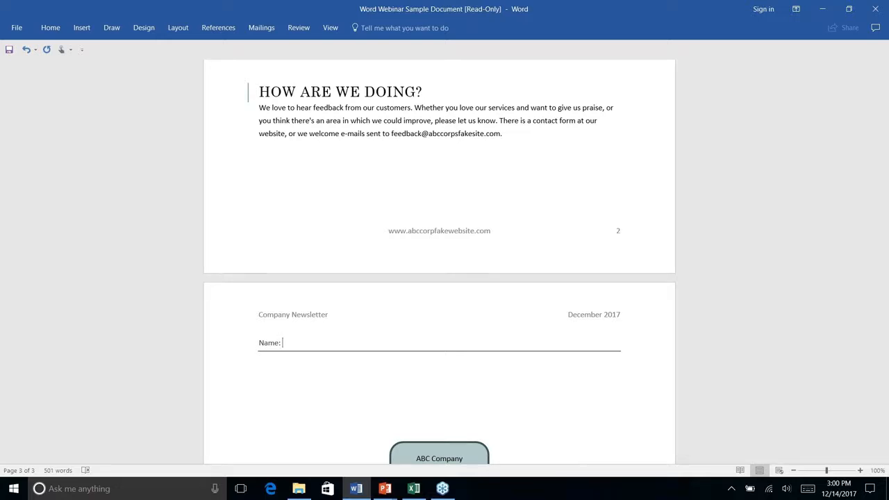
text(N)
key(BackSpace)
text(My Names)
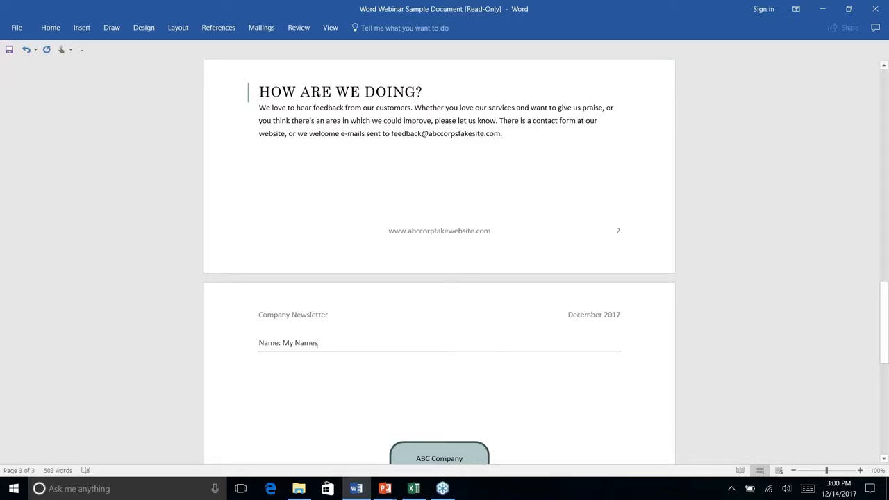
Step: Delete the whole "Name:" entry together with the horizontal line beneath it
click(262, 343)
drag(271, 345, 313, 367)
key(Delete)
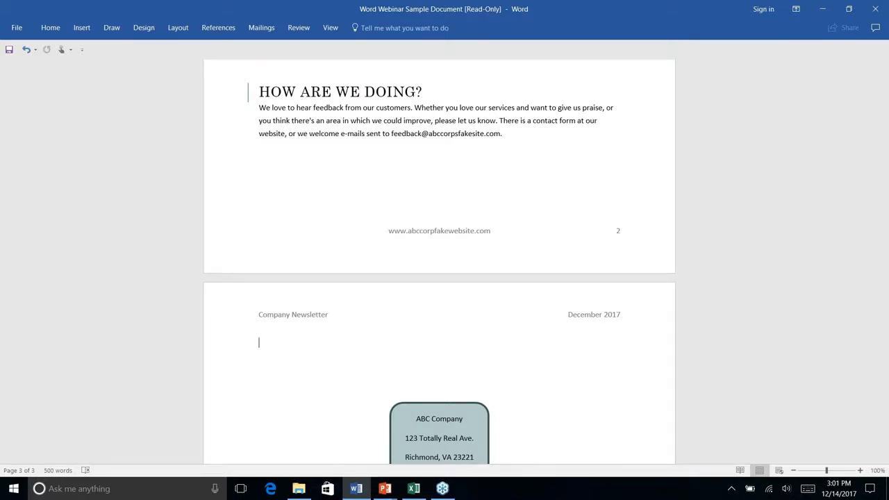
Step: Return to the newsletter's title and look over the reference commands and the mail merge commands
scroll(439, 264, down, 10)
scroll(439, 264, up, 20)
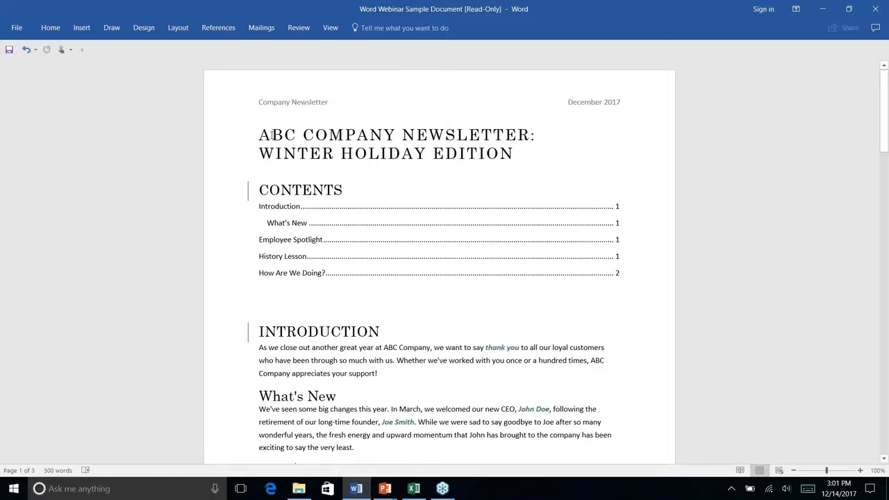
click(223, 33)
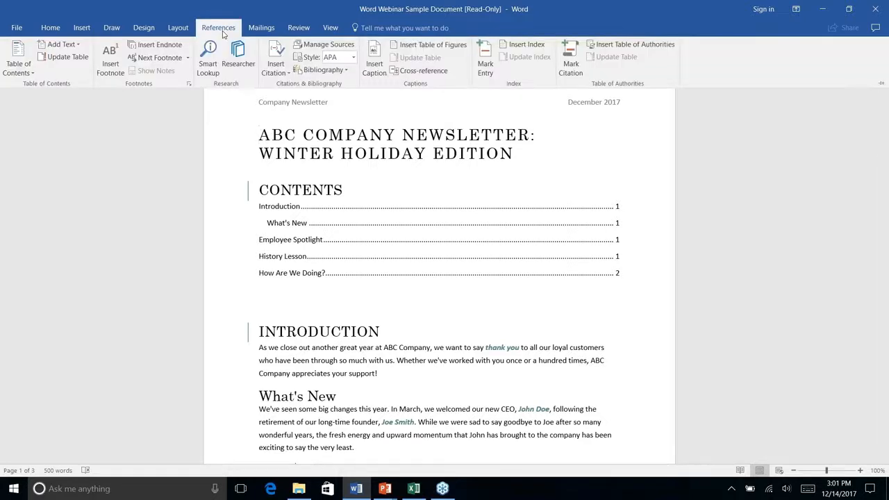
click(263, 30)
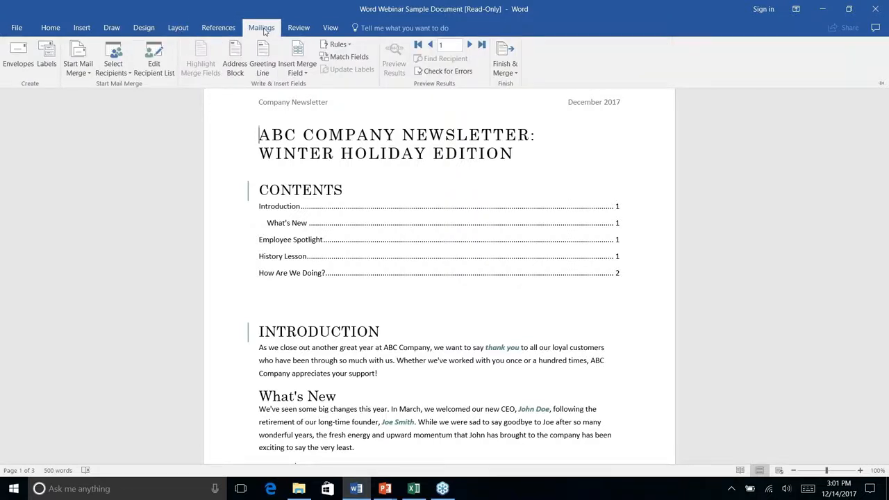
Step: Start the step-by-step mail merge wizard from its first stage, keeping Letters and the current document, and proceed to recipient selection
click(84, 74)
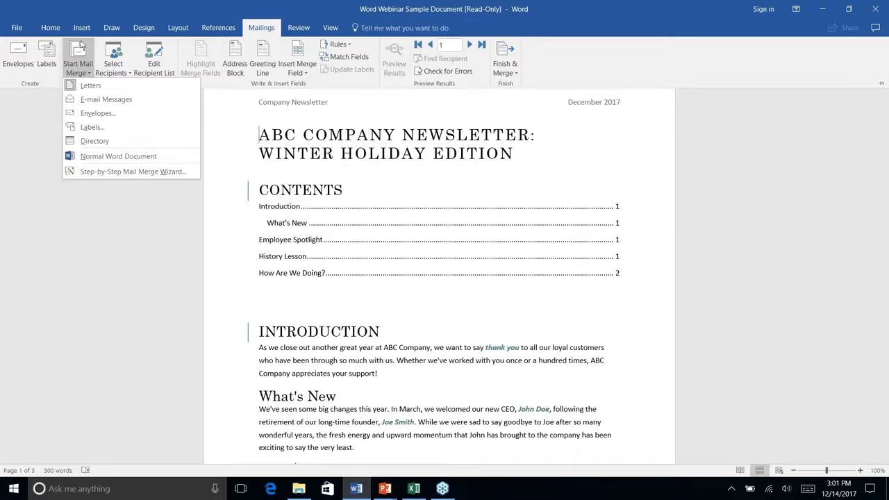
click(89, 174)
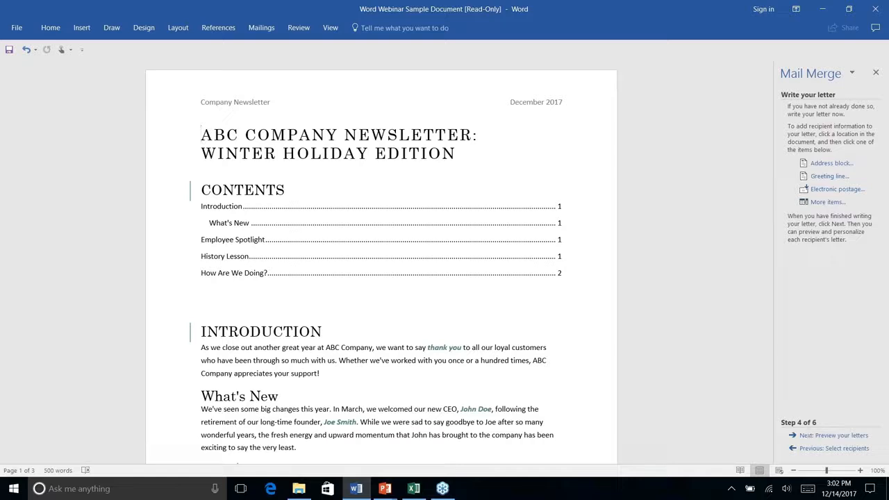
click(815, 450)
click(815, 451)
click(815, 450)
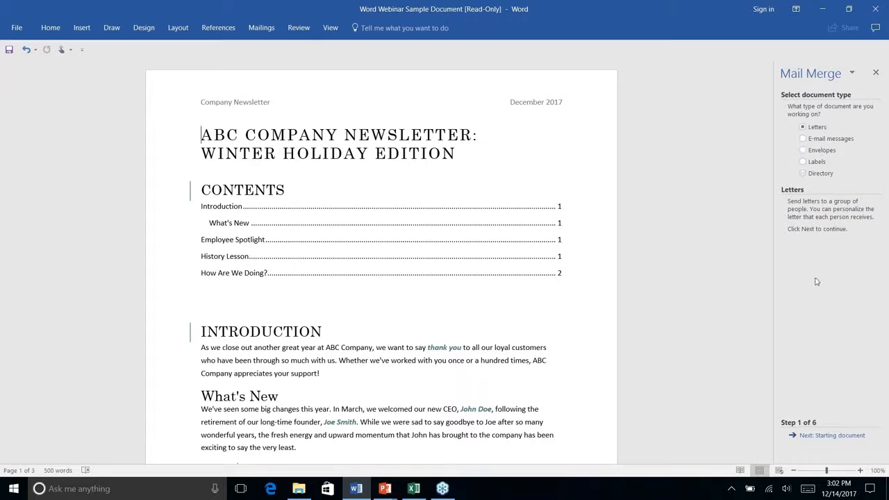
click(833, 438)
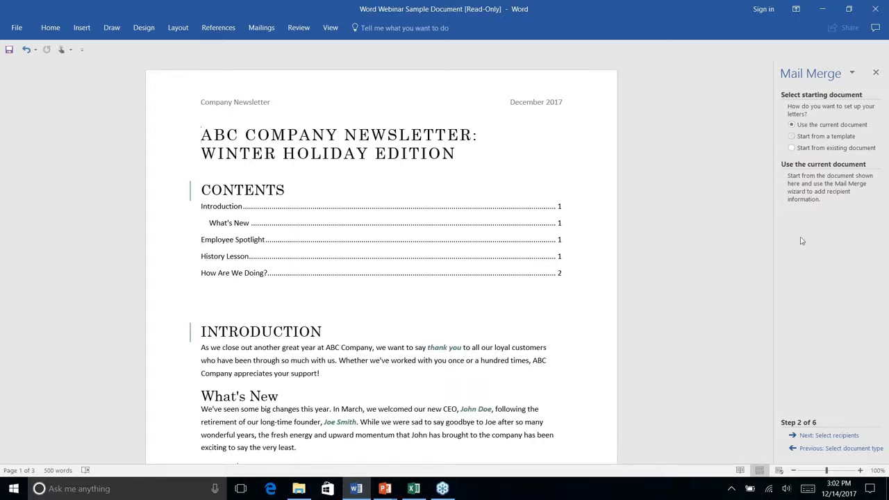
click(835, 436)
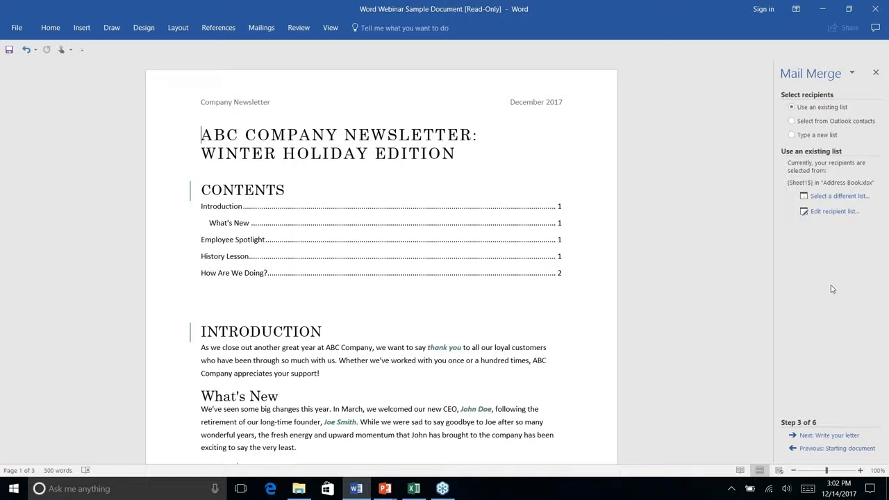
Step: Choose Sheet1$ of the Address Book workbook in Documents as the recipient list, with column headers in the first row and all recipients included
click(826, 198)
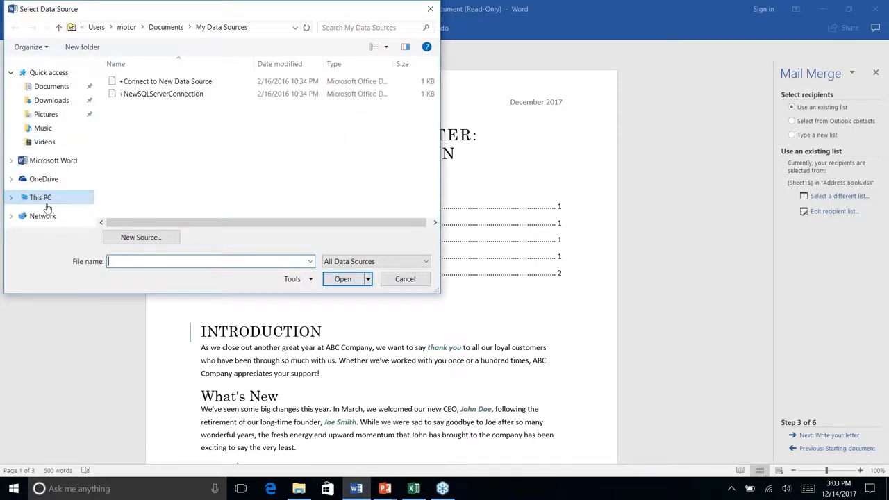
click(46, 86)
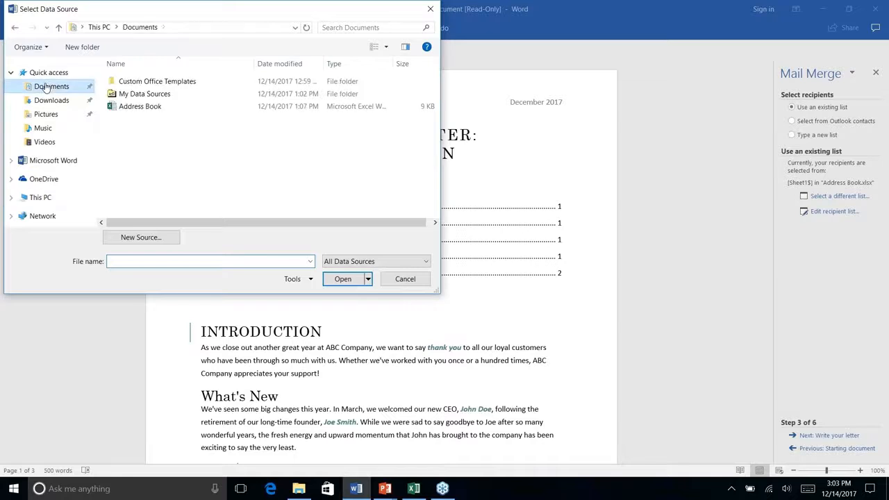
click(132, 109)
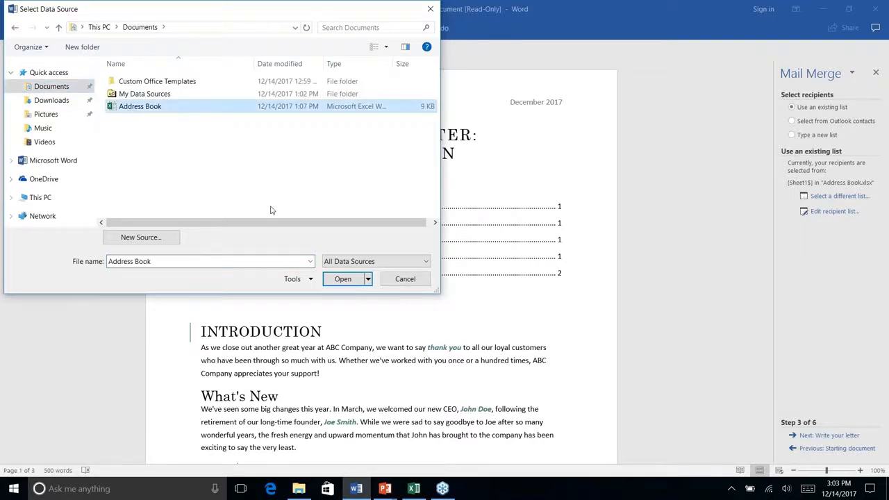
click(341, 279)
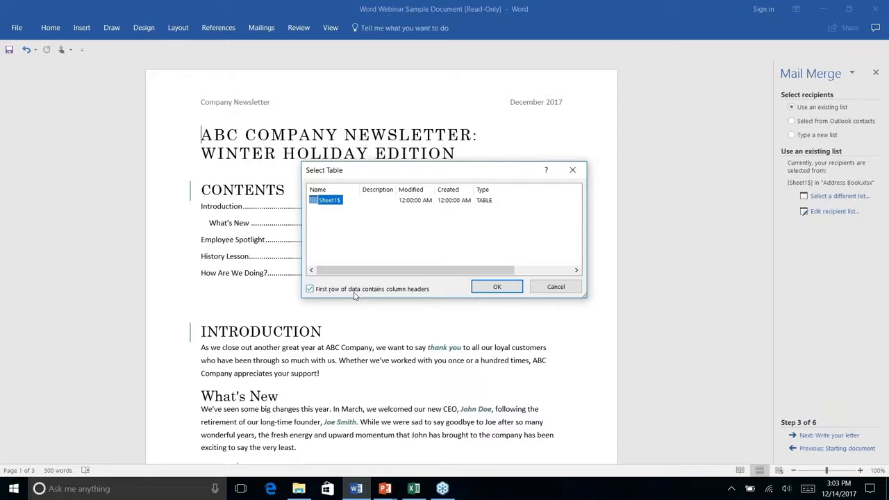
click(492, 292)
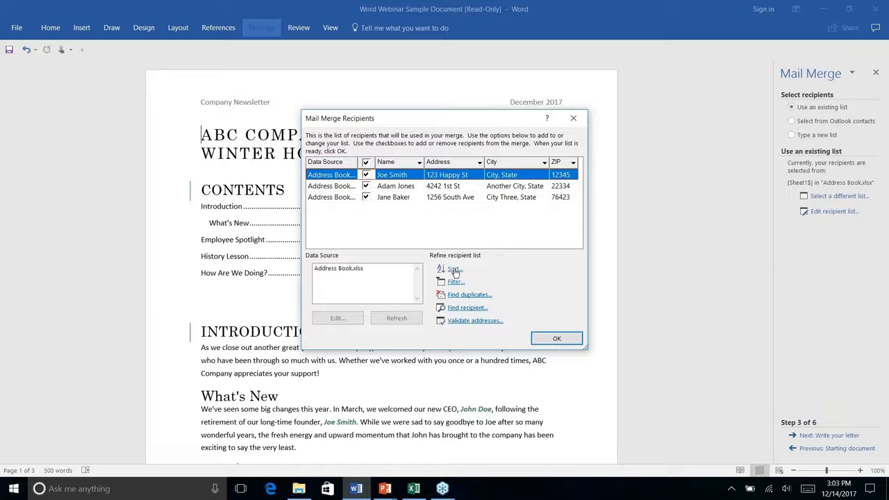
click(562, 340)
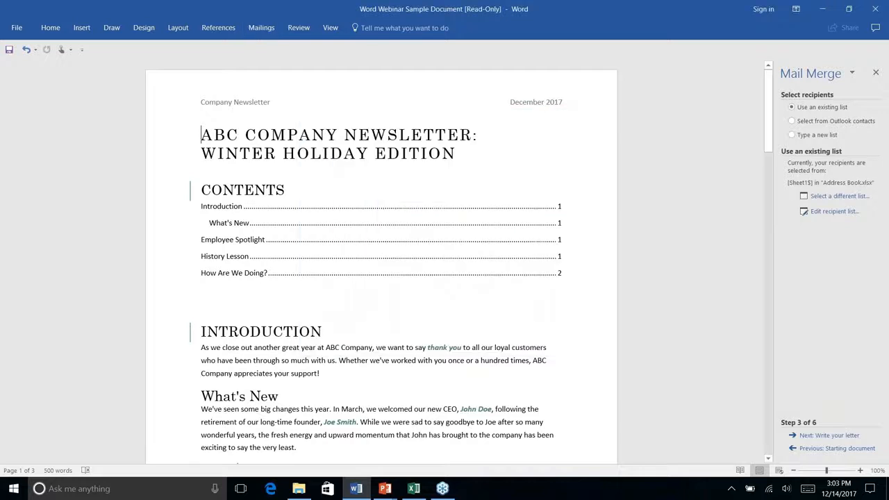
Step: Proceed to writing the letter and insert an address block with recipient name and postal address before the newsletter title
click(820, 436)
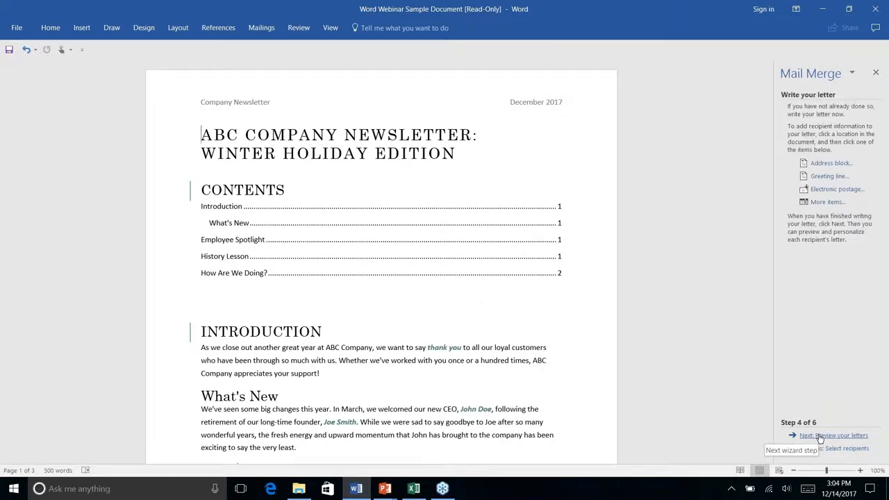
click(827, 164)
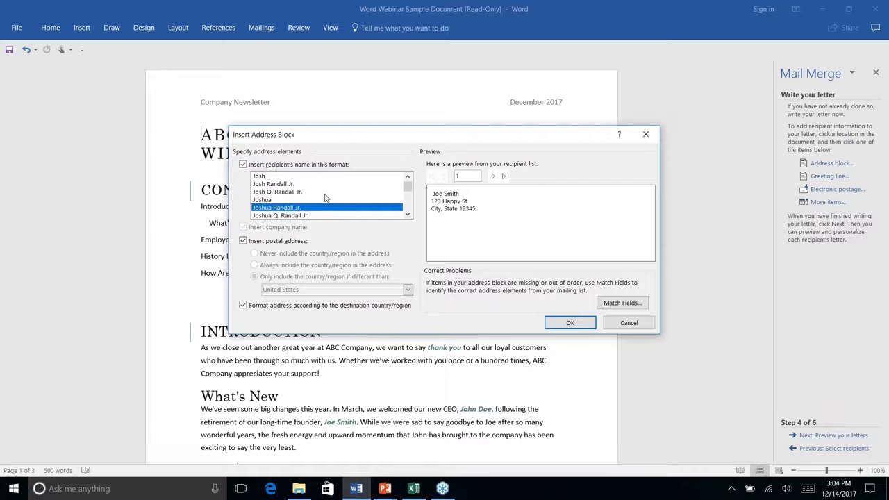
mouse_move(407, 186)
mouse_down()
mouse_move(407, 211)
mouse_move(407, 189)
mouse_up()
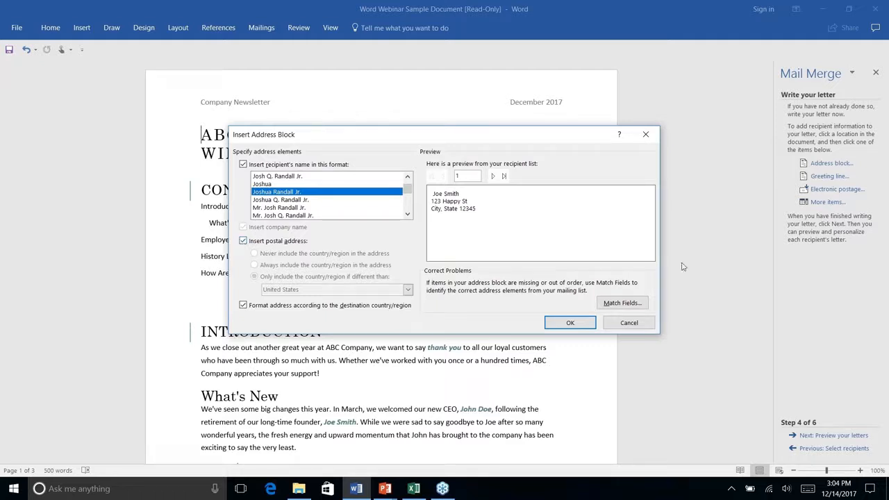
click(570, 324)
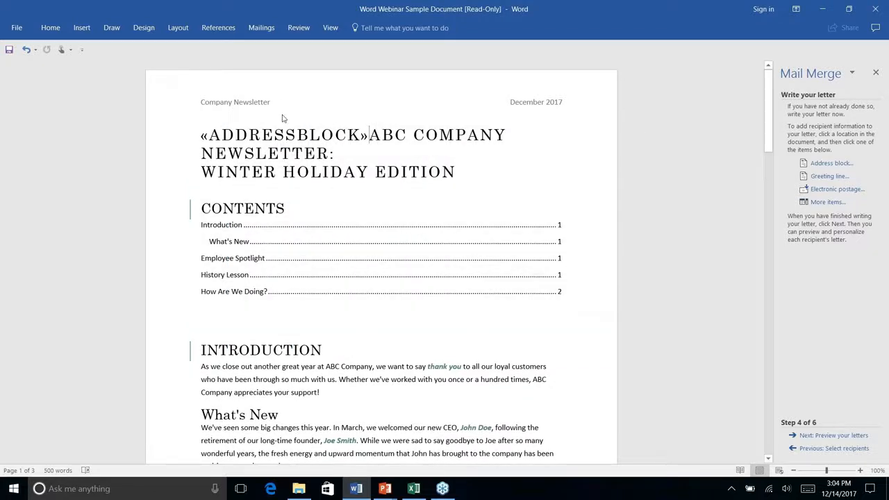
Step: Put the address block on its own line above the newsletter title, with one blank line between them
click(368, 135)
drag(369, 136, 201, 136)
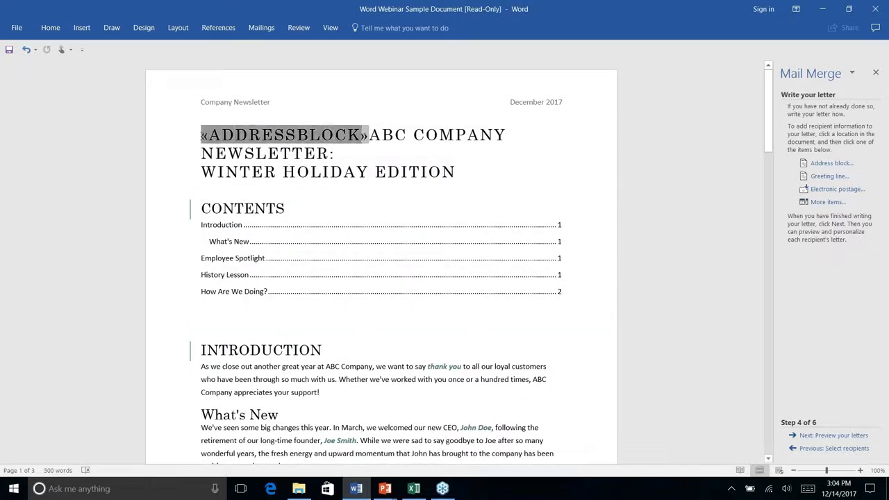
click(348, 135)
click(369, 136)
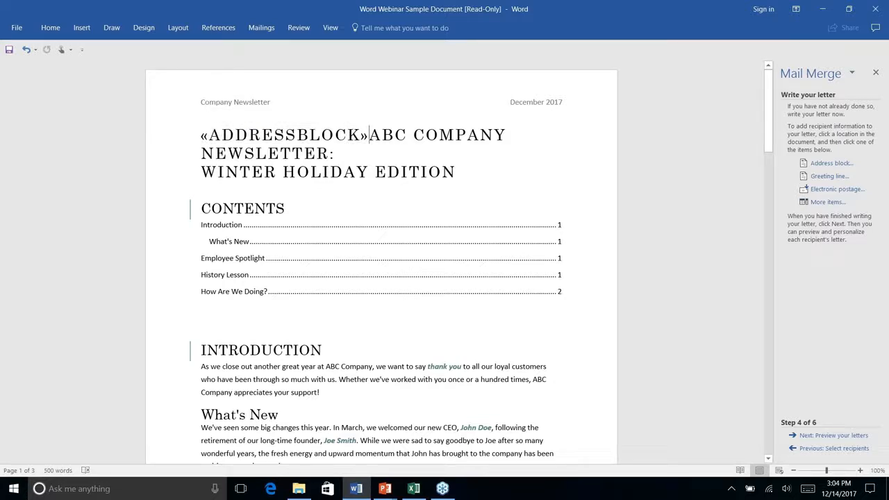
key(Return)
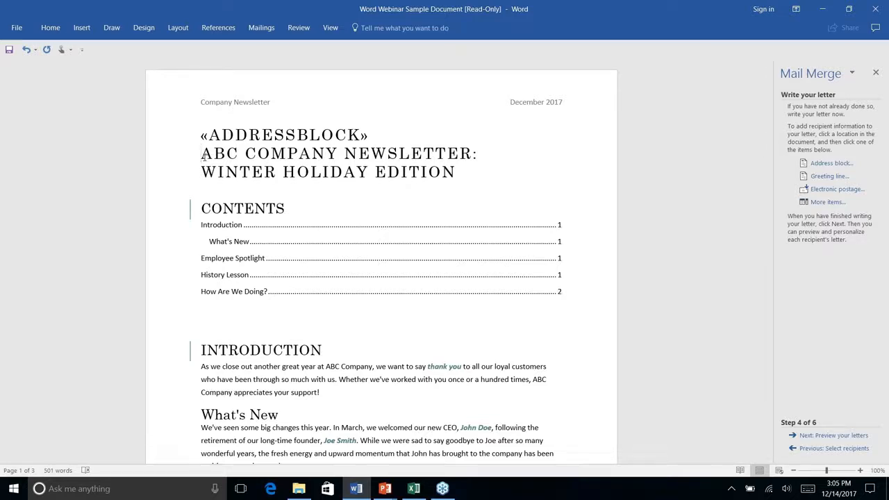
key(Return)
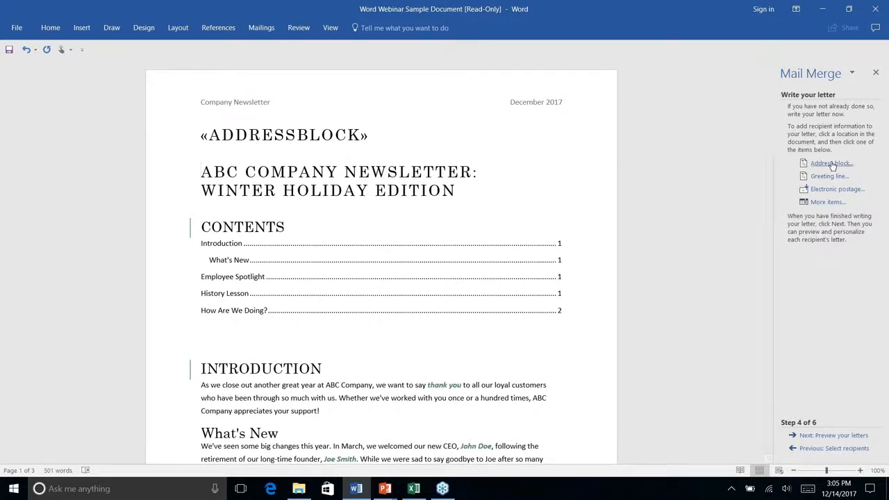
Step: Preview the merged letter for the first recipient, check its address block, and proceed to the wizard's final merge stage
click(838, 435)
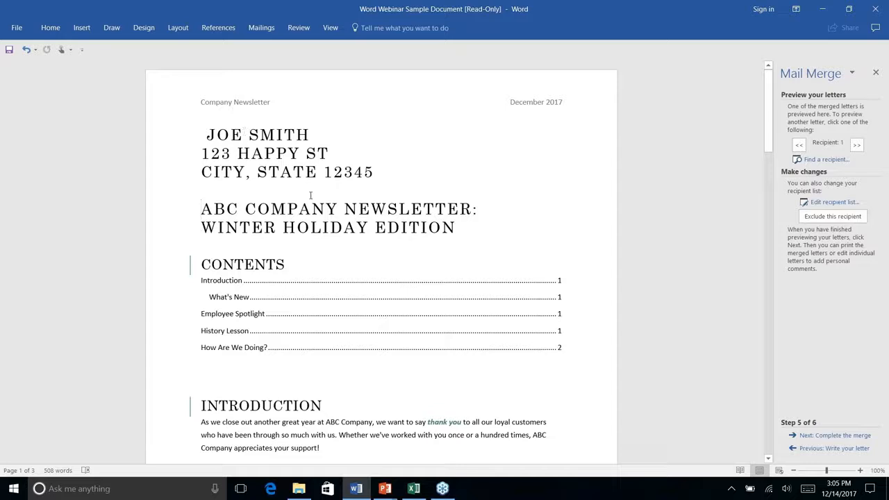
click(337, 154)
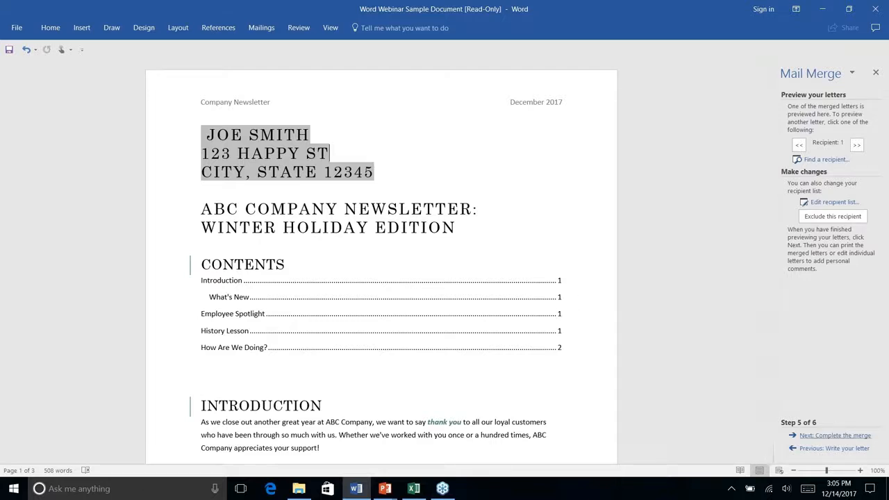
click(835, 435)
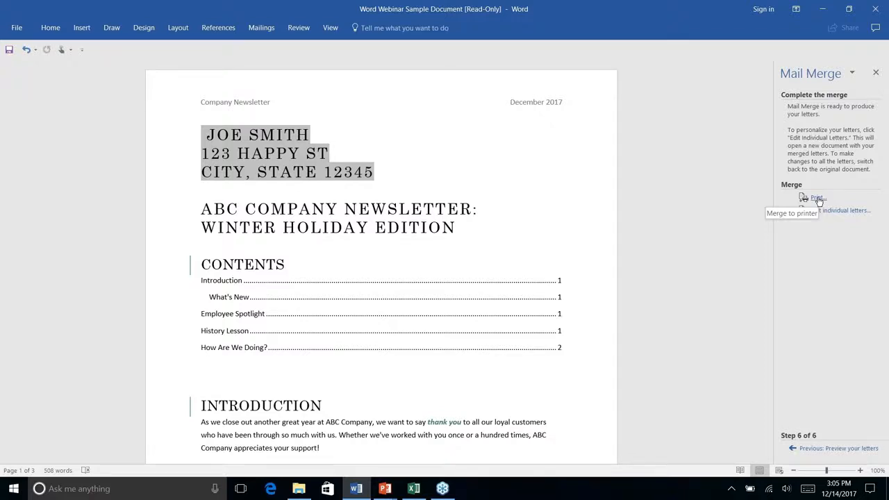
key(alt+Tab)
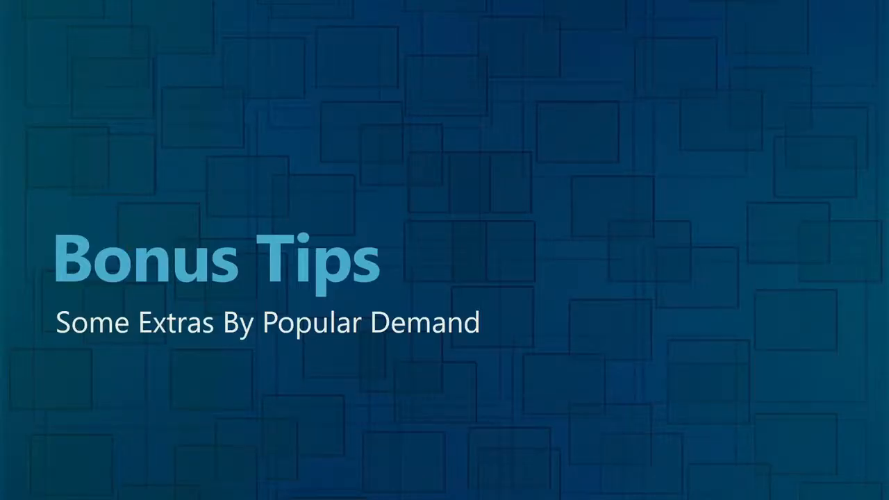
key(Right)
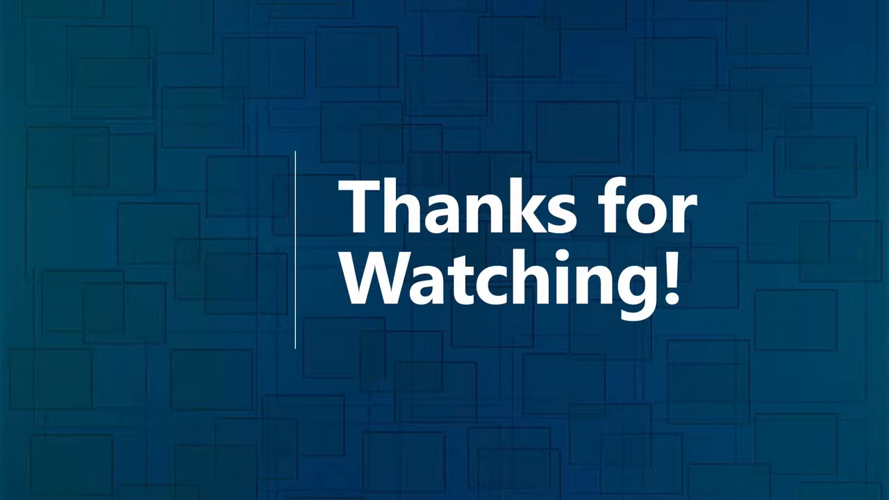